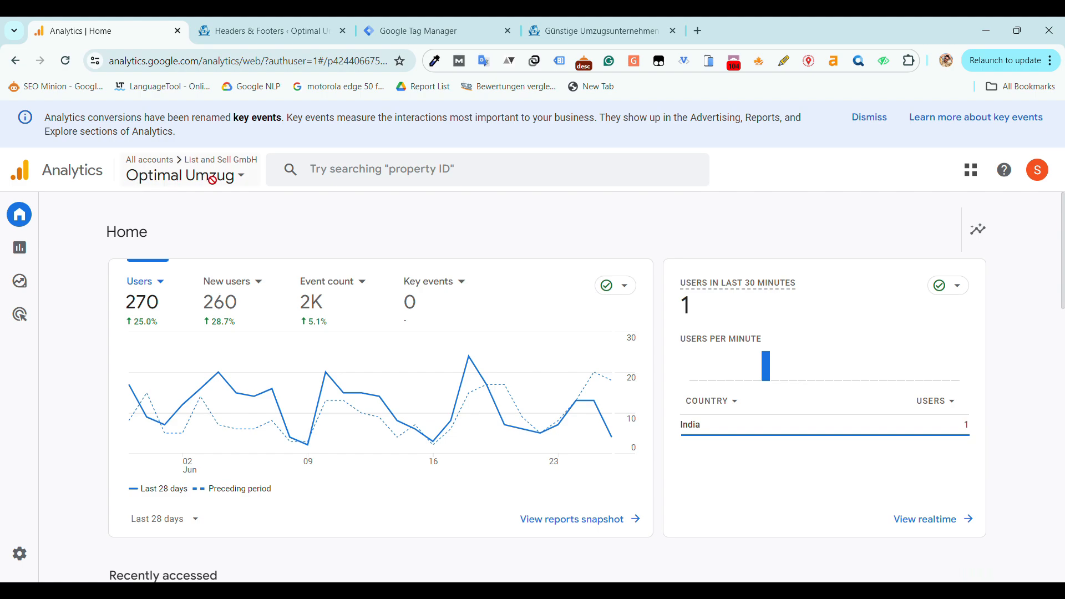
Open optimalumzug.de in a new browser tab and look over the homepage.
{"action": "left_click", "coordinate": [699, 31]}
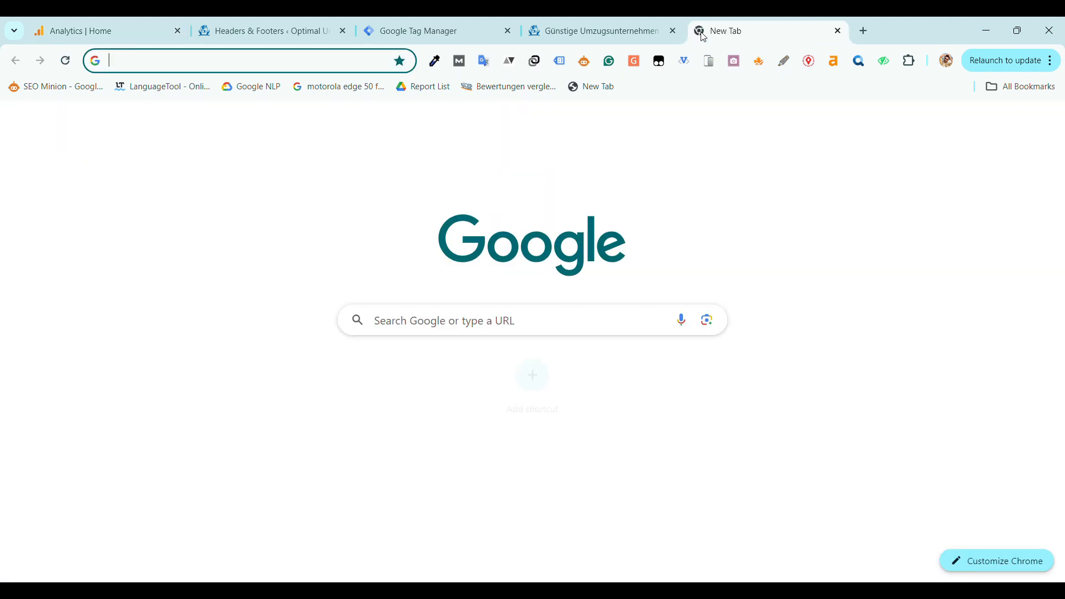
{"action": "type", "text": "optima"}
{"action": "key", "text": "Return"}
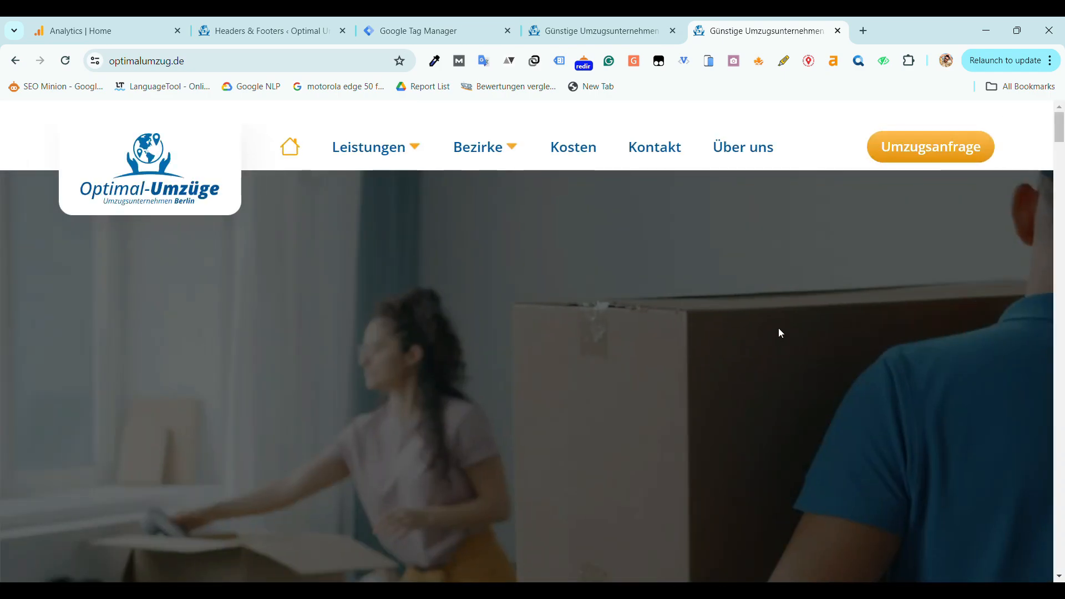
{"action": "scroll", "coordinate": [536, 328], "scroll_direction": "down", "scroll_amount": 8}
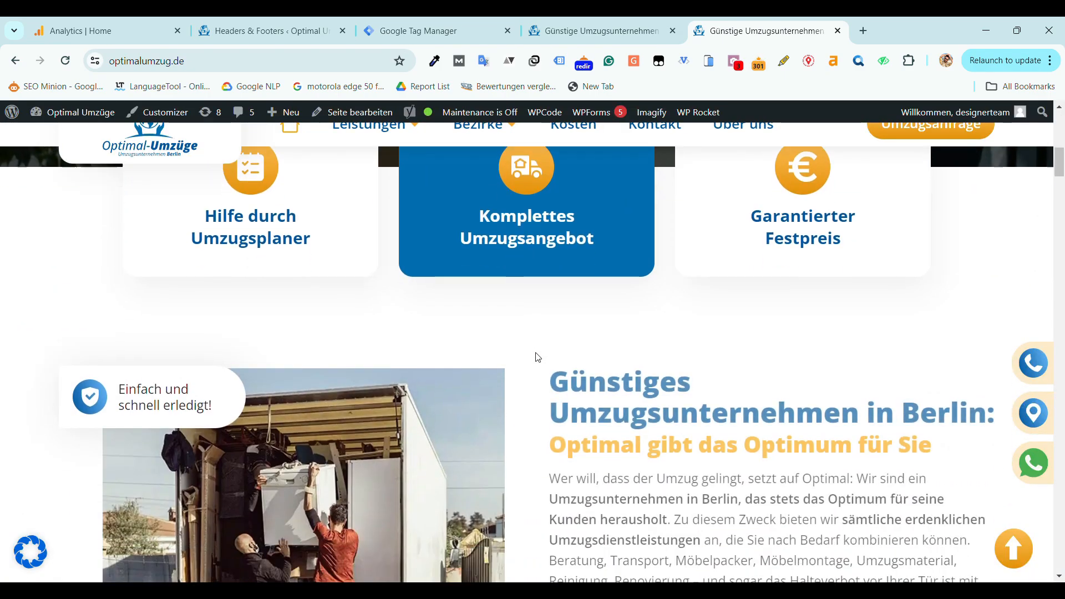
{"action": "scroll", "coordinate": [536, 355], "scroll_direction": "up", "scroll_amount": 8}
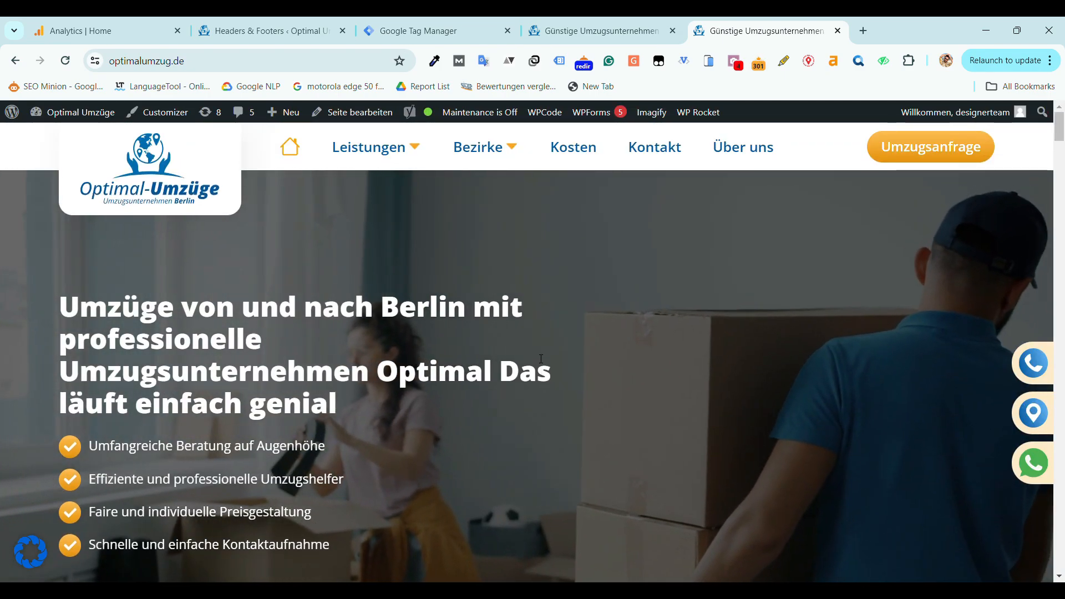
{"action": "scroll", "coordinate": [541, 359], "scroll_direction": "down", "scroll_amount": 12}
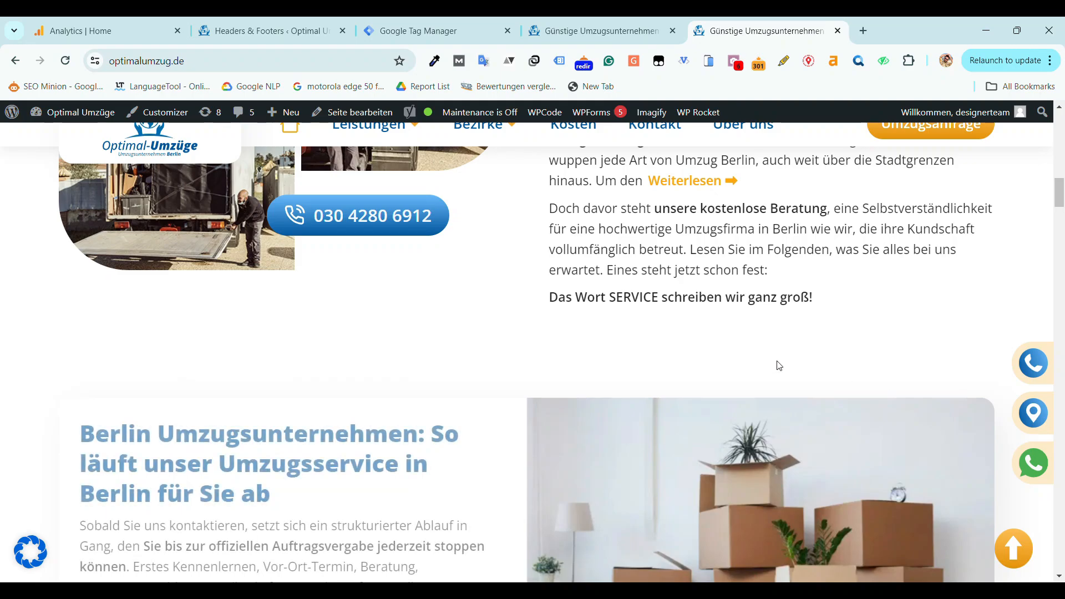
{"action": "scroll", "coordinate": [779, 365], "scroll_direction": "up", "scroll_amount": 12}
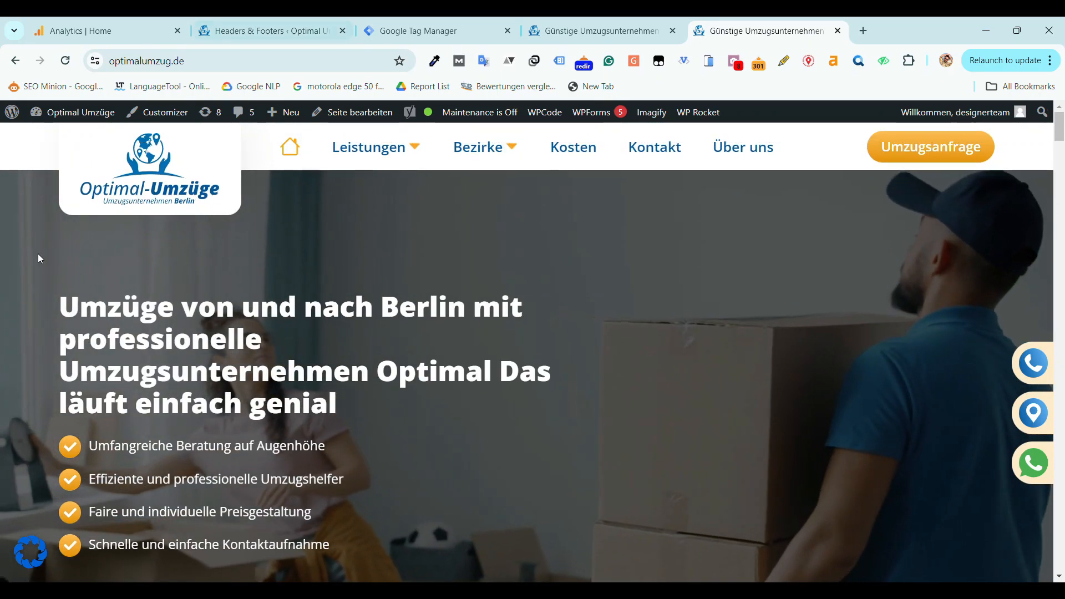
Return to Google Analytics and open the Optimal Umzug web stream's details from the property's data streams.
{"action": "left_click", "coordinate": [32, 36]}
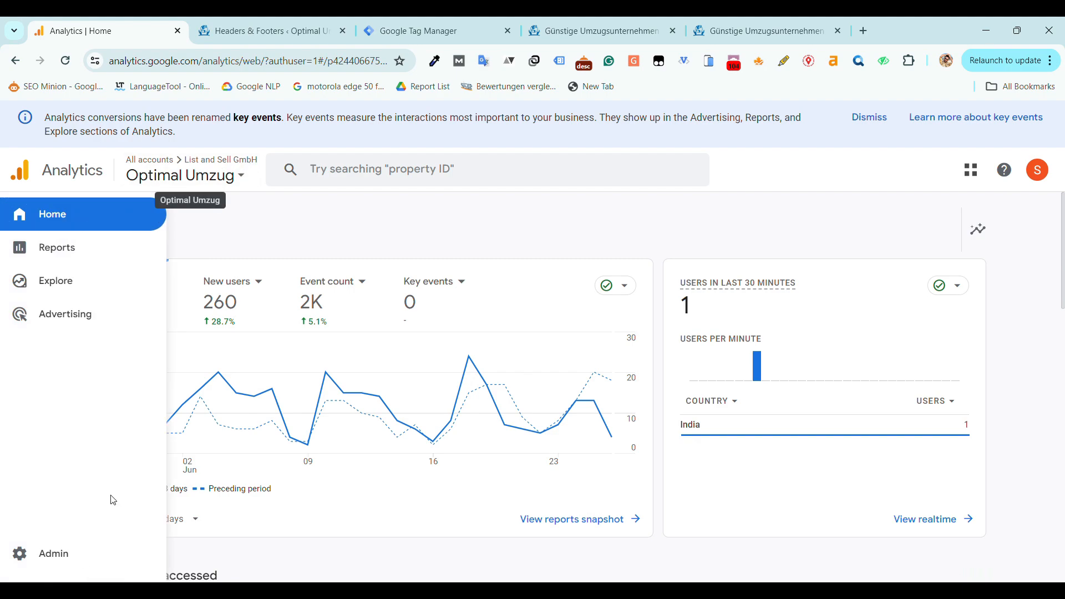
{"action": "left_click", "coordinate": [53, 549]}
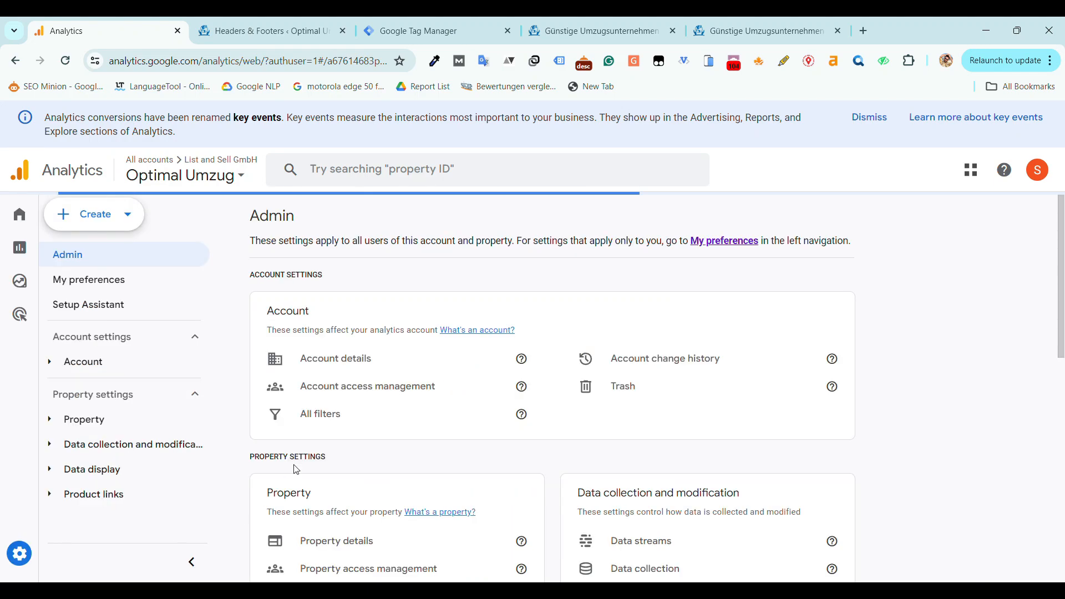
{"action": "scroll", "coordinate": [559, 375], "scroll_direction": "down", "scroll_amount": 1}
{"action": "scroll", "coordinate": [560, 375], "scroll_direction": "down", "scroll_amount": 3}
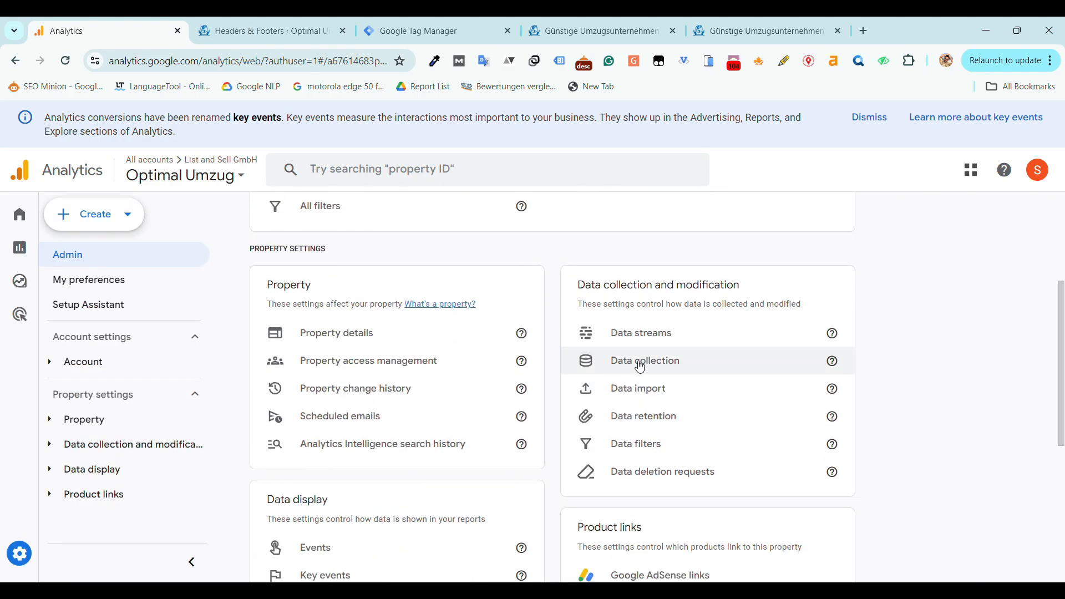
{"action": "left_click", "coordinate": [664, 341]}
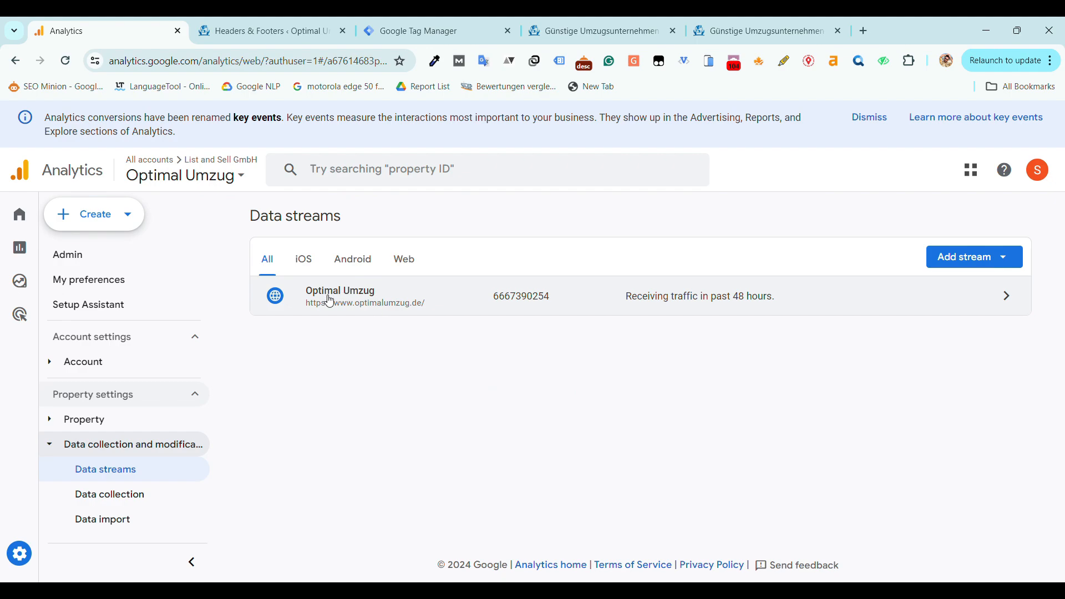
{"action": "left_click", "coordinate": [410, 301]}
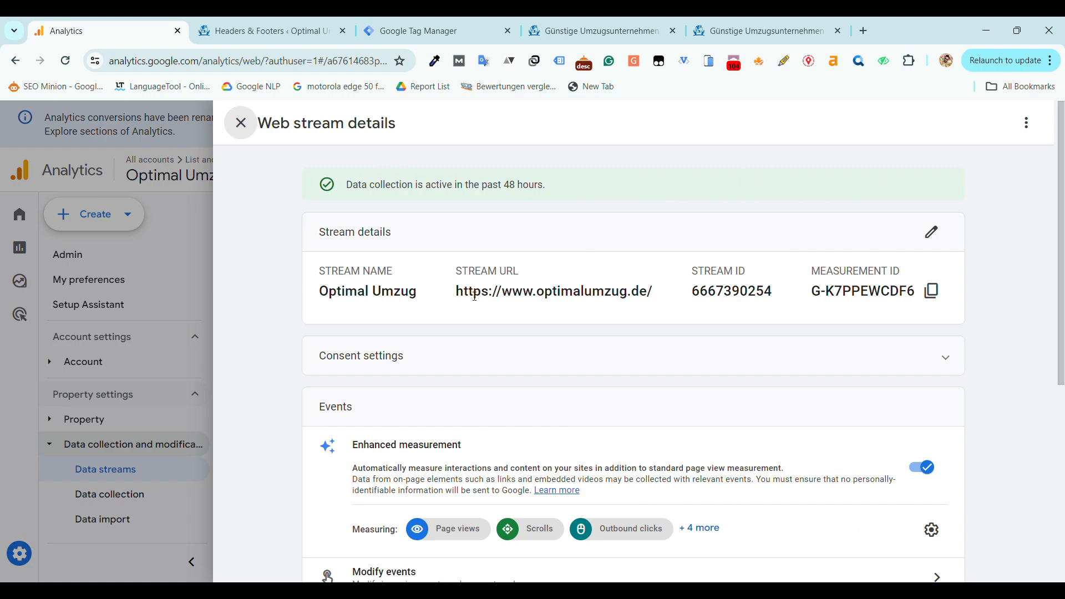
Open the stream's Google tag installation instructions and review the website builder or CMS option.
{"action": "scroll", "coordinate": [471, 308], "scroll_direction": "down", "scroll_amount": 6}
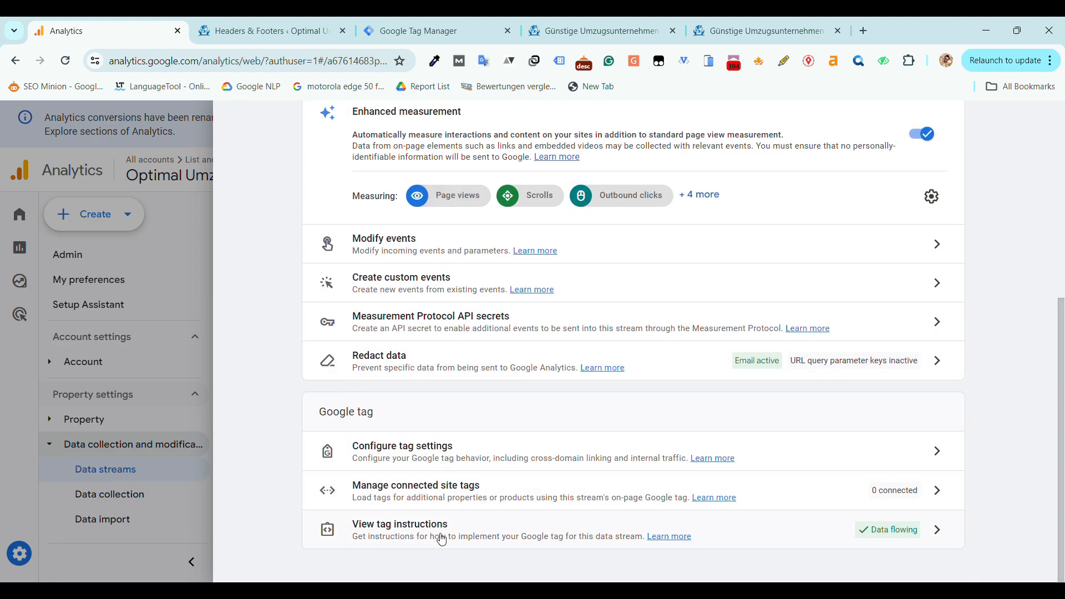
{"action": "left_click", "coordinate": [764, 526]}
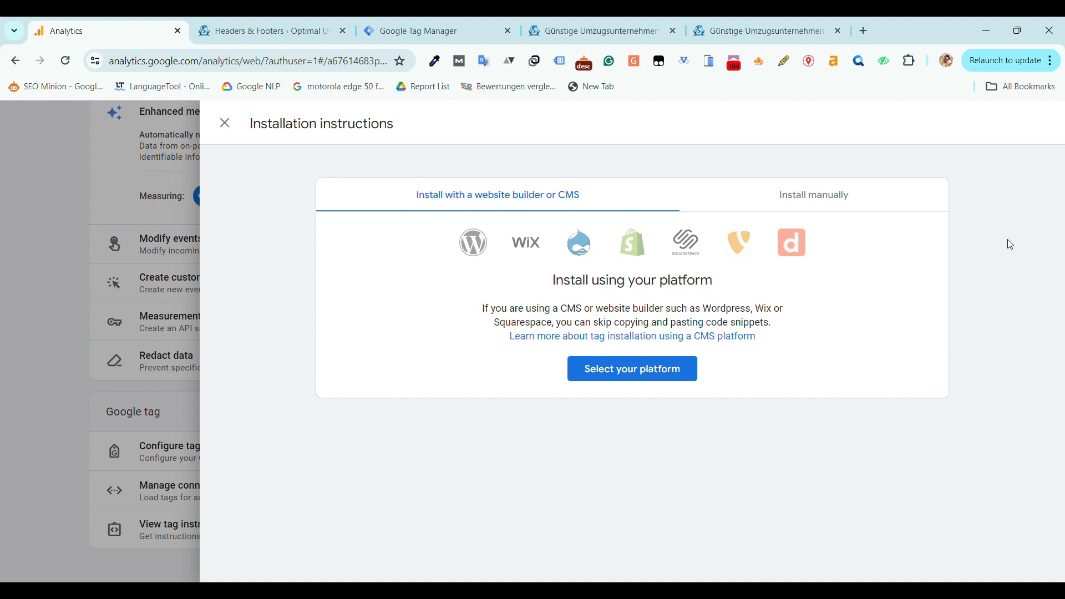
{"action": "left_click_drag", "start_coordinate": [872, 255], "coordinate": [491, 256]}
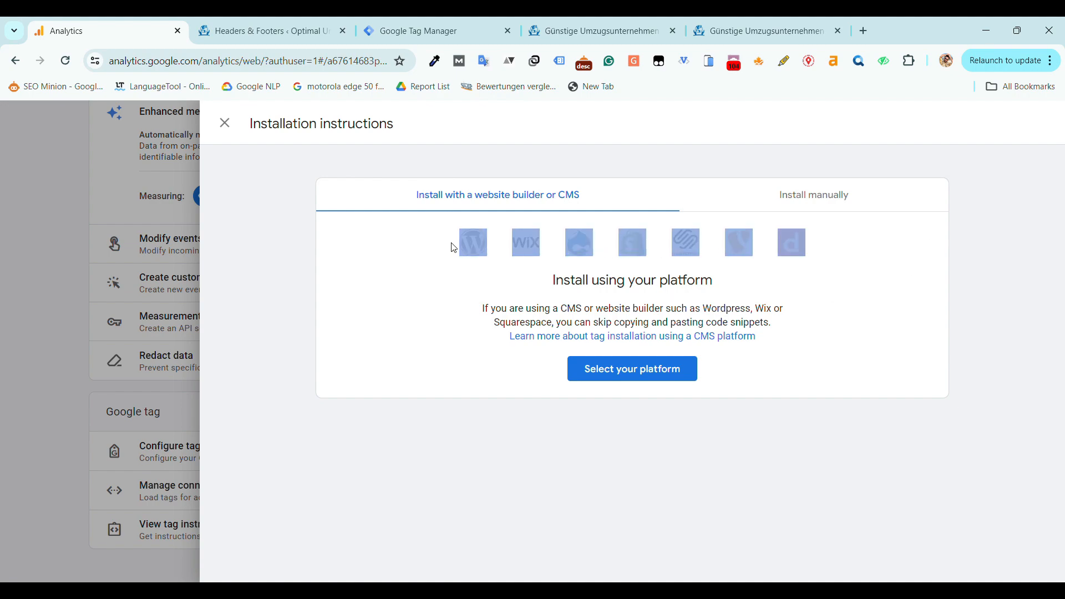
{"action": "left_click", "coordinate": [721, 301]}
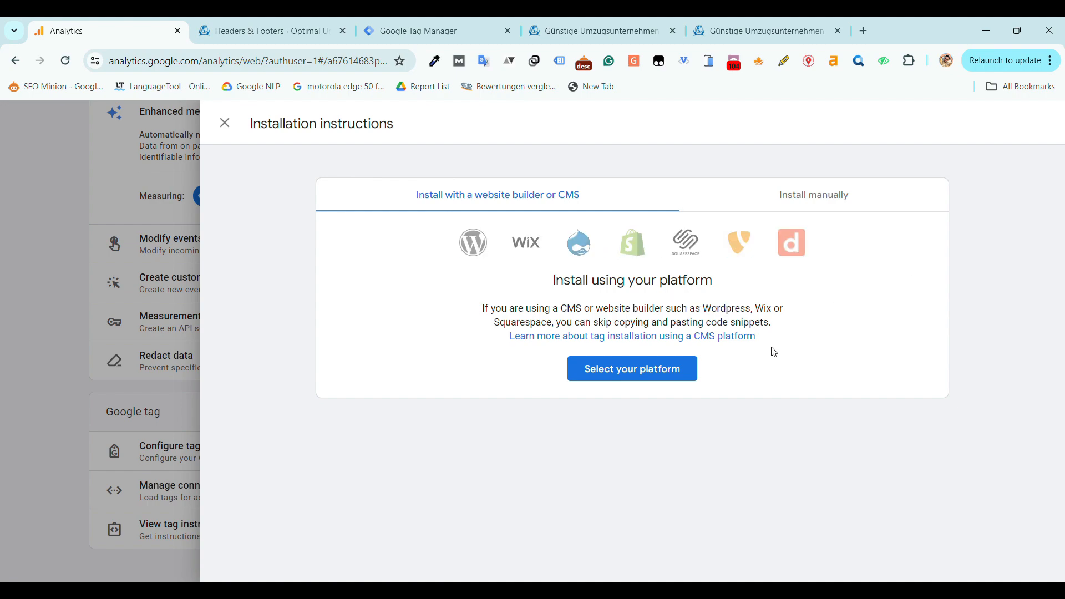
{"action": "left_click_drag", "start_coordinate": [774, 353], "coordinate": [556, 283]}
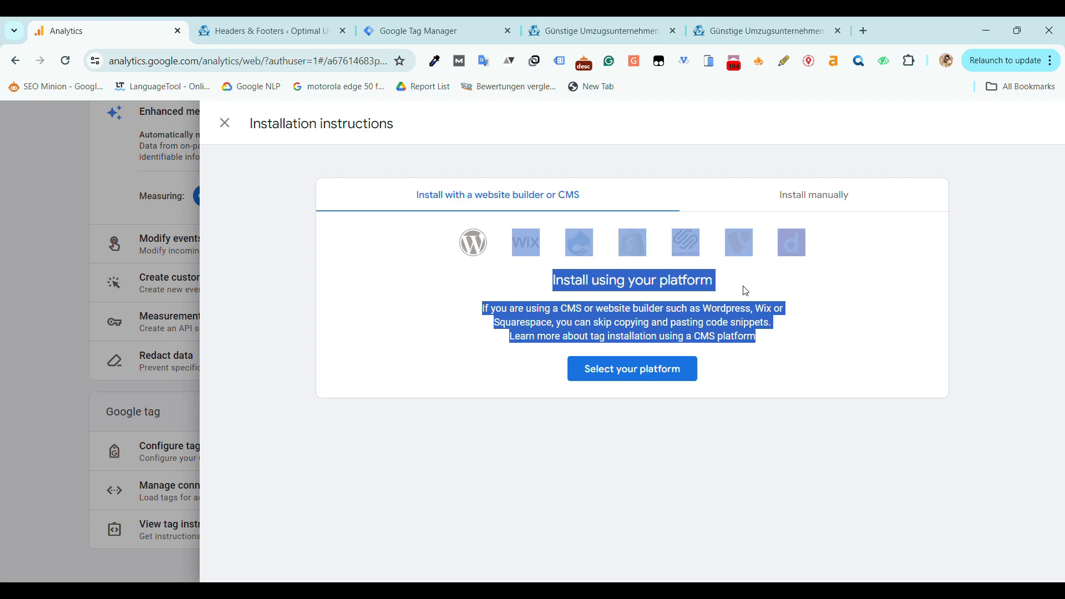
{"action": "left_click", "coordinate": [840, 348]}
Show the manual installation instructions, review where the tag belongs, and copy the Google tag (gtag.js) code.
{"action": "left_click", "coordinate": [840, 204]}
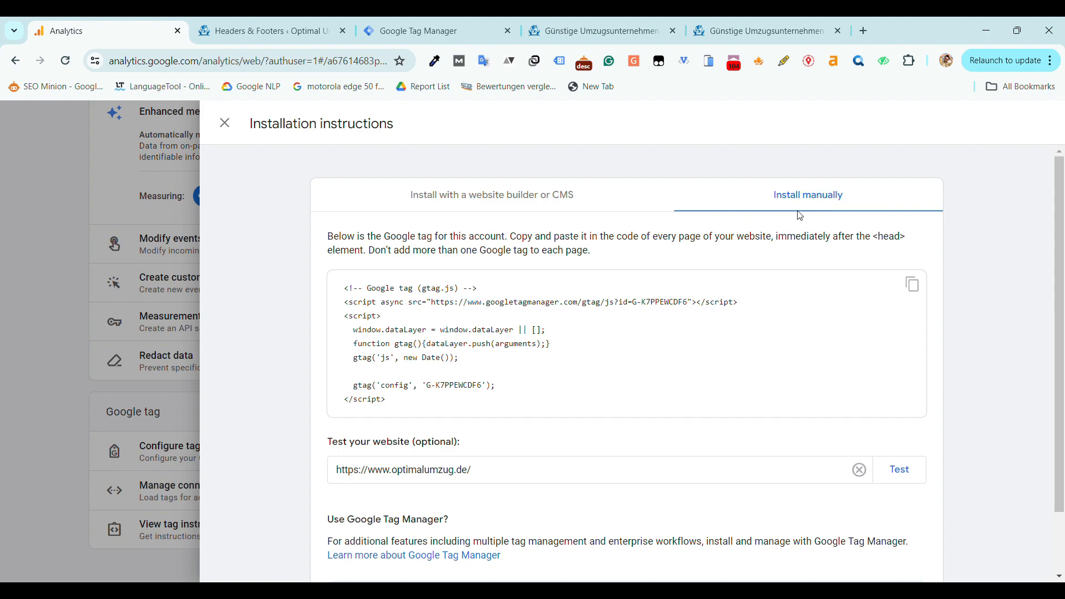
{"action": "left_click_drag", "start_coordinate": [483, 406], "coordinate": [346, 293]}
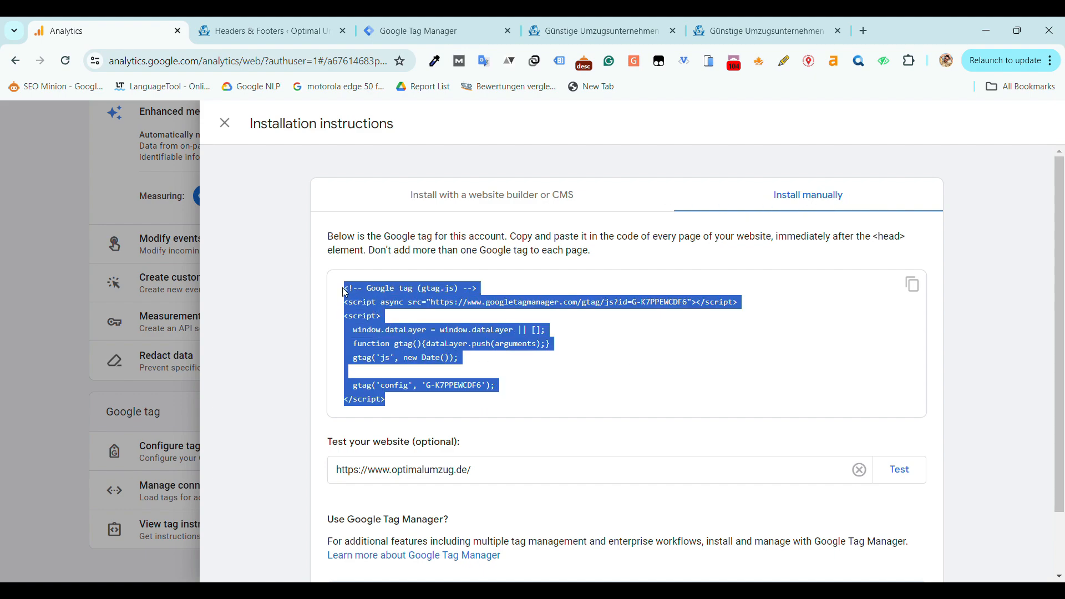
{"action": "left_click", "coordinate": [388, 408]}
{"action": "left_click_drag", "start_coordinate": [341, 229], "coordinate": [874, 243]}
{"action": "left_click", "coordinate": [891, 241]}
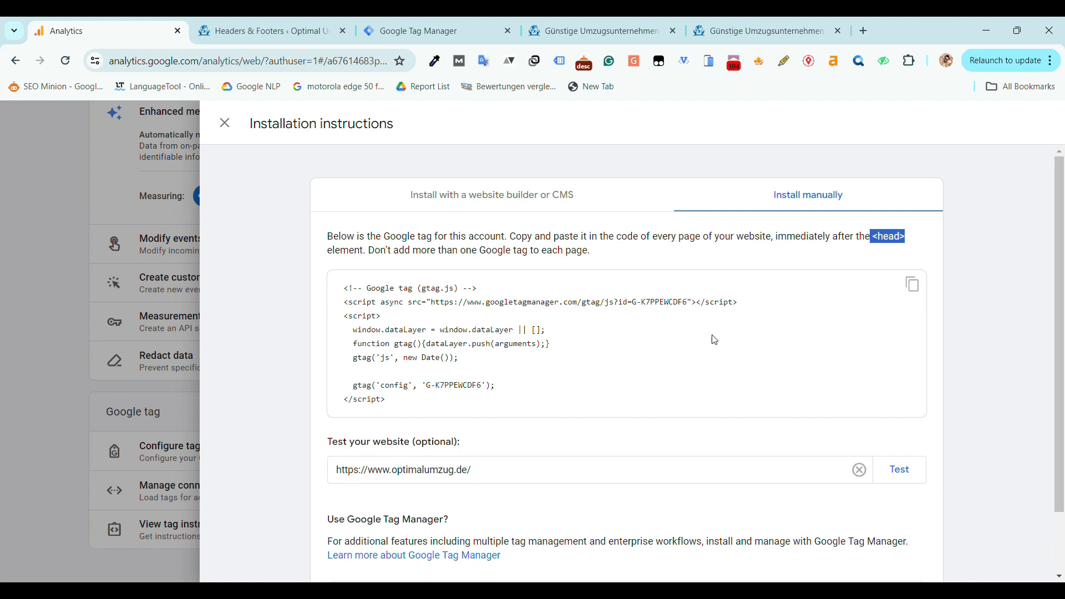
{"action": "left_click", "coordinate": [922, 299]}
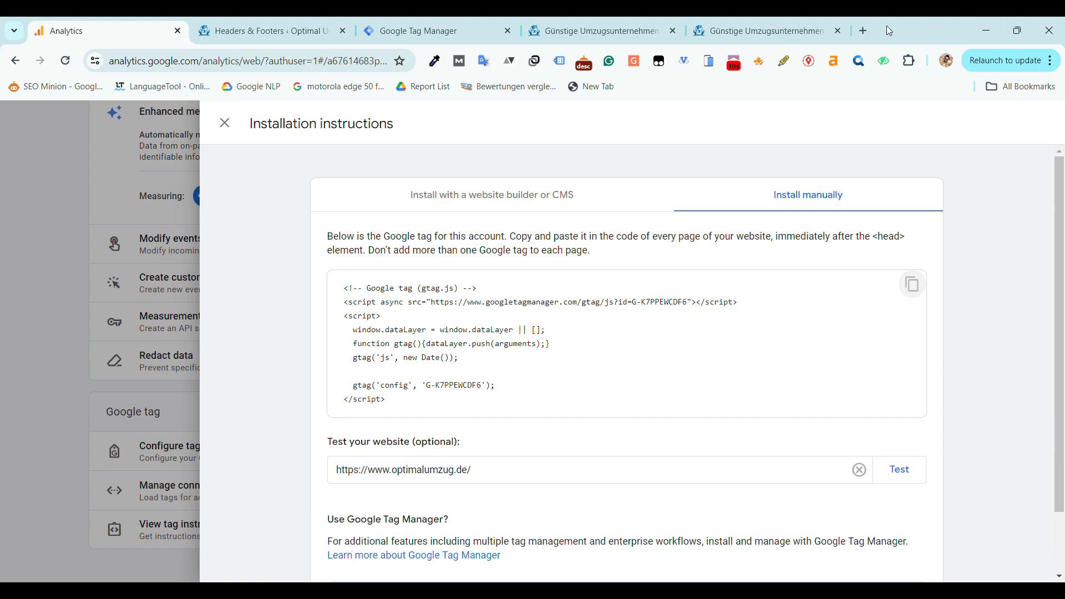
Search Google for "wp code wordpress plugin" in a new tab and open WPCode's WordPress.org plugin page.
{"action": "left_click", "coordinate": [864, 32]}
{"action": "type", "text": "wp code wordpress plugin"}
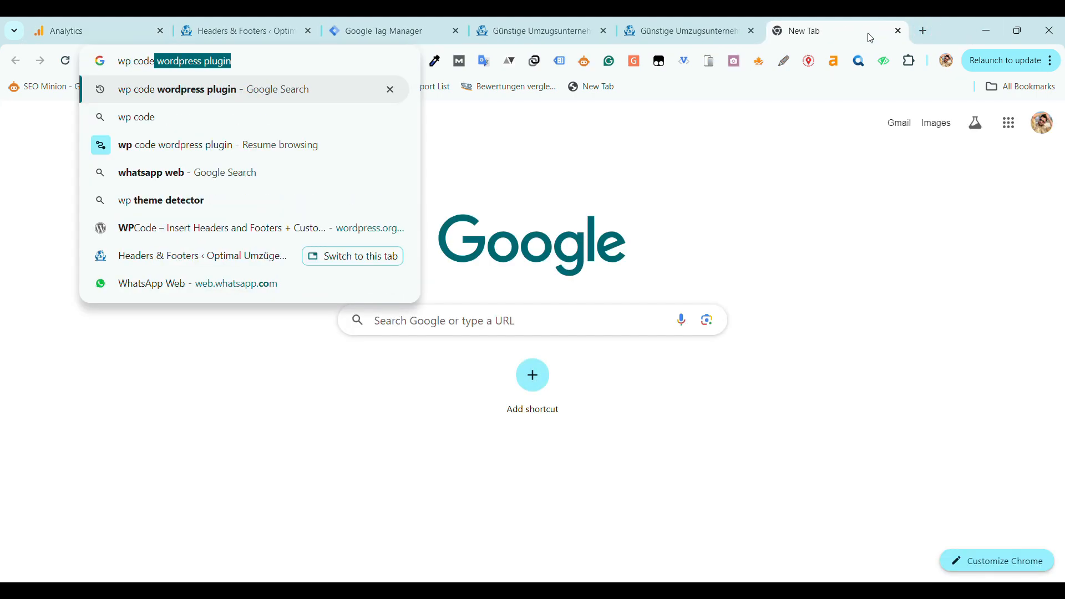
{"action": "key", "text": "Right"}
{"action": "key", "text": "Return"}
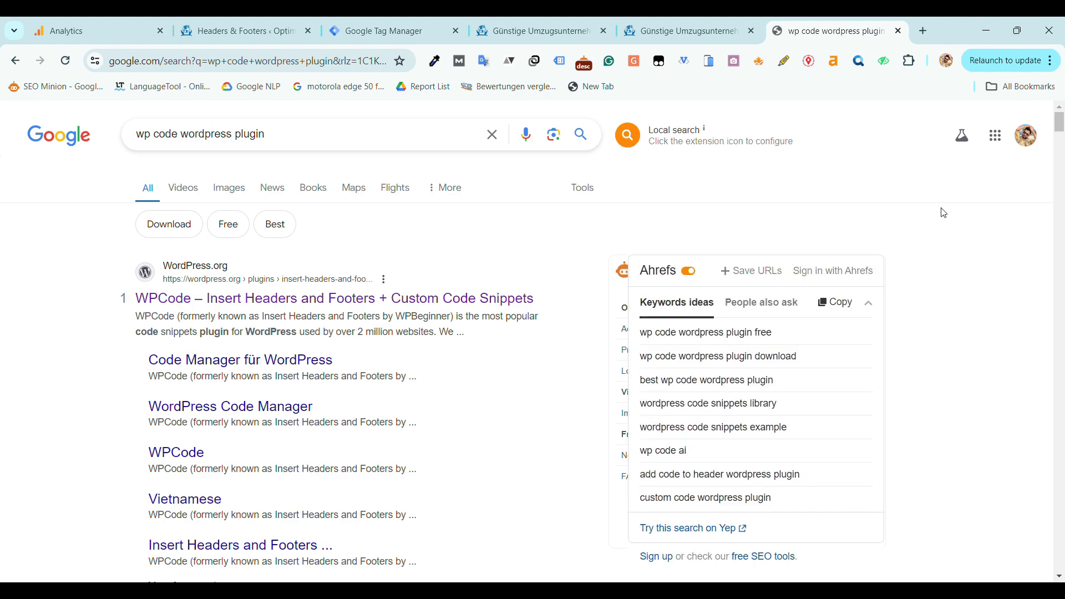
{"action": "left_click", "coordinate": [489, 301]}
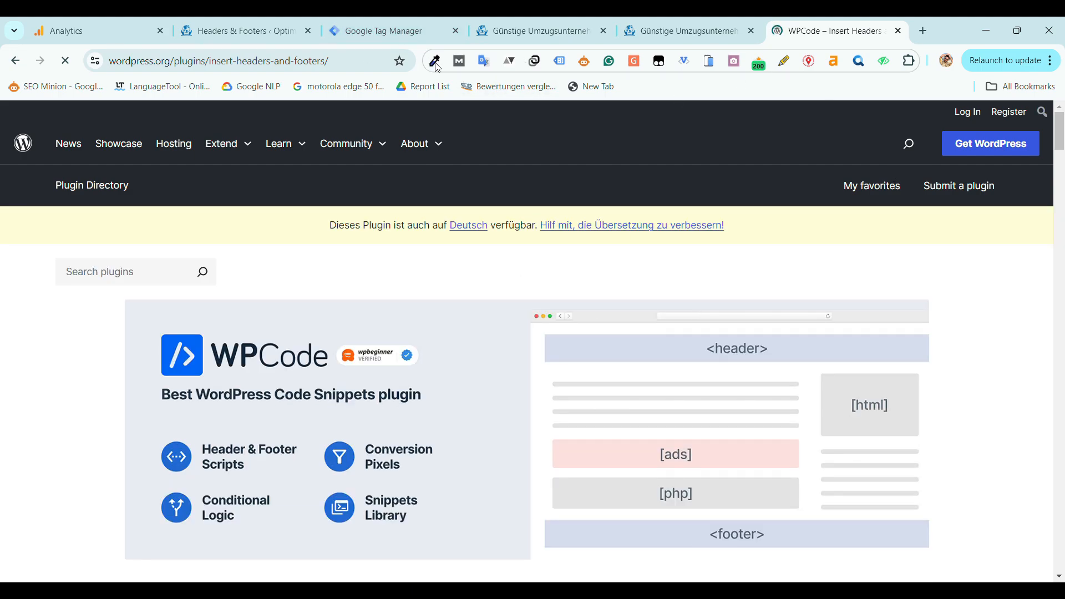
Switch to the site's WordPress admin and locate WPCode Lite among the installed plugins.
{"action": "left_click", "coordinate": [195, 25]}
{"action": "scroll", "coordinate": [59, 417], "scroll_direction": "up", "scroll_amount": 4}
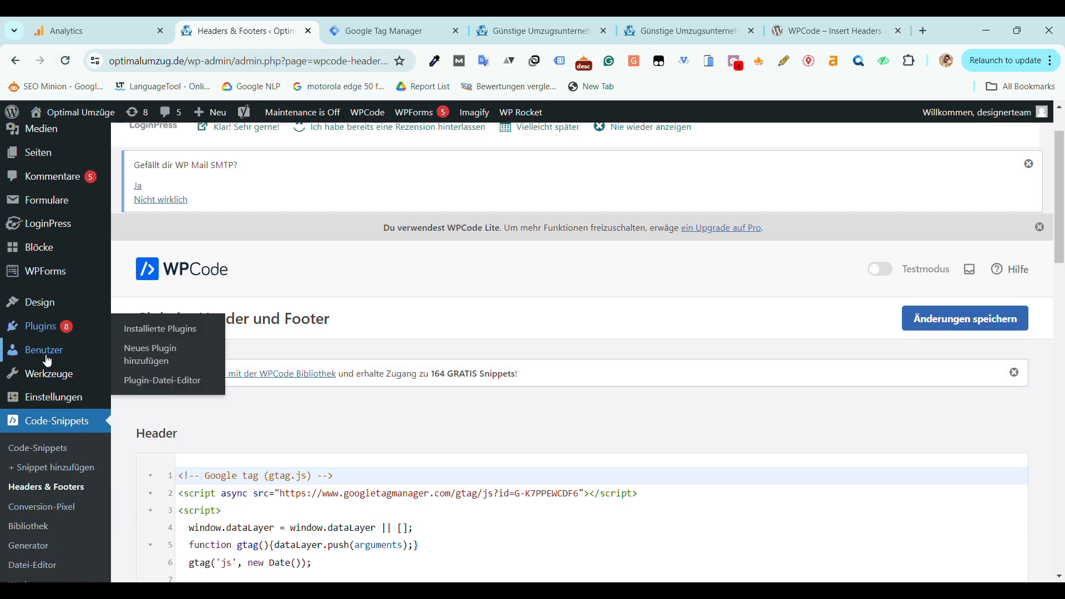
{"action": "left_click", "coordinate": [166, 333]}
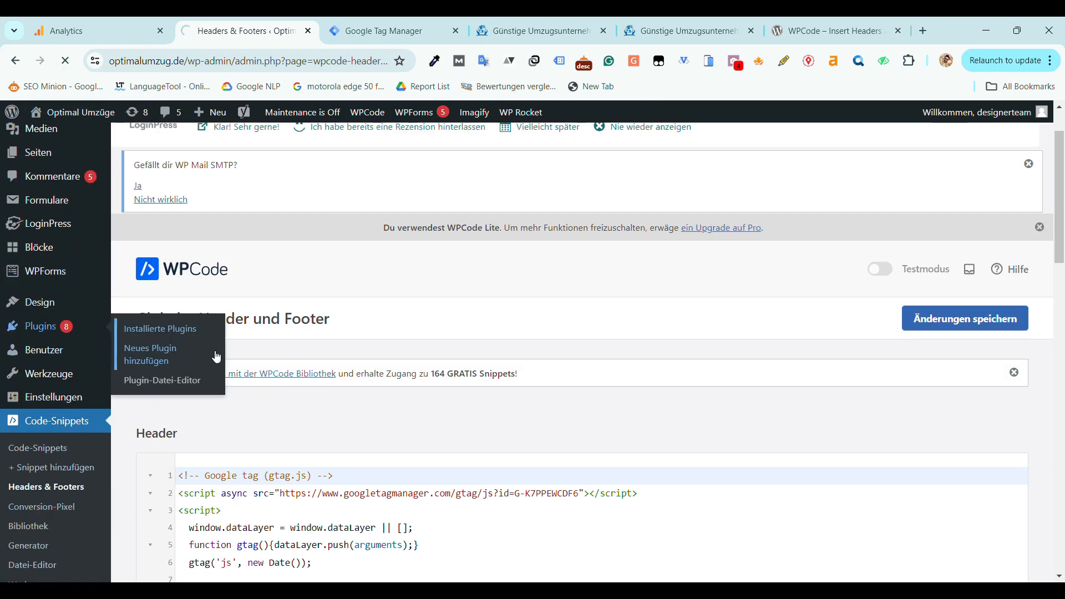
{"action": "scroll", "coordinate": [274, 417], "scroll_direction": "down", "scroll_amount": 14}
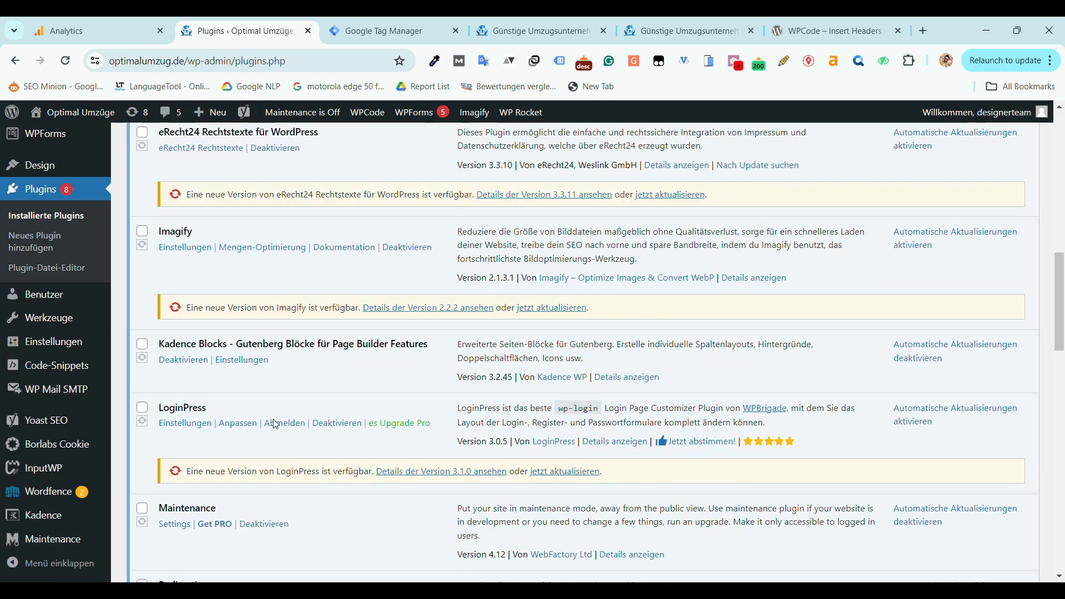
{"action": "scroll", "coordinate": [275, 424], "scroll_direction": "down", "scroll_amount": 11}
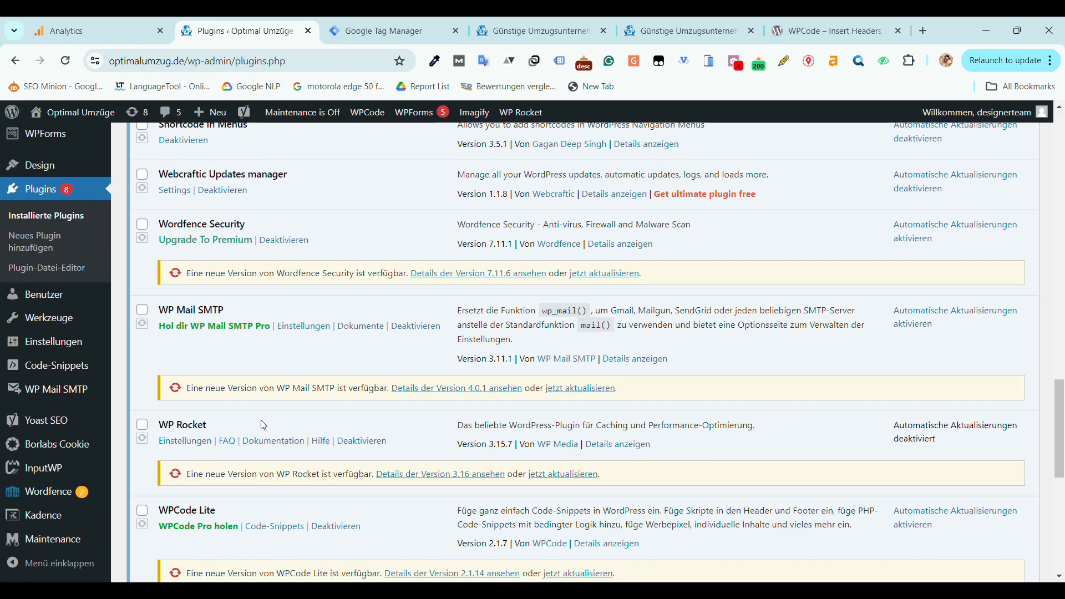
{"action": "scroll", "coordinate": [259, 427], "scroll_direction": "down", "scroll_amount": 4}
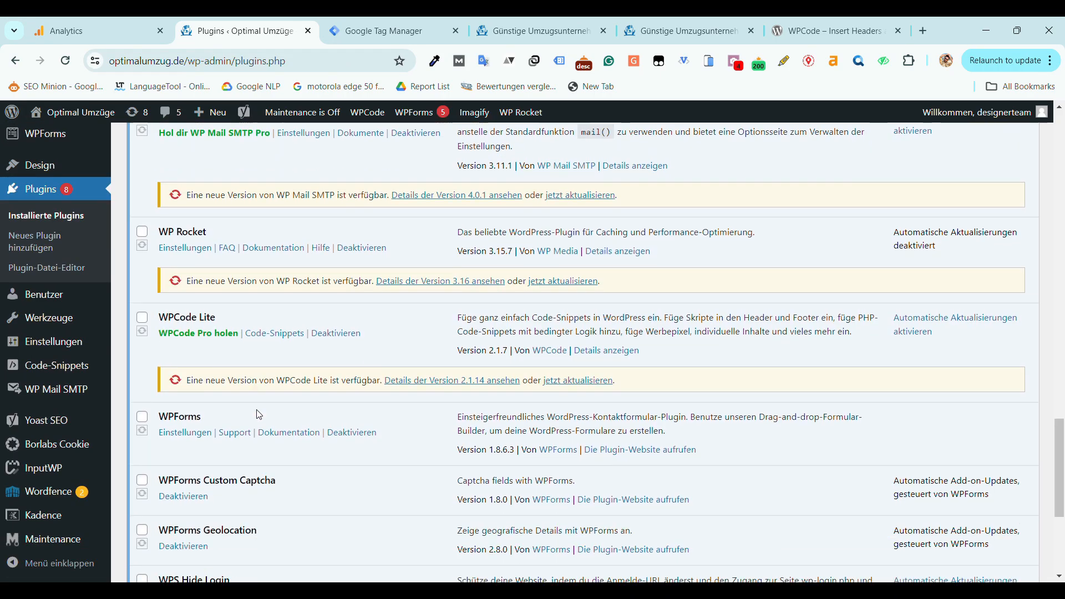
{"action": "left_click_drag", "start_coordinate": [220, 303], "coordinate": [159, 303]}
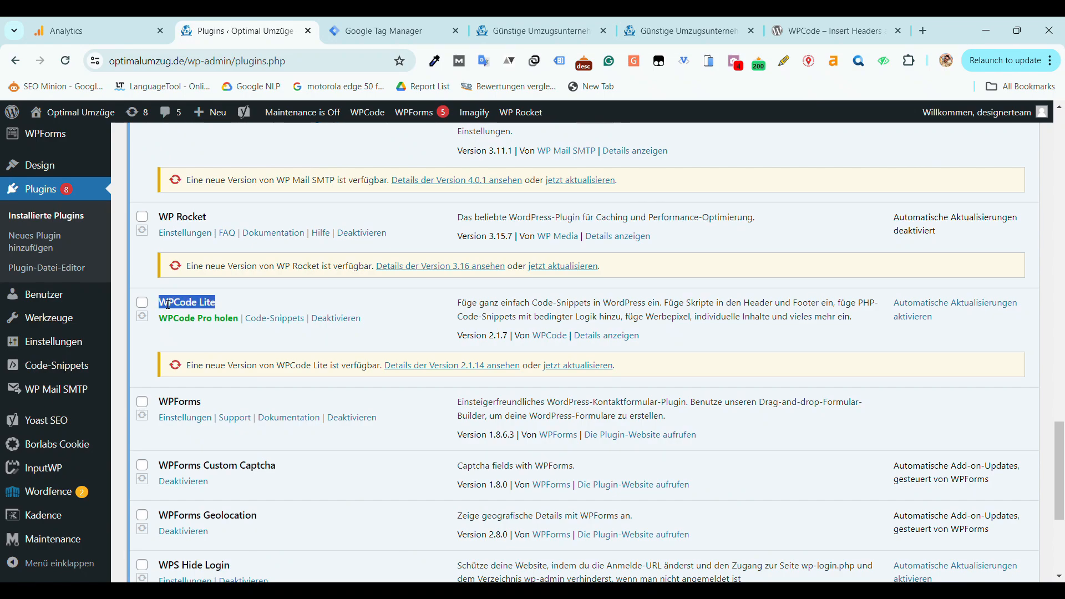
{"action": "scroll", "coordinate": [66, 383], "scroll_direction": "down", "scroll_amount": 1}
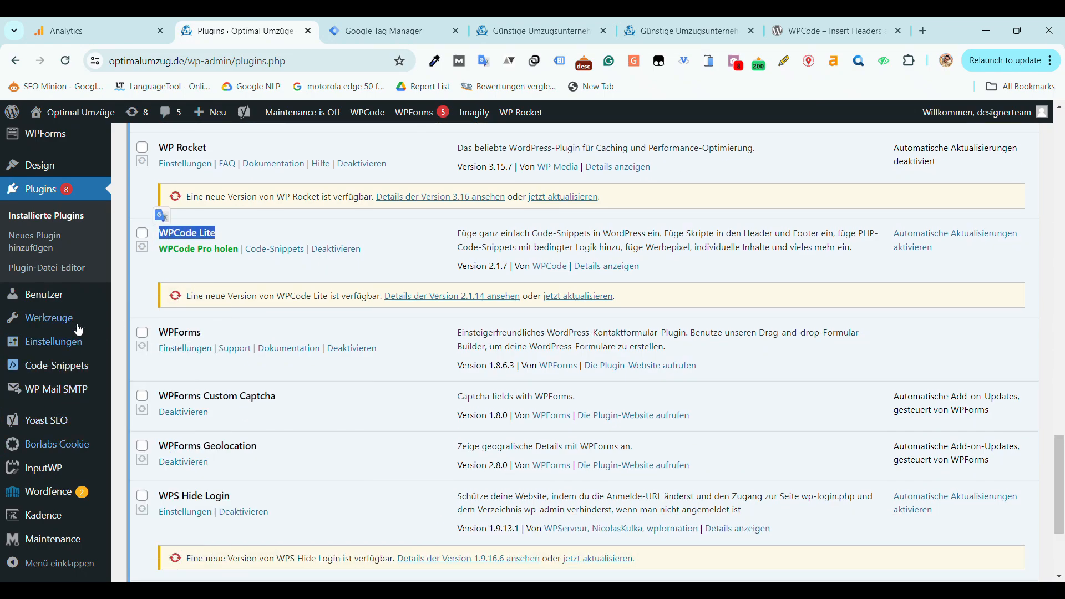
Open WPCode's Headers & Footers page and examine the Google tag in the header and the body and footer script areas.
{"action": "mouse_move", "coordinate": [68, 378]}
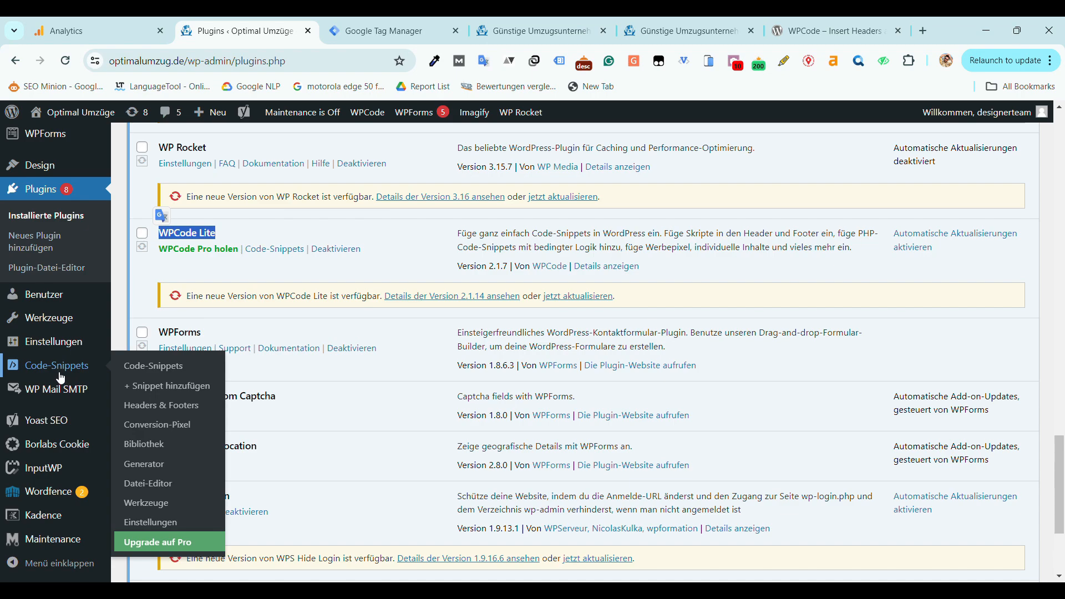
{"action": "left_click", "coordinate": [177, 408]}
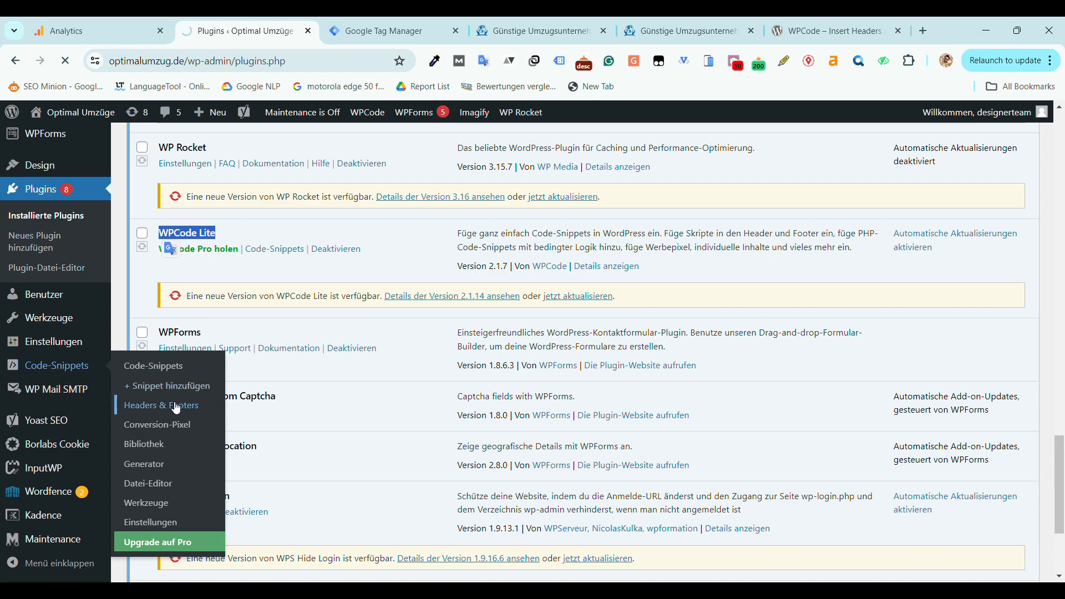
{"action": "scroll", "coordinate": [412, 442], "scroll_direction": "down", "scroll_amount": 5}
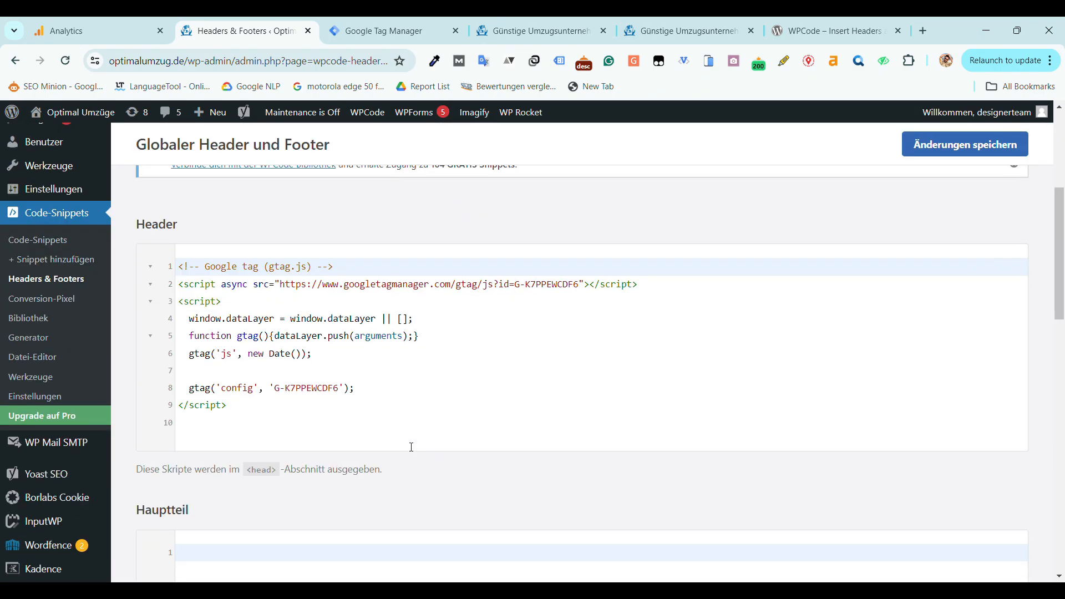
{"action": "left_click_drag", "start_coordinate": [233, 424], "coordinate": [221, 240]}
{"action": "scroll", "coordinate": [209, 269], "scroll_direction": "down", "scroll_amount": 6}
{"action": "left_click", "coordinate": [244, 372]}
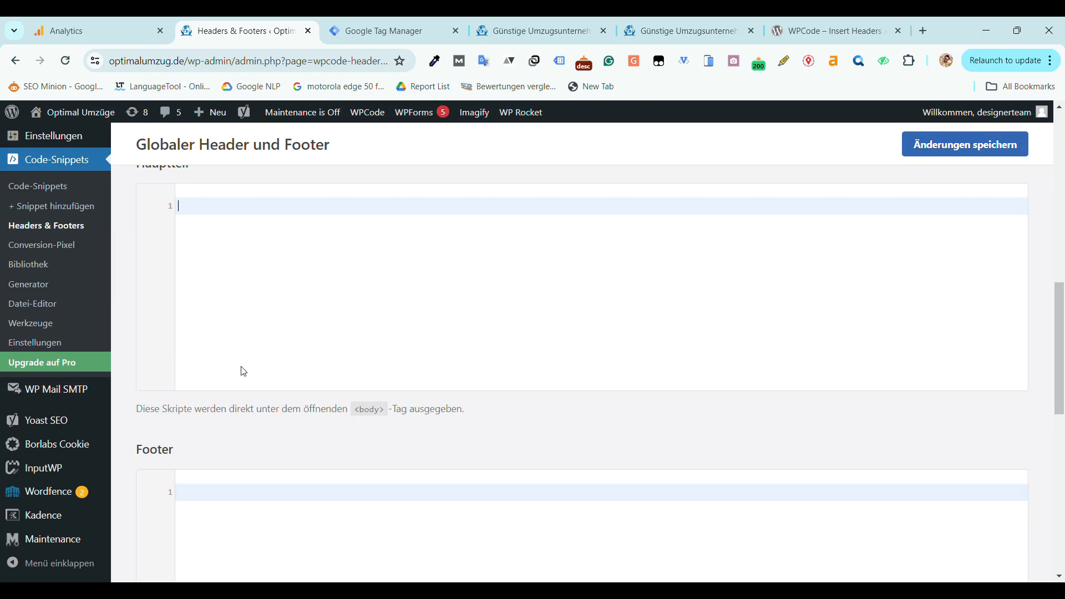
{"action": "scroll", "coordinate": [219, 275], "scroll_direction": "up", "scroll_amount": 3}
{"action": "left_click_drag", "start_coordinate": [222, 304], "coordinate": [128, 293]}
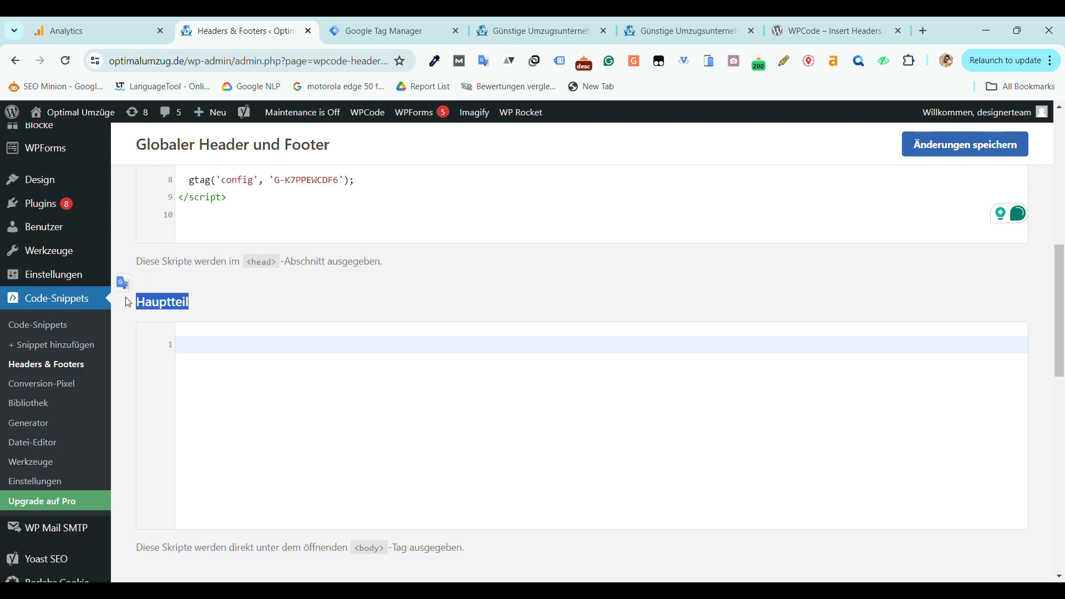
Examine the footer script area on WPCode's Headers & Footers page and highlight its heading.
{"action": "scroll", "coordinate": [196, 365], "scroll_direction": "down", "scroll_amount": 6}
{"action": "scroll", "coordinate": [318, 409], "scroll_direction": "down", "scroll_amount": 3}
{"action": "scroll", "coordinate": [314, 347], "scroll_direction": "up", "scroll_amount": 3}
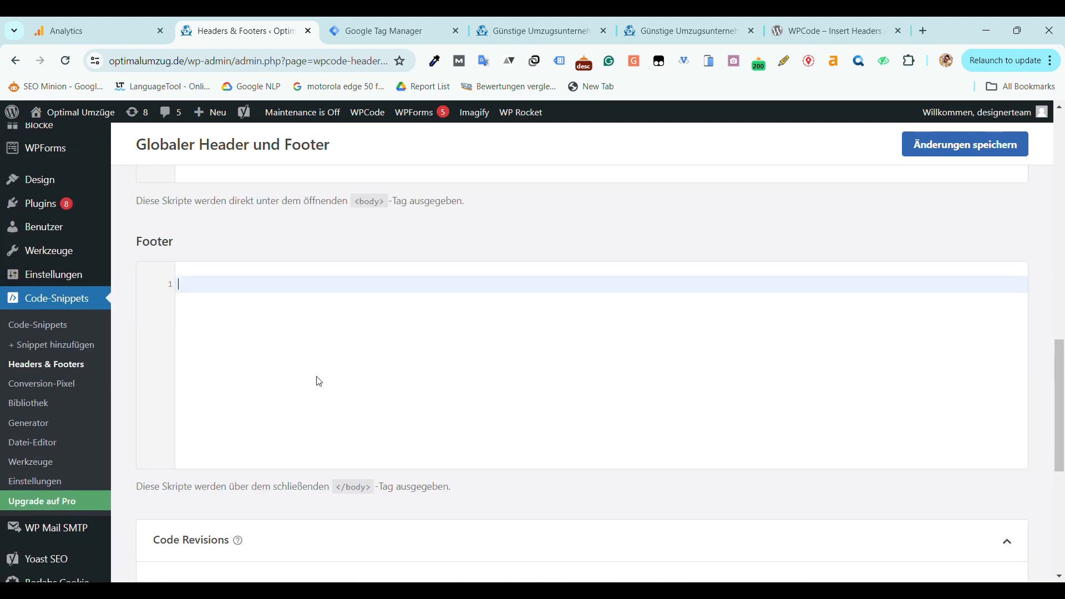
{"action": "left_click_drag", "start_coordinate": [178, 242], "coordinate": [139, 253]}
{"action": "scroll", "coordinate": [245, 314], "scroll_direction": "up", "scroll_amount": 1}
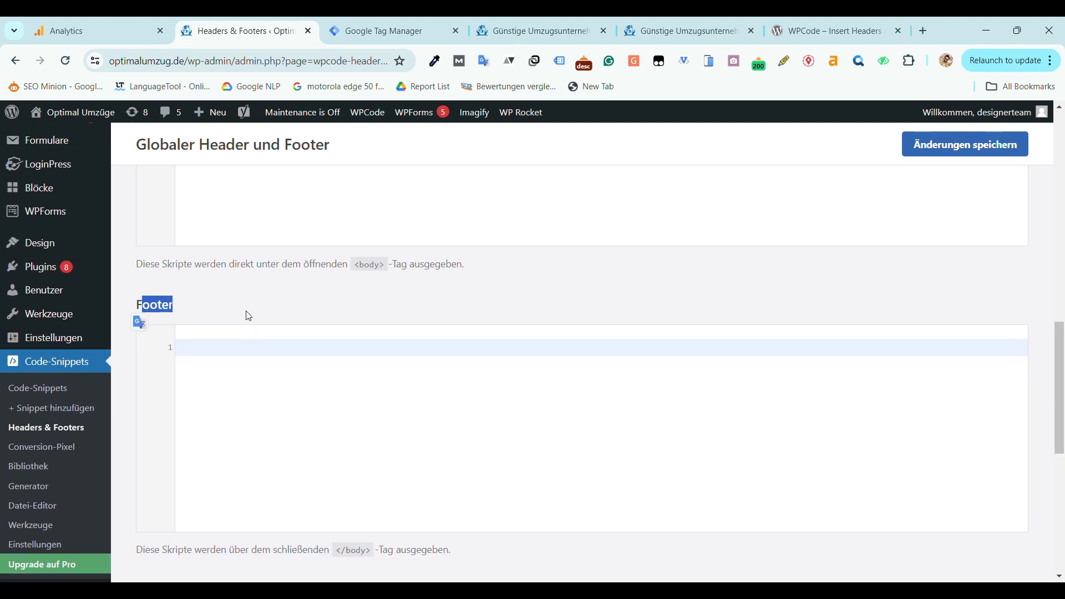
Compare the Analytics manual installation code with the Google tag in WPCode's header, glancing at the Tag Manager tag list.
{"action": "left_click", "coordinate": [105, 25]}
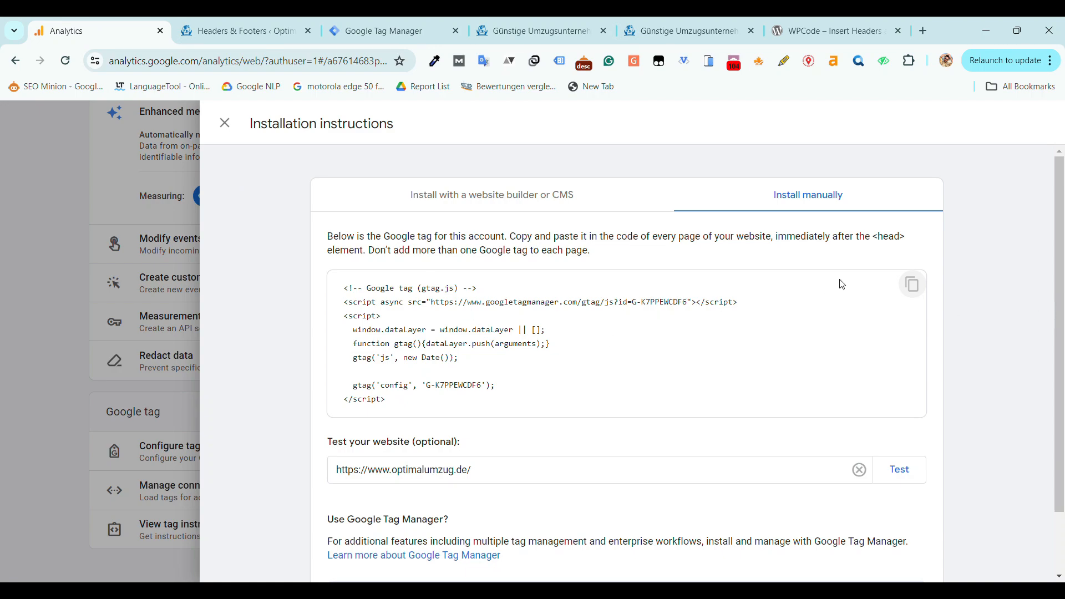
{"action": "left_click", "coordinate": [288, 39]}
{"action": "scroll", "coordinate": [390, 325], "scroll_direction": "up", "scroll_amount": 10}
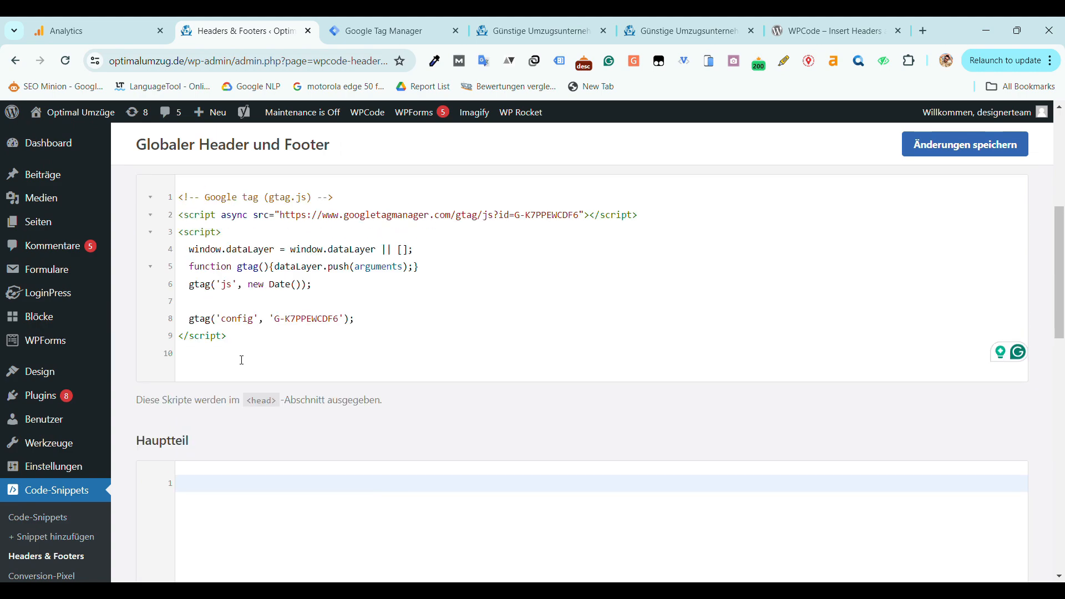
{"action": "scroll", "coordinate": [242, 360], "scroll_direction": "up", "scroll_amount": 2}
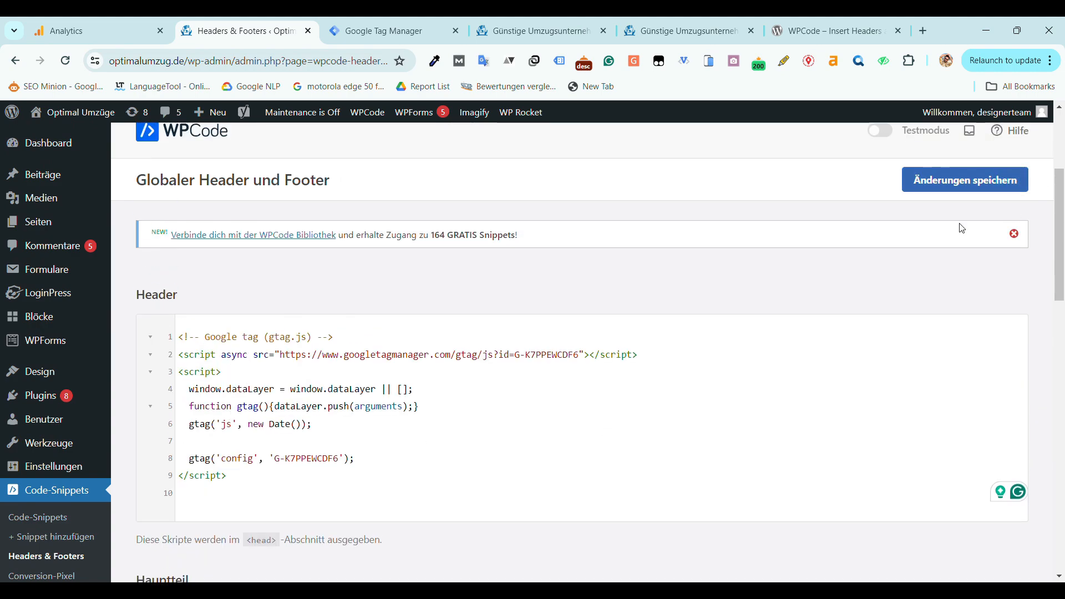
{"action": "left_click", "coordinate": [97, 34]}
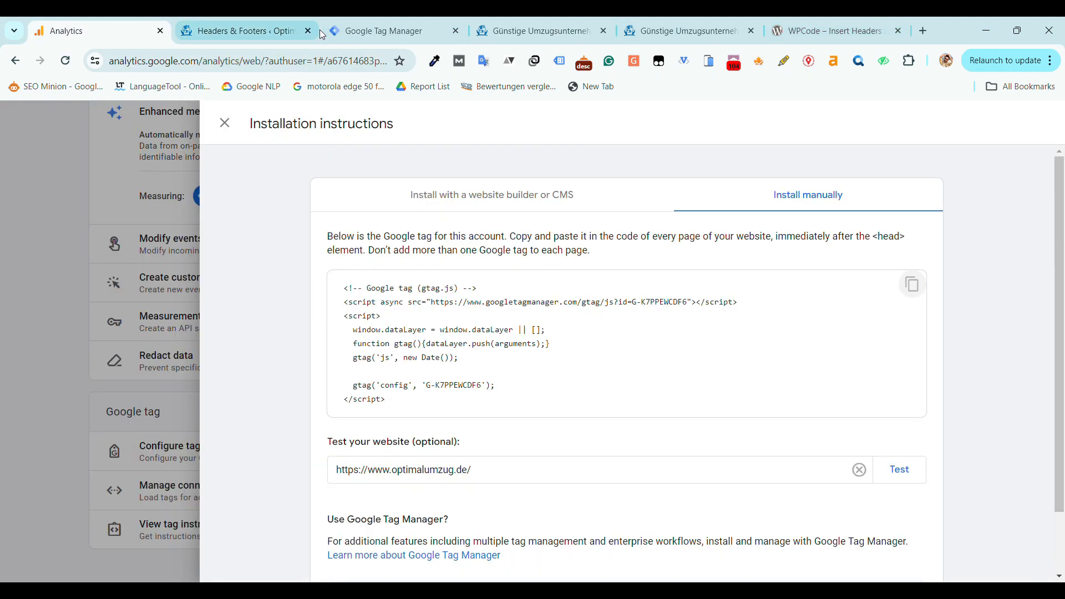
{"action": "left_click", "coordinate": [277, 31]}
{"action": "left_click", "coordinate": [412, 18]}
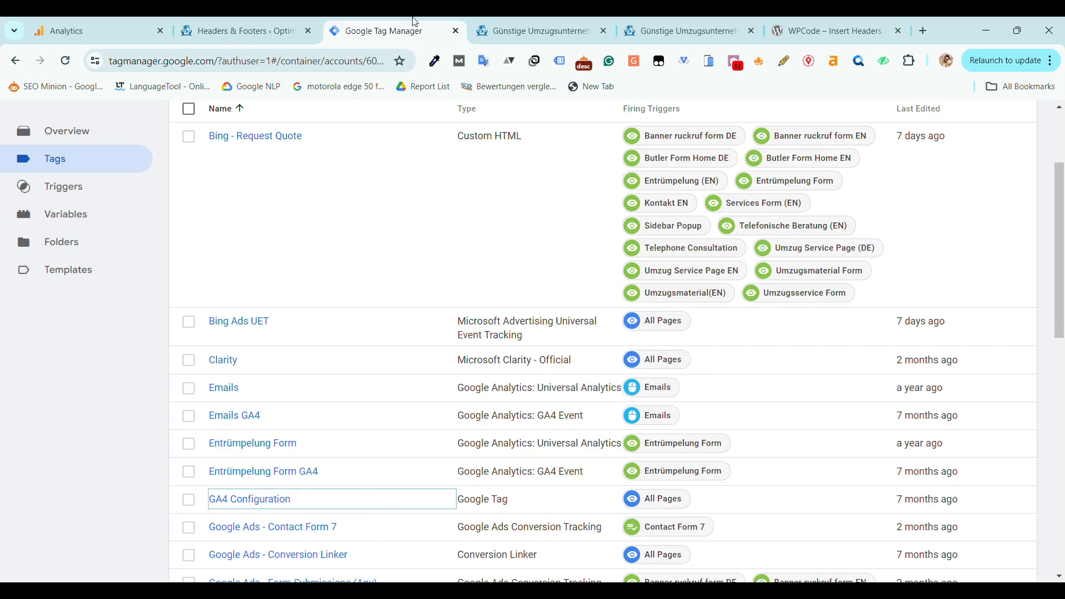
{"action": "left_click", "coordinate": [245, 31]}
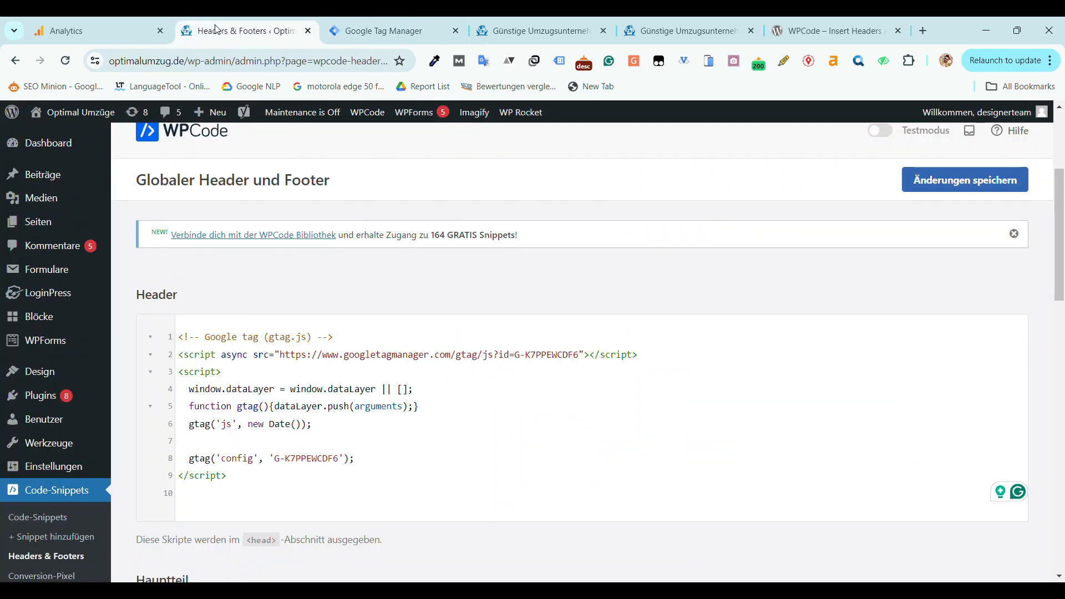
{"action": "scroll", "coordinate": [293, 379], "scroll_direction": "up", "scroll_amount": 3}
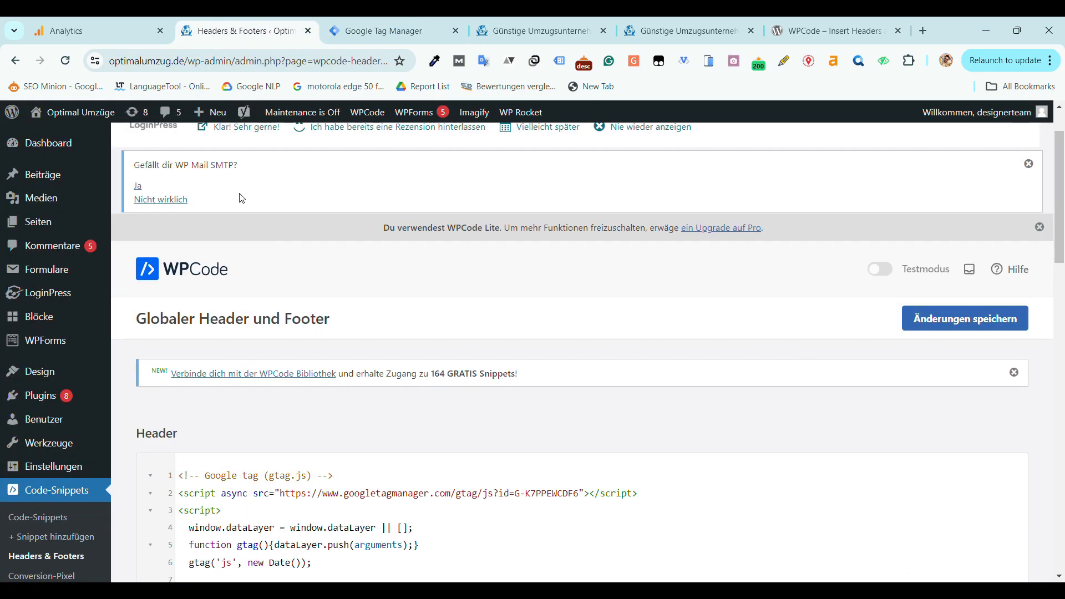
Return to Analytics and close the tag installation instructions and the web stream details.
{"action": "left_click", "coordinate": [97, 31]}
{"action": "left_click", "coordinate": [225, 122]}
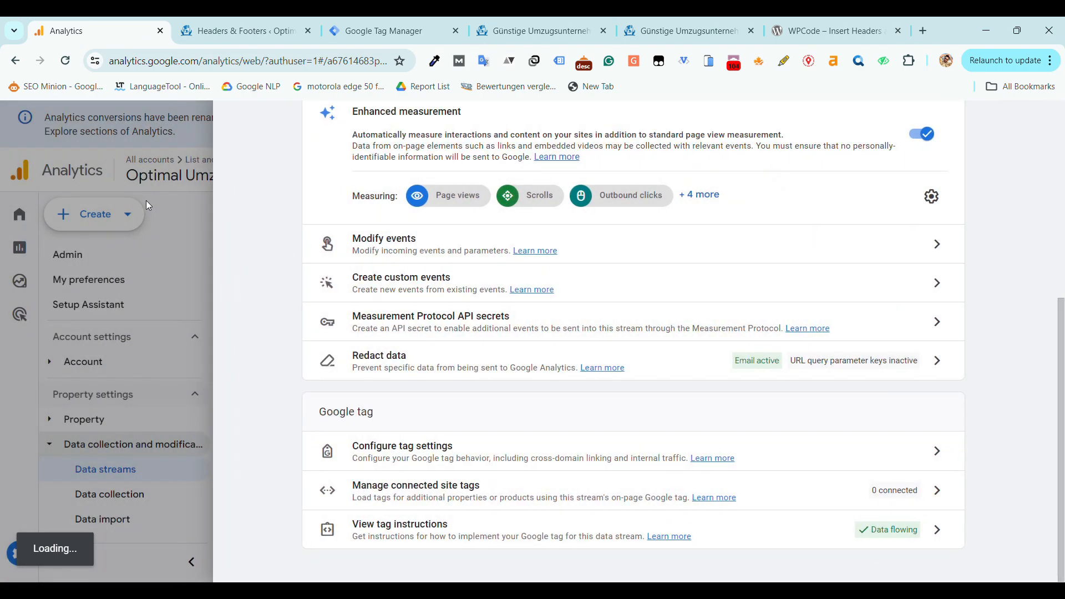
{"action": "left_click", "coordinate": [244, 126]}
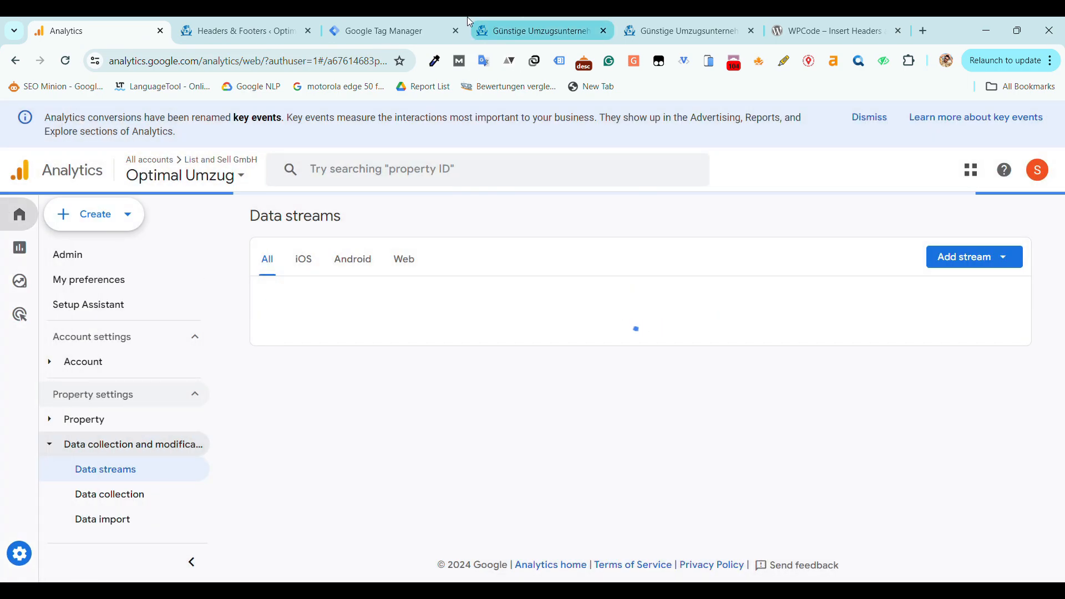
Switch to the Butler Umzüge workspace in Tag Manager and check which Google account is signed in.
{"action": "left_click", "coordinate": [391, 30]}
{"action": "scroll", "coordinate": [257, 365], "scroll_direction": "up", "scroll_amount": 1}
{"action": "scroll", "coordinate": [257, 365], "scroll_direction": "up", "scroll_amount": 1}
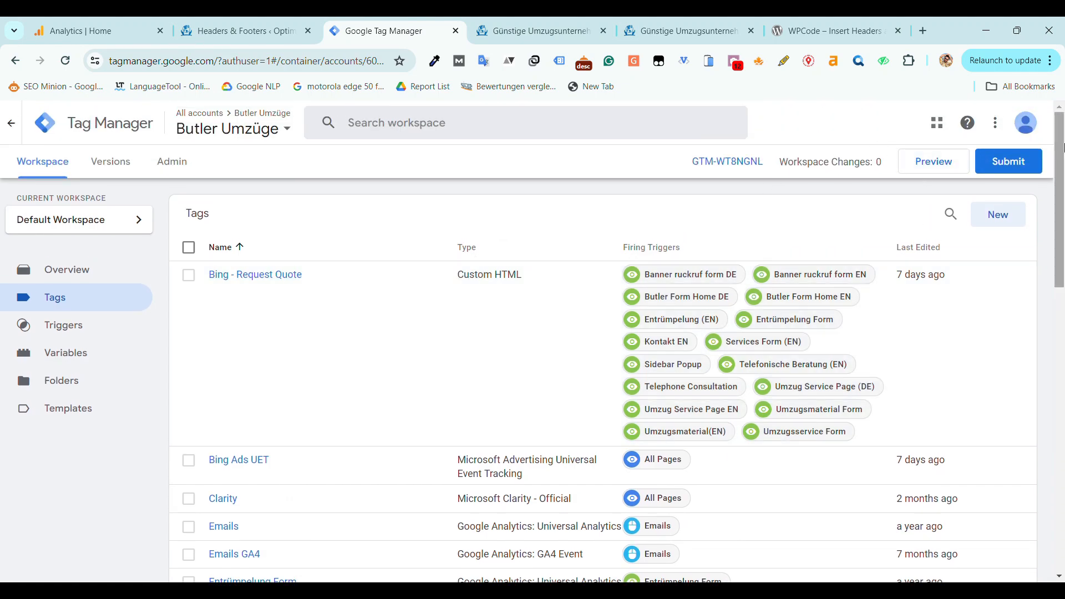
{"action": "left_click", "coordinate": [1026, 123]}
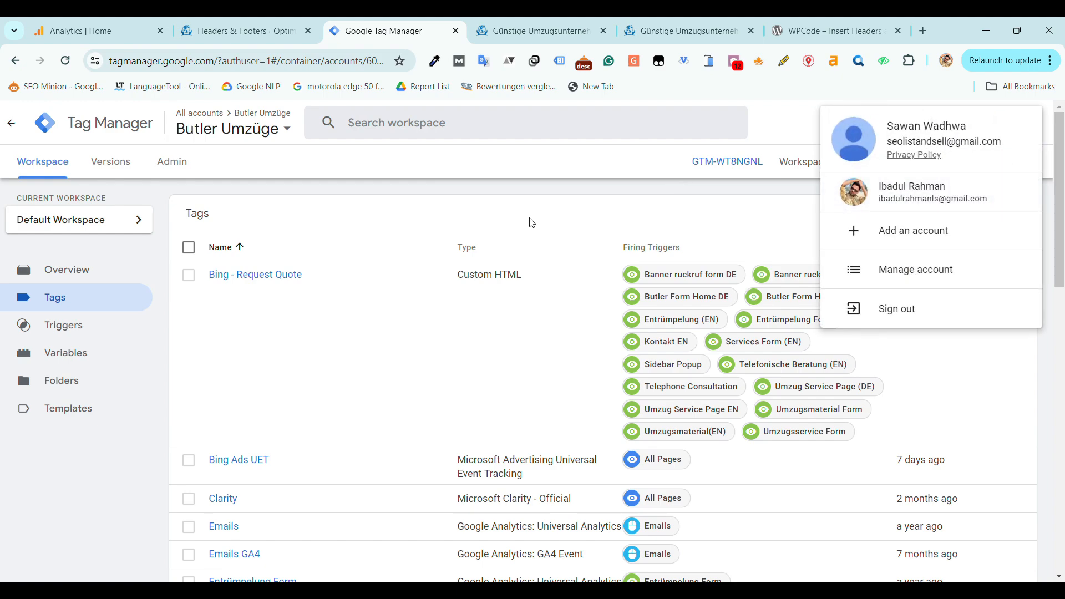
{"action": "left_click", "coordinate": [455, 217]}
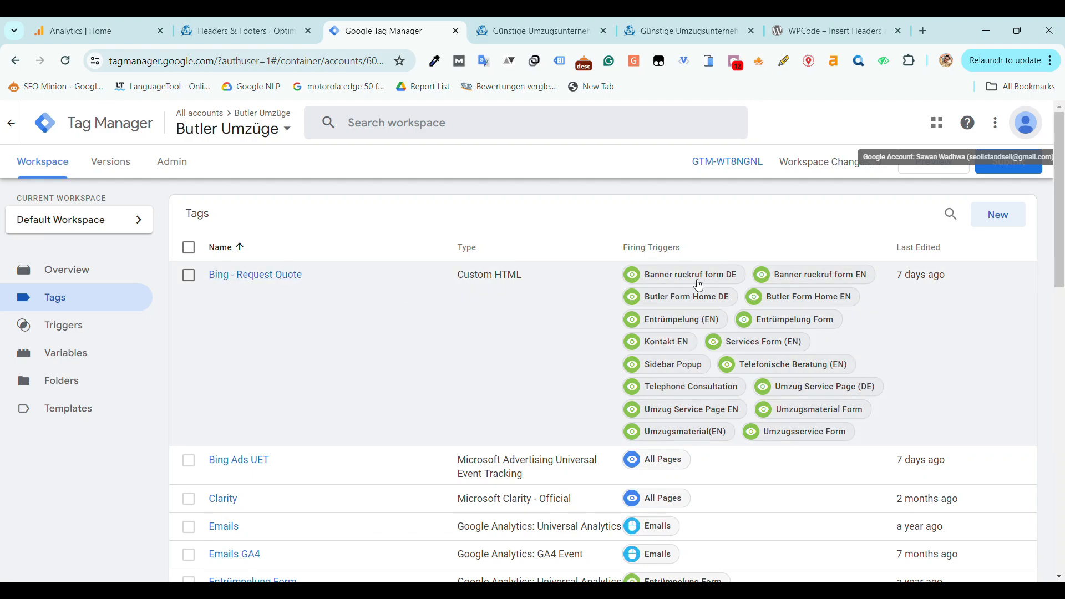
Open the Tag Manager home page at tagmanager.google.com.
{"action": "left_click", "coordinate": [222, 63]}
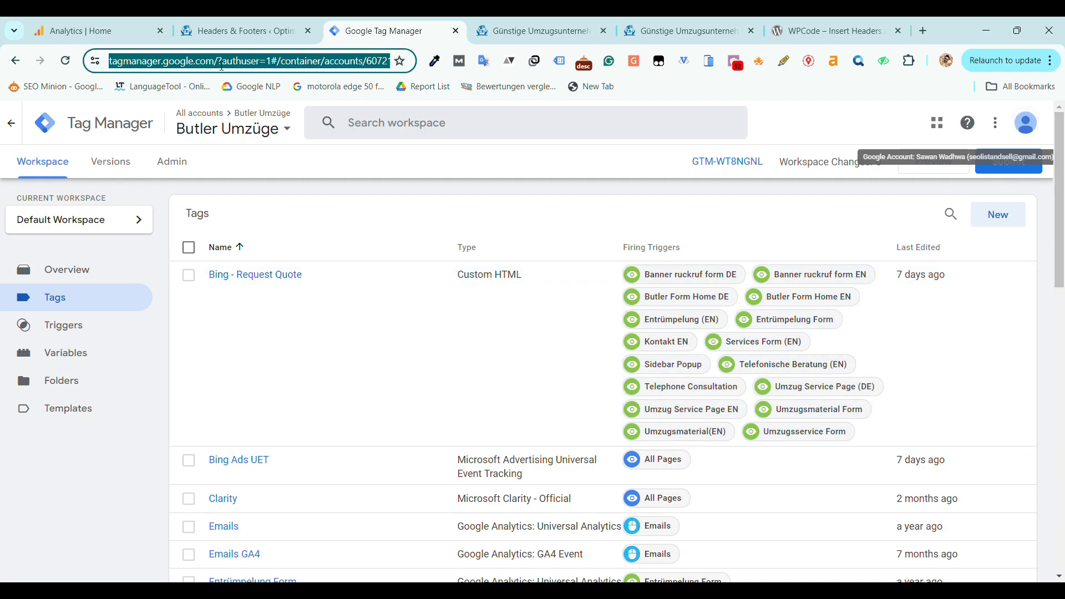
{"action": "type", "text": "ta"}
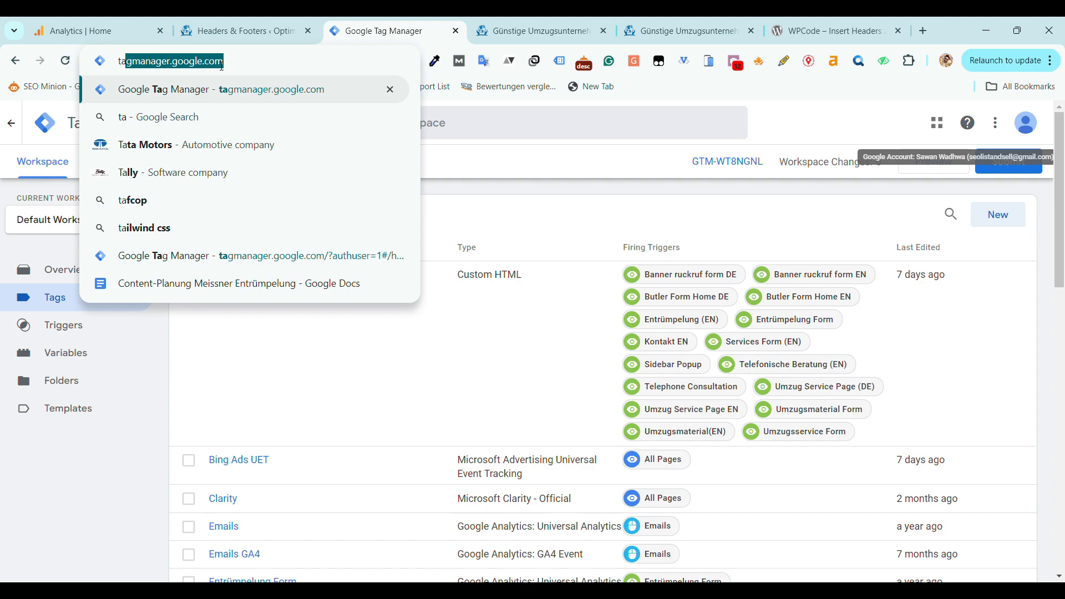
{"action": "type", "text": "gma"}
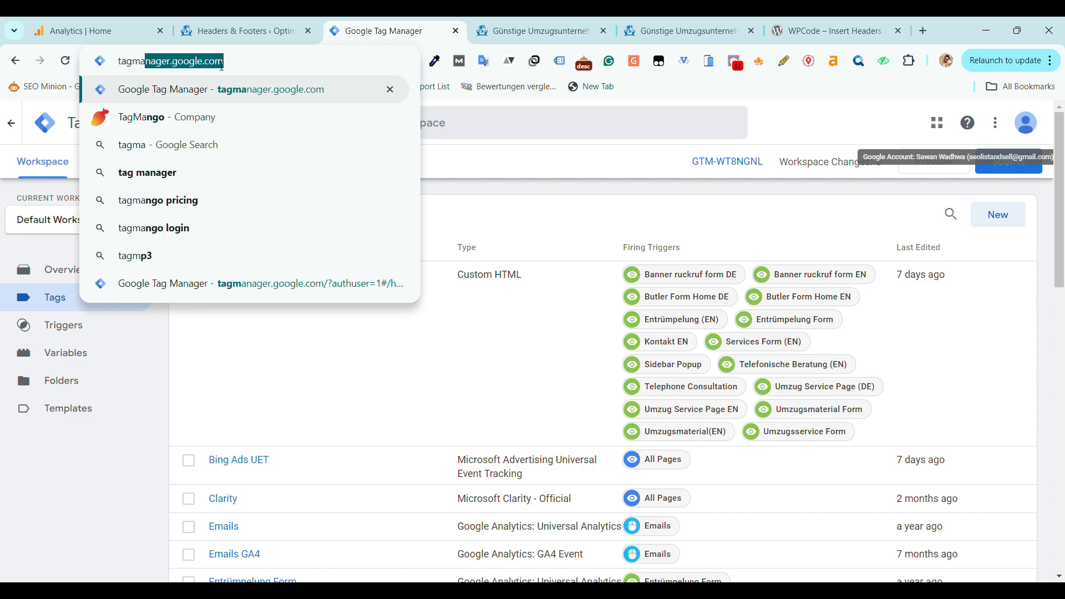
{"action": "type", "text": "nager.google.com"}
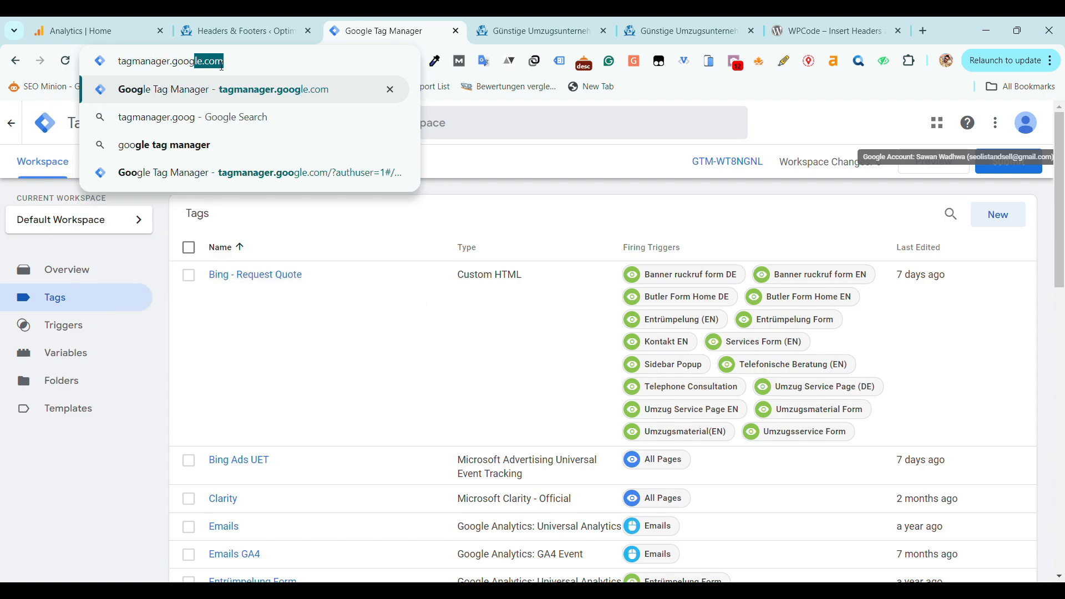
{"action": "key", "text": "Return"}
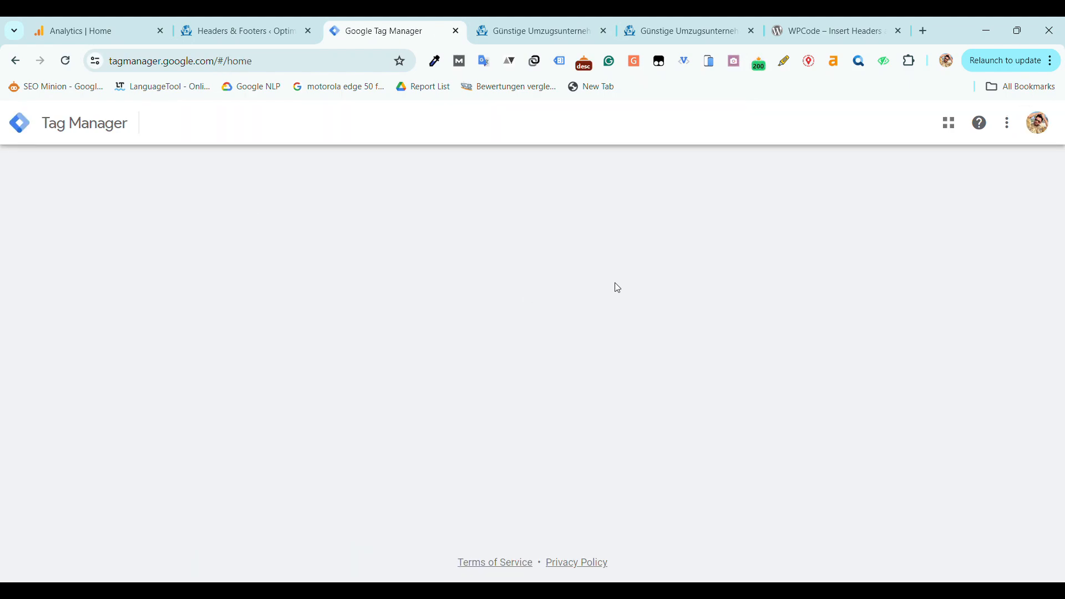
Review the existing Tag Manager accounts and their containers.
{"action": "scroll", "coordinate": [287, 321], "scroll_direction": "down", "scroll_amount": 3}
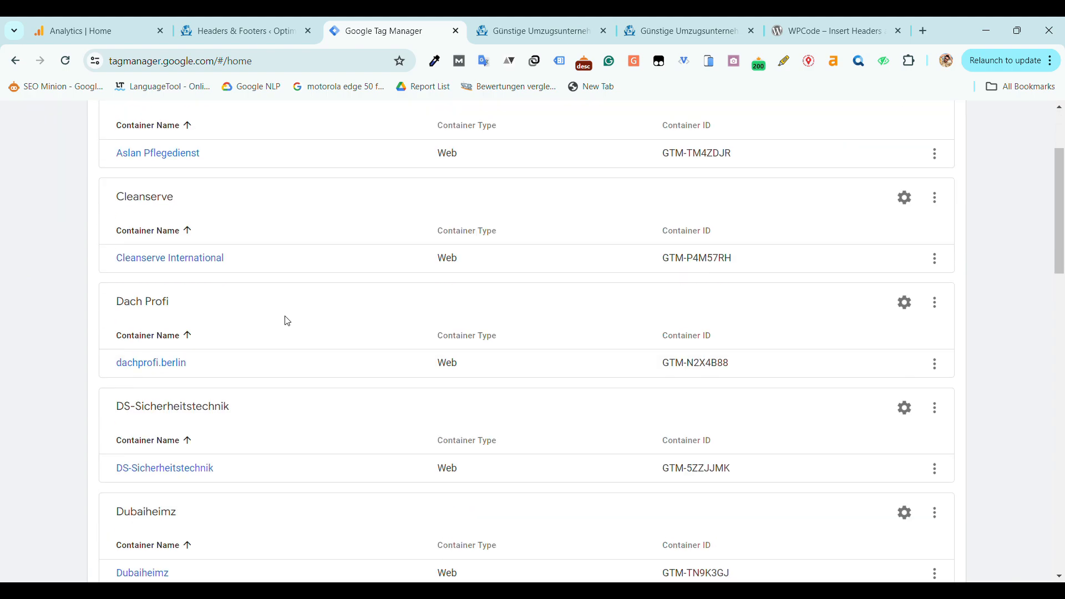
{"action": "scroll", "coordinate": [284, 321], "scroll_direction": "up", "scroll_amount": 3}
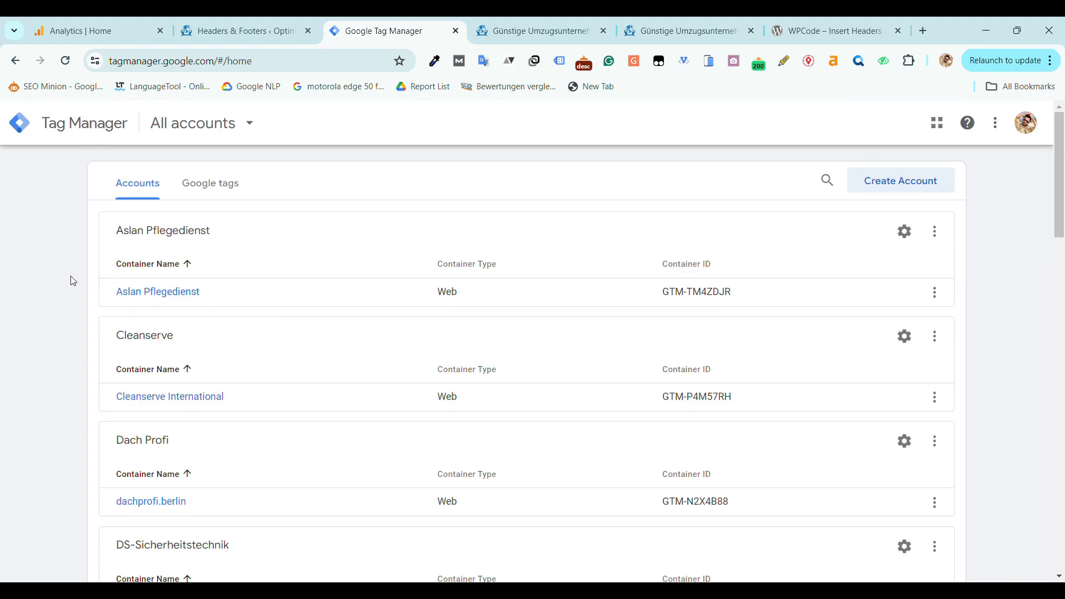
{"action": "left_click_drag", "start_coordinate": [74, 281], "coordinate": [459, 408]}
{"action": "scroll", "coordinate": [458, 411], "scroll_direction": "down", "scroll_amount": 8}
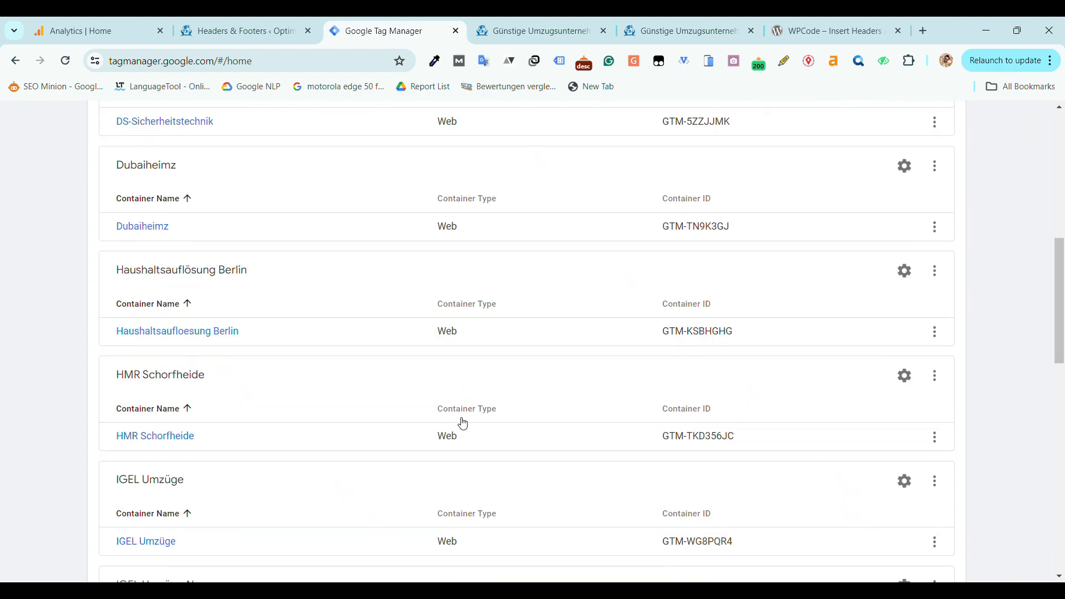
{"action": "scroll", "coordinate": [228, 474], "scroll_direction": "up", "scroll_amount": 8}
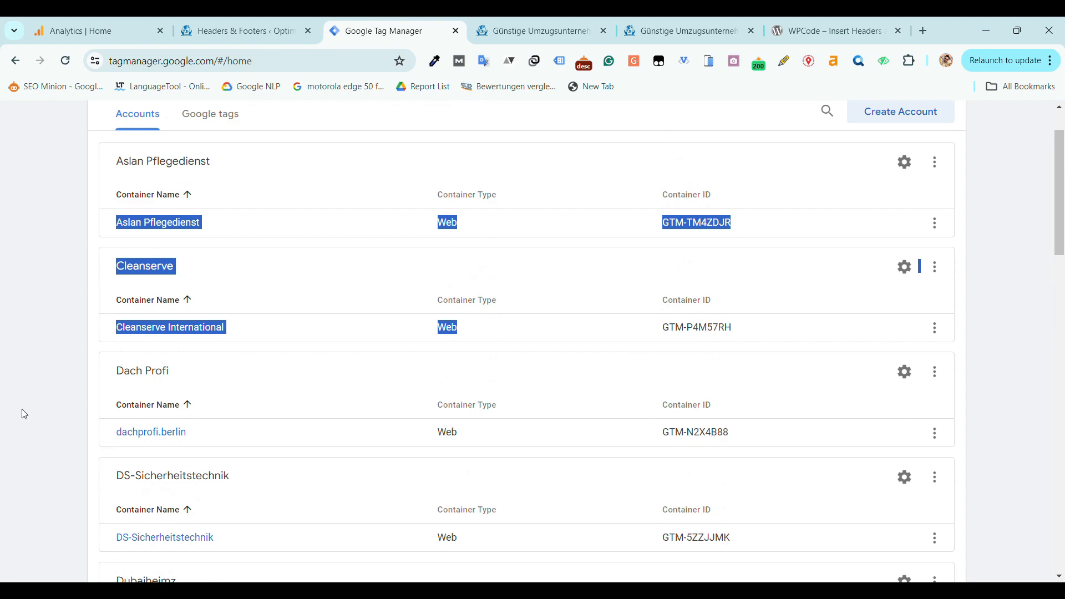
{"action": "left_click", "coordinate": [24, 415]}
{"action": "scroll", "coordinate": [600, 405], "scroll_direction": "up", "scroll_amount": 1}
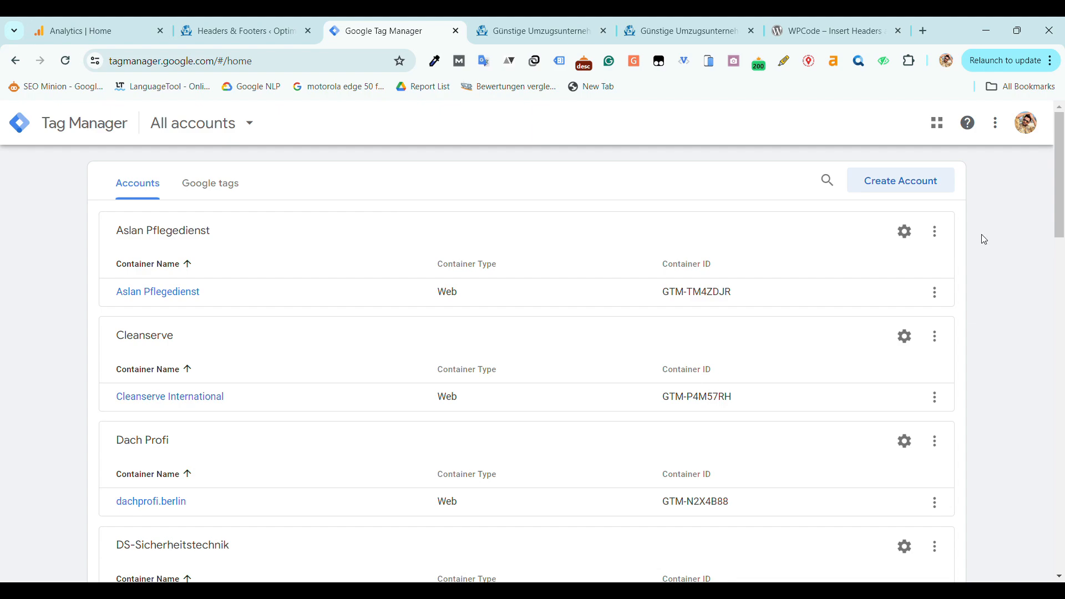
Start a new Tag Manager account named Optimal Umzug with Germany as its country.
{"action": "left_click", "coordinate": [930, 191]}
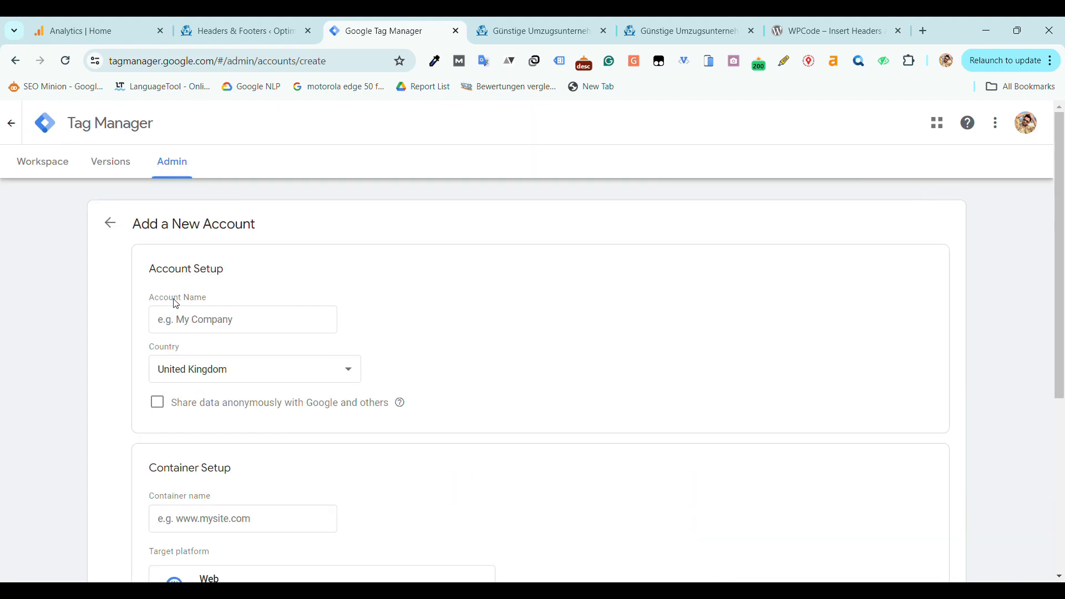
{"action": "left_click", "coordinate": [267, 331]}
{"action": "type", "text": "Opt"}
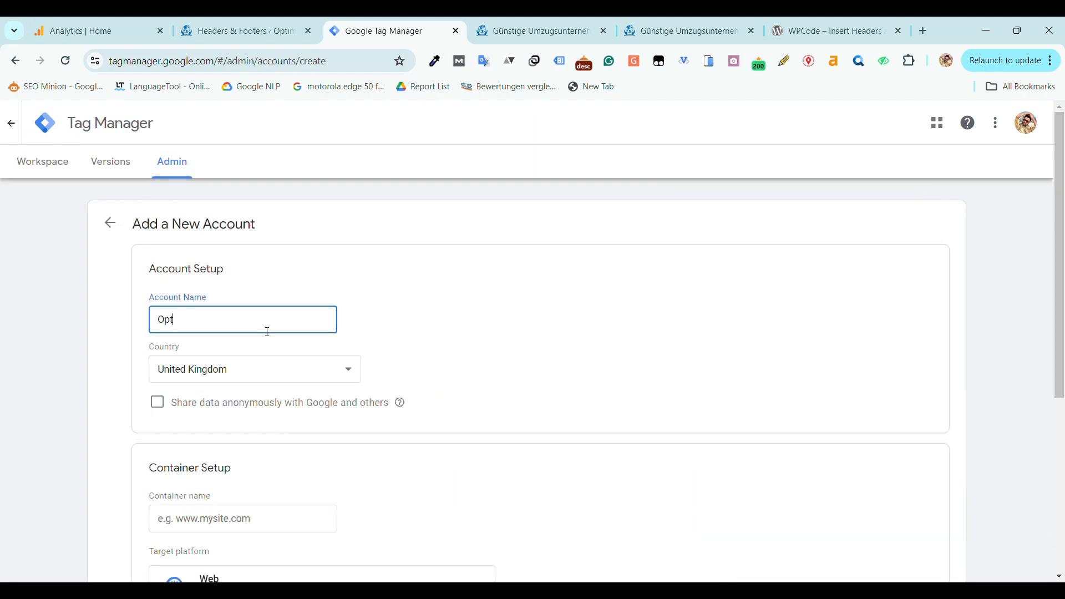
{"action": "type", "text": "imal Umzug"}
{"action": "key", "text": "Tab"}
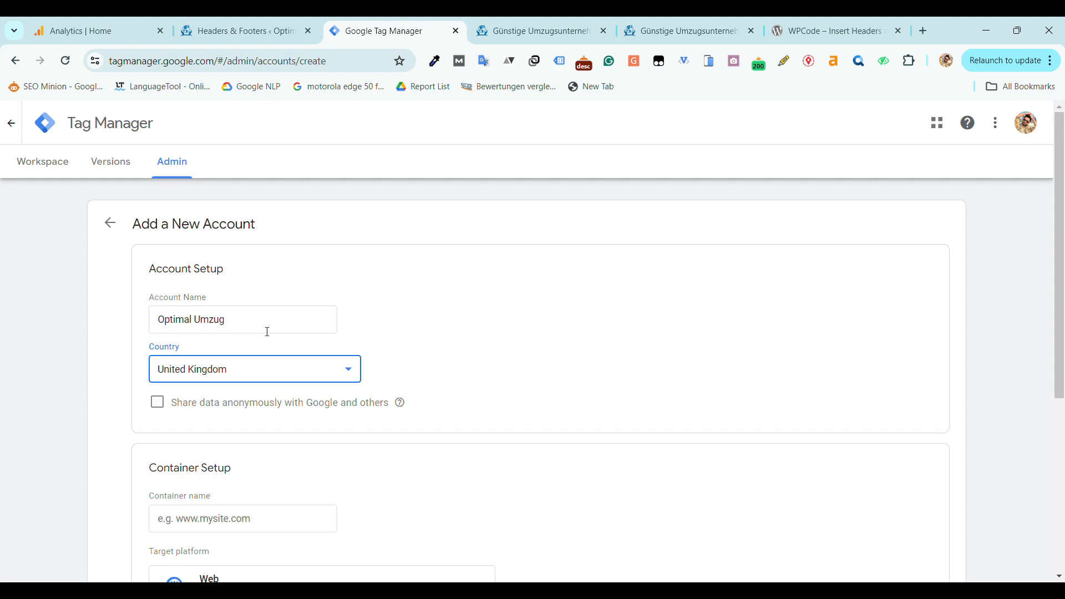
{"action": "type", "text": "geger"}
{"action": "scroll", "coordinate": [289, 360], "scroll_direction": "down", "scroll_amount": 1}
Reuse the account name Optimal Umzug as the container name and choose Web as the target platform.
{"action": "left_click", "coordinate": [245, 445]}
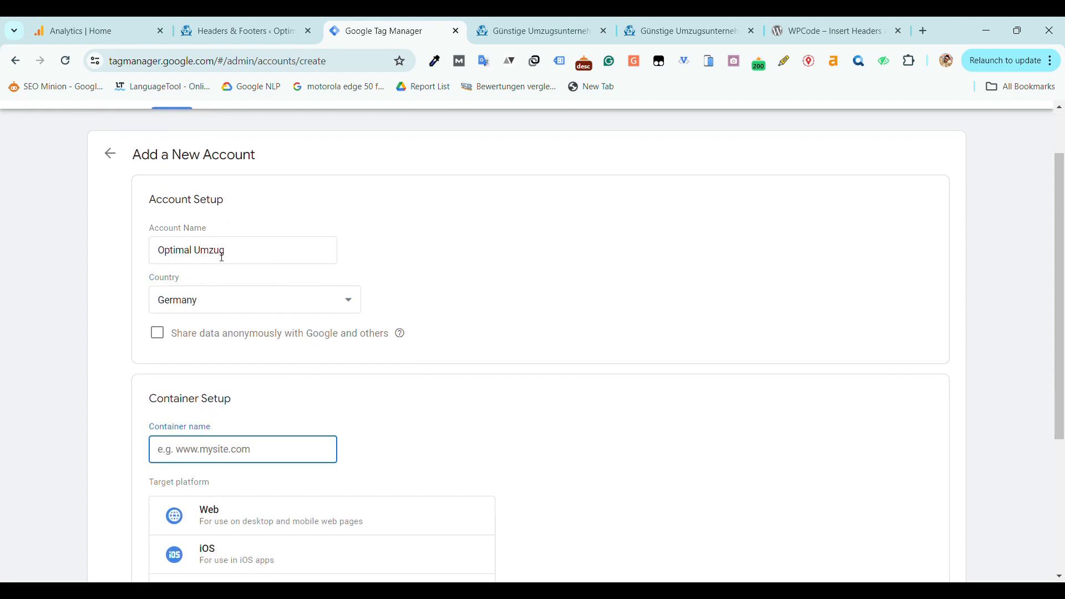
{"action": "left_click", "coordinate": [239, 256]}
{"action": "key", "text": "ctrl+a"}
{"action": "key", "text": "ctrl+c"}
{"action": "scroll", "coordinate": [248, 343], "scroll_direction": "down", "scroll_amount": 2}
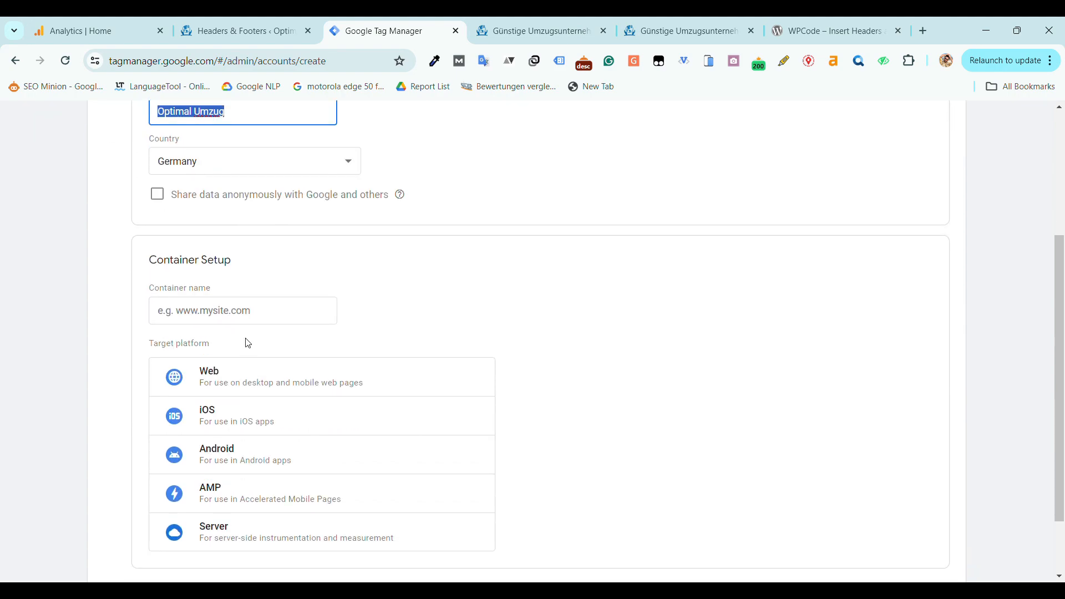
{"action": "left_click", "coordinate": [255, 320]}
{"action": "key", "text": "ctrl+v"}
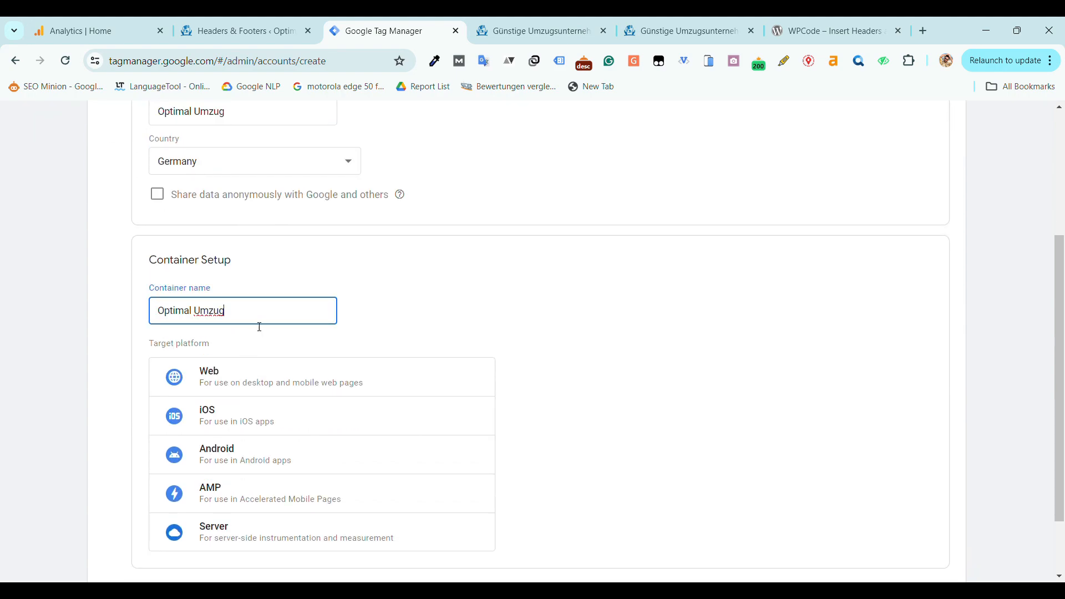
{"action": "left_click", "coordinate": [255, 384]}
{"action": "scroll", "coordinate": [333, 377], "scroll_direction": "down", "scroll_amount": 2}
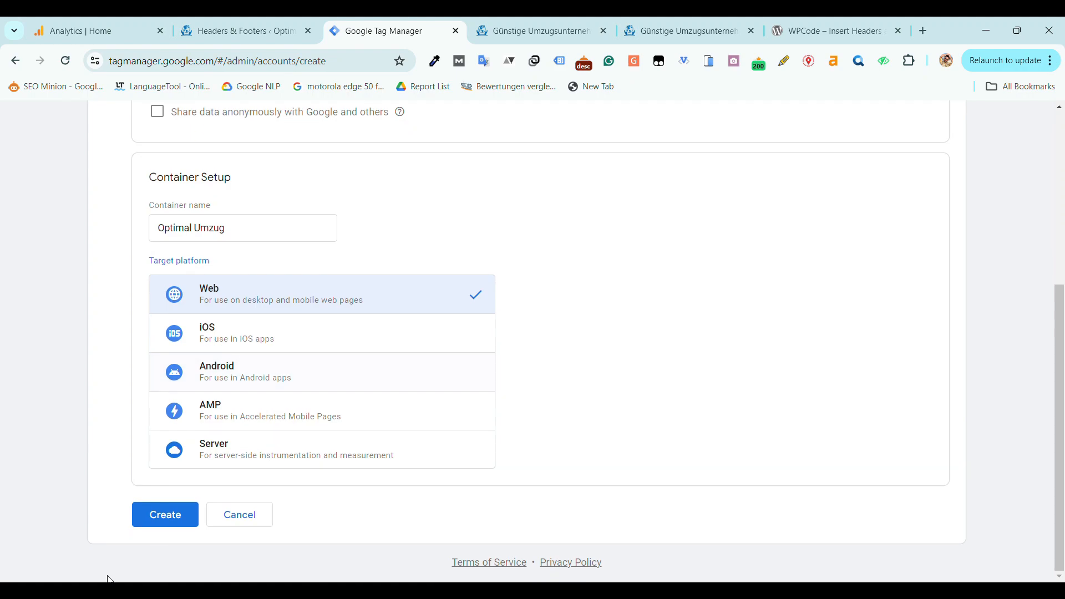
Create the Optimal Umzug container, accepting the Tag Manager terms of service and the GDPR data processing terms.
{"action": "left_click", "coordinate": [175, 506]}
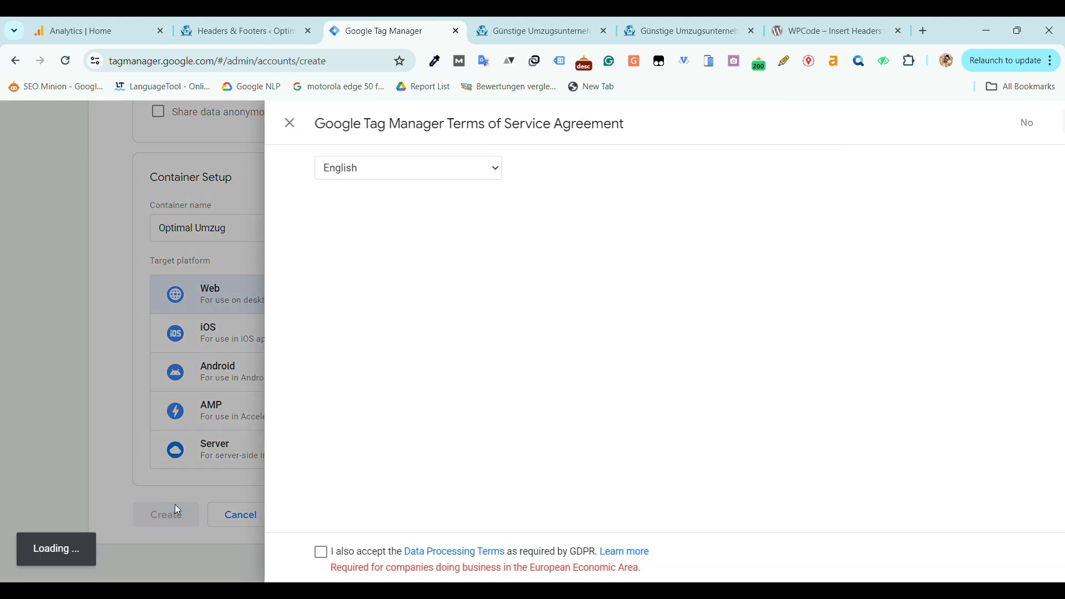
{"action": "scroll", "coordinate": [397, 444], "scroll_direction": "down", "scroll_amount": 5}
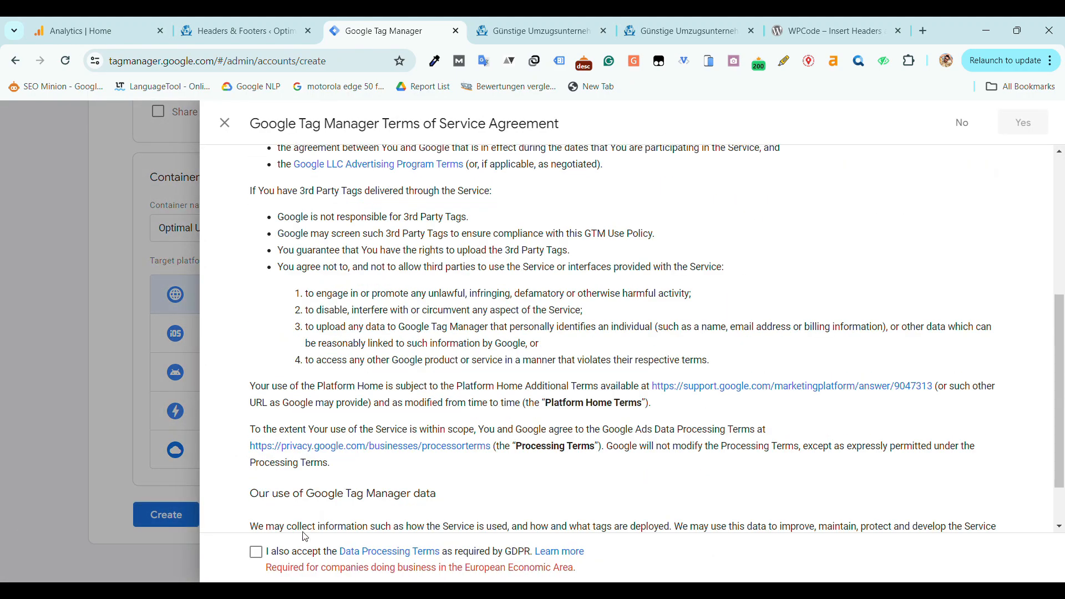
{"action": "left_click", "coordinate": [259, 552]}
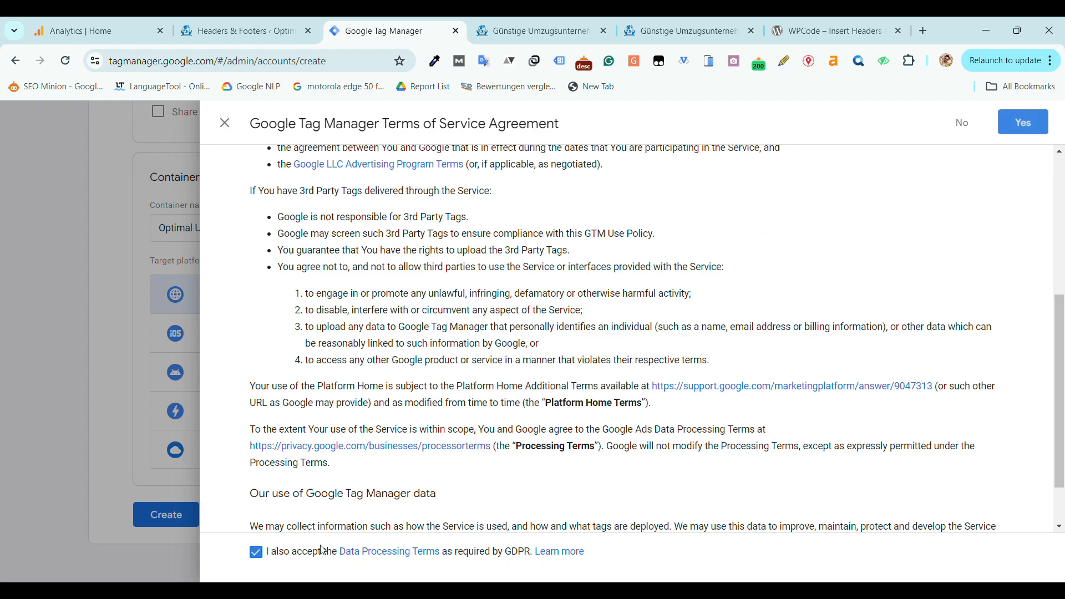
{"action": "scroll", "coordinate": [862, 197], "scroll_direction": "up", "scroll_amount": 5}
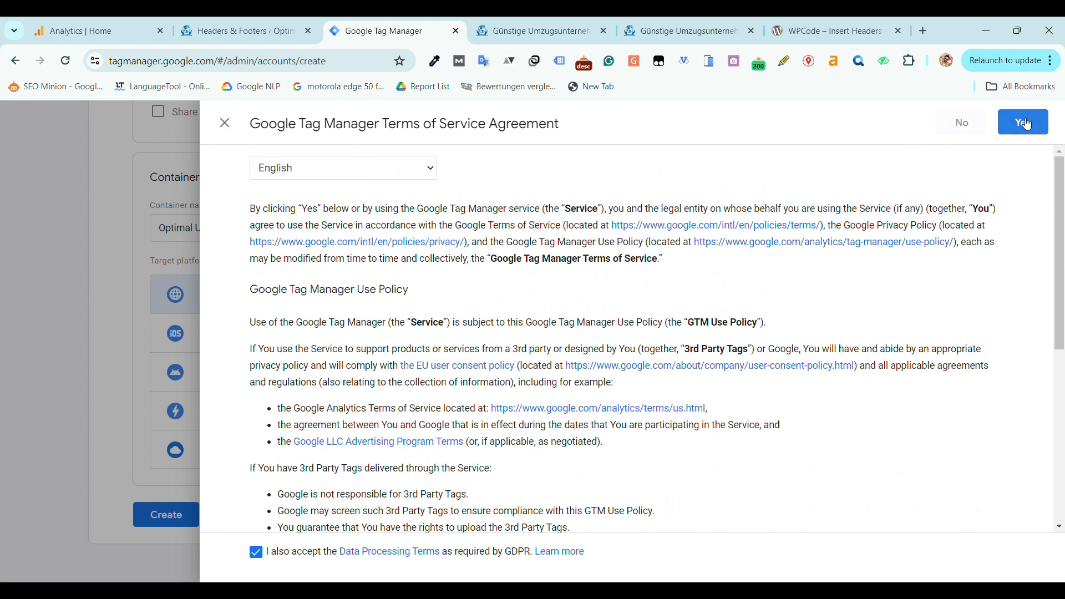
{"action": "left_click", "coordinate": [1028, 125]}
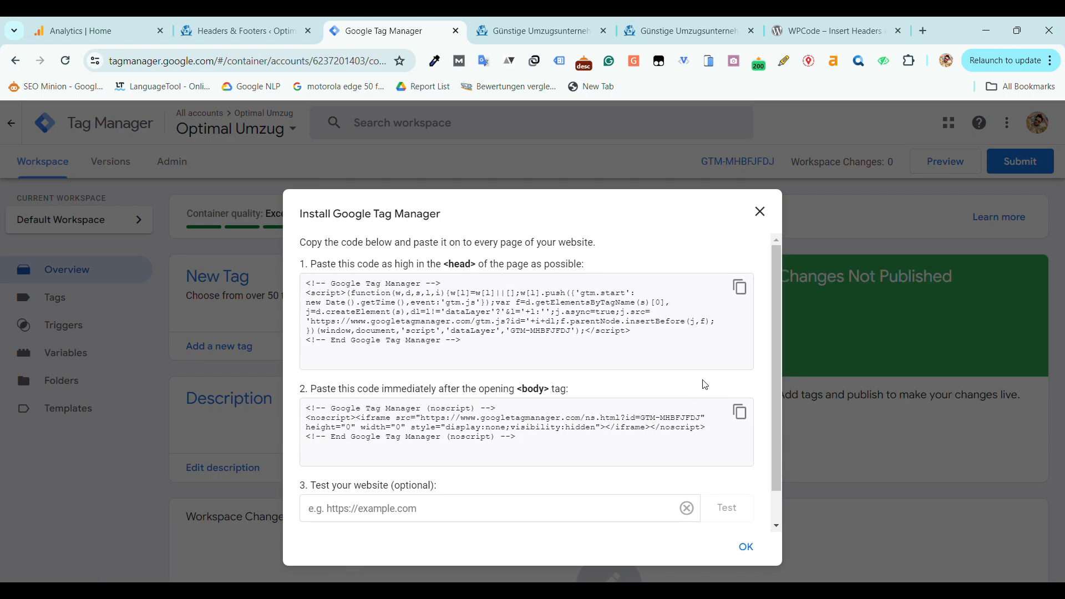
Copy the Google Tag Manager head snippet and paste it below the gtag.js script in WPCode's global header code.
{"action": "left_click_drag", "start_coordinate": [582, 359], "coordinate": [311, 275]}
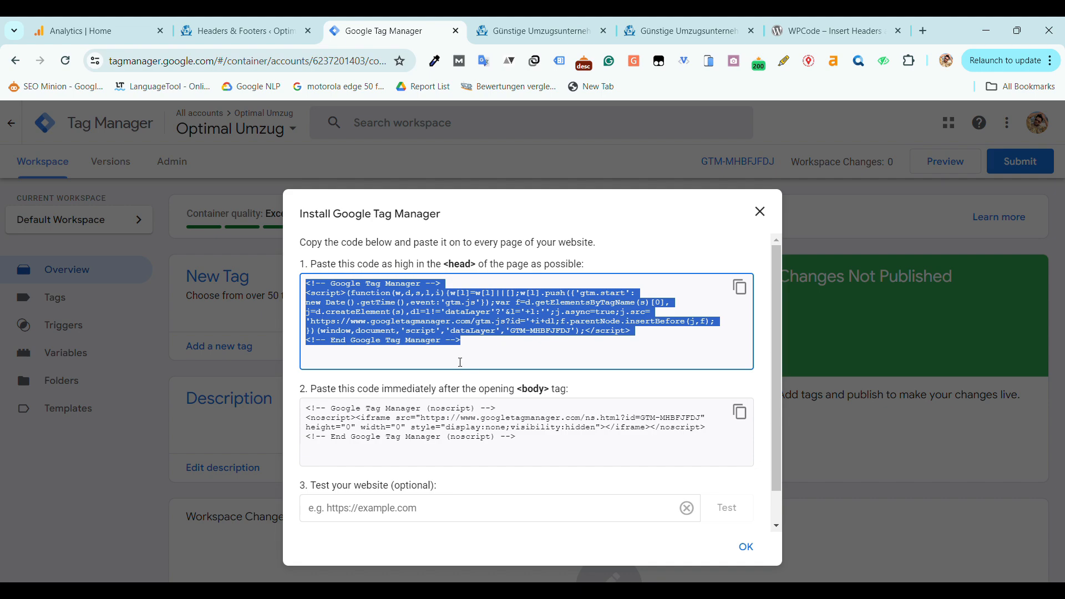
{"action": "left_click_drag", "start_coordinate": [532, 445], "coordinate": [308, 413]}
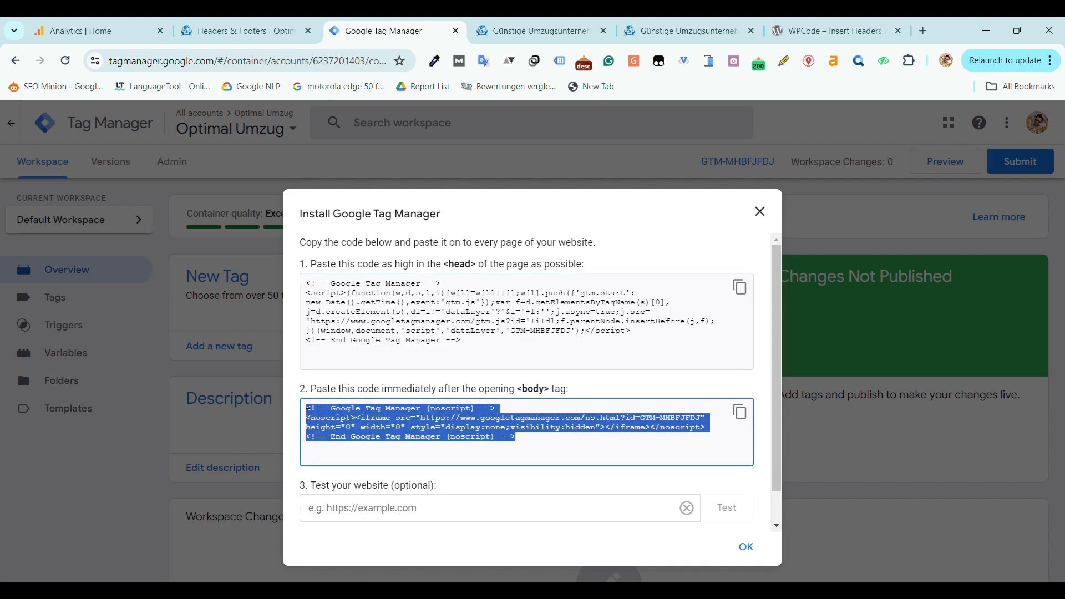
{"action": "left_click", "coordinate": [741, 299]}
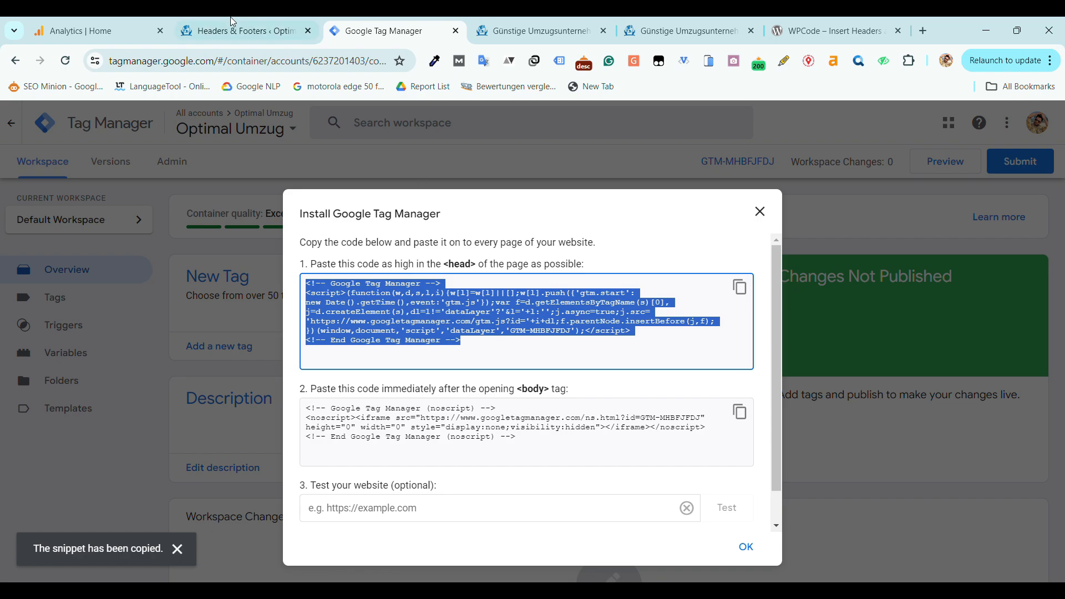
{"action": "left_click", "coordinate": [198, 16]}
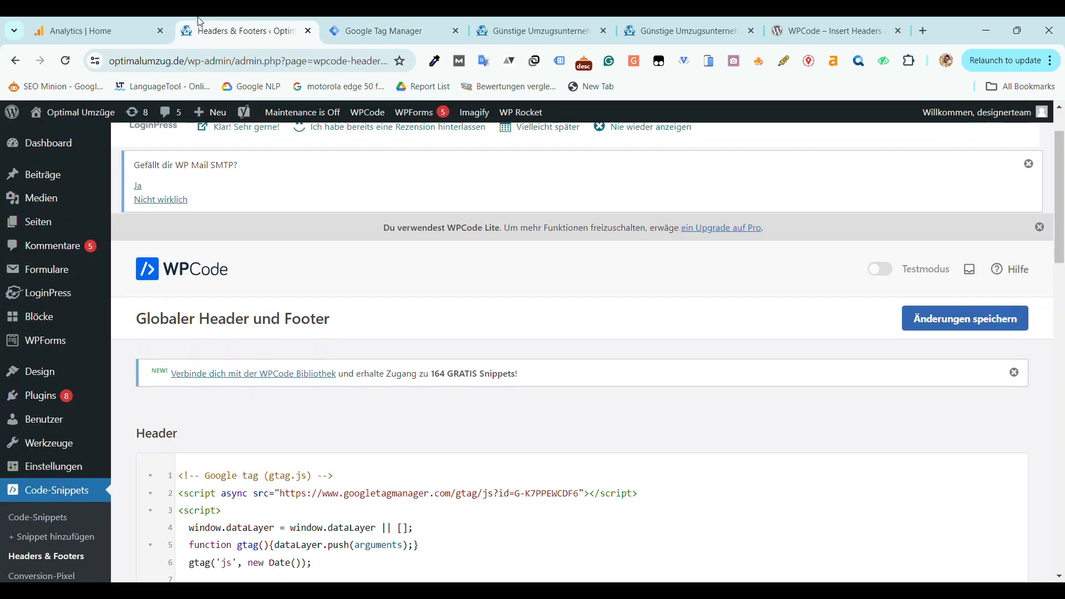
{"action": "scroll", "coordinate": [281, 290], "scroll_direction": "down", "scroll_amount": 4}
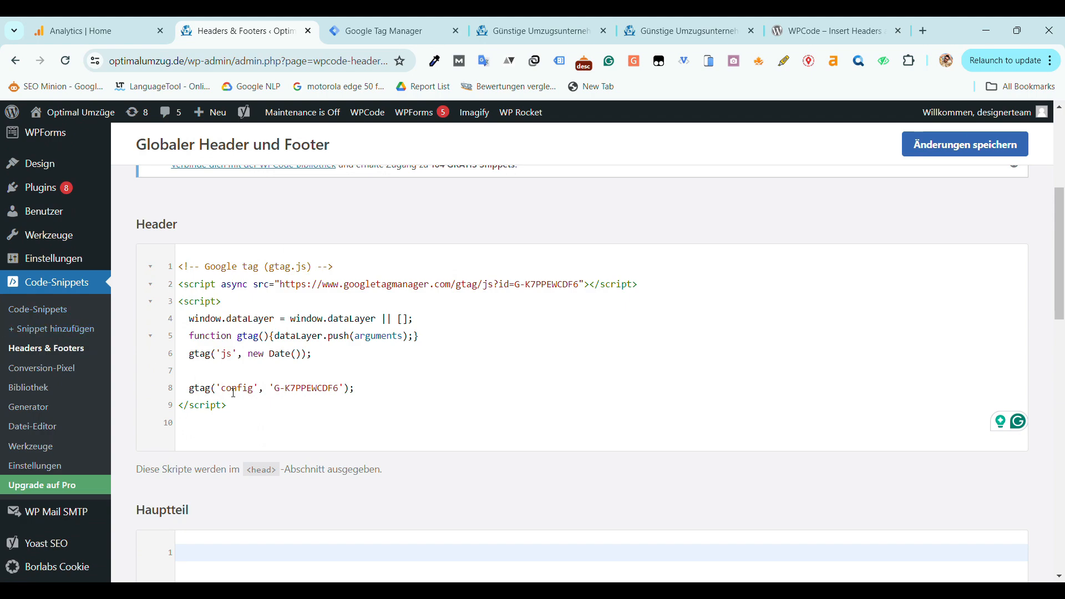
{"action": "key", "text": "ctrl+a"}
{"action": "left_click", "coordinate": [260, 392]}
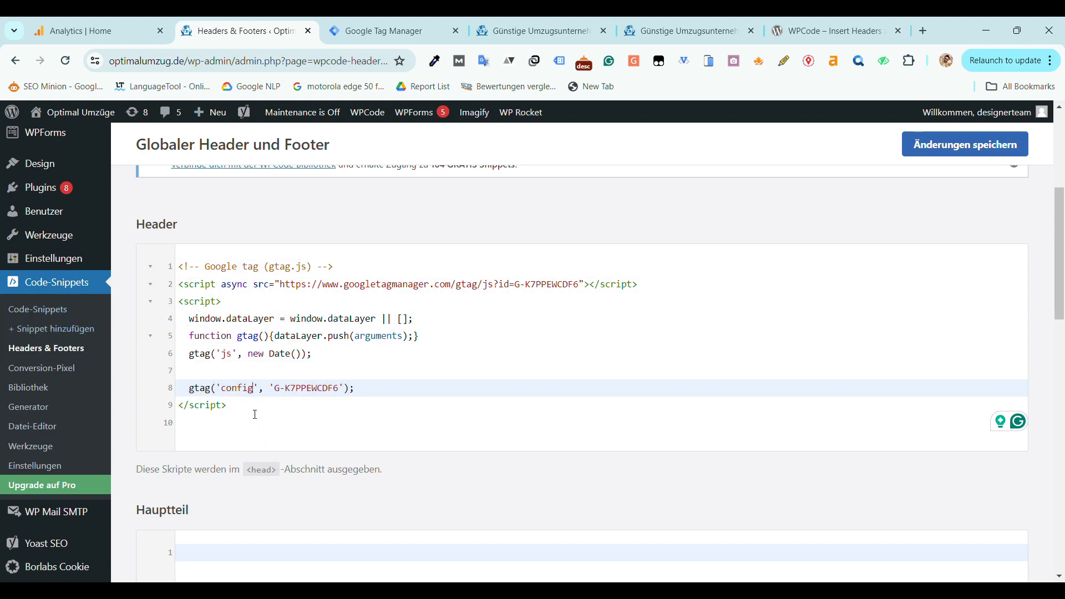
{"action": "left_click", "coordinate": [254, 412]}
{"action": "key", "text": "Return"}
{"action": "key", "text": "Return"}
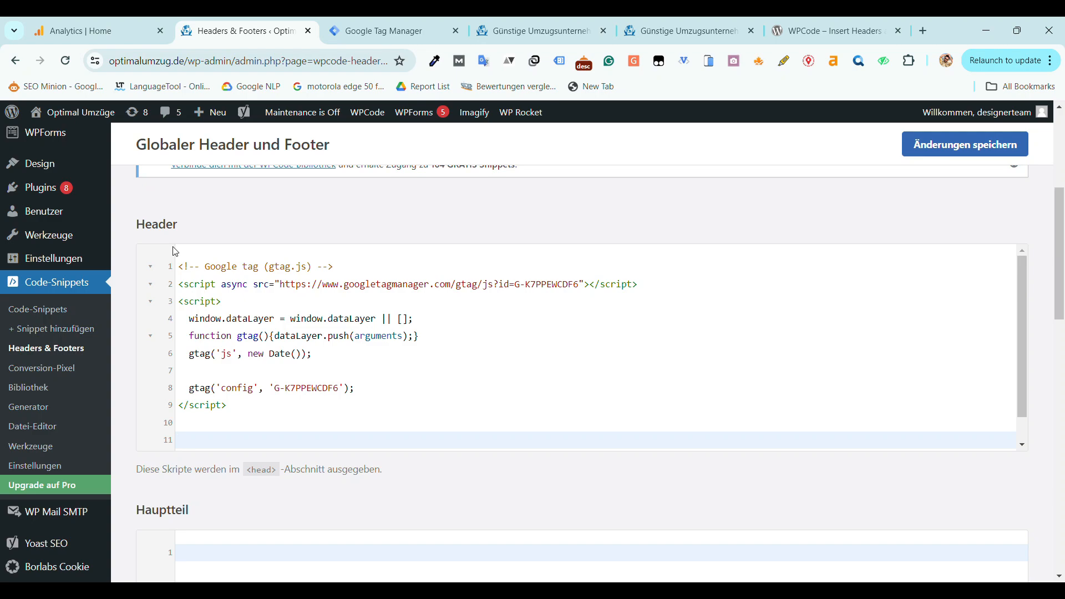
{"action": "key", "text": "ctrl+v"}
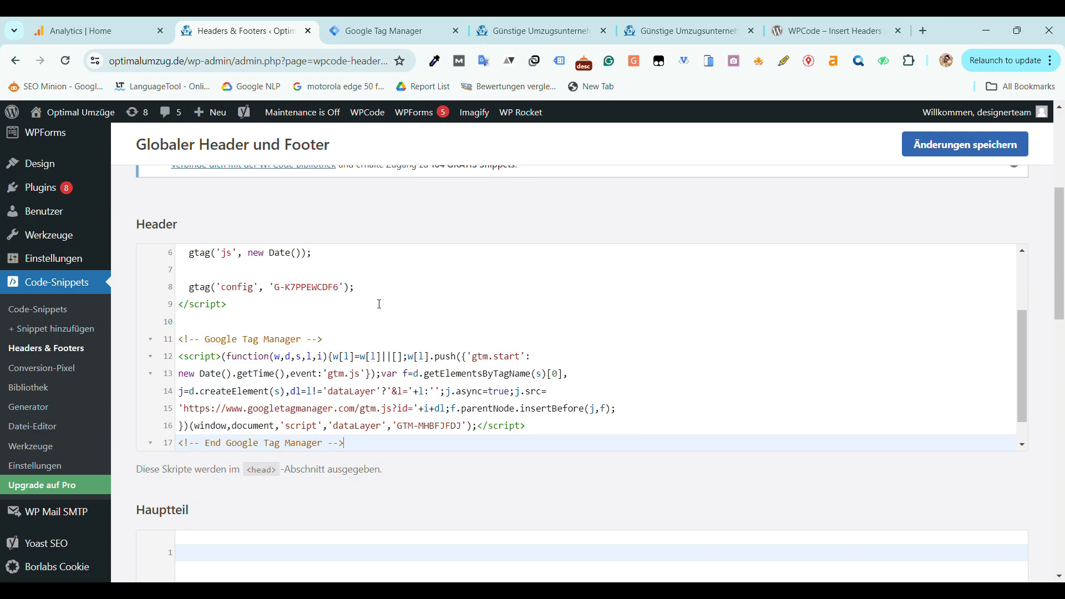
Copy the Tag Manager noscript snippet into WPCode's body code (Hauptteil) and try to save the changes.
{"action": "scroll", "coordinate": [380, 305], "scroll_direction": "down", "scroll_amount": 1}
{"action": "left_click", "coordinate": [388, 30]}
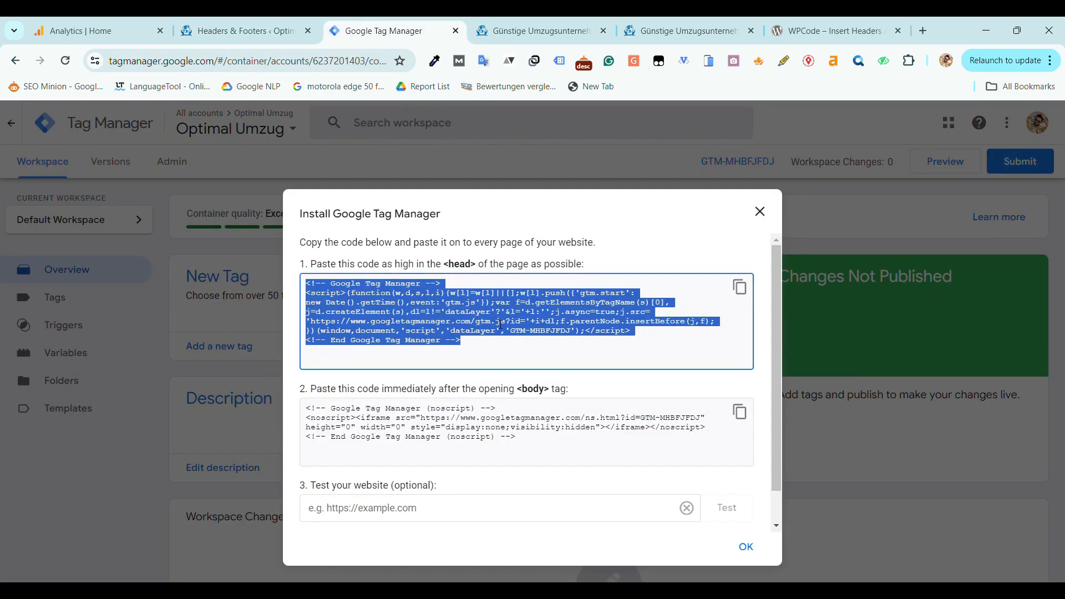
{"action": "scroll", "coordinate": [561, 363], "scroll_direction": "down", "scroll_amount": 1}
{"action": "left_click", "coordinate": [739, 375]}
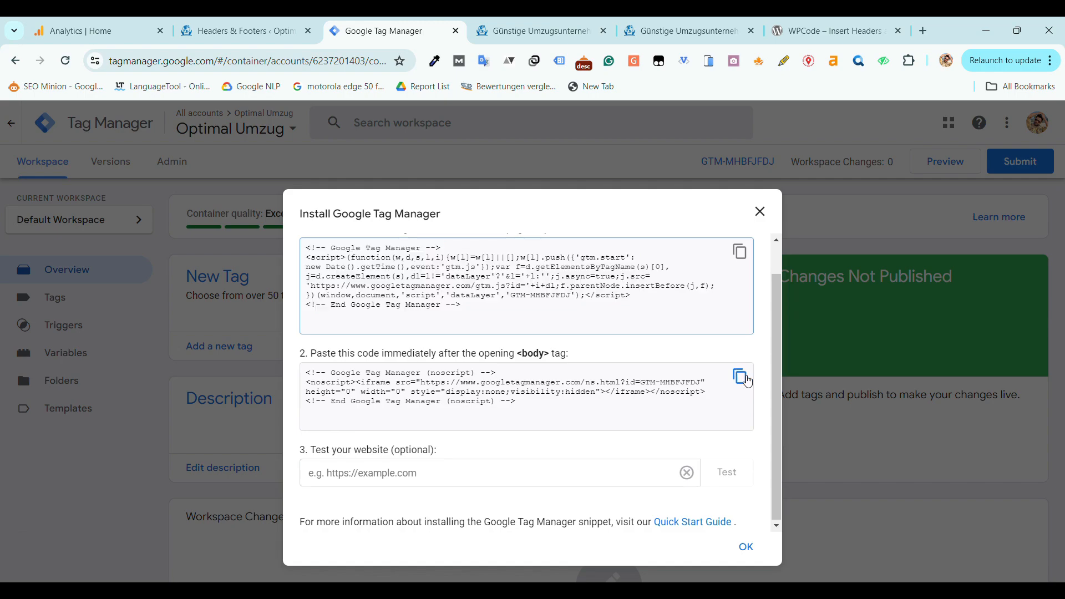
{"action": "left_click", "coordinate": [248, 35]}
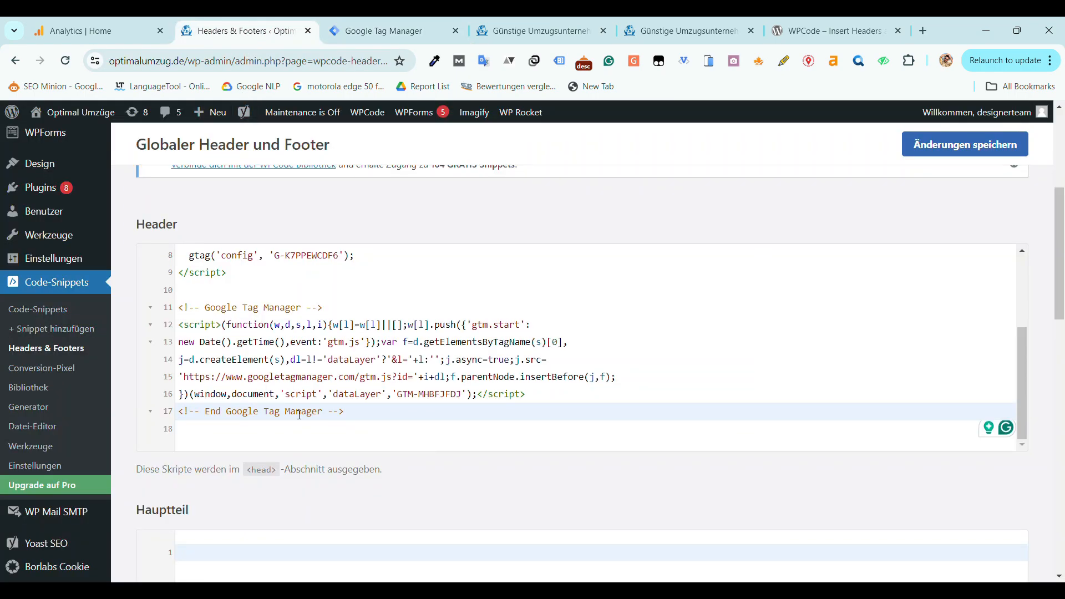
{"action": "scroll", "coordinate": [282, 452], "scroll_direction": "down", "scroll_amount": 4}
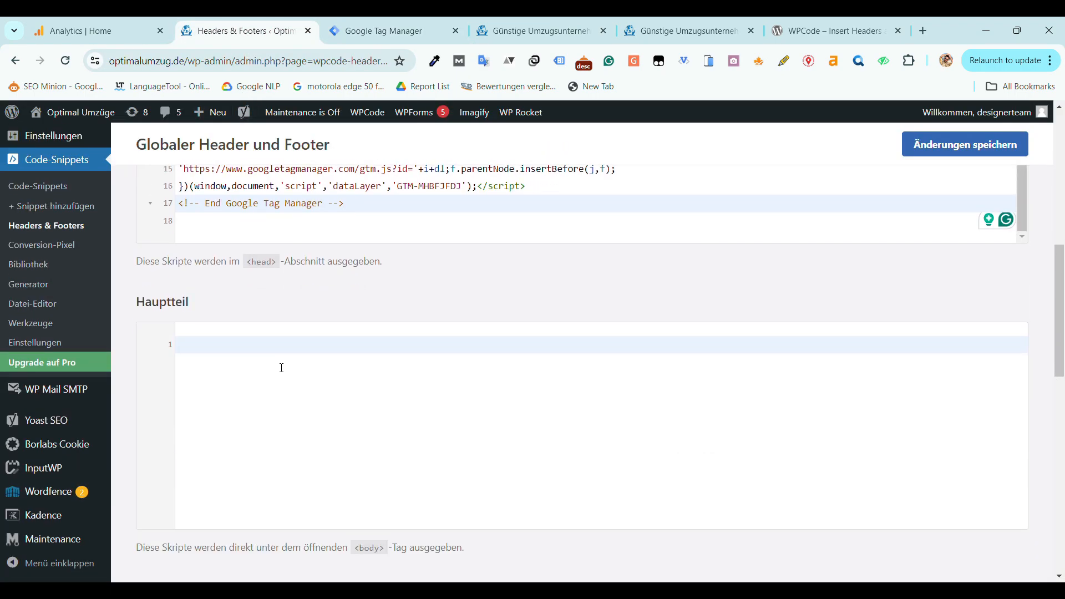
{"action": "left_click", "coordinate": [282, 368]}
{"action": "key", "text": "ctrl+v"}
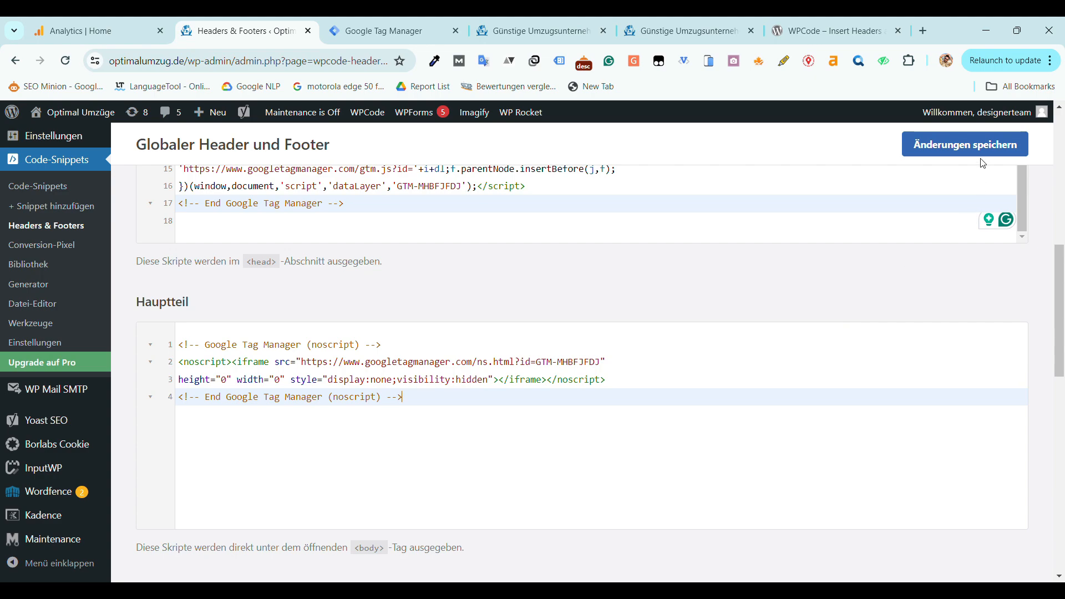
{"action": "left_click", "coordinate": [980, 145]}
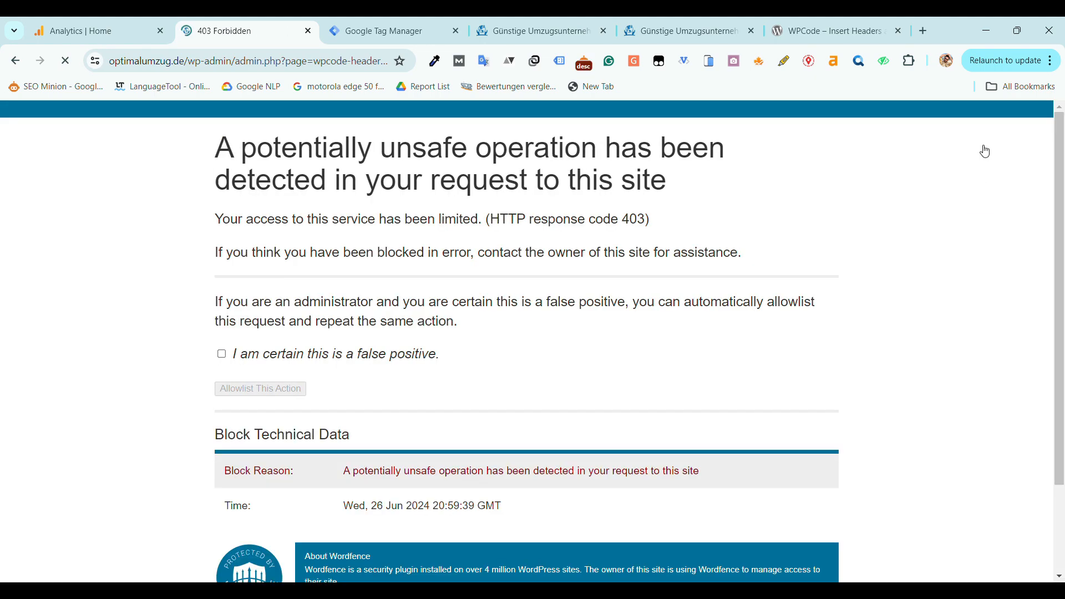
Allowlist the blocked Wordfence request as a false positive and reload the Headers & Footers page.
{"action": "left_click", "coordinate": [224, 357]}
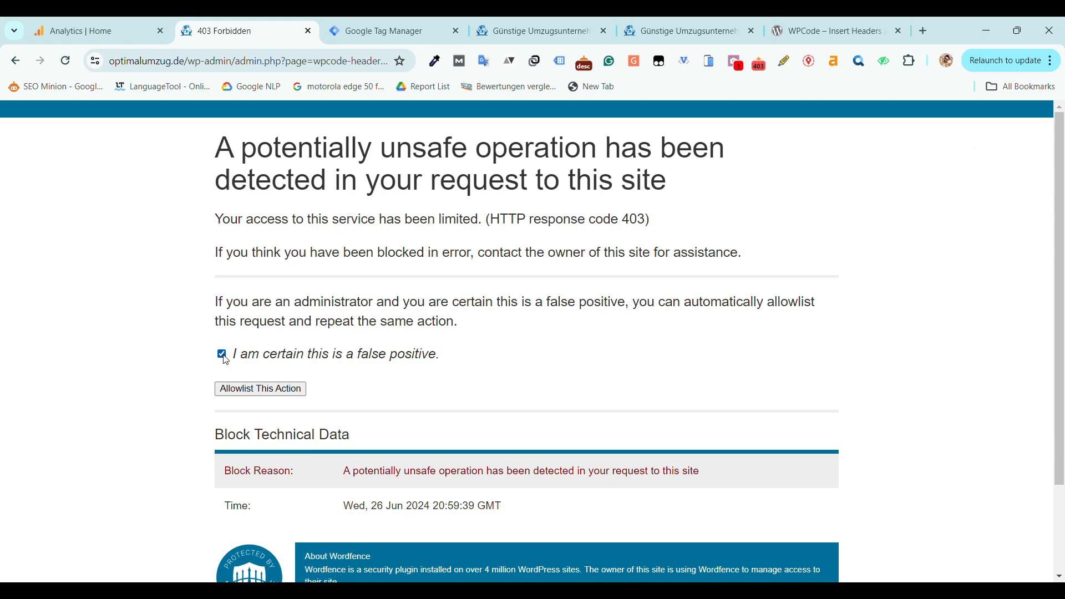
{"action": "left_click", "coordinate": [237, 389]}
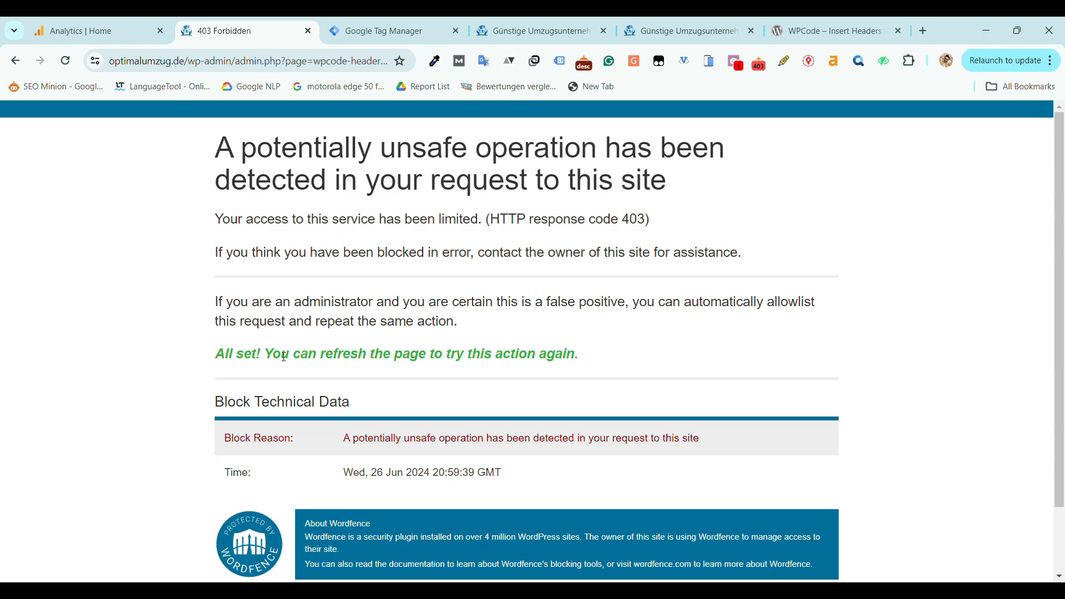
{"action": "left_click", "coordinate": [267, 68]}
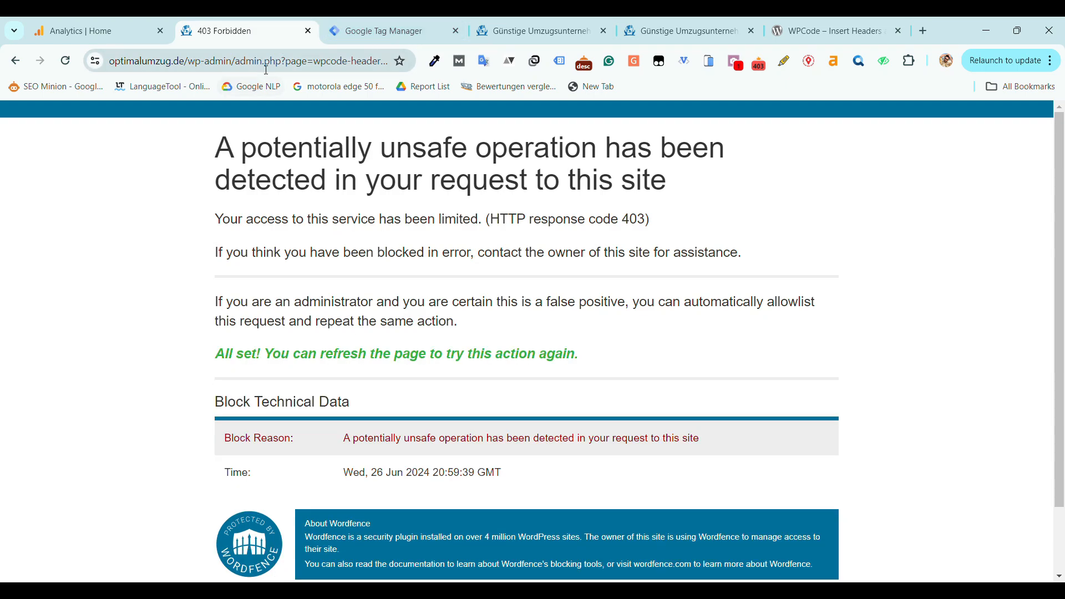
{"action": "key", "text": "Return"}
Copy the Tag Manager head snippet again and insert it beneath the existing gtag.js script in the Header code.
{"action": "scroll", "coordinate": [333, 416], "scroll_direction": "down", "scroll_amount": 5}
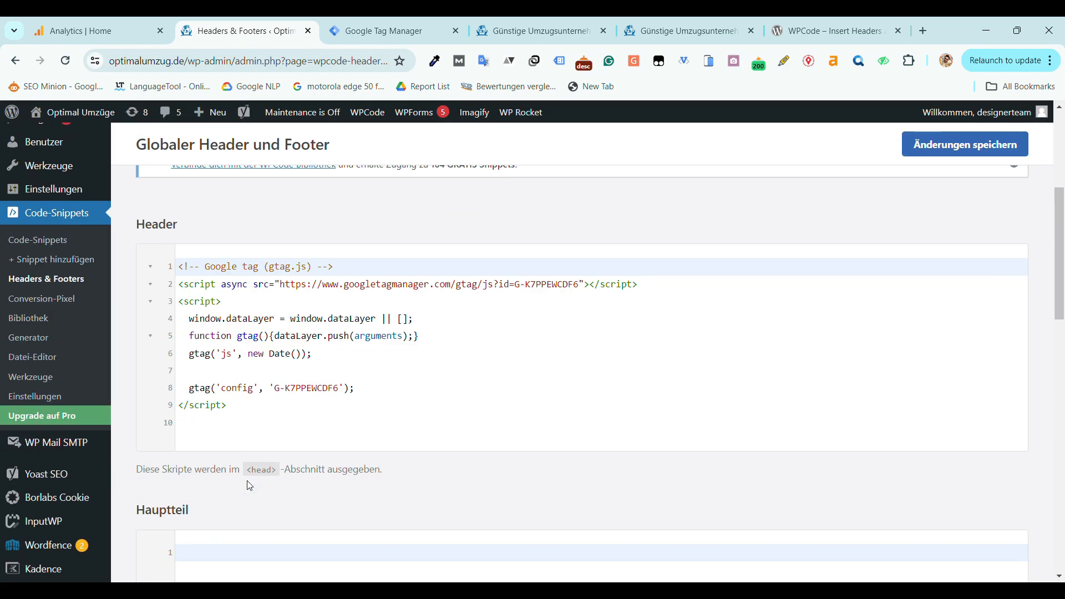
{"action": "left_click", "coordinate": [251, 411]}
{"action": "key", "text": "Return"}
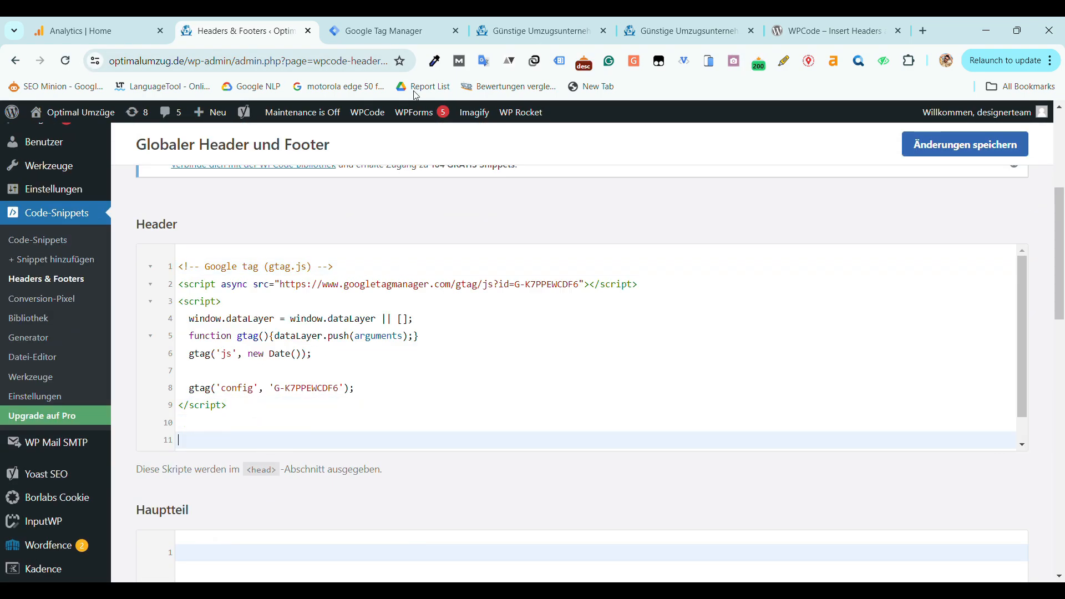
{"action": "key", "text": "ctrl+Tab"}
{"action": "left_click", "coordinate": [739, 251]}
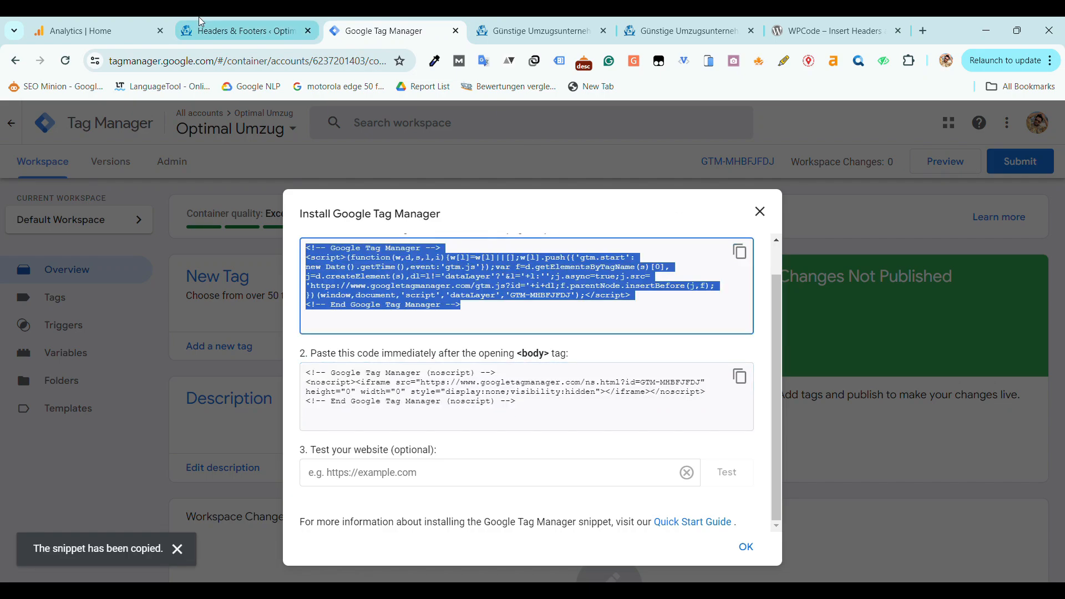
{"action": "left_click", "coordinate": [244, 30]}
{"action": "key", "text": "ctrl+v"}
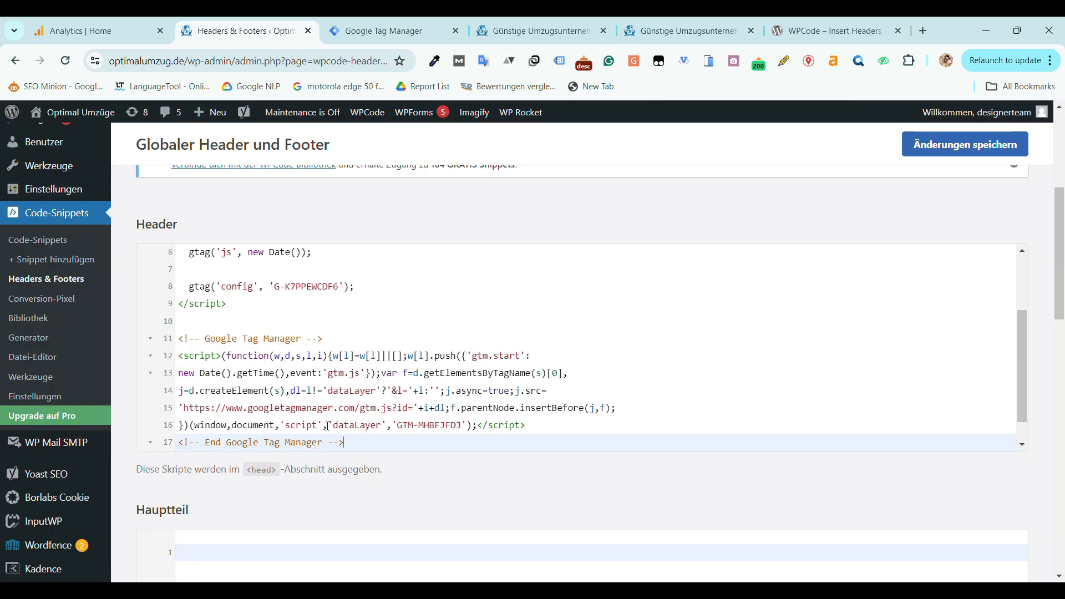
Copy the Tag Manager noscript snippet again, paste it into the empty Hauptteil code and save the changes.
{"action": "key", "text": "ctrl+Tab"}
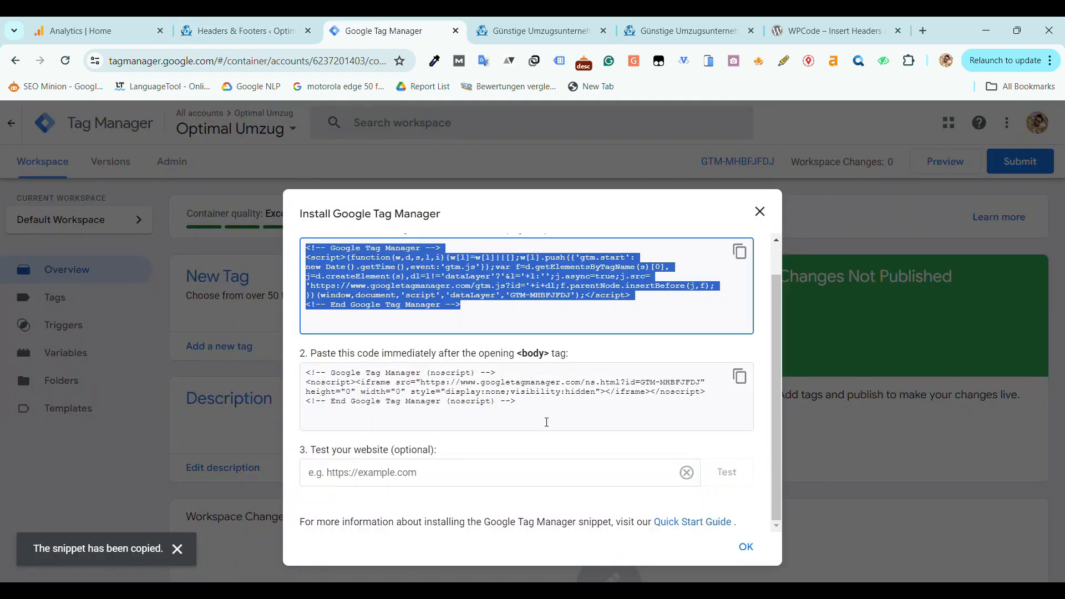
{"action": "left_click", "coordinate": [739, 376]}
{"action": "left_click", "coordinate": [244, 31]}
{"action": "scroll", "coordinate": [257, 328], "scroll_direction": "down", "scroll_amount": 1}
{"action": "left_click", "coordinate": [217, 399]}
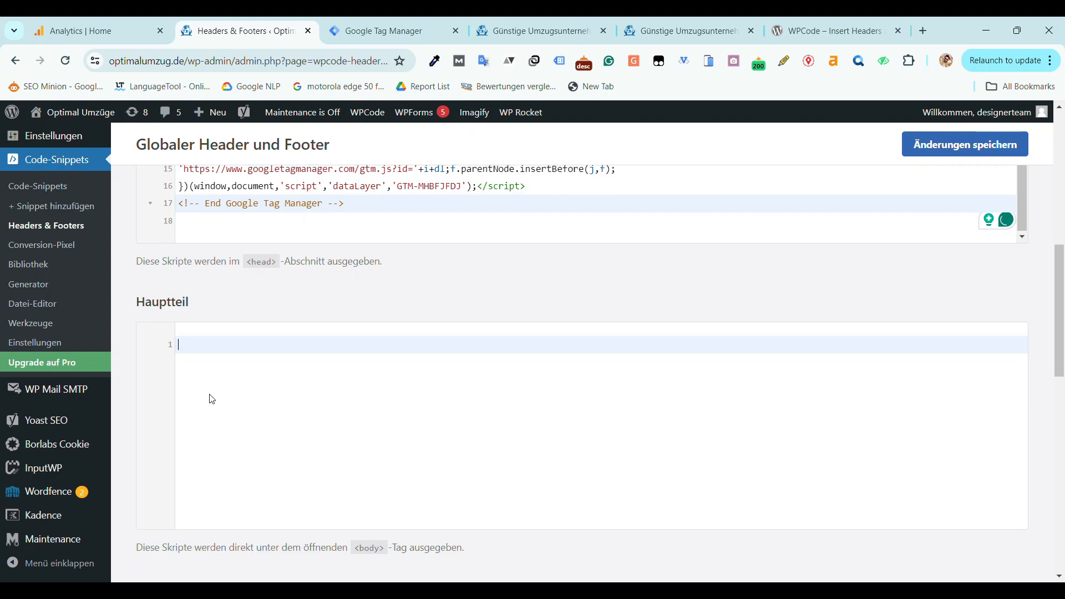
{"action": "key", "text": "ctrl+v"}
{"action": "left_click", "coordinate": [985, 149]}
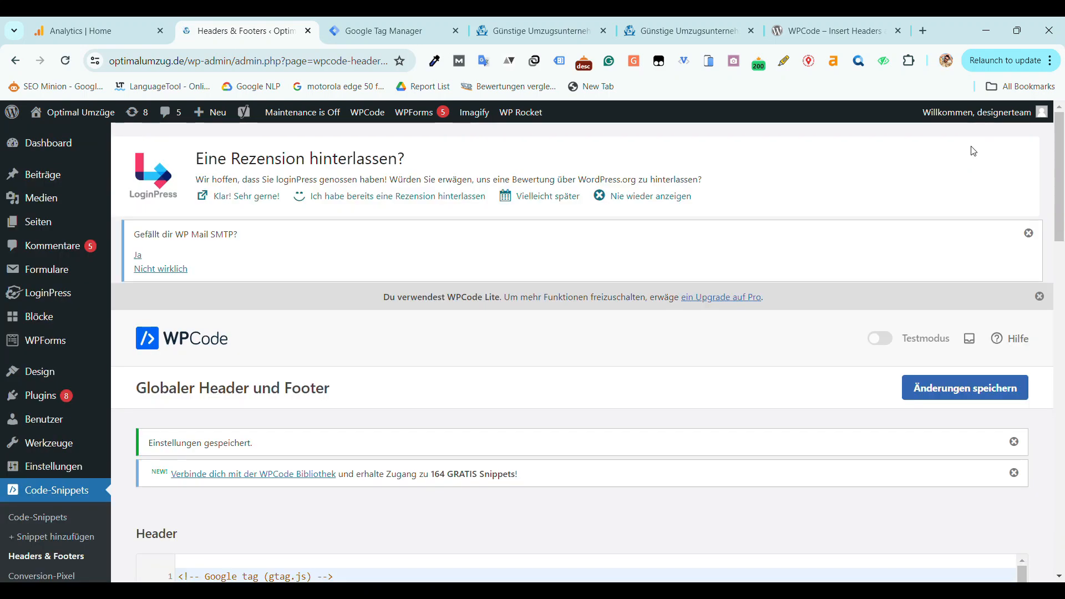
Examine the saved Tag Manager code in the Header section, particularly its container ID.
{"action": "scroll", "coordinate": [428, 410], "scroll_direction": "down", "scroll_amount": 5}
{"action": "scroll", "coordinate": [390, 430], "scroll_direction": "down", "scroll_amount": 2}
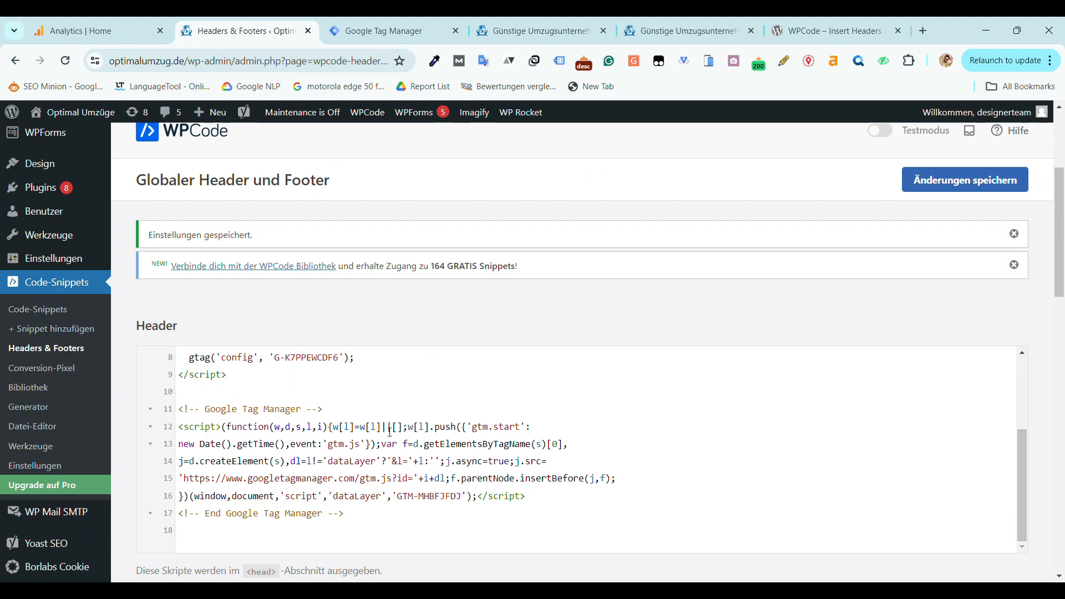
{"action": "left_click", "coordinate": [483, 507]}
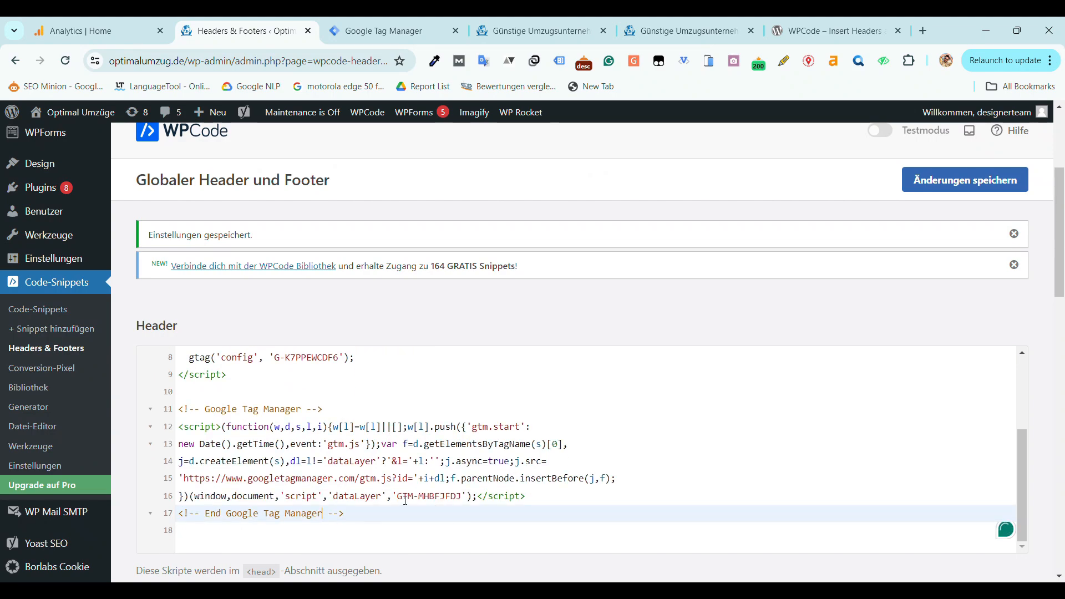
{"action": "left_click_drag", "start_coordinate": [398, 497], "coordinate": [460, 503]}
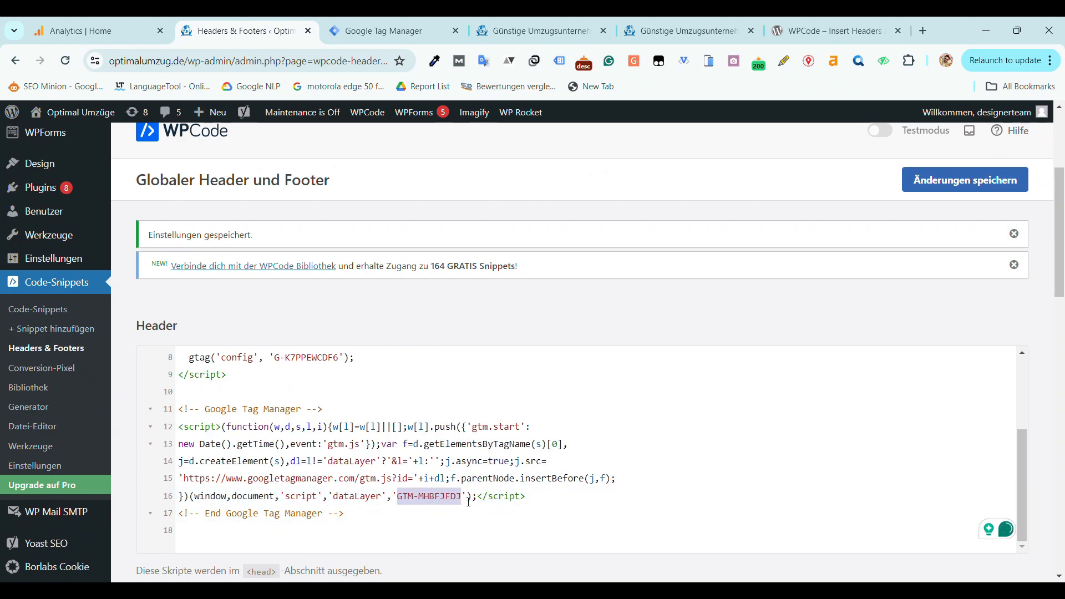
{"action": "double_click", "coordinate": [442, 496]}
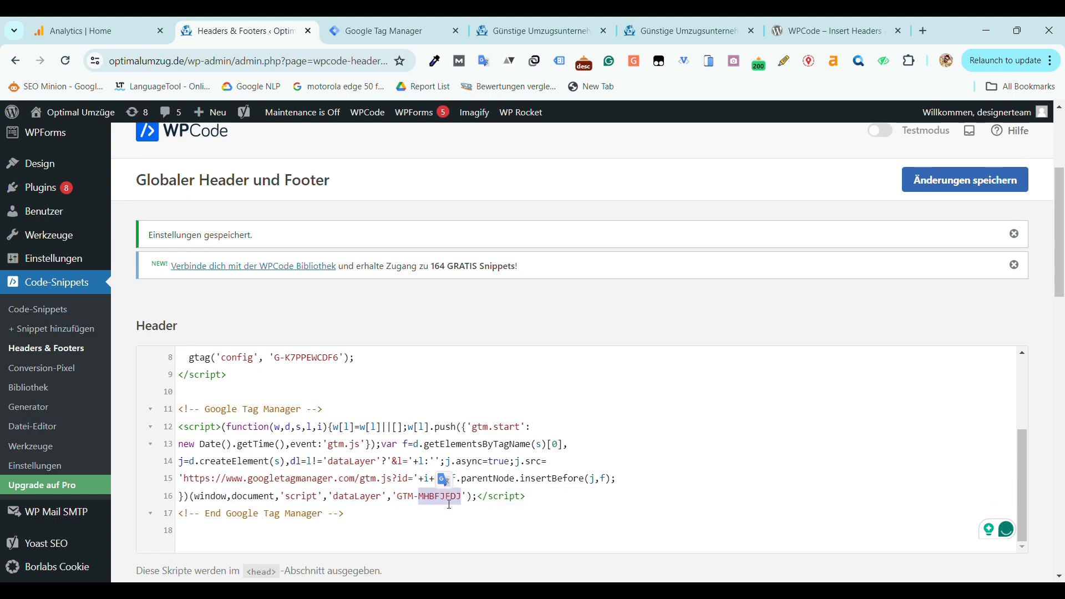
{"action": "left_click", "coordinate": [454, 542]}
Reload the live optimalumzug.de homepage and inspect its tags with Tag Assistant Legacy.
{"action": "left_click", "coordinate": [675, 23]}
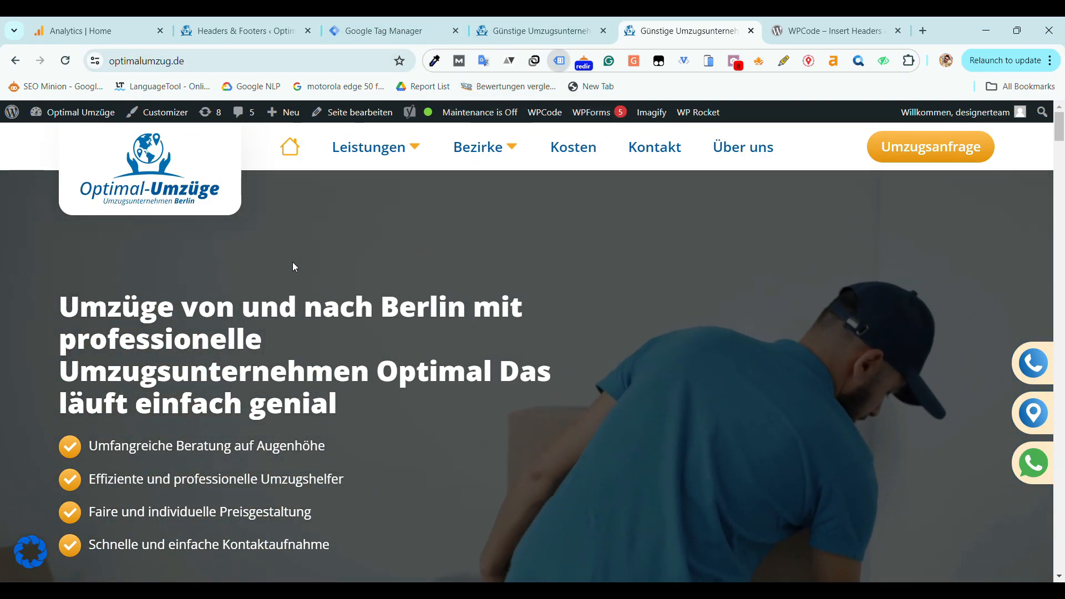
{"action": "left_click", "coordinate": [224, 68]}
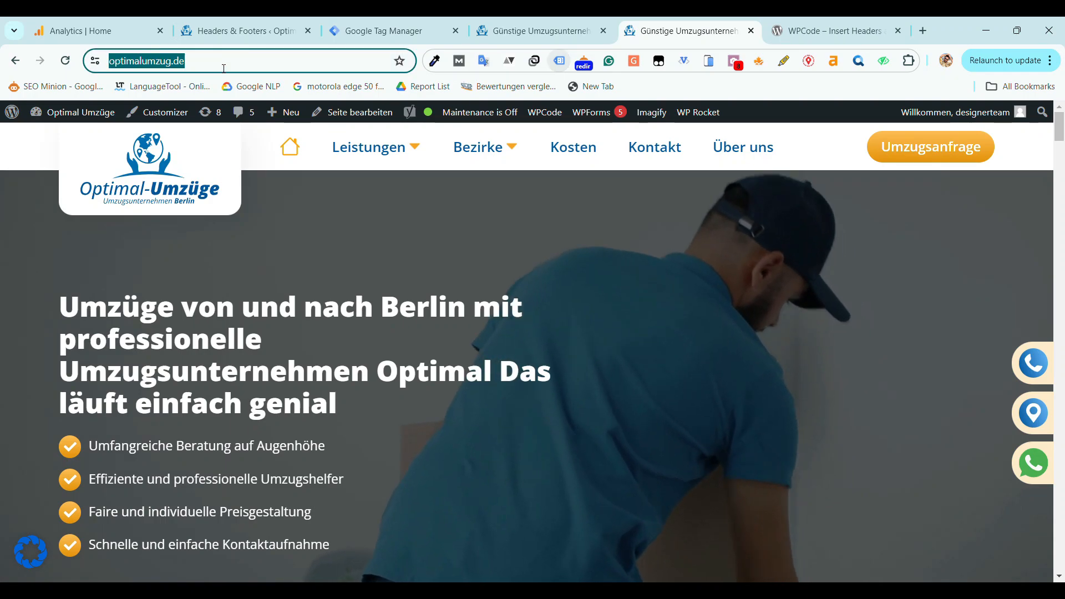
{"action": "key", "text": "Return"}
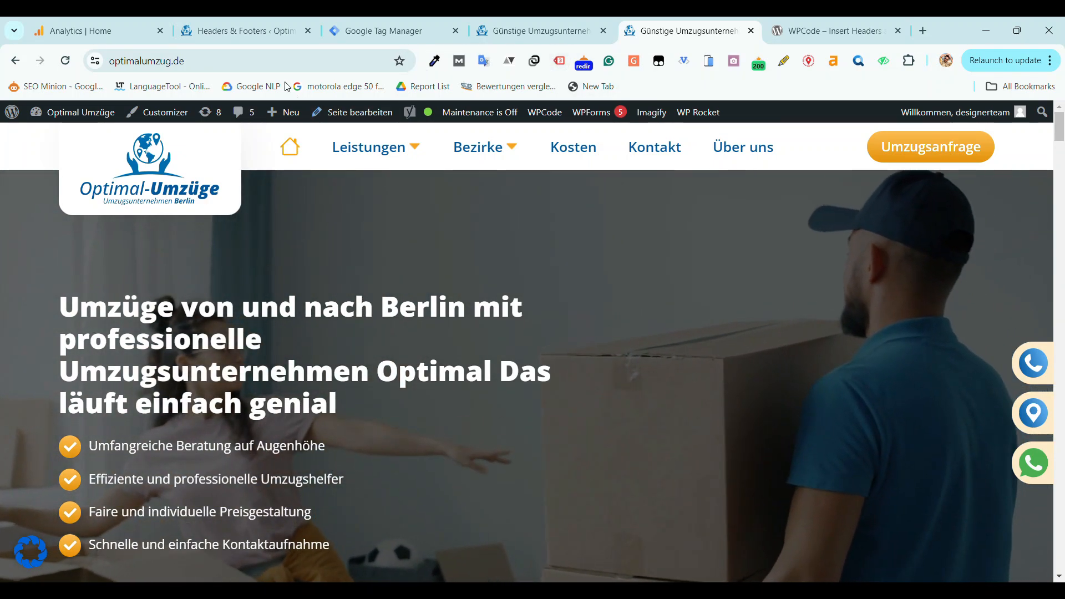
{"action": "left_click", "coordinate": [267, 59]}
{"action": "key", "text": "Return"}
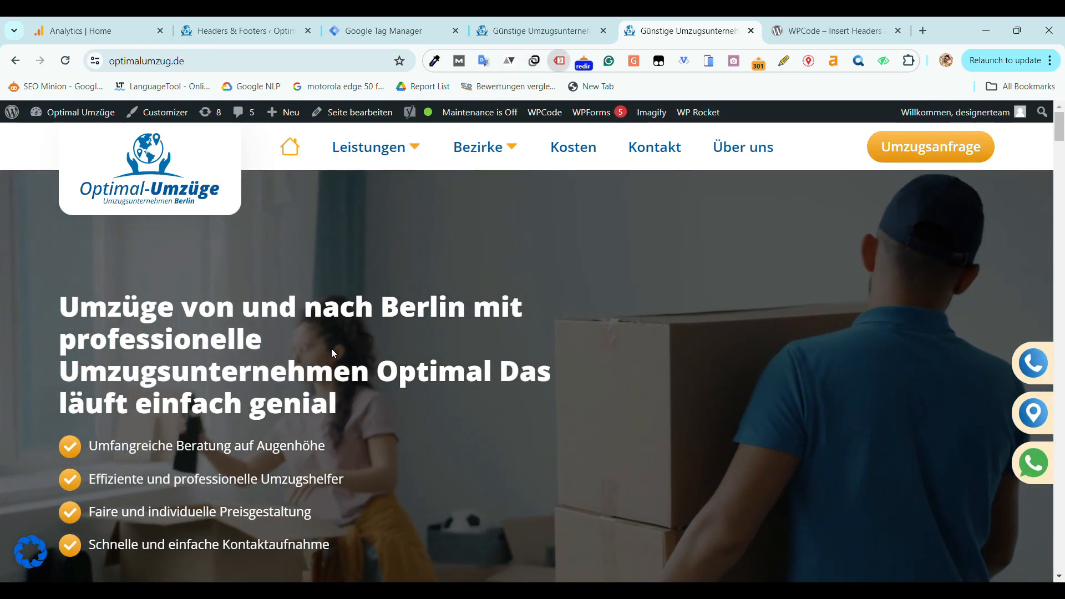
{"action": "key", "text": "alt+shift+t"}
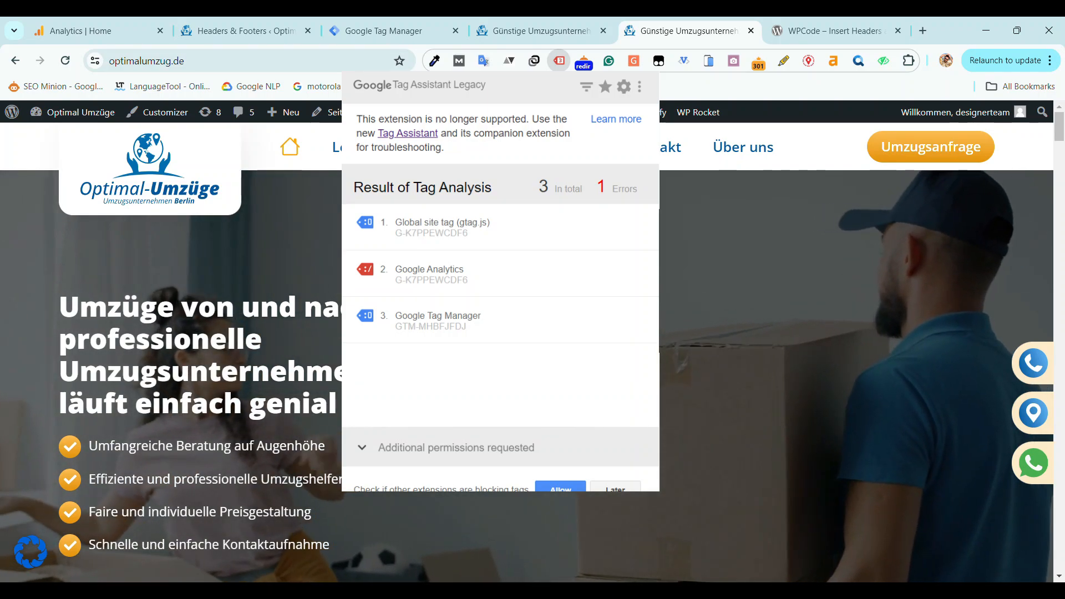
Compare the container ID in Tag Manager's install snippet with the one Tag Assistant Legacy reports on the live site.
{"action": "left_click", "coordinate": [262, 17]}
{"action": "left_click", "coordinate": [414, 16]}
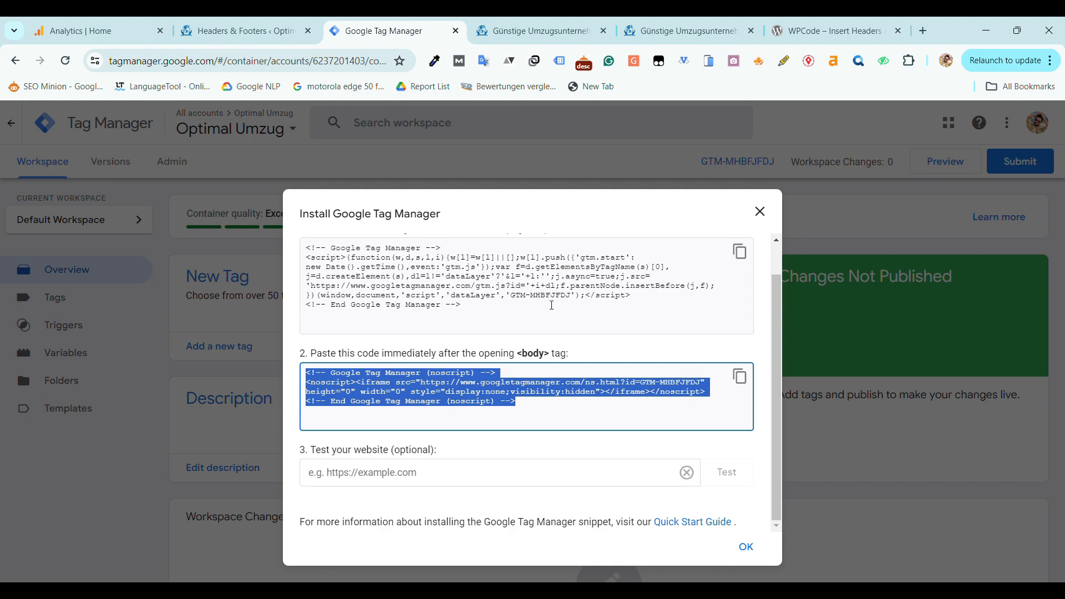
{"action": "left_click_drag", "start_coordinate": [545, 295], "coordinate": [551, 296]}
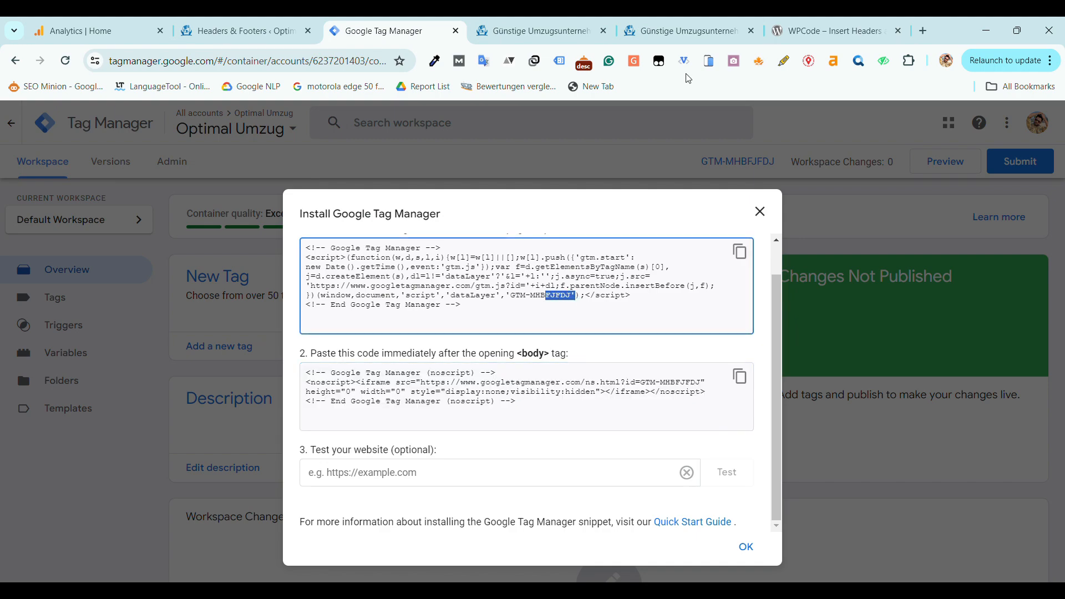
{"action": "left_click", "coordinate": [683, 31]}
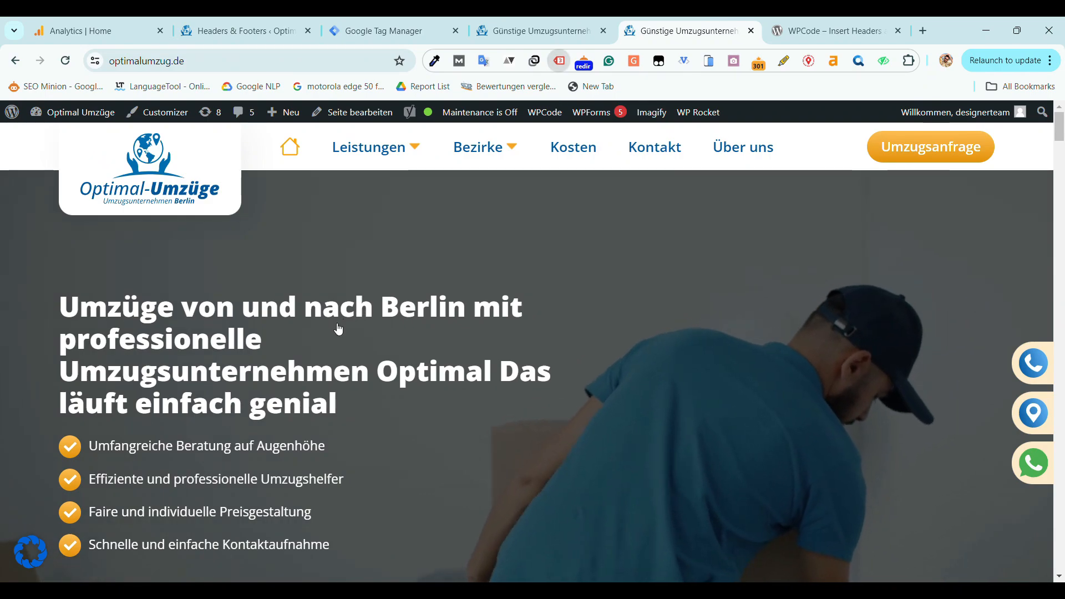
{"action": "left_click", "coordinate": [559, 60]}
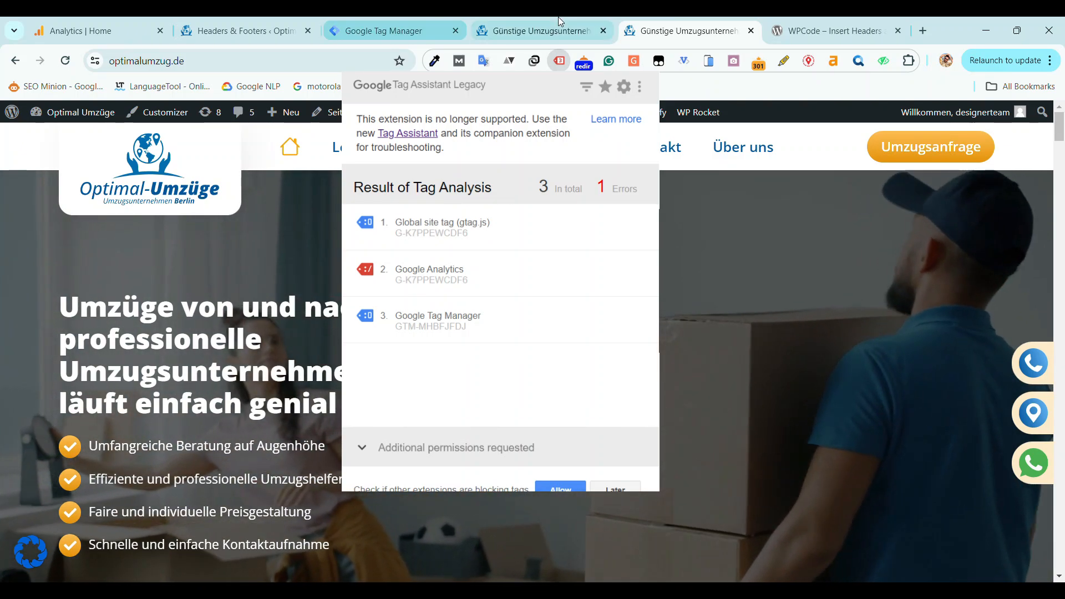
Return to Tag Manager, close the installation instructions, review them again through the container ID and dismiss them.
{"action": "left_click", "coordinate": [559, 18]}
{"action": "left_click", "coordinate": [561, 18]}
{"action": "left_click", "coordinate": [402, 17]}
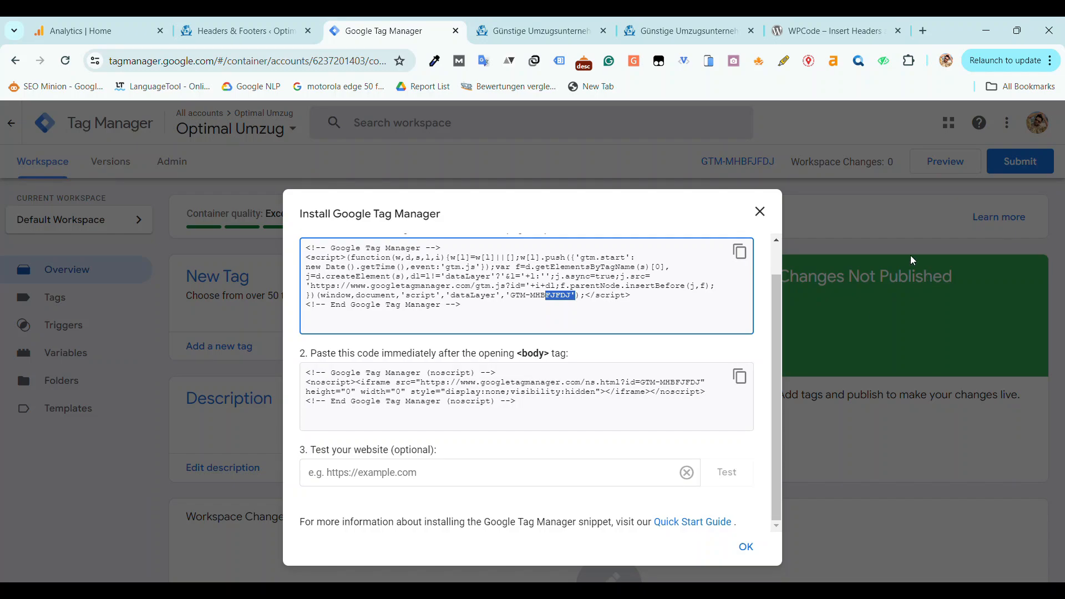
{"action": "left_click", "coordinate": [749, 552]}
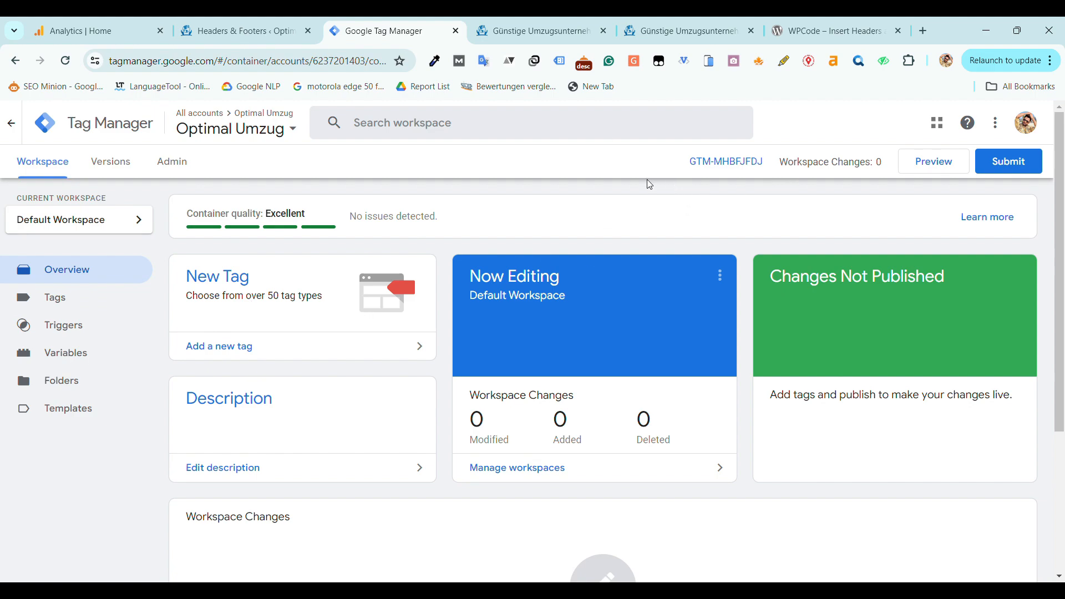
{"action": "left_click", "coordinate": [721, 167]}
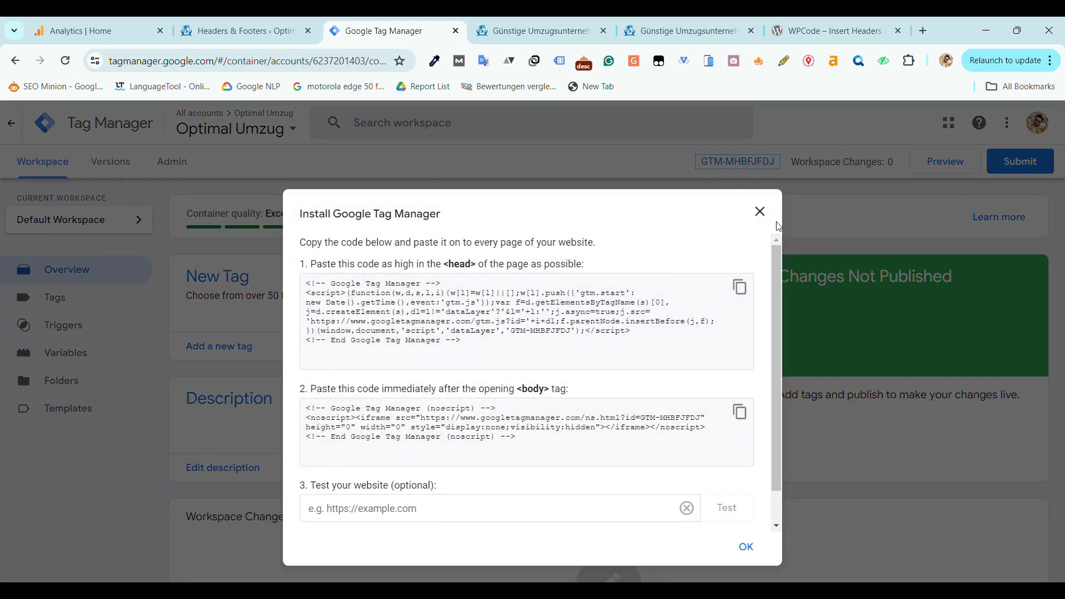
{"action": "left_click", "coordinate": [760, 213]}
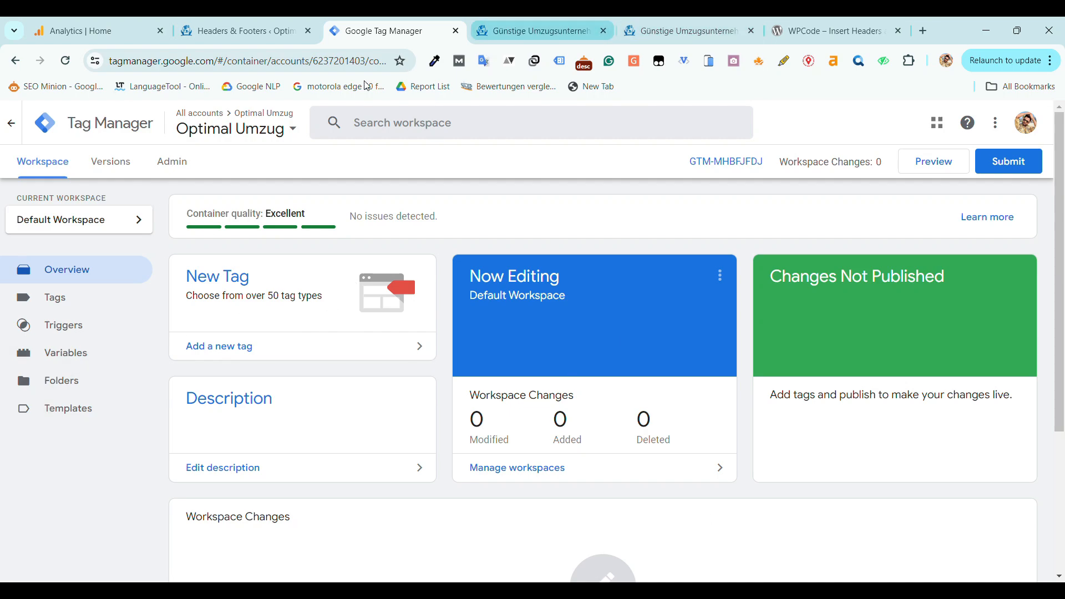
Search Google for "google tag assistant extension", view the Google Tag Assistant website and close it.
{"action": "left_click", "coordinate": [651, 18]}
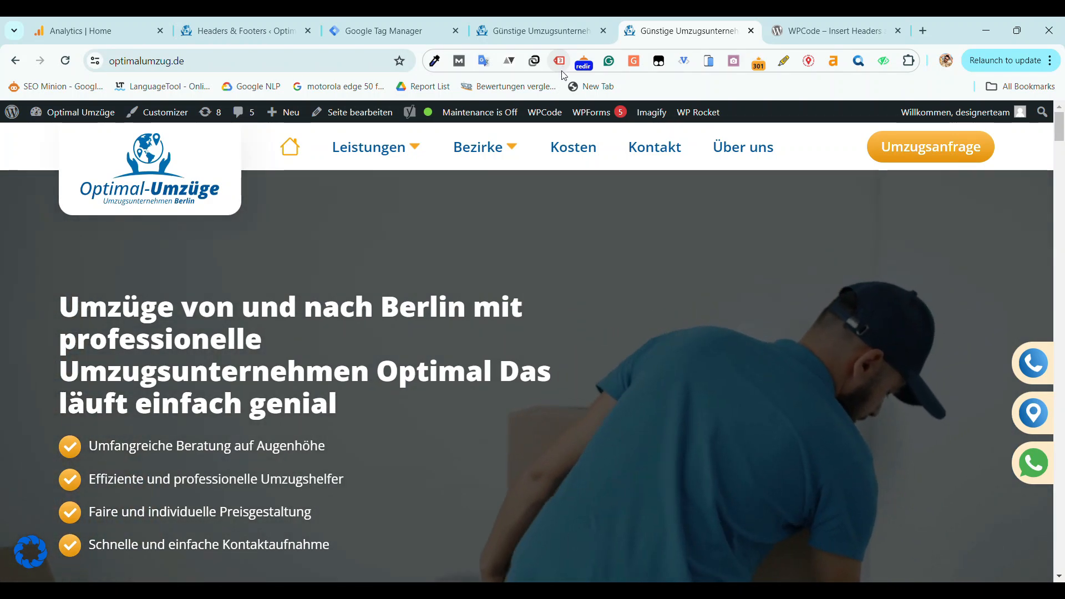
{"action": "left_click", "coordinate": [923, 32]}
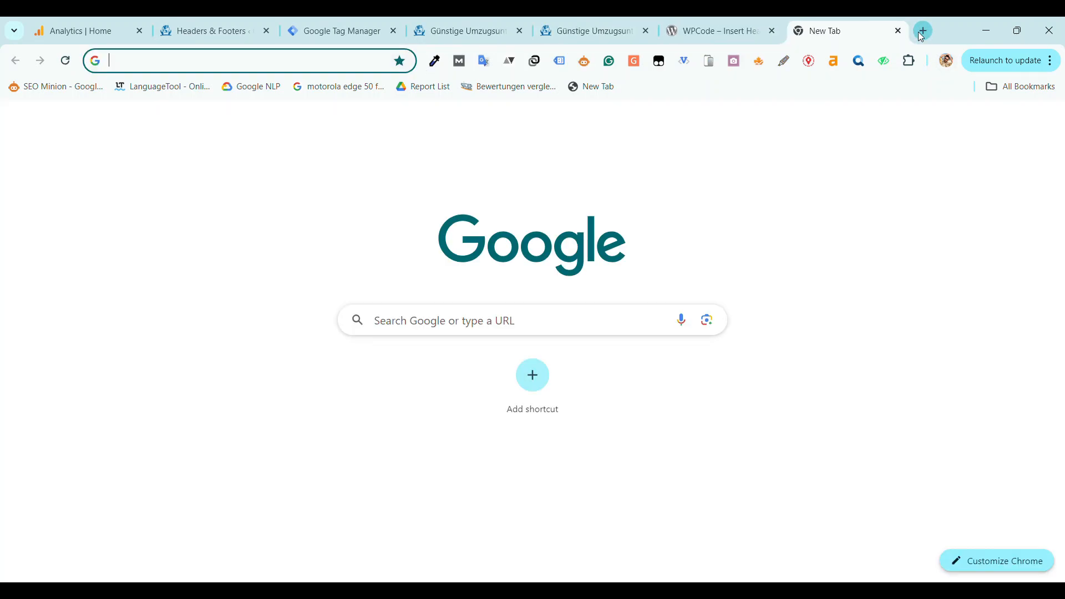
{"action": "type", "text": "google "}
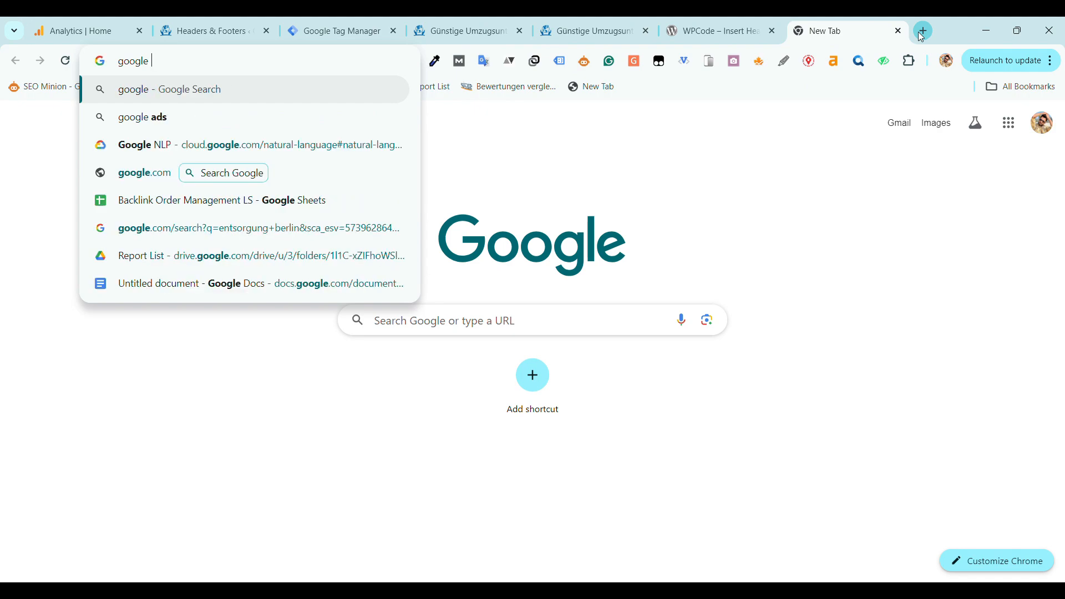
{"action": "type", "text": "a"}
{"action": "key", "text": "BackSpace"}
{"action": "type", "text": "a"}
{"action": "key", "text": "BackSpace"}
{"action": "type", "text": "tag ass"}
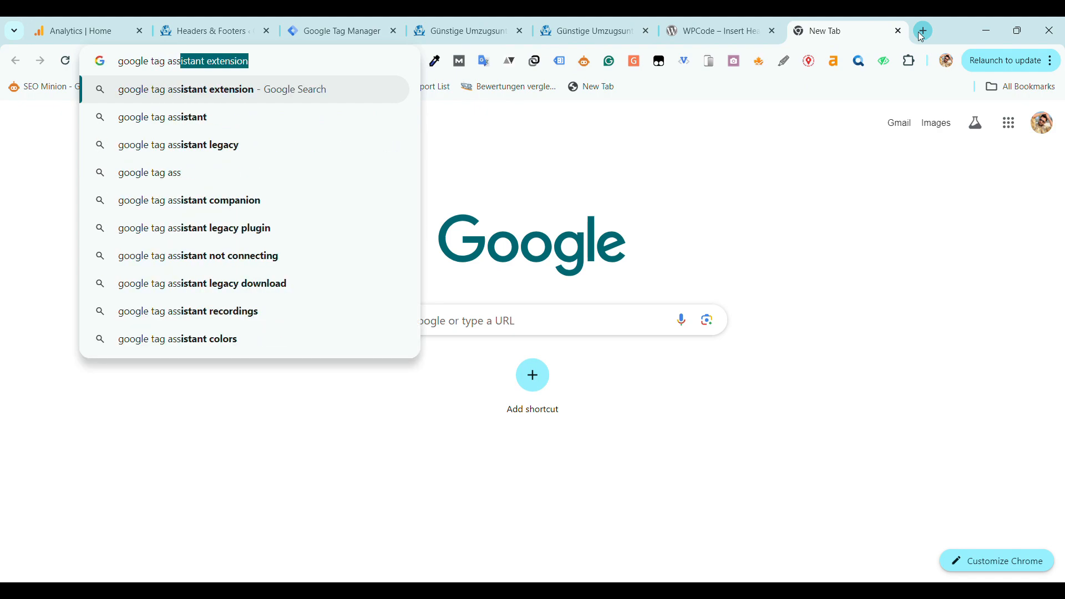
{"action": "key", "text": "Right"}
{"action": "key", "text": "Return"}
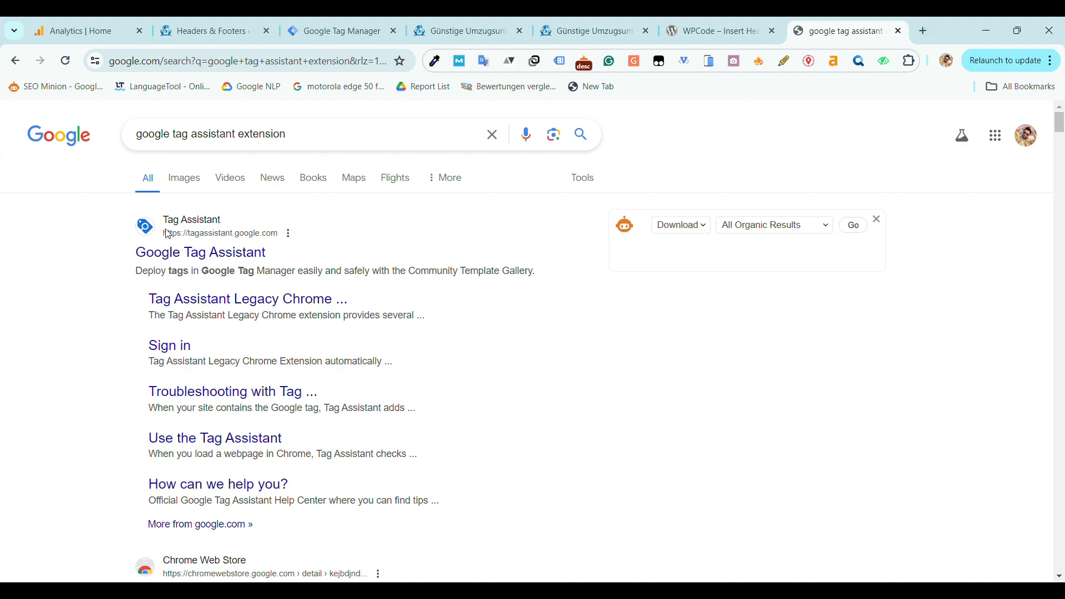
{"action": "left_click", "coordinate": [175, 264]}
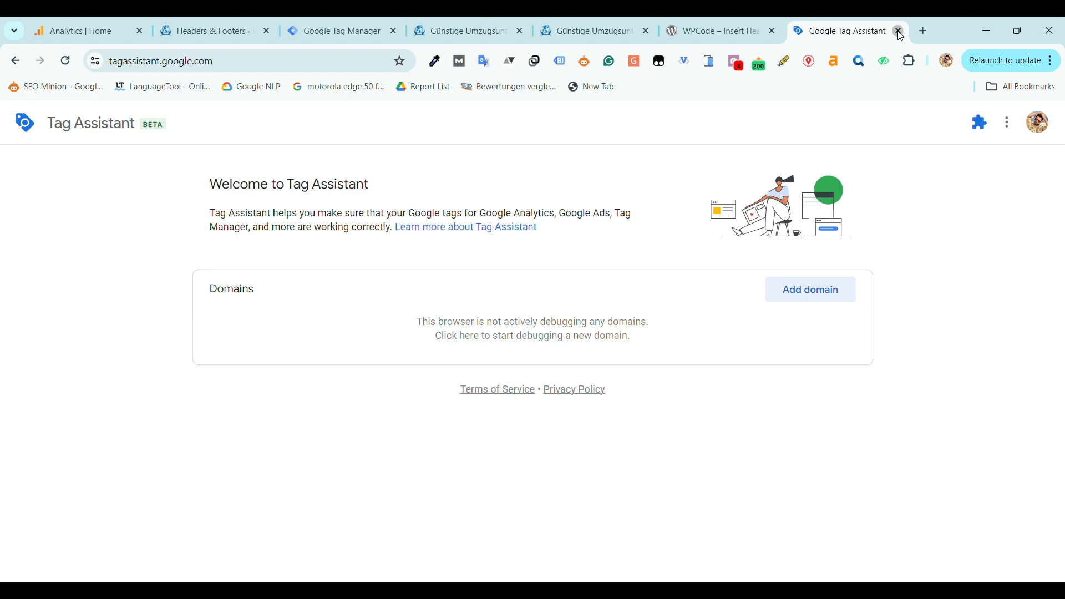
{"action": "left_click", "coordinate": [899, 31]}
Create a new tag in the Optimal Umzug Tag Manager container, named "GA4 Configuration", with the Google Tag type.
{"action": "left_click", "coordinate": [277, 21]}
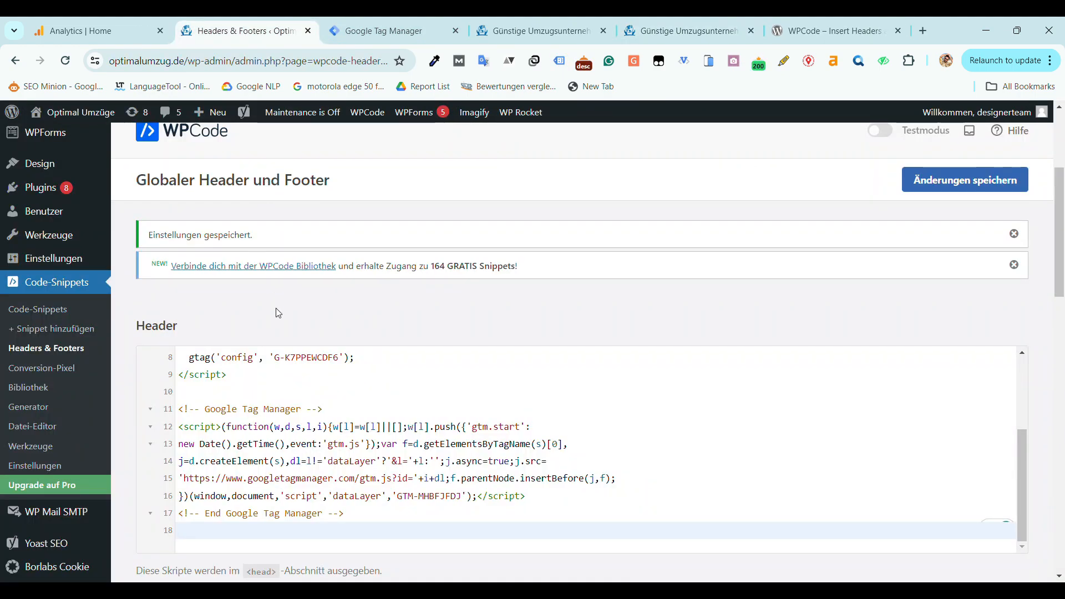
{"action": "left_click", "coordinate": [363, 26]}
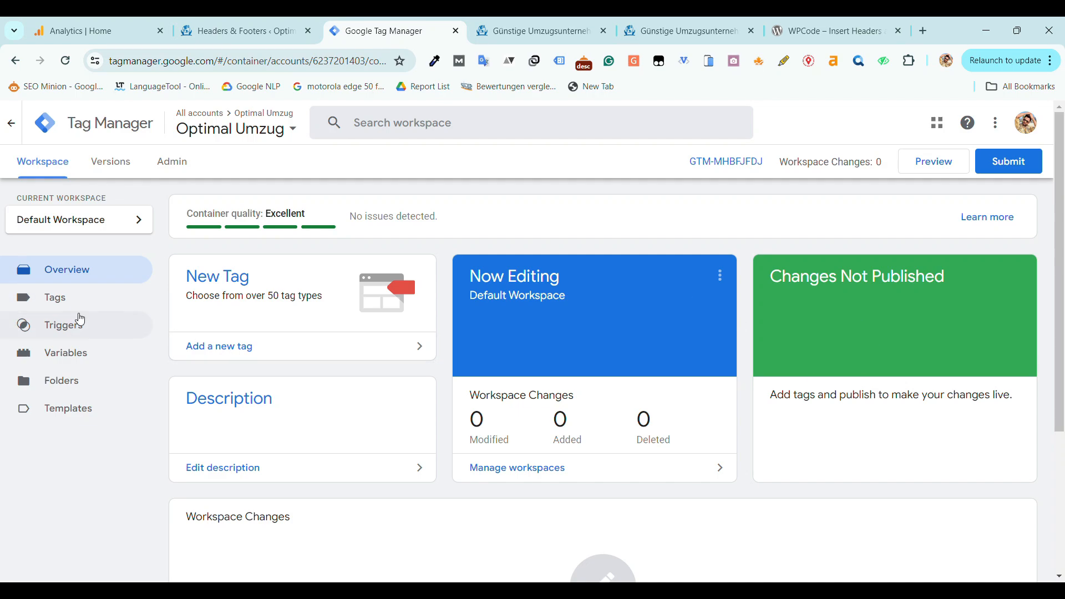
{"action": "left_click", "coordinate": [99, 302]}
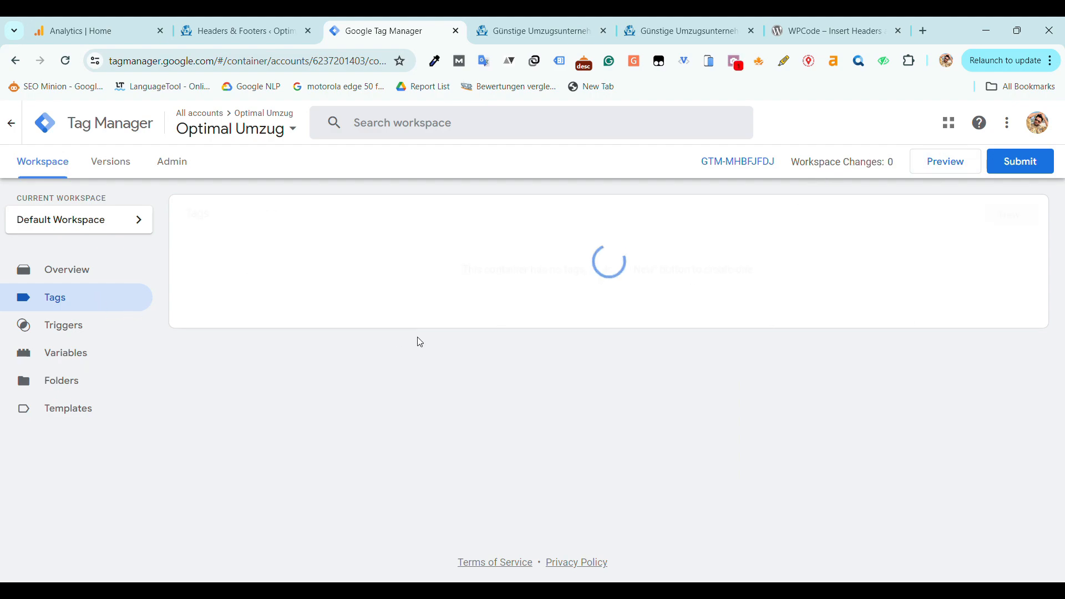
{"action": "left_click", "coordinate": [1009, 214]}
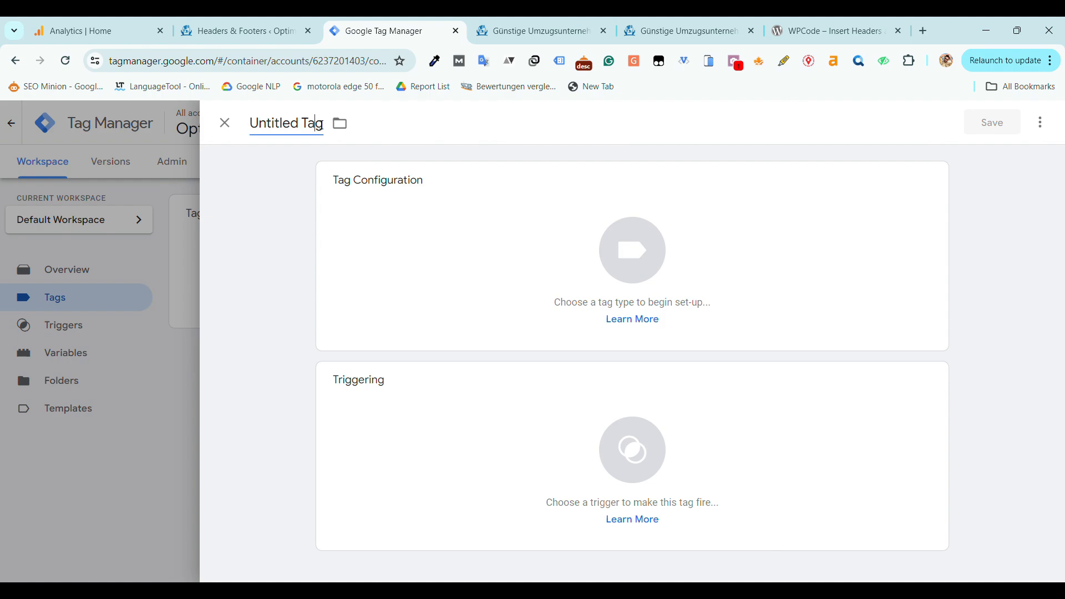
{"action": "left_click", "coordinate": [321, 126]}
{"action": "type", "text": "GA4 C"}
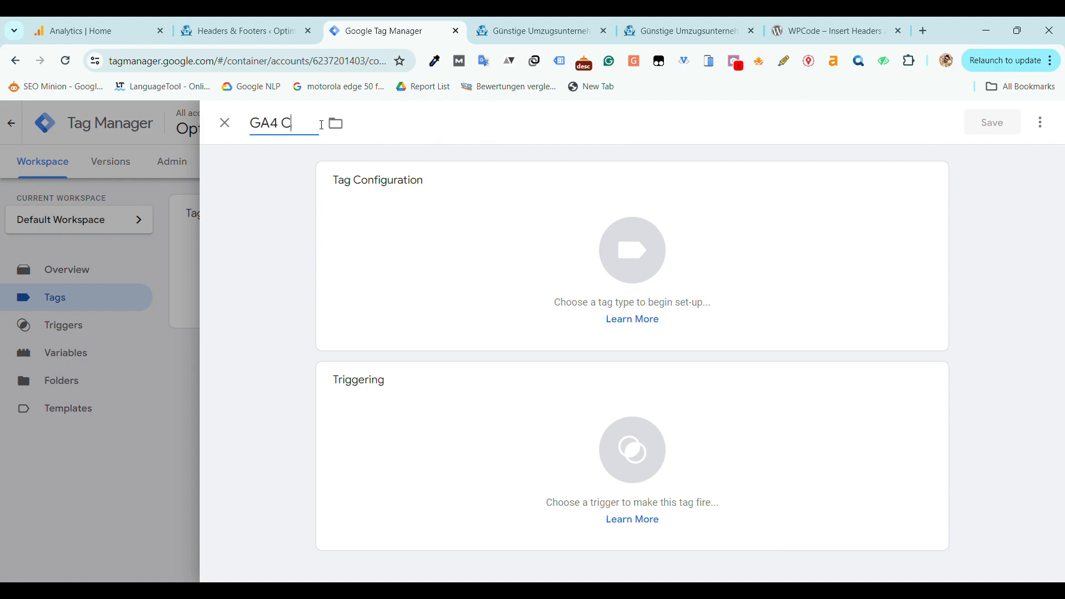
{"action": "type", "text": "onfiguration"}
{"action": "left_click", "coordinate": [751, 237]}
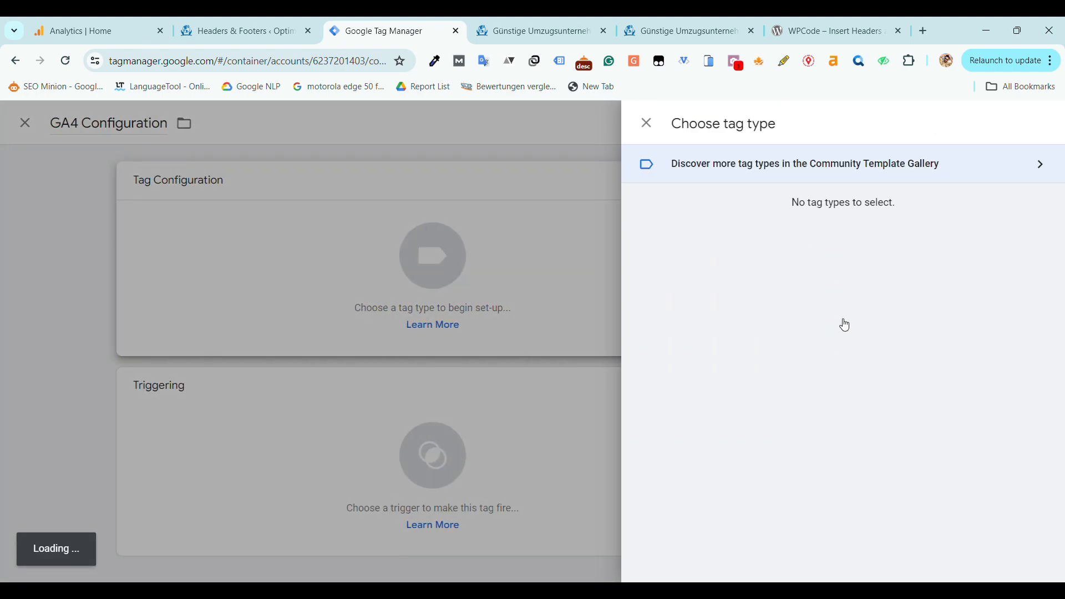
{"action": "left_click", "coordinate": [751, 371]}
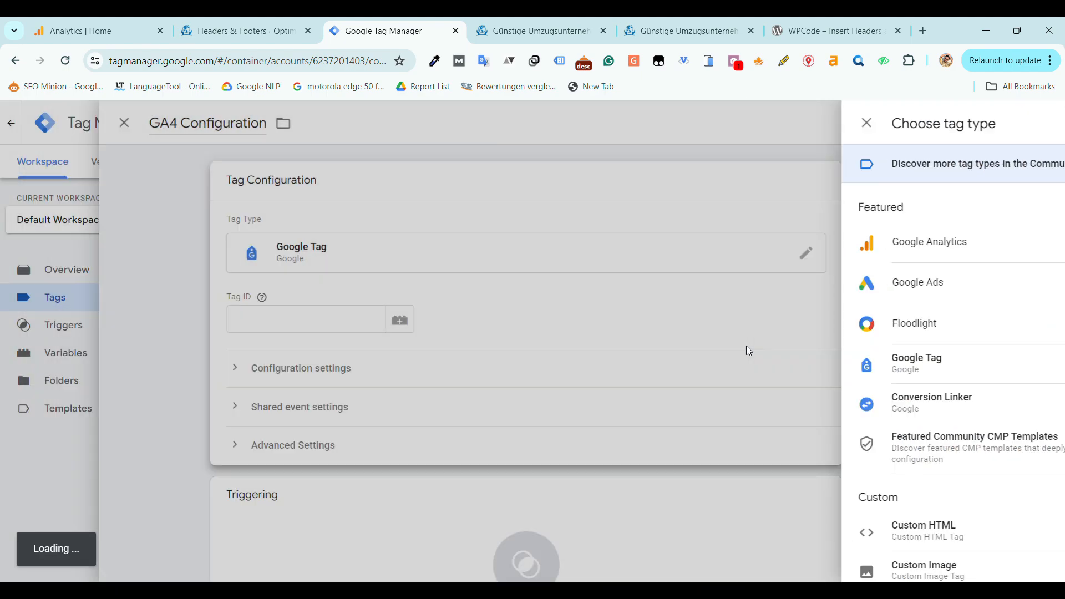
Switch to Google Analytics and copy the measurement ID from the Optimal Umzug web data stream's details.
{"action": "left_click", "coordinate": [388, 321]}
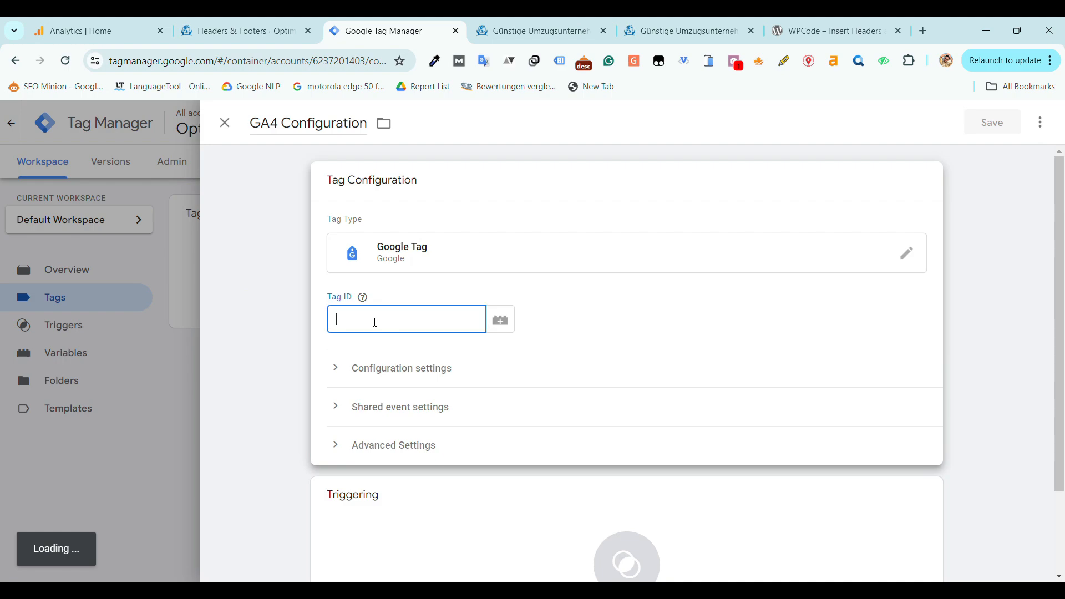
{"action": "left_click", "coordinate": [109, 23]}
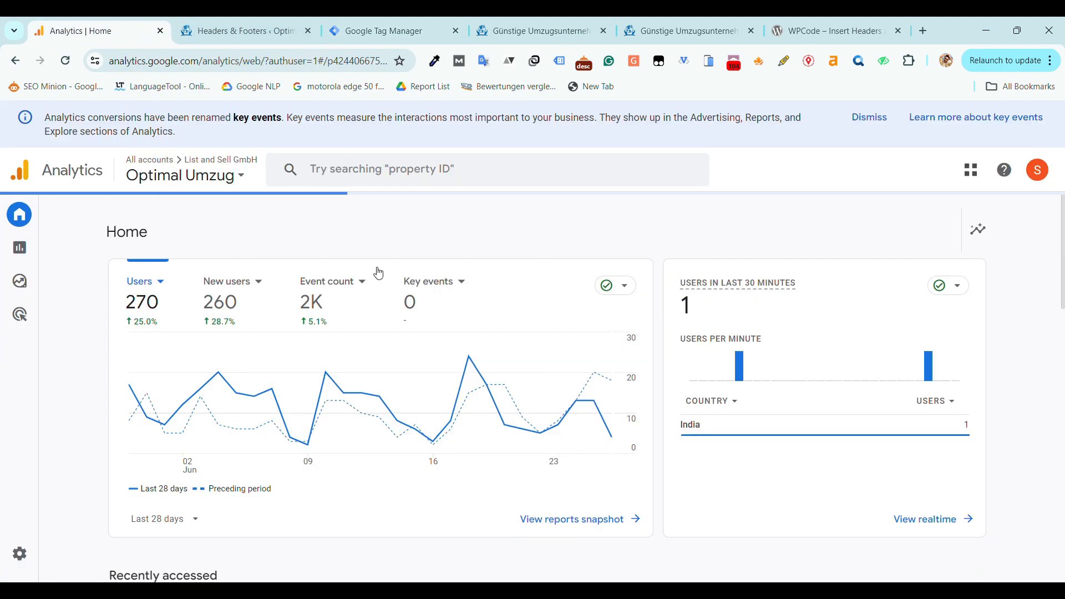
{"action": "left_click", "coordinate": [30, 558]}
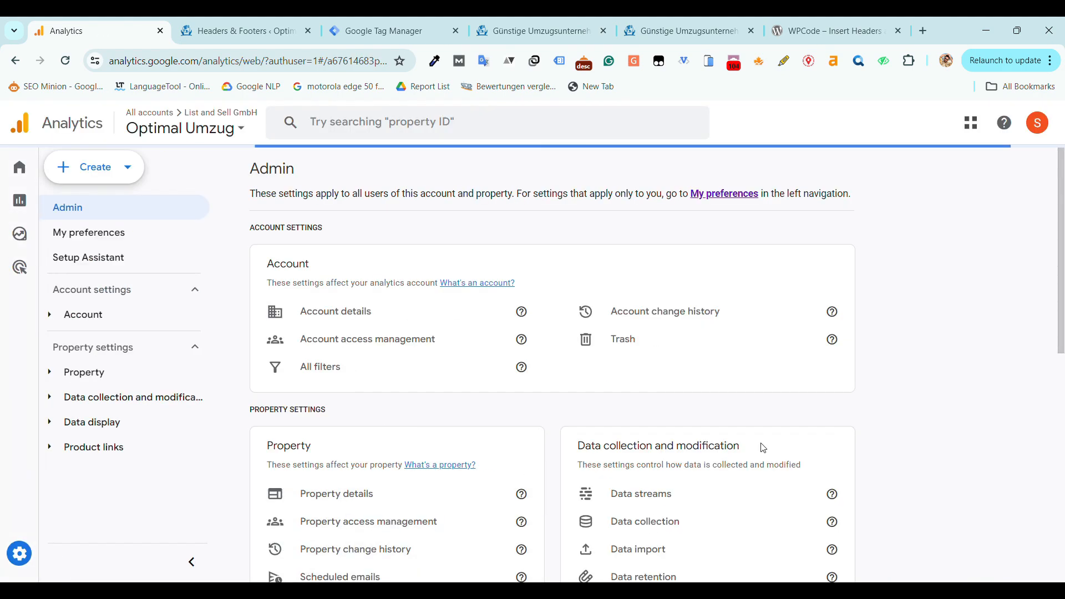
{"action": "scroll", "coordinate": [738, 442], "scroll_direction": "down", "scroll_amount": 1}
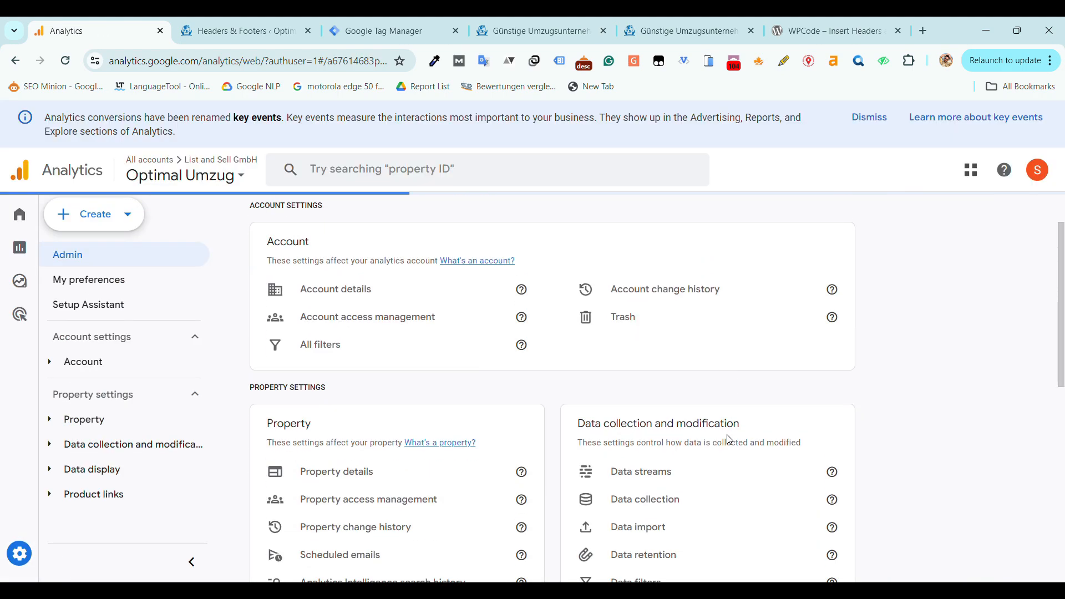
{"action": "left_click", "coordinate": [677, 476]}
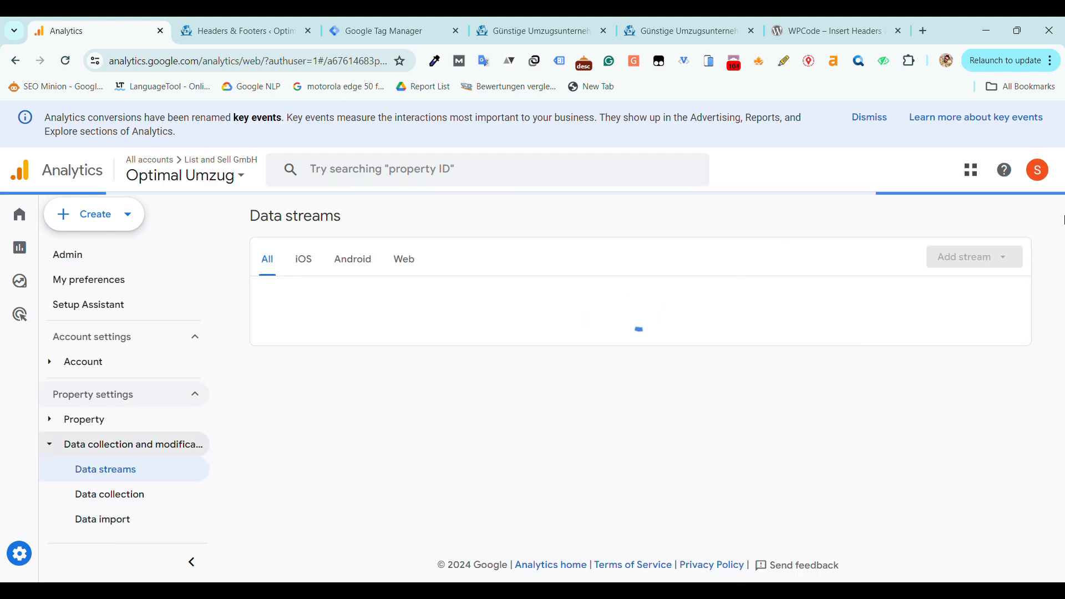
{"action": "left_click", "coordinate": [549, 301]}
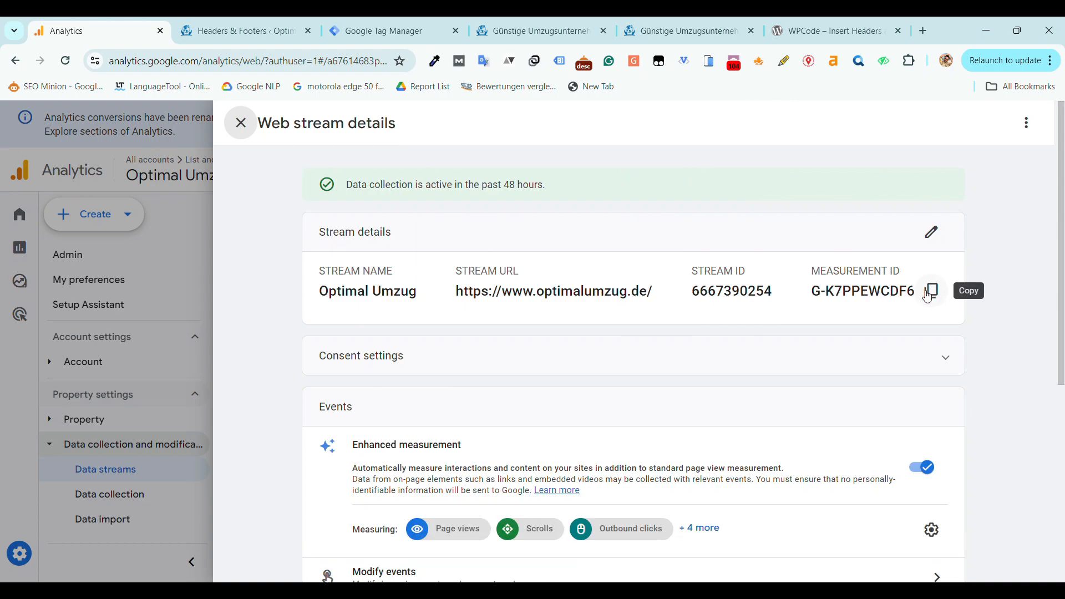
{"action": "left_click", "coordinate": [934, 294]}
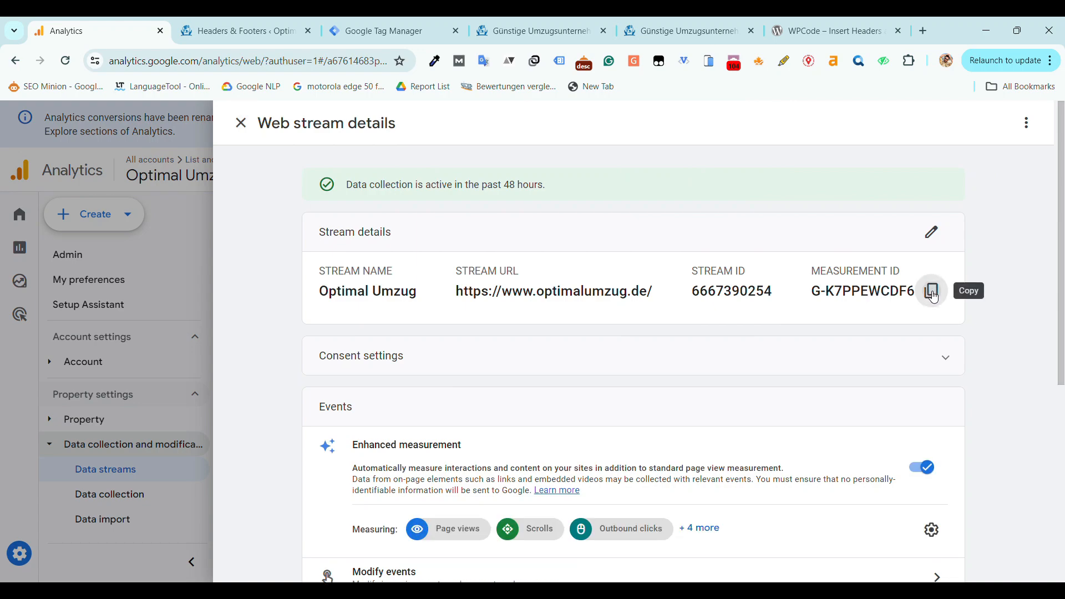
Return to Tag Manager and paste G-K7PPEWCDF6 as the Tag ID of the GA4 Configuration tag.
{"action": "left_click", "coordinate": [420, 22]}
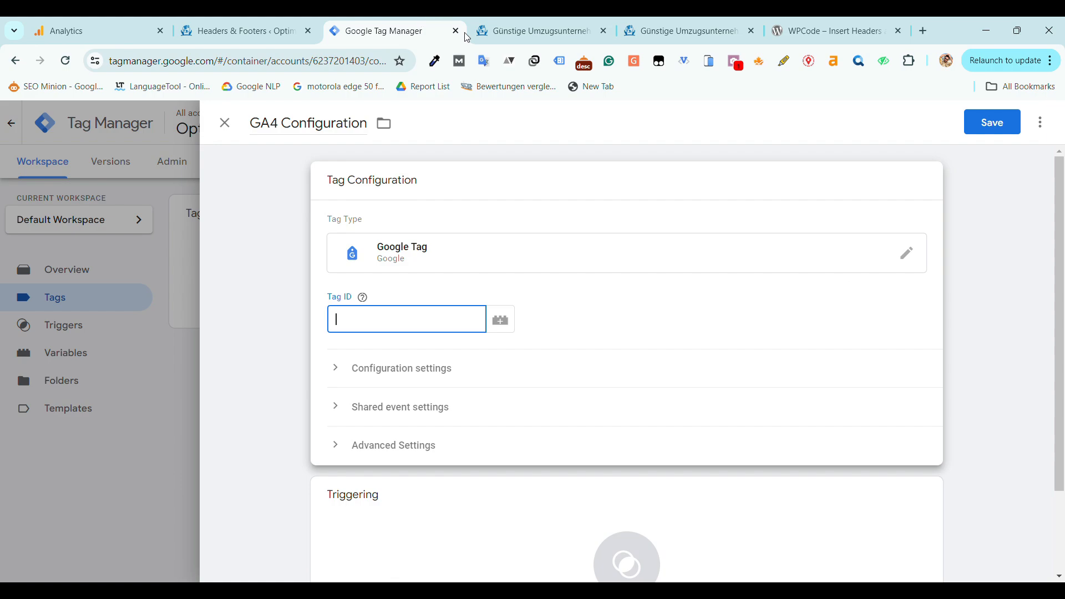
{"action": "key", "text": "ctrl+v"}
{"action": "scroll", "coordinate": [489, 320], "scroll_direction": "down", "scroll_amount": 2}
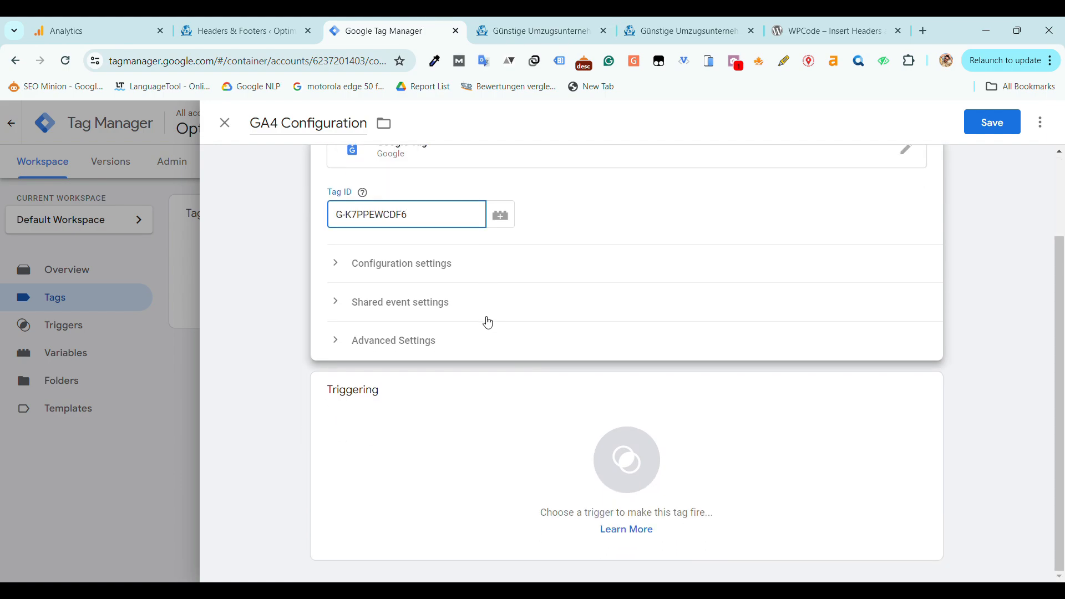
Add the All Pages trigger to the GA4 Configuration tag and try to save it.
{"action": "left_click", "coordinate": [694, 453]}
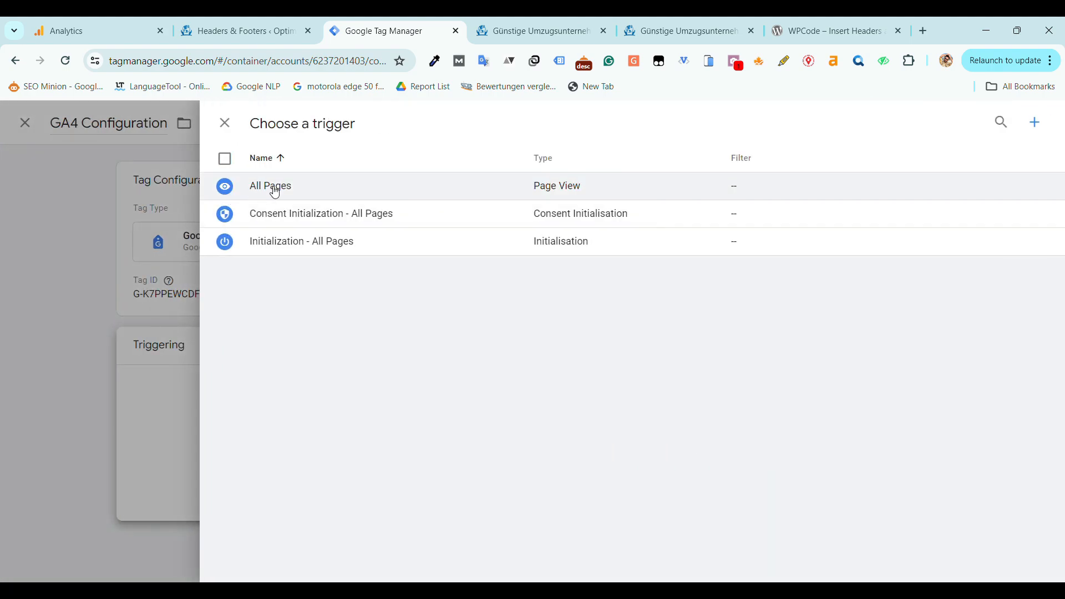
{"action": "left_click", "coordinate": [275, 192]}
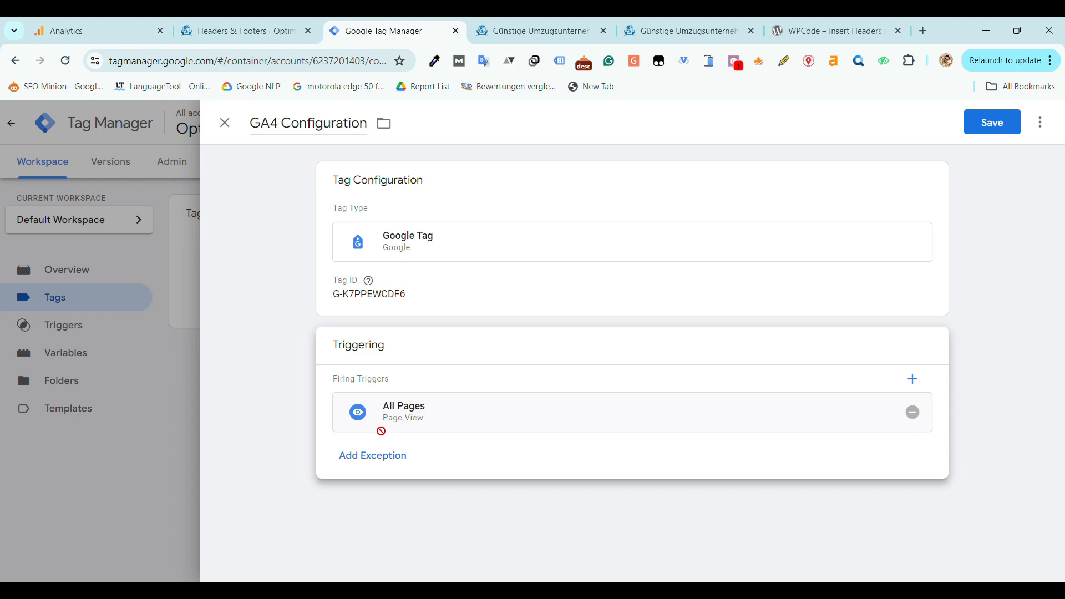
{"action": "left_click", "coordinate": [1001, 125]}
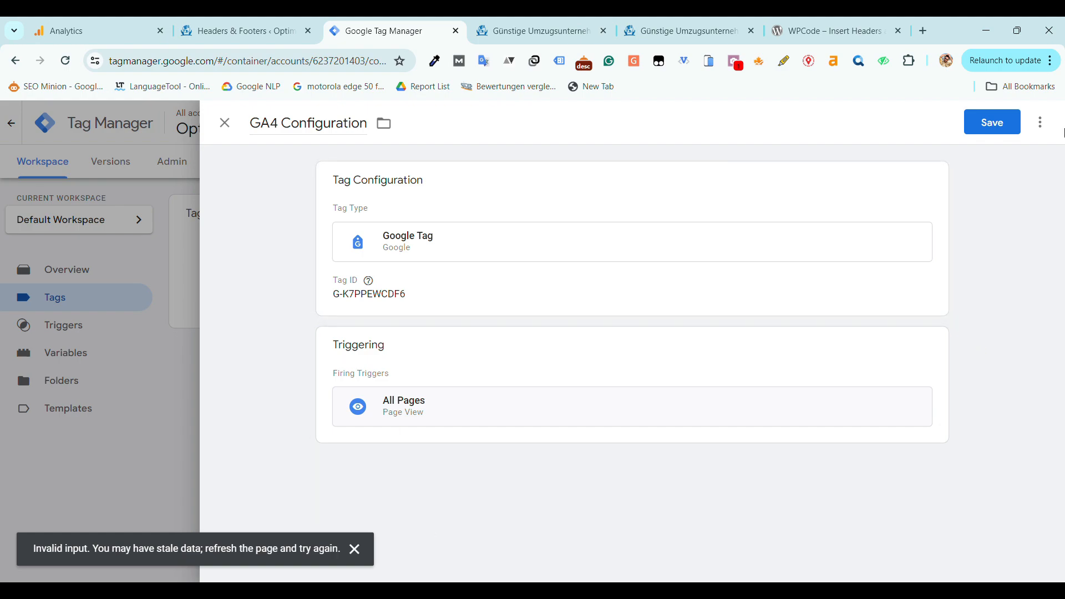
{"action": "left_click", "coordinate": [979, 128]}
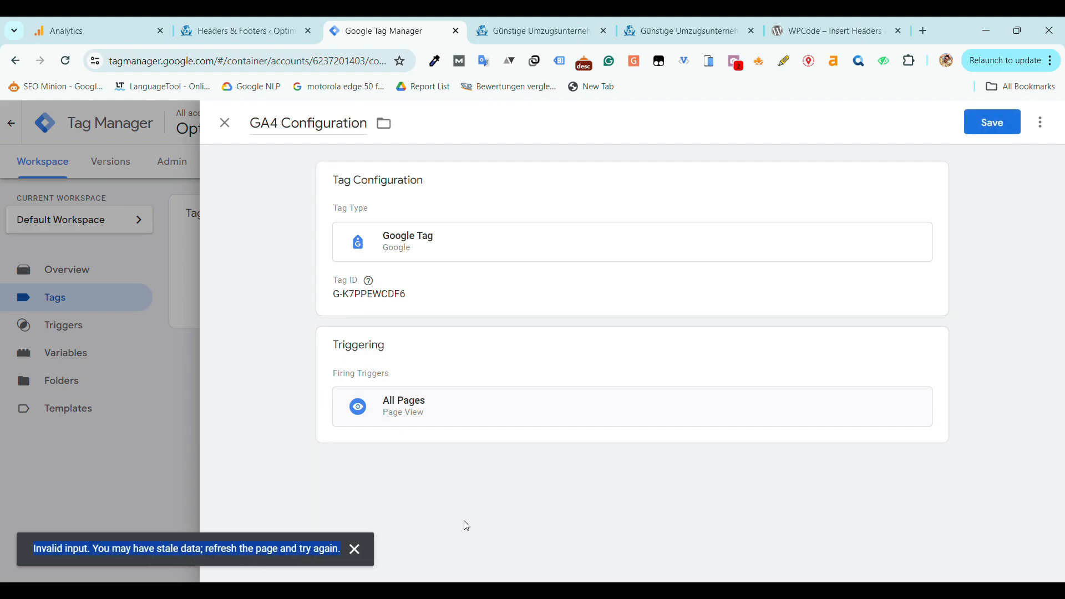
Reload the Tag Manager workspace and start a new tag named "GA4 Configuration".
{"action": "left_click", "coordinate": [255, 73]}
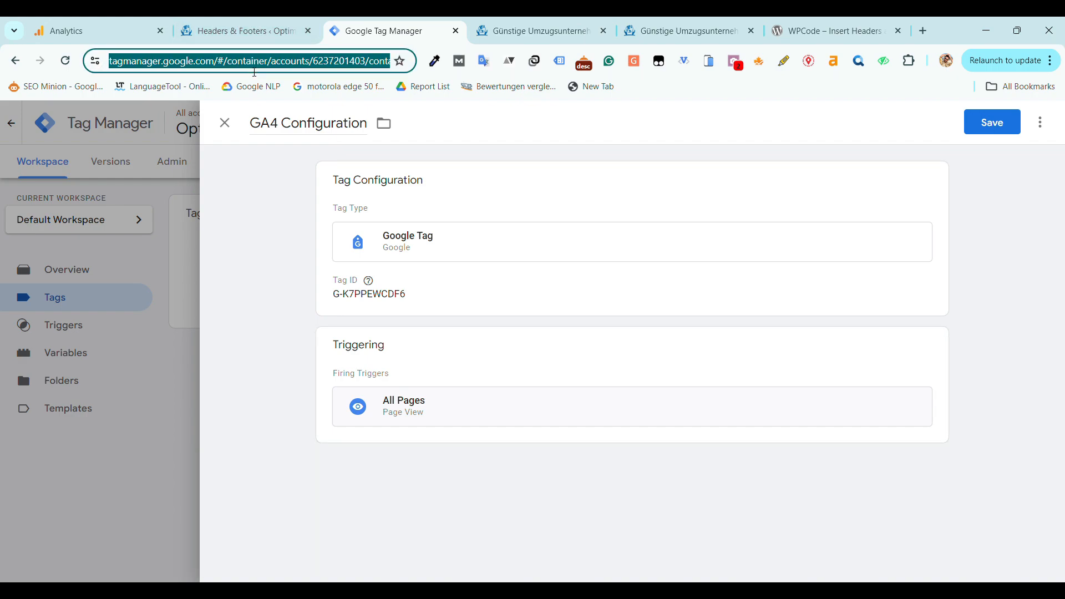
{"action": "key", "text": "Return"}
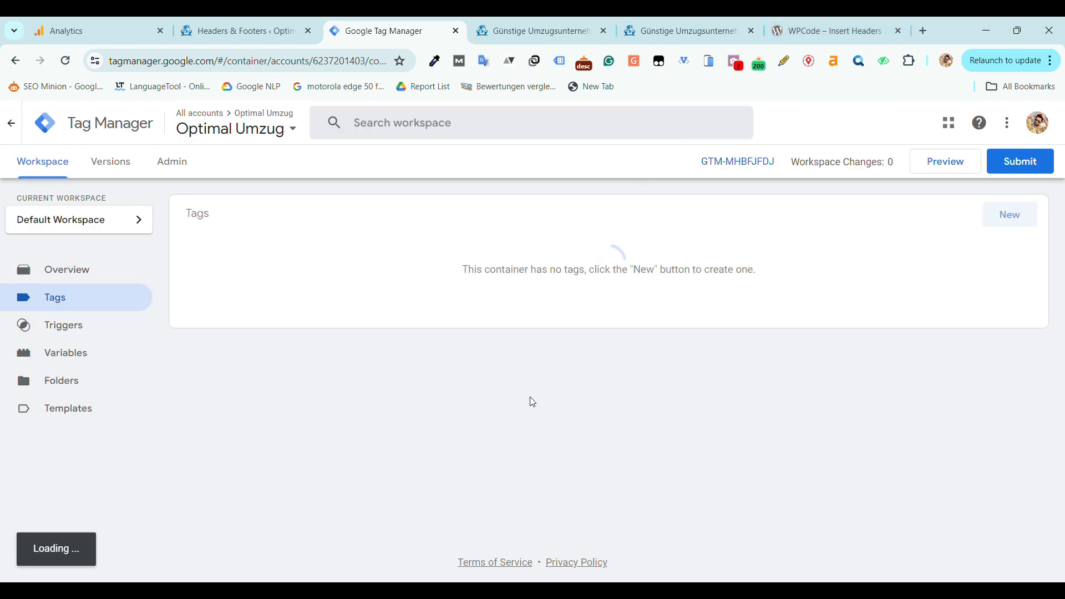
{"action": "left_click", "coordinate": [1027, 213]}
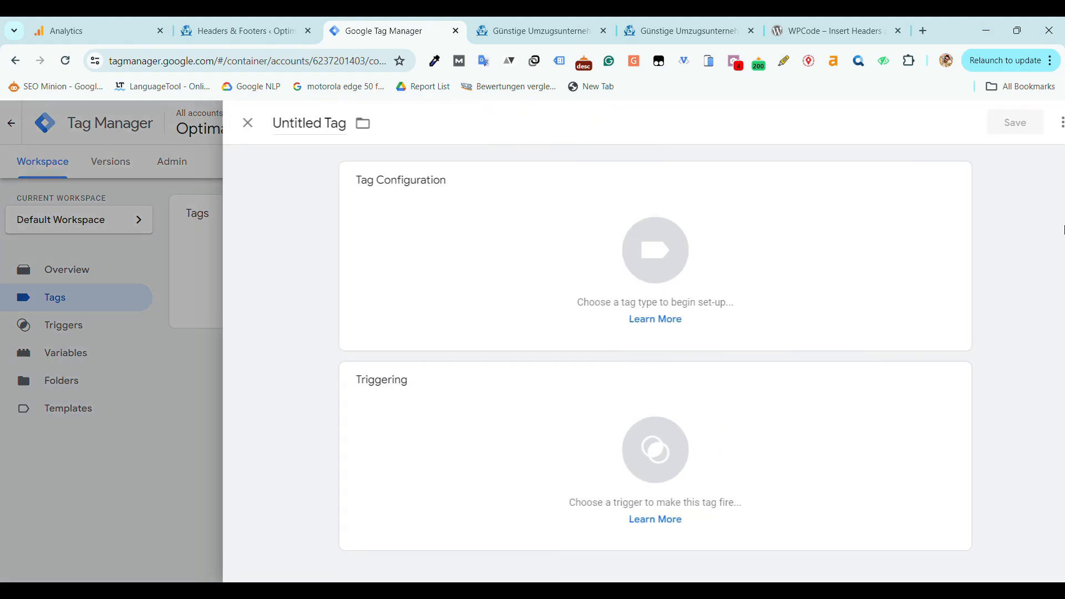
{"action": "left_click", "coordinate": [287, 124]}
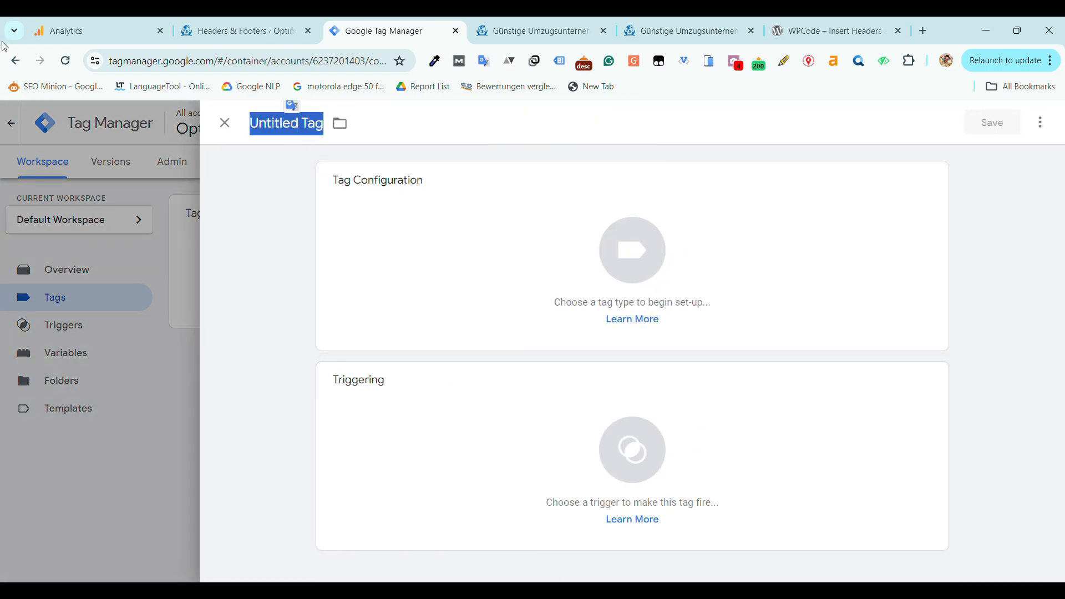
{"action": "type", "text": "GA4 Confi"}
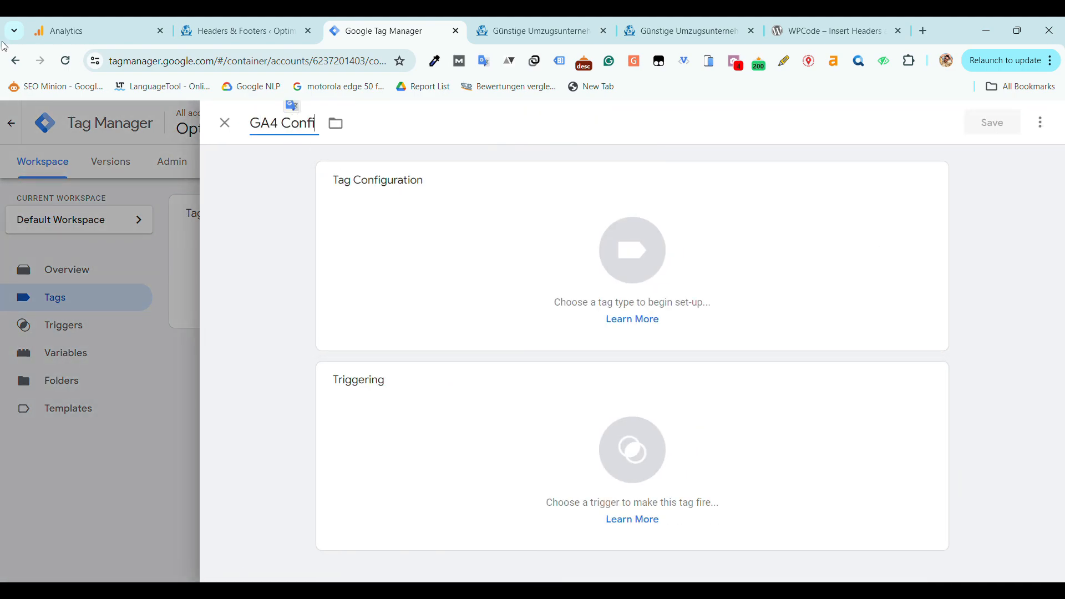
{"action": "type", "text": "guration"}
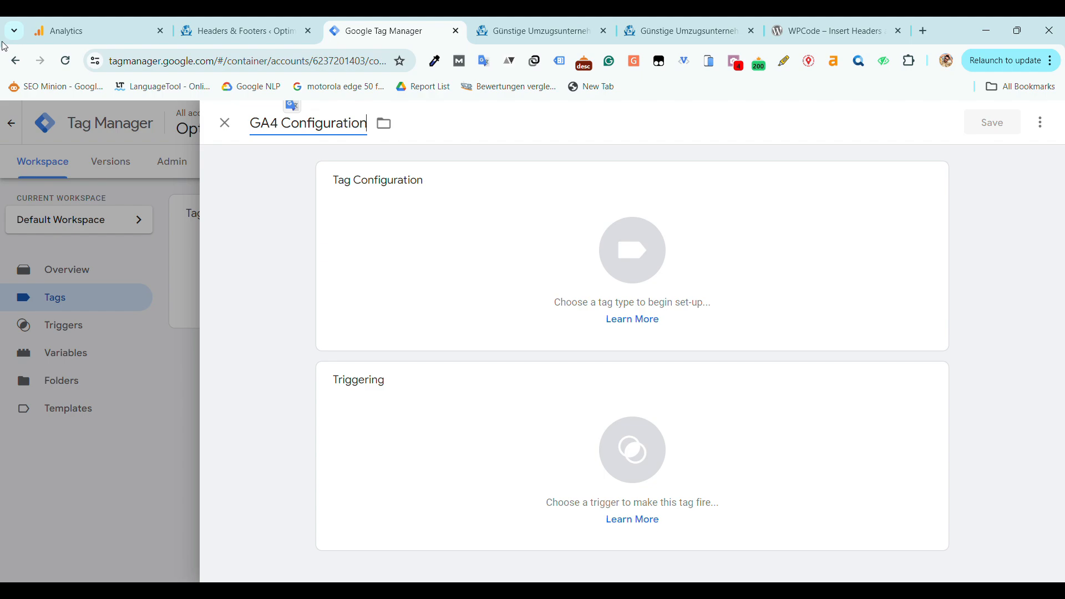
Set the new tag's type to Google Tag with the Tag ID G-K7PPEWCDF6.
{"action": "left_click", "coordinate": [552, 242]}
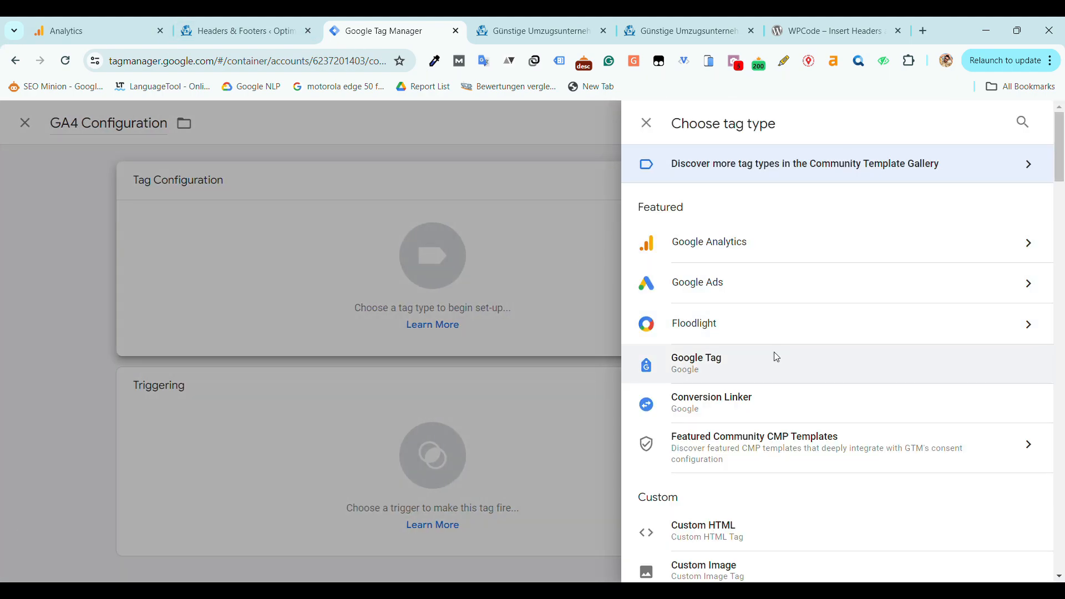
{"action": "left_click", "coordinate": [778, 358]}
{"action": "left_click", "coordinate": [455, 318]}
{"action": "key", "text": "ctrl+v"}
Assign the All Pages trigger to the GA4 Configuration tag and save the tag.
{"action": "scroll", "coordinate": [501, 385], "scroll_direction": "down", "scroll_amount": 1}
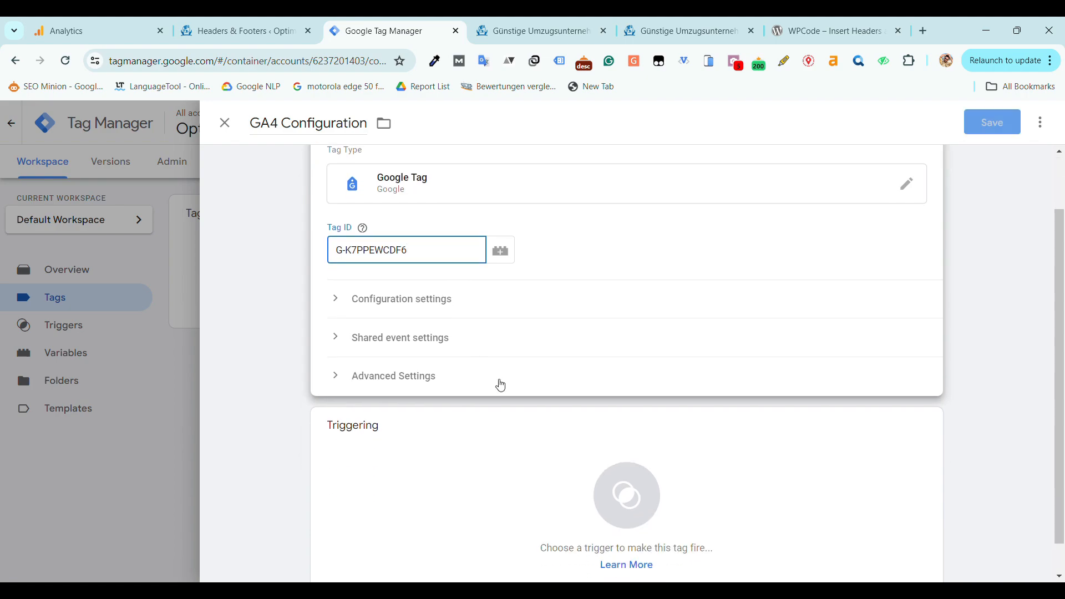
{"action": "left_click", "coordinate": [493, 444]}
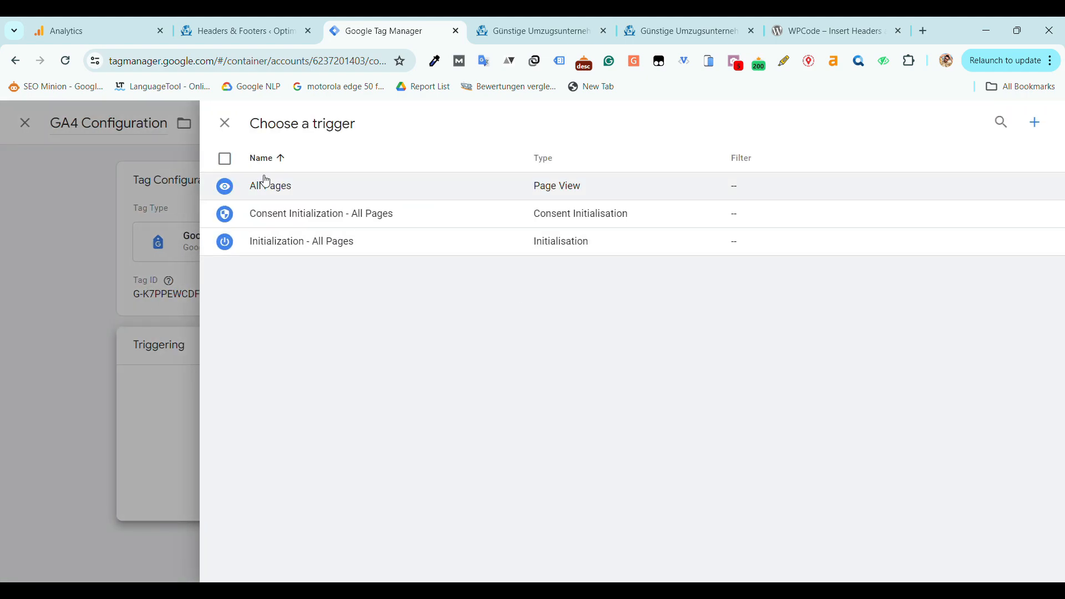
{"action": "left_click", "coordinate": [269, 186]}
{"action": "left_click", "coordinate": [1002, 120]}
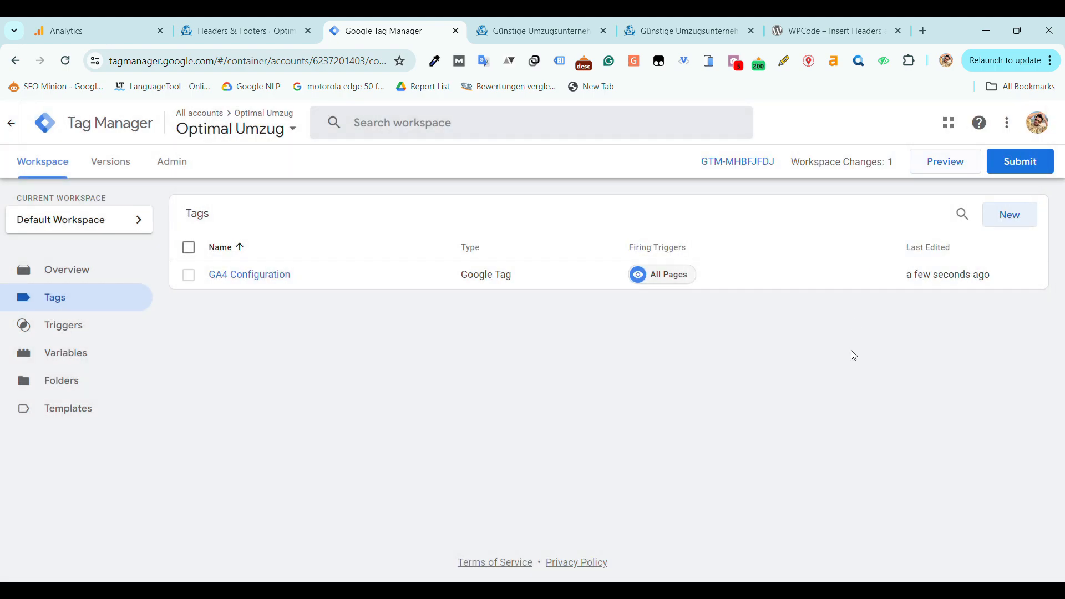
Submit the workspace changes and publish them to the Live environment without a version name or description.
{"action": "left_click", "coordinate": [1020, 163]}
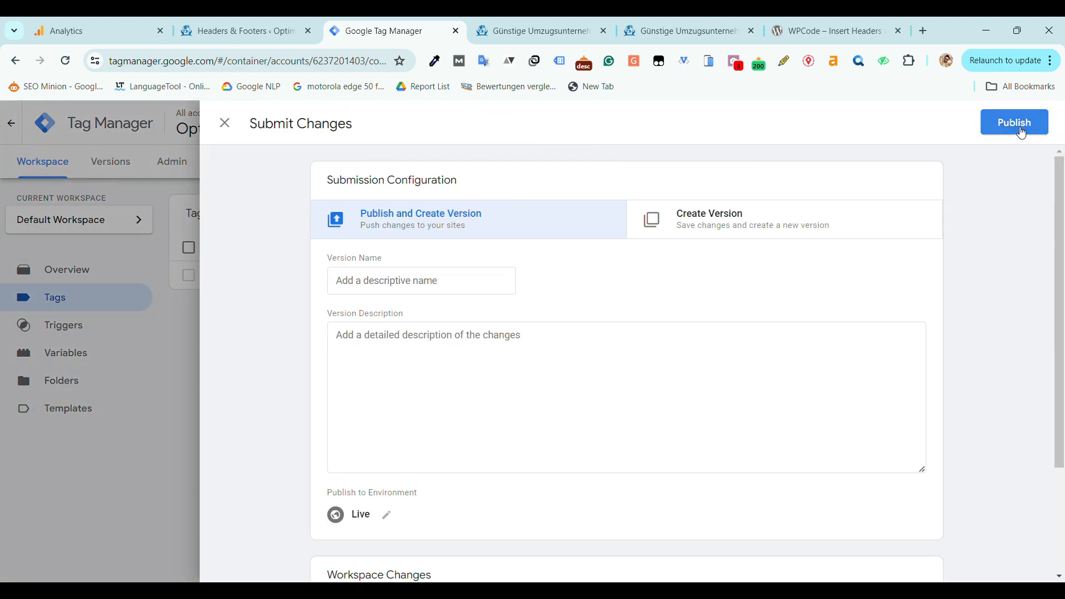
{"action": "left_click", "coordinate": [1018, 126]}
{"action": "left_click", "coordinate": [698, 527]}
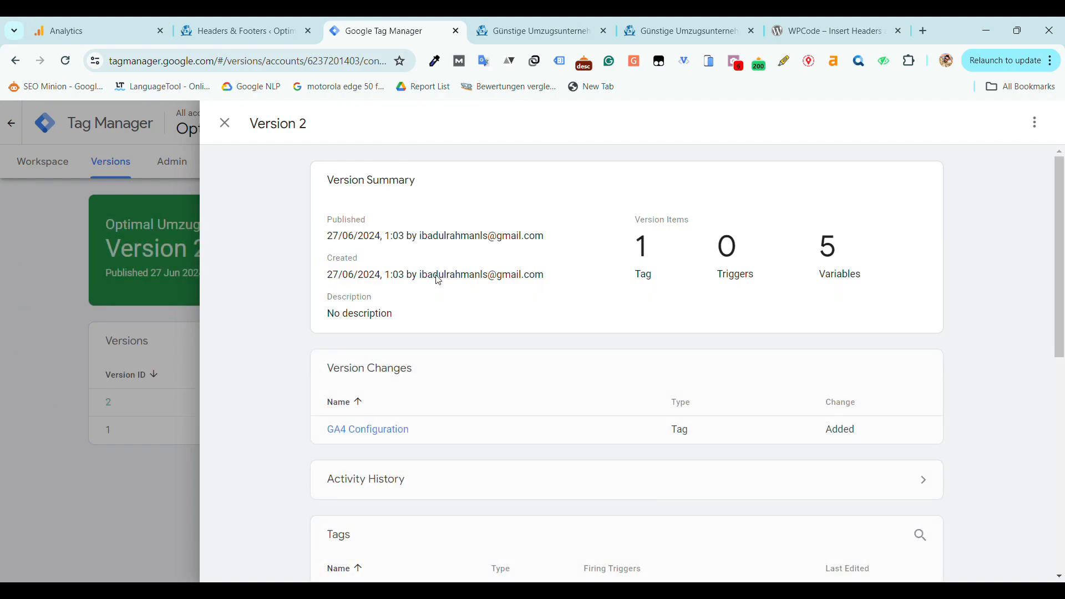
Close the published version's details and review the container's version list.
{"action": "left_click", "coordinate": [225, 123]}
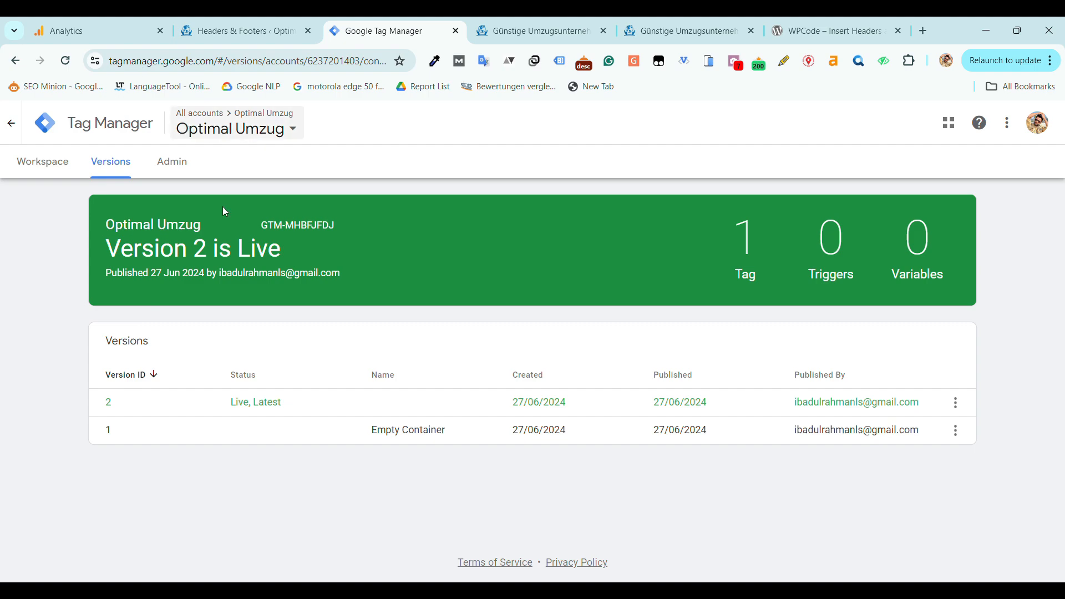
{"action": "left_click_drag", "start_coordinate": [65, 398], "coordinate": [985, 427]}
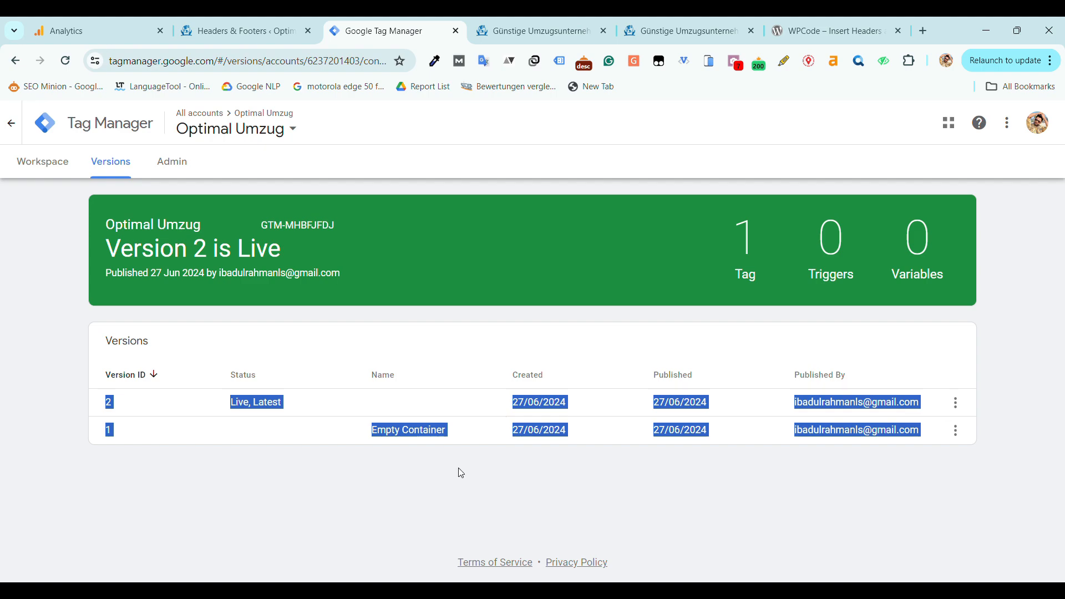
{"action": "left_click", "coordinate": [464, 382]}
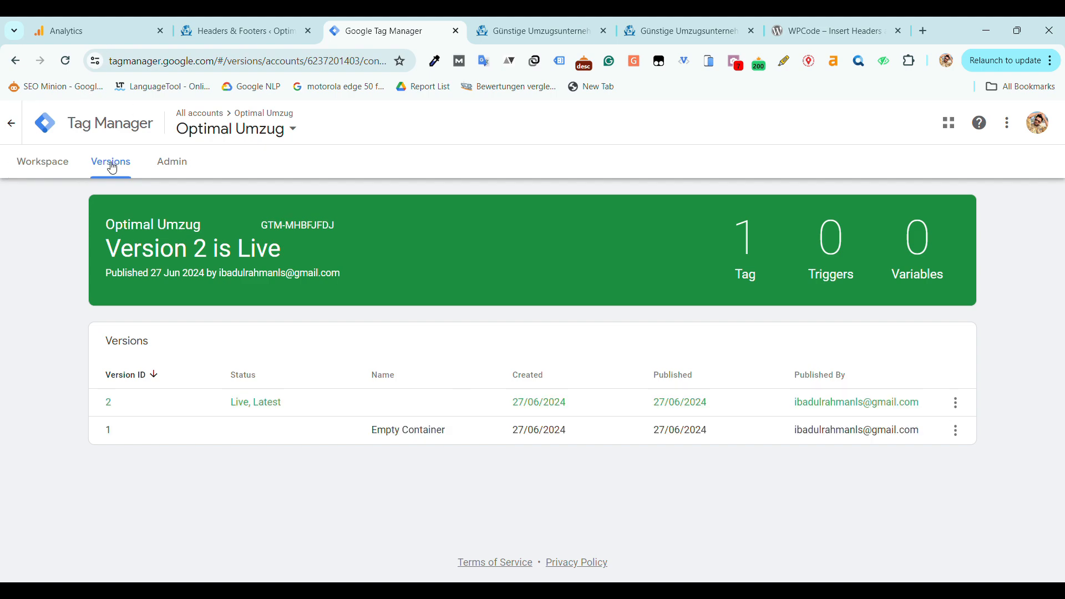
Start a preview of the container from the workspace and connect Tag Assistant to optimalumzug.de.
{"action": "left_click", "coordinate": [51, 168]}
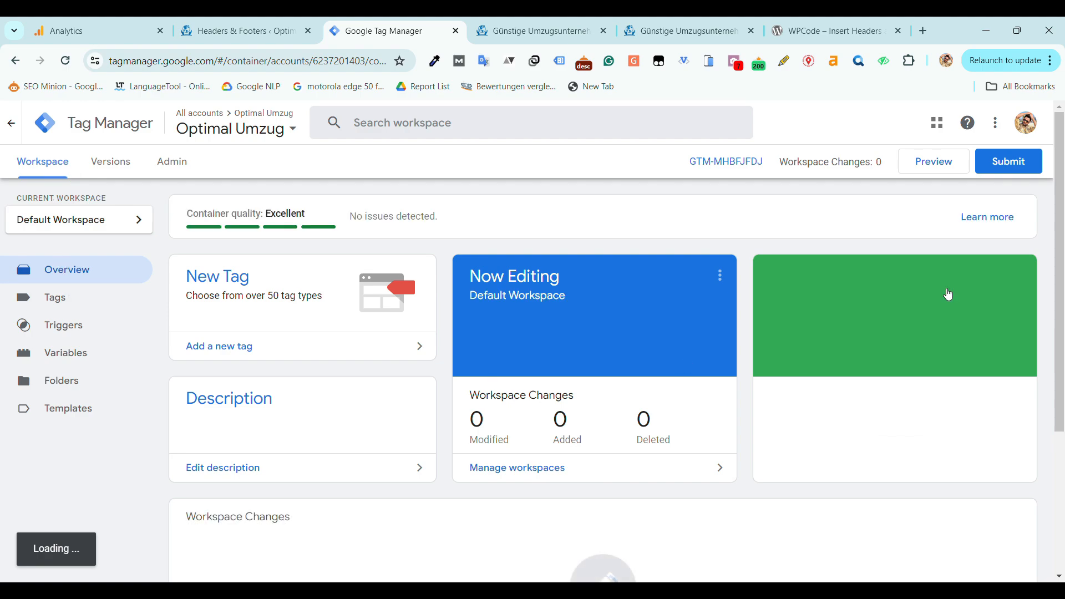
{"action": "left_click", "coordinate": [943, 174]}
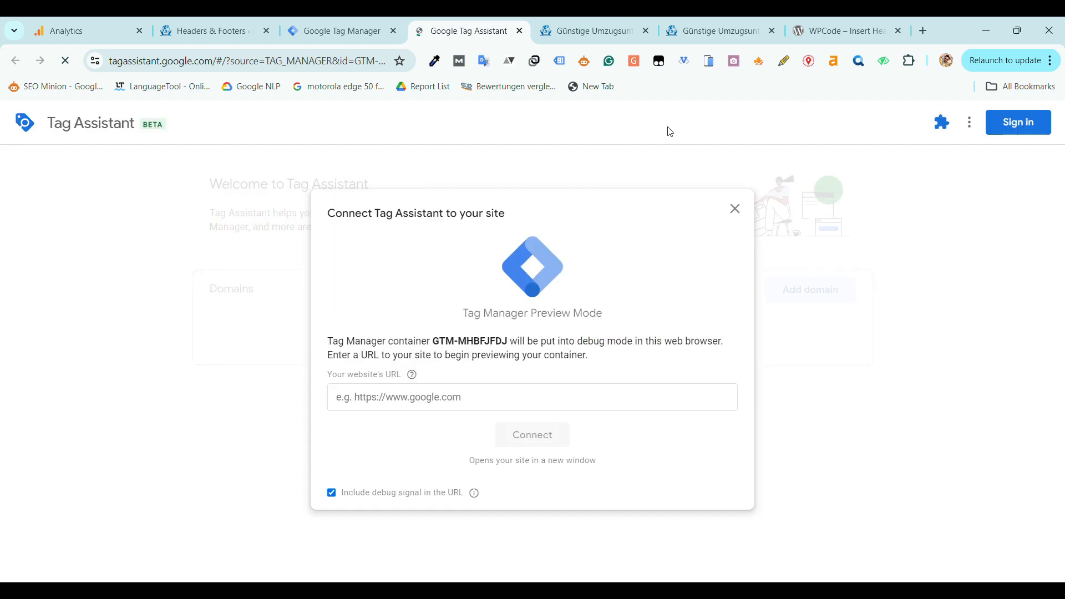
{"action": "left_click", "coordinate": [561, 20]}
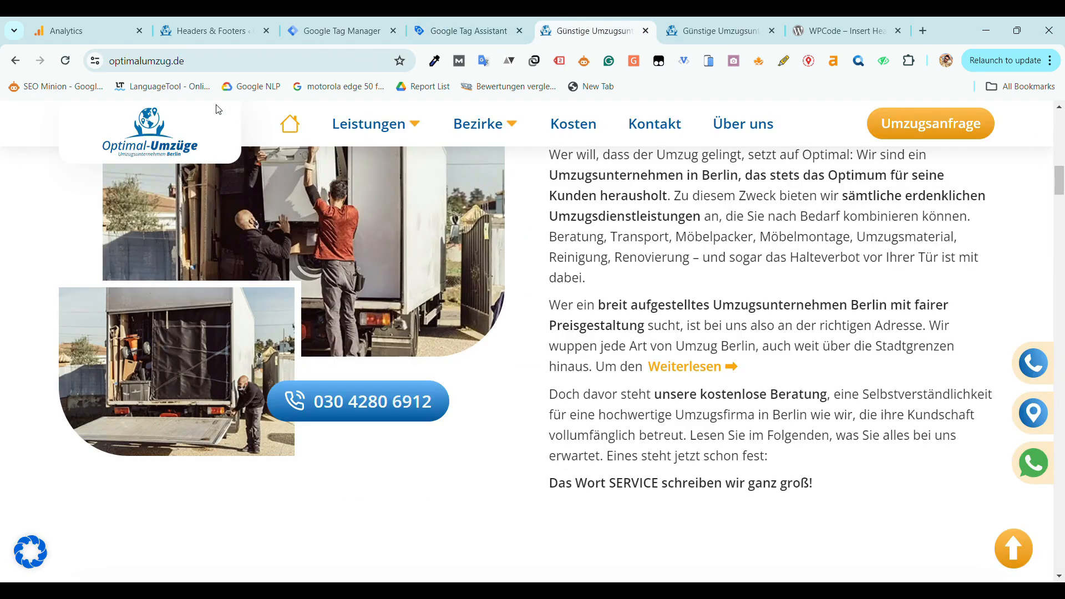
{"action": "left_click", "coordinate": [243, 62]}
{"action": "key", "text": "ctrl+c"}
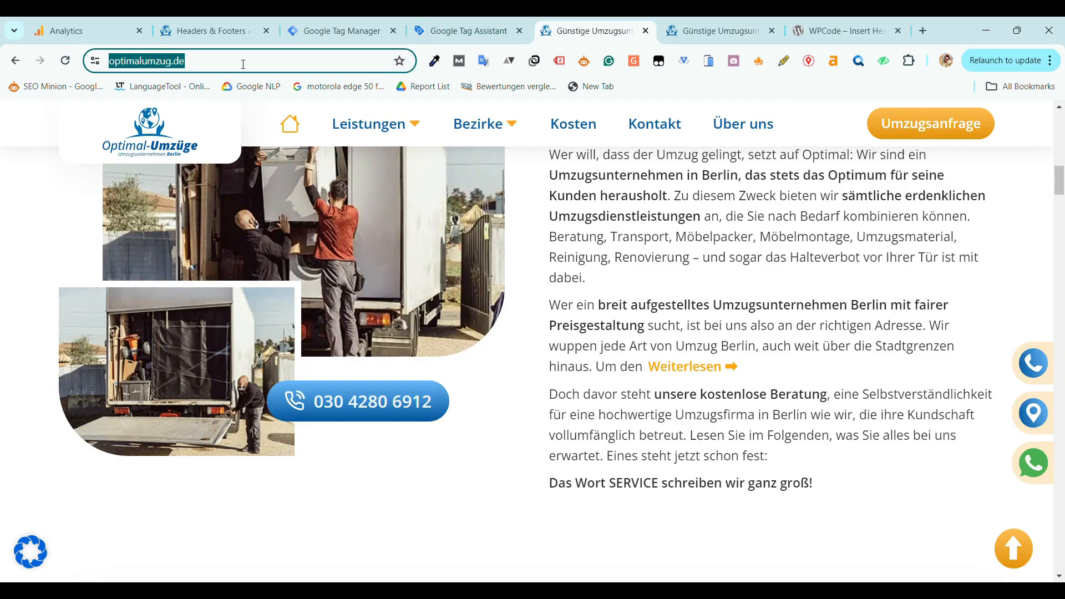
{"action": "left_click", "coordinate": [431, 25]}
{"action": "left_click", "coordinate": [524, 403]}
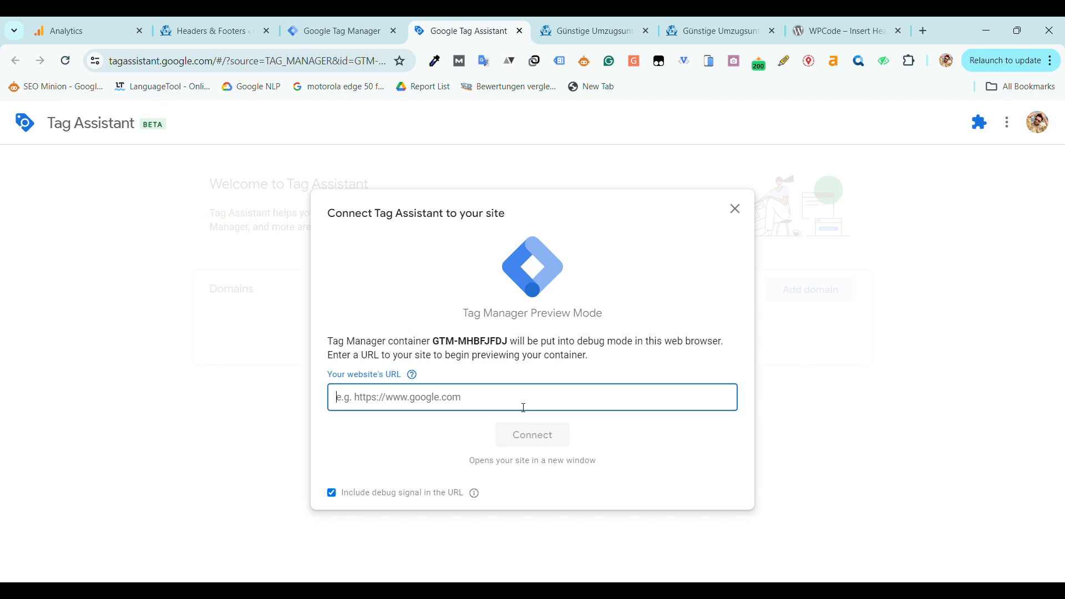
{"action": "key", "text": "ctrl+v"}
{"action": "left_click", "coordinate": [546, 437]}
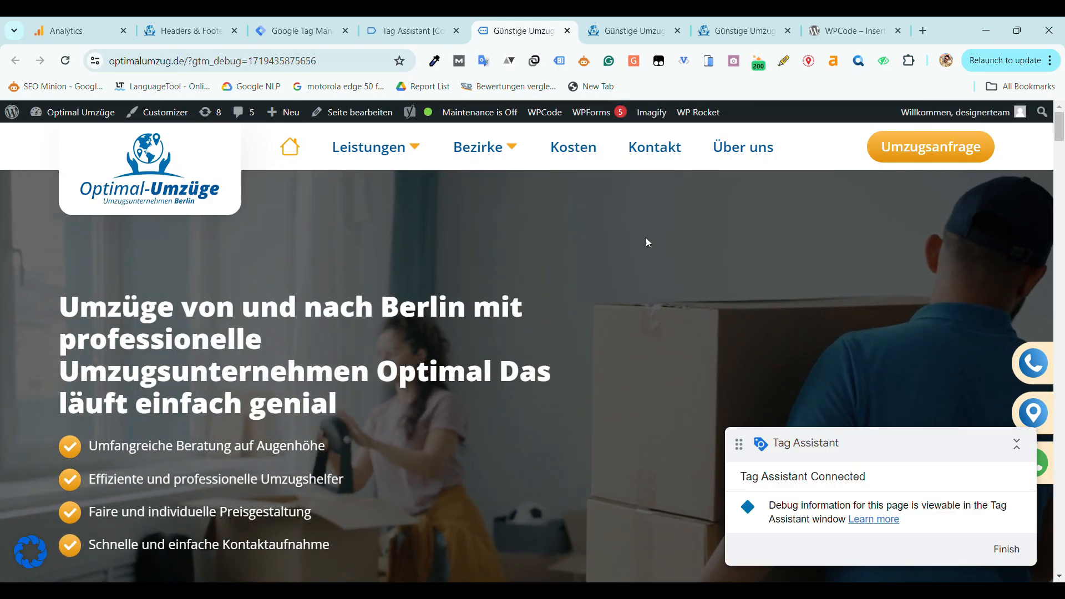
Check the Tag Assistant connection on the debugged optimalumzug.de homepage and browse the page to its footer, moving the Tag Assistant box off the contact details.
{"action": "triple_click", "coordinate": [788, 486]}
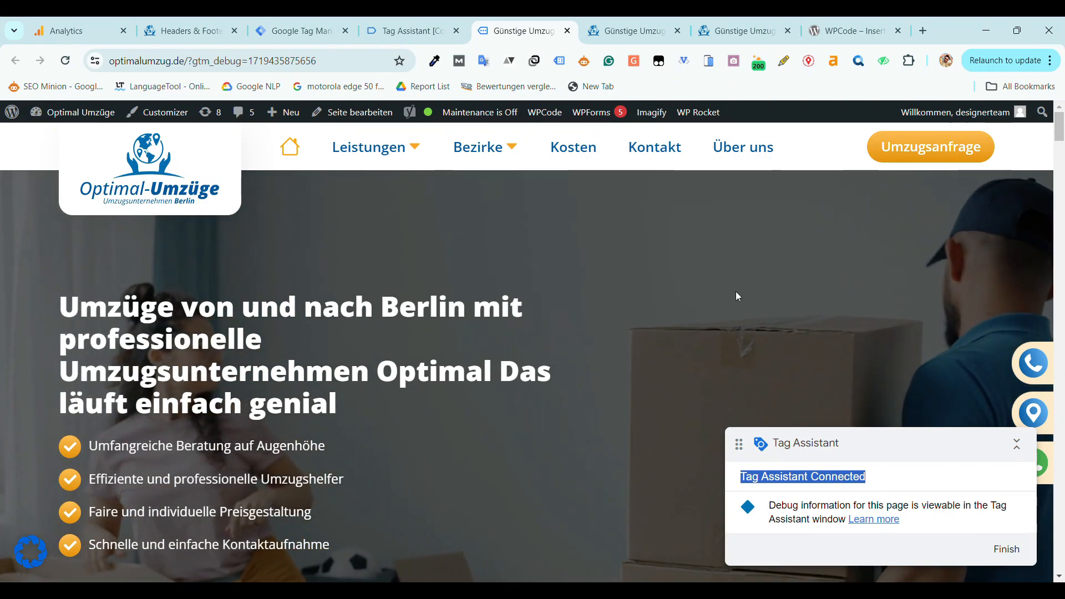
{"action": "scroll", "coordinate": [564, 337], "scroll_direction": "down", "scroll_amount": 8}
{"action": "scroll", "coordinate": [563, 336], "scroll_direction": "down", "scroll_amount": 15}
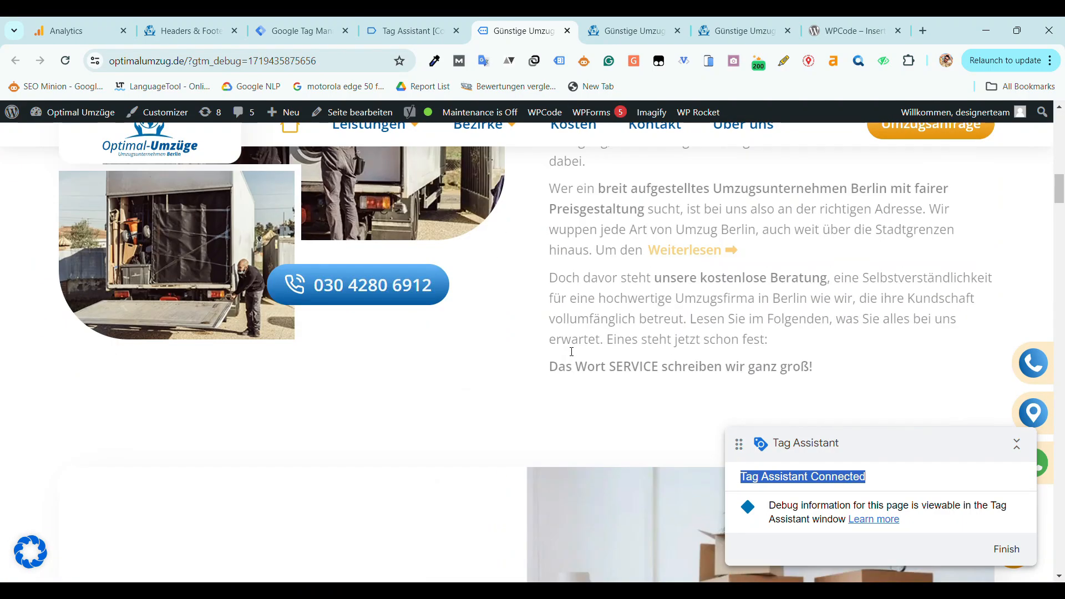
{"action": "scroll", "coordinate": [570, 350], "scroll_direction": "down", "scroll_amount": 10}
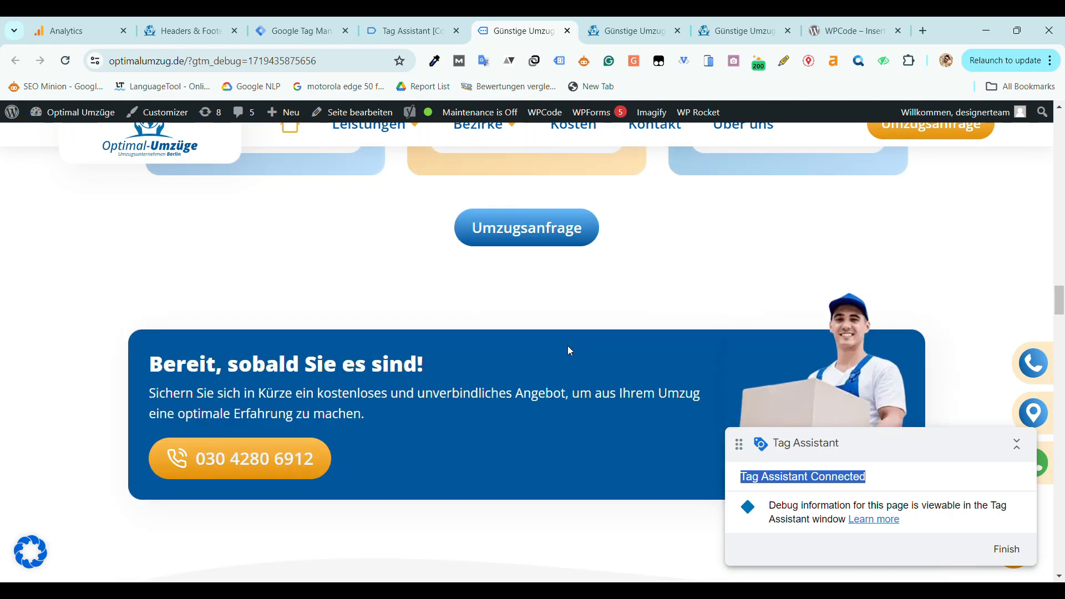
{"action": "scroll", "coordinate": [574, 357], "scroll_direction": "down", "scroll_amount": 10}
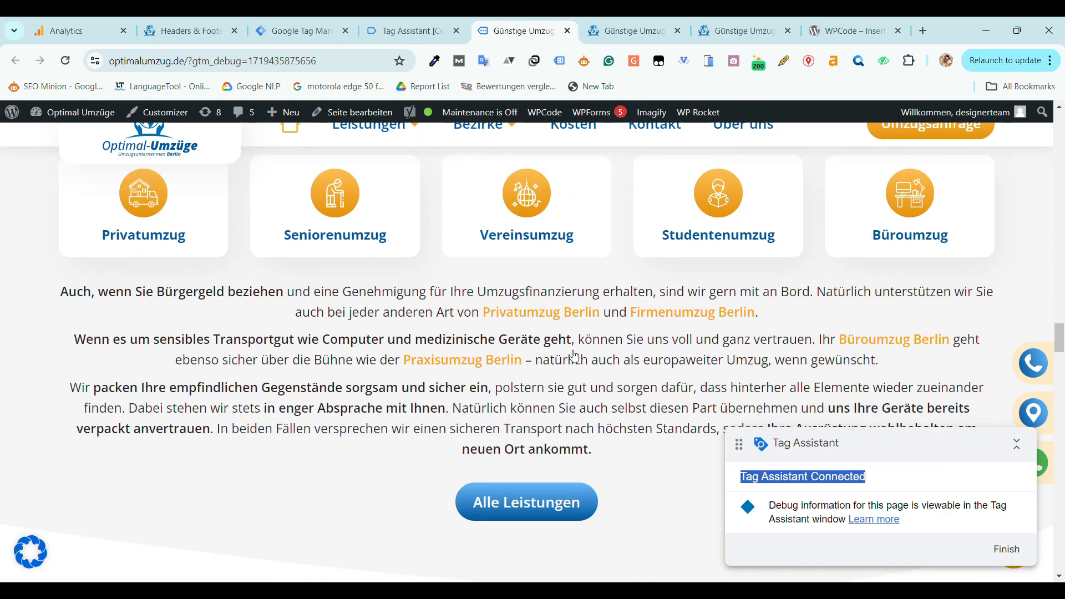
{"action": "scroll", "coordinate": [575, 360], "scroll_direction": "down", "scroll_amount": 7}
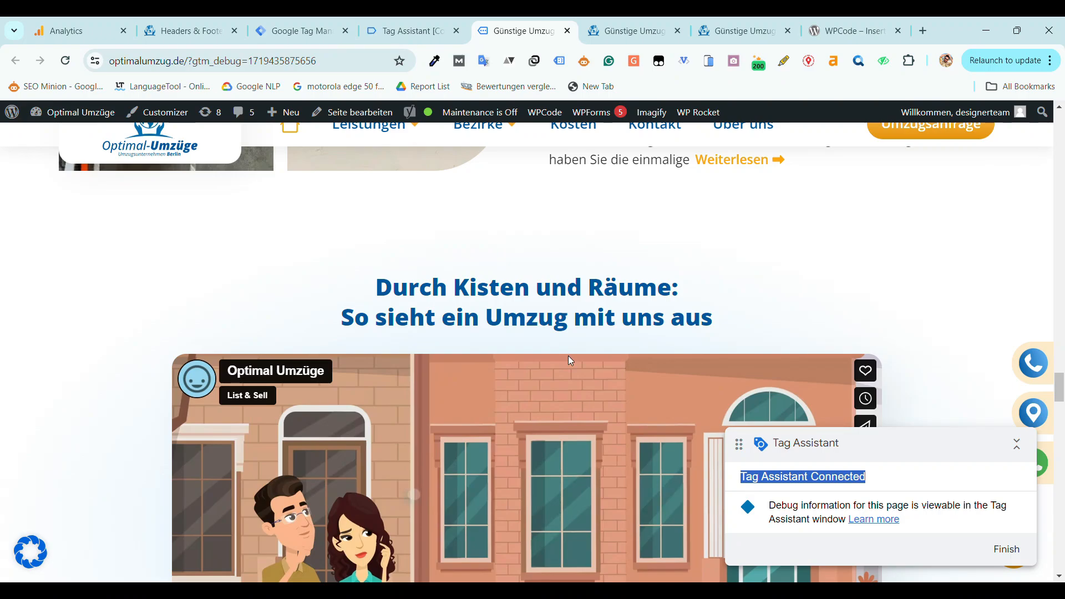
{"action": "scroll", "coordinate": [571, 361], "scroll_direction": "down", "scroll_amount": 7}
{"action": "scroll", "coordinate": [571, 363], "scroll_direction": "down", "scroll_amount": 15}
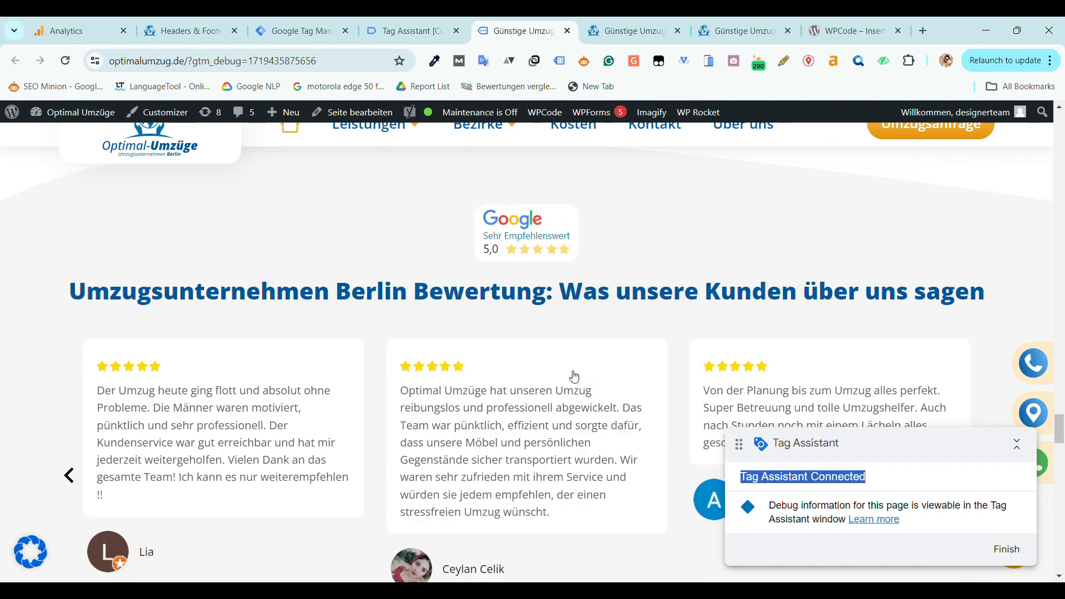
{"action": "scroll", "coordinate": [573, 378], "scroll_direction": "down", "scroll_amount": 15}
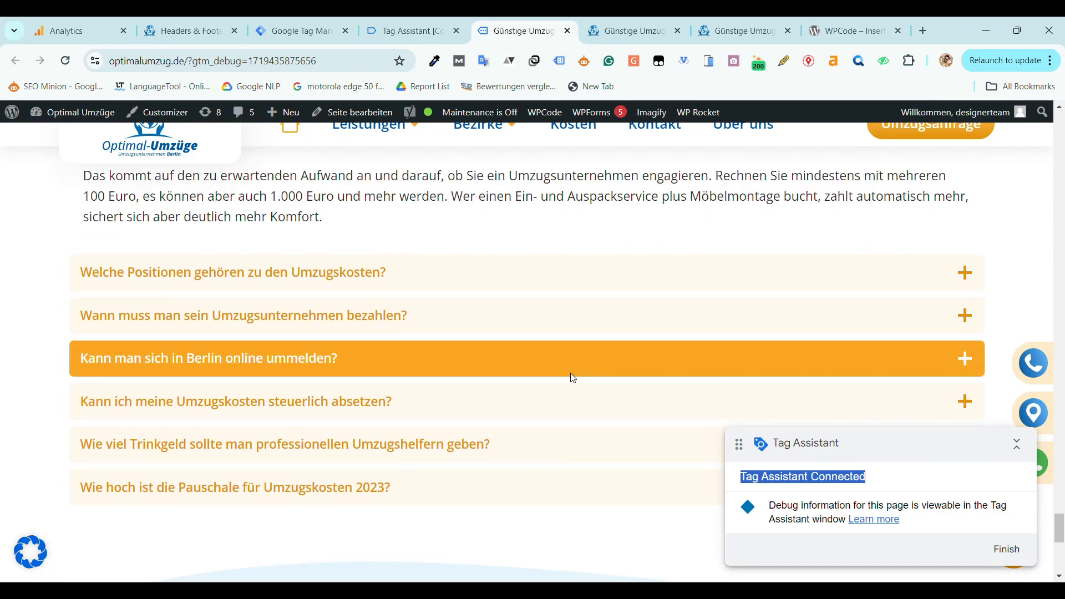
{"action": "scroll", "coordinate": [575, 377], "scroll_direction": "down", "scroll_amount": 8}
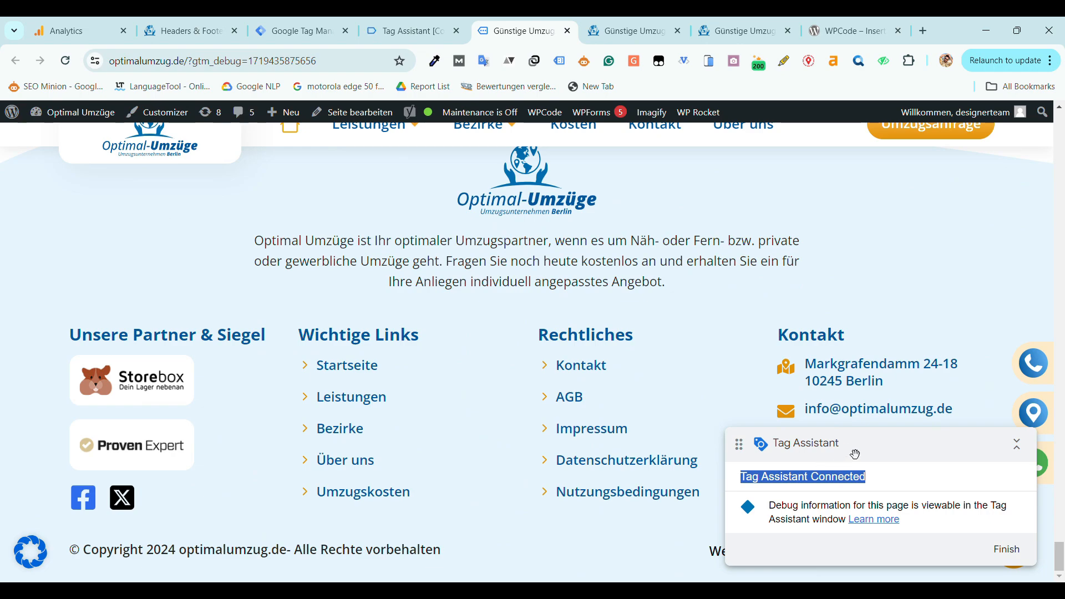
{"action": "left_click_drag", "start_coordinate": [854, 452], "coordinate": [486, 438]}
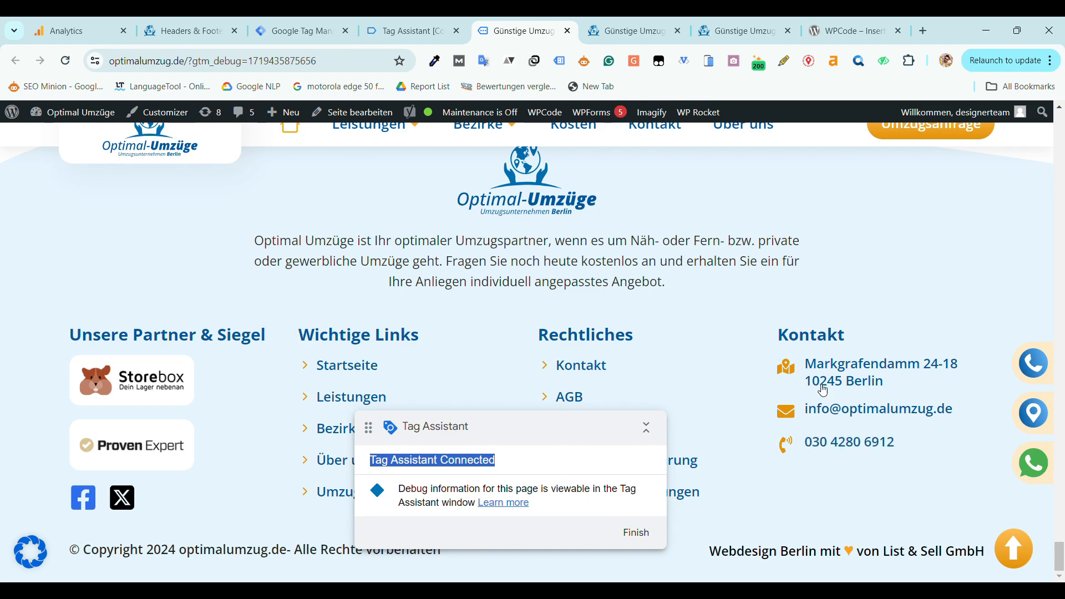
Dismiss Tag Assistant's connection message, examine the fired tags in the container summary and clear the recorded events.
{"action": "left_click", "coordinate": [396, 21]}
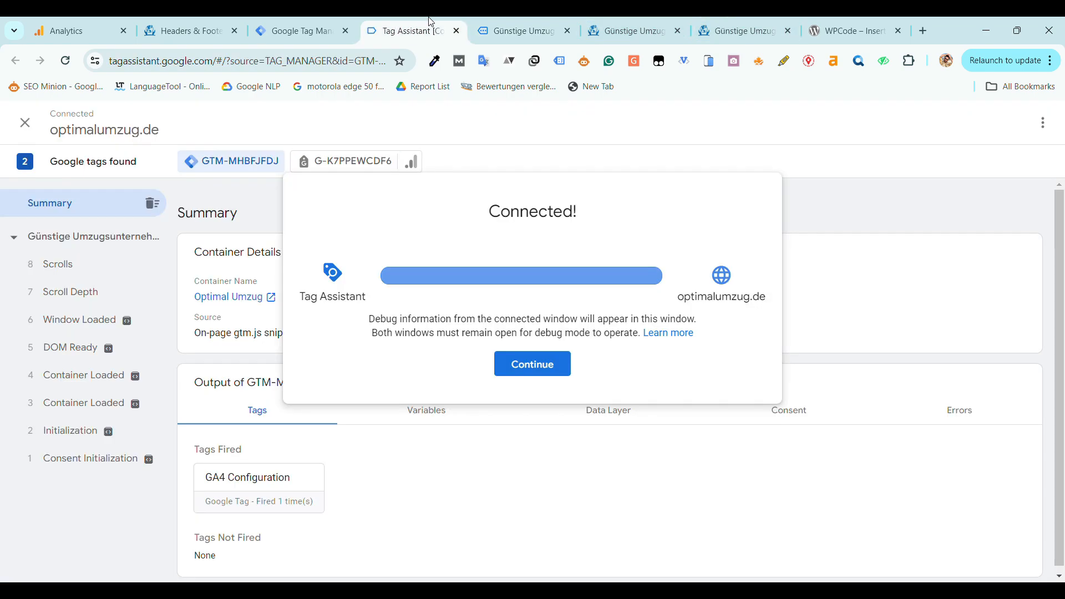
{"action": "left_click", "coordinate": [546, 362]}
{"action": "scroll", "coordinate": [495, 243], "scroll_direction": "up", "scroll_amount": 15}
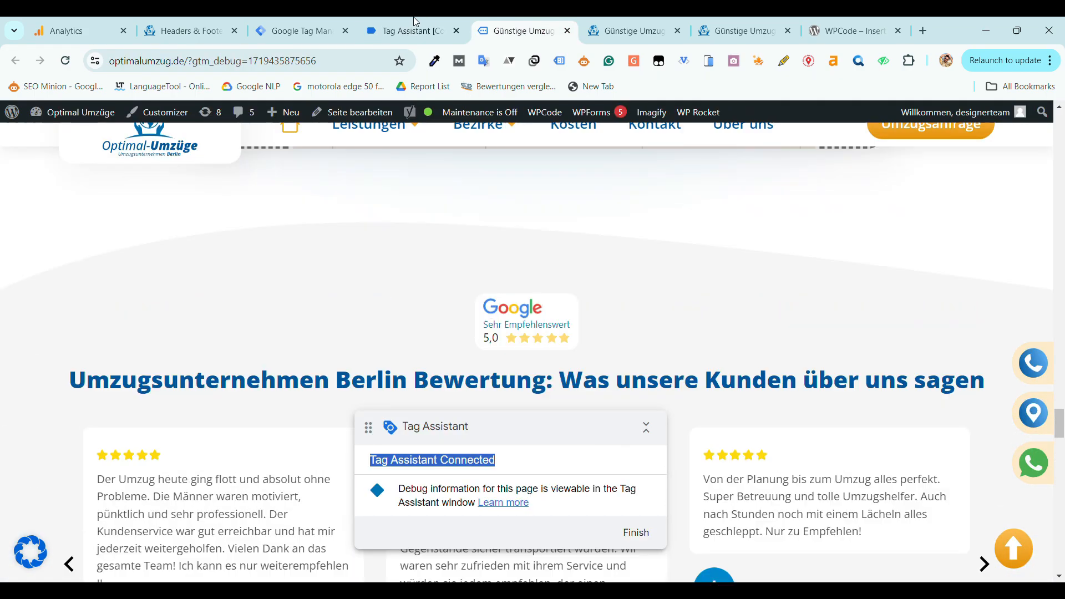
{"action": "left_click", "coordinate": [408, 31]}
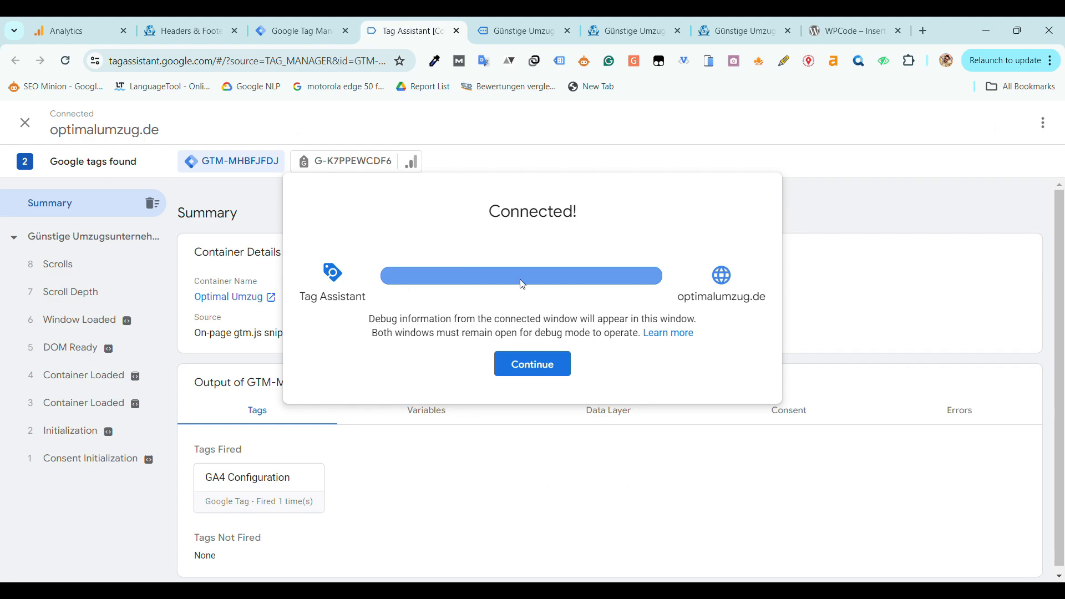
{"action": "left_click", "coordinate": [542, 364]}
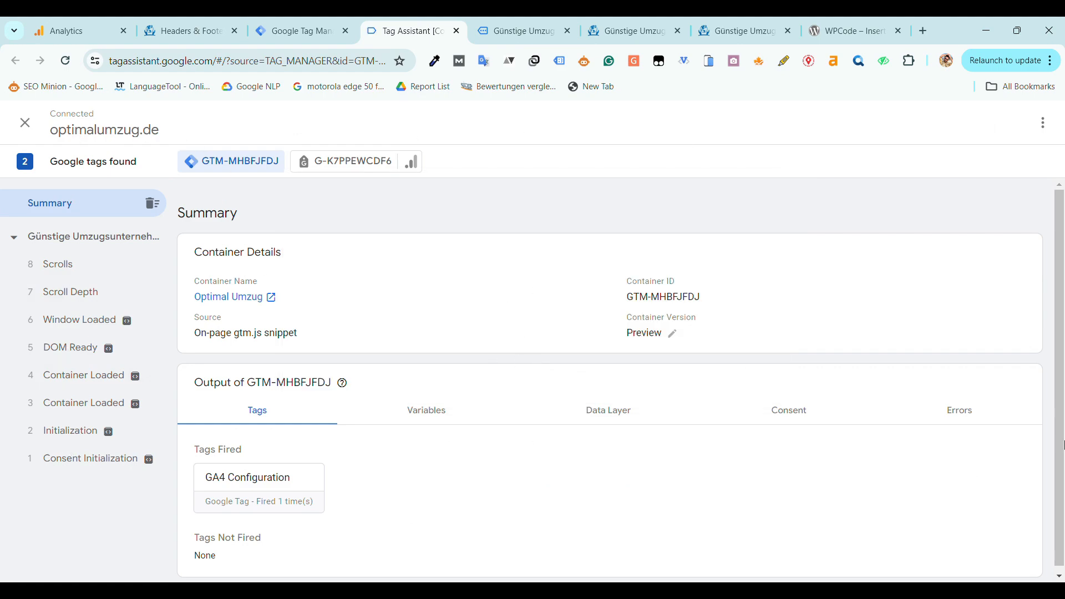
{"action": "left_click", "coordinate": [150, 203]}
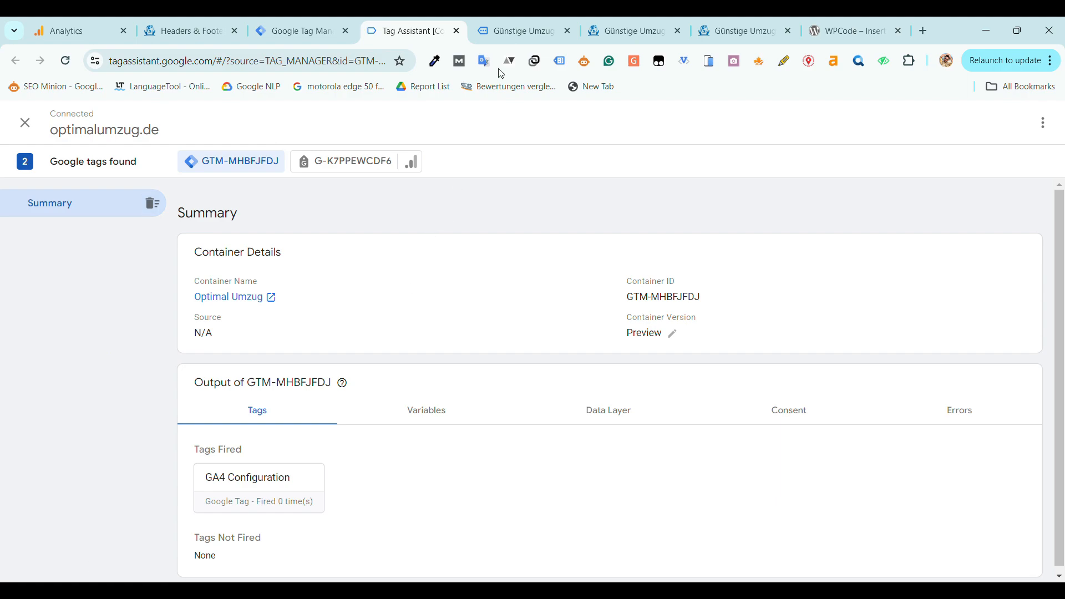
Return to Tag Assistant from the debugged homepage and close both the Tag Assistant and debugged site tabs.
{"action": "left_click", "coordinate": [505, 26]}
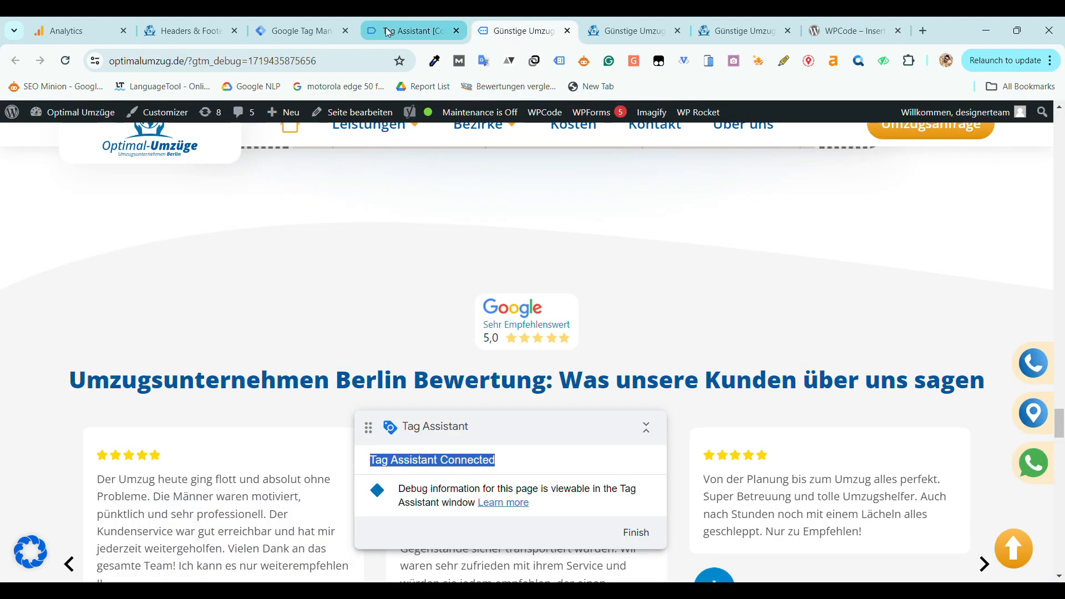
{"action": "left_click", "coordinate": [389, 34]}
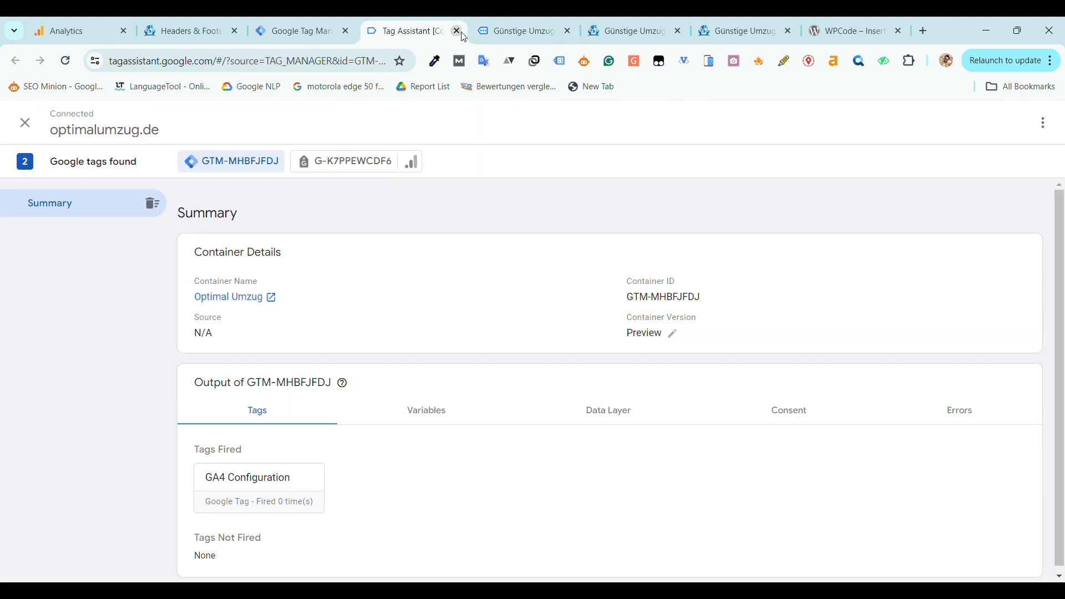
{"action": "left_click", "coordinate": [462, 34]}
{"action": "left_click", "coordinate": [480, 30]}
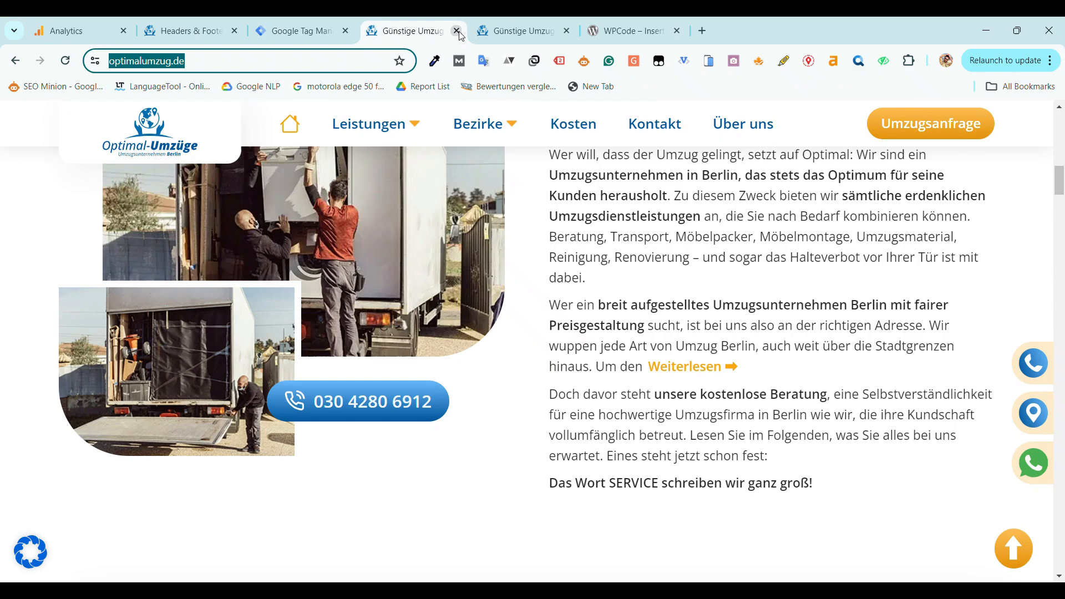
In the Tag Manager workspace, enable the built-in variables Click Element, Click Classes, Click ID, Click Target, Click URL and Click Text.
{"action": "left_click", "coordinate": [337, 22]}
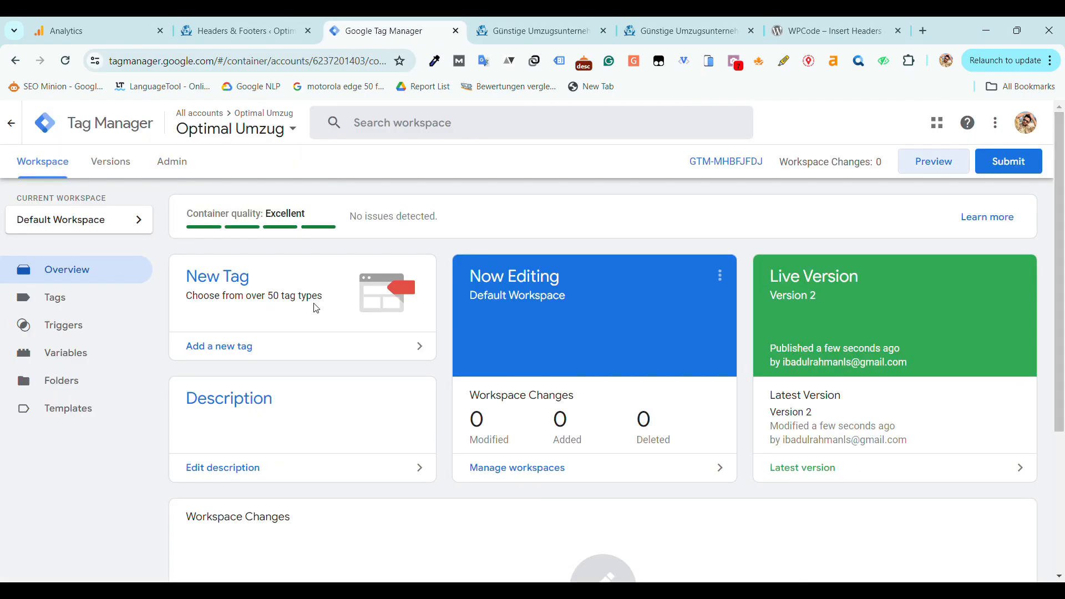
{"action": "left_click", "coordinate": [87, 353]}
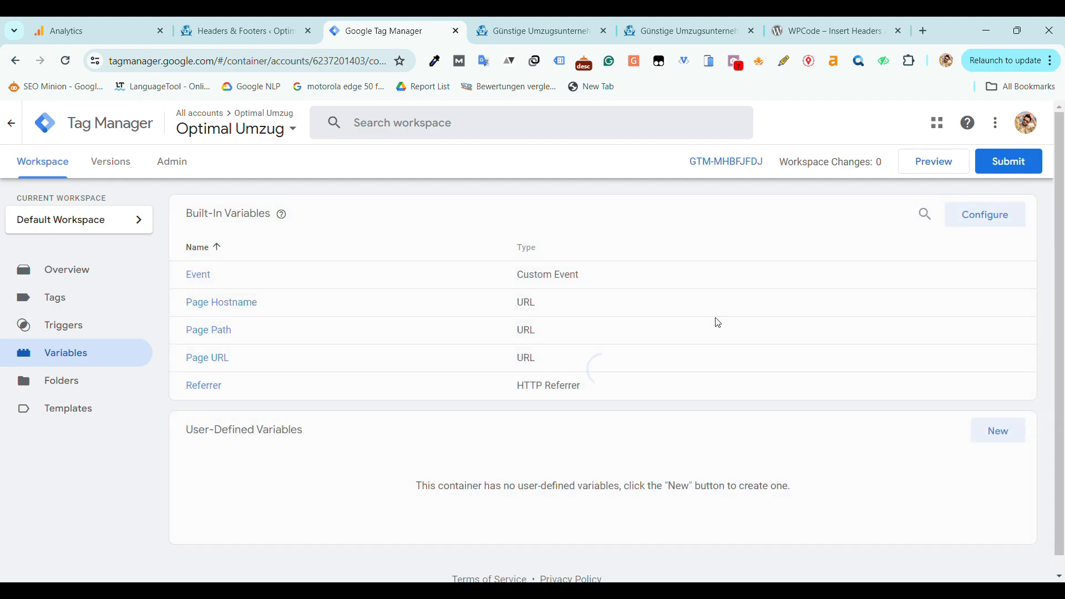
{"action": "left_click", "coordinate": [987, 224]}
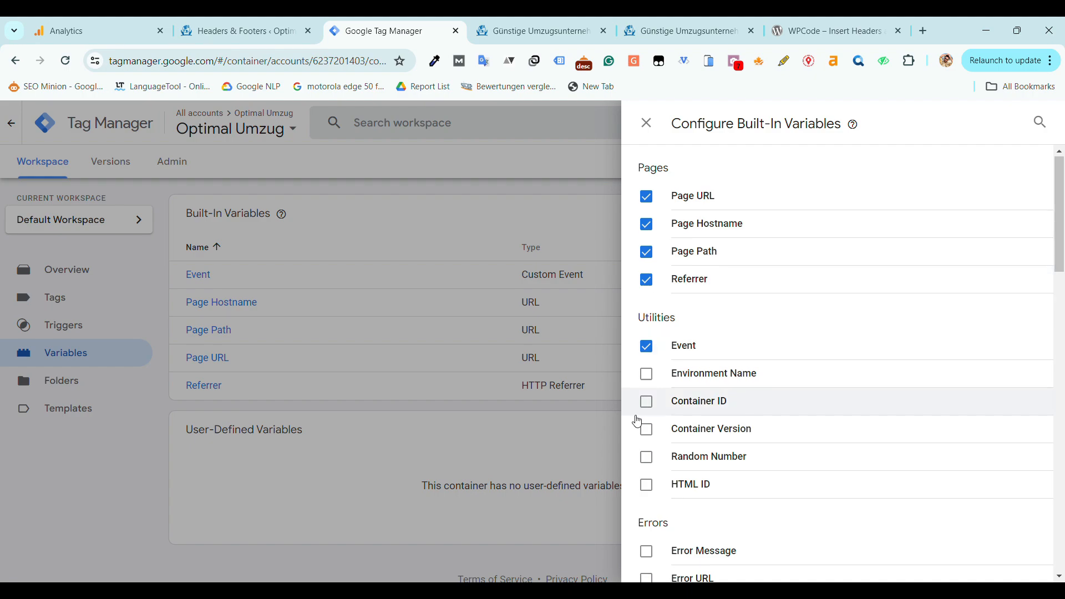
{"action": "scroll", "coordinate": [638, 422], "scroll_direction": "down", "scroll_amount": 7}
{"action": "scroll", "coordinate": [685, 345], "scroll_direction": "down", "scroll_amount": 3}
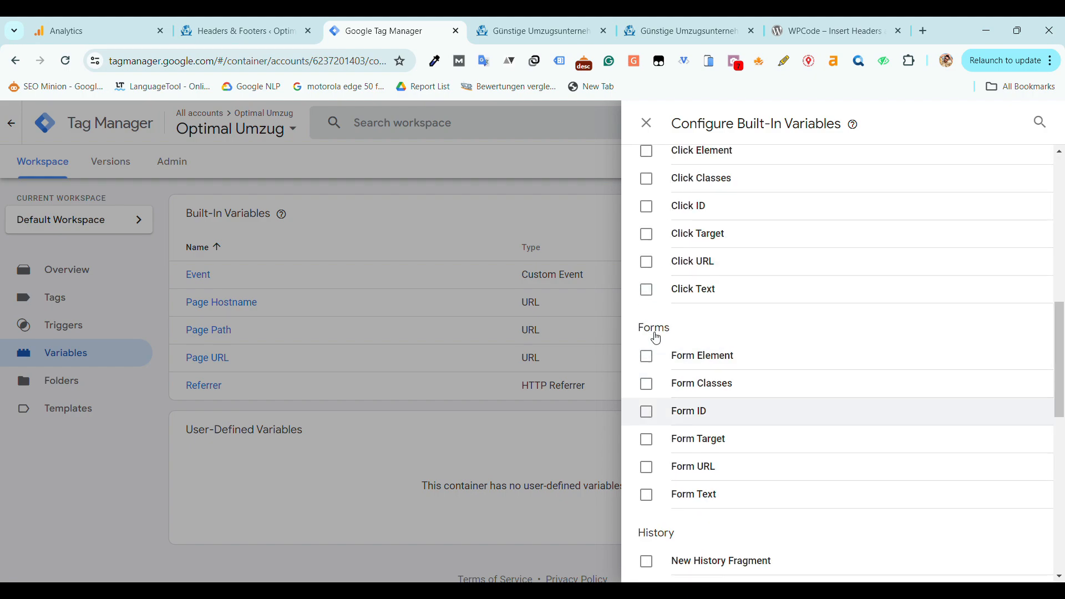
{"action": "scroll", "coordinate": [656, 333], "scroll_direction": "up", "scroll_amount": 1}
{"action": "left_click", "coordinate": [649, 218]}
{"action": "left_click", "coordinate": [650, 245]}
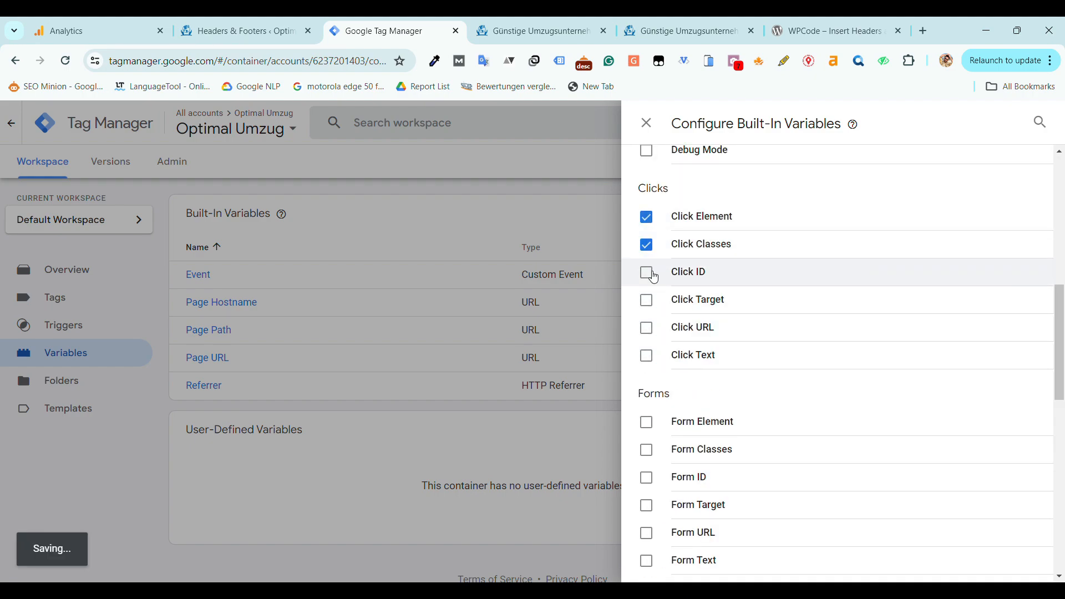
{"action": "left_click", "coordinate": [652, 274]}
{"action": "left_click", "coordinate": [649, 301]}
{"action": "left_click", "coordinate": [647, 328]}
{"action": "left_click", "coordinate": [648, 356]}
Enable the built-in variables Form Element, Form Classes, Form ID, Form Target, Form URL and Form Text, and close the variable configuration.
{"action": "scroll", "coordinate": [660, 383], "scroll_direction": "down", "scroll_amount": 1}
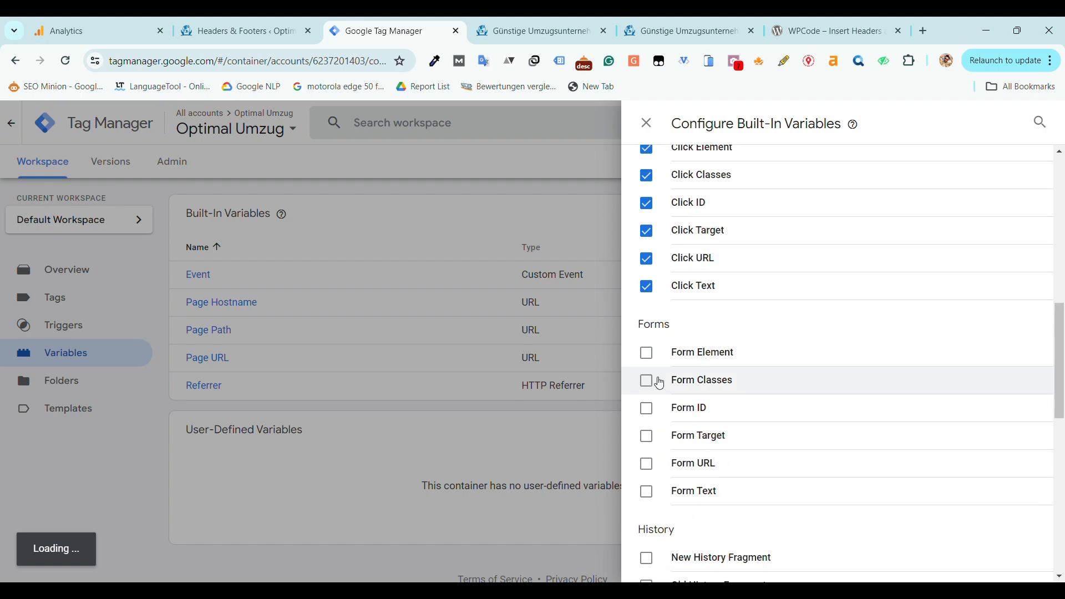
{"action": "left_click", "coordinate": [650, 356]}
{"action": "left_click", "coordinate": [649, 382]}
{"action": "left_click", "coordinate": [649, 410]}
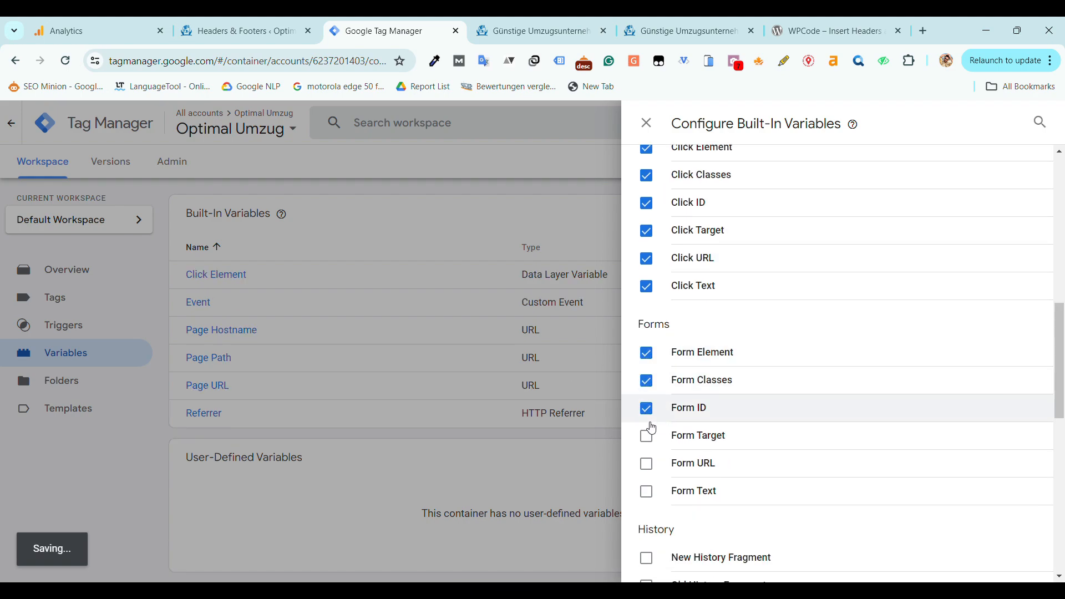
{"action": "left_click", "coordinate": [648, 435]}
{"action": "left_click", "coordinate": [649, 465]}
{"action": "left_click", "coordinate": [649, 492]}
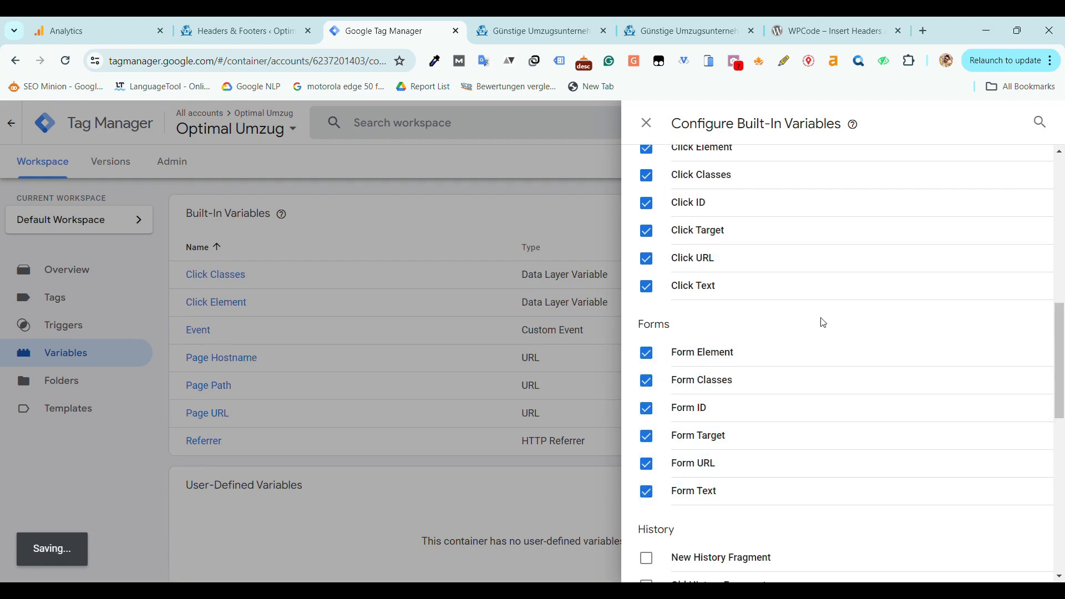
{"action": "scroll", "coordinate": [823, 320], "scroll_direction": "up", "scroll_amount": 2}
{"action": "scroll", "coordinate": [792, 374], "scroll_direction": "down", "scroll_amount": 12}
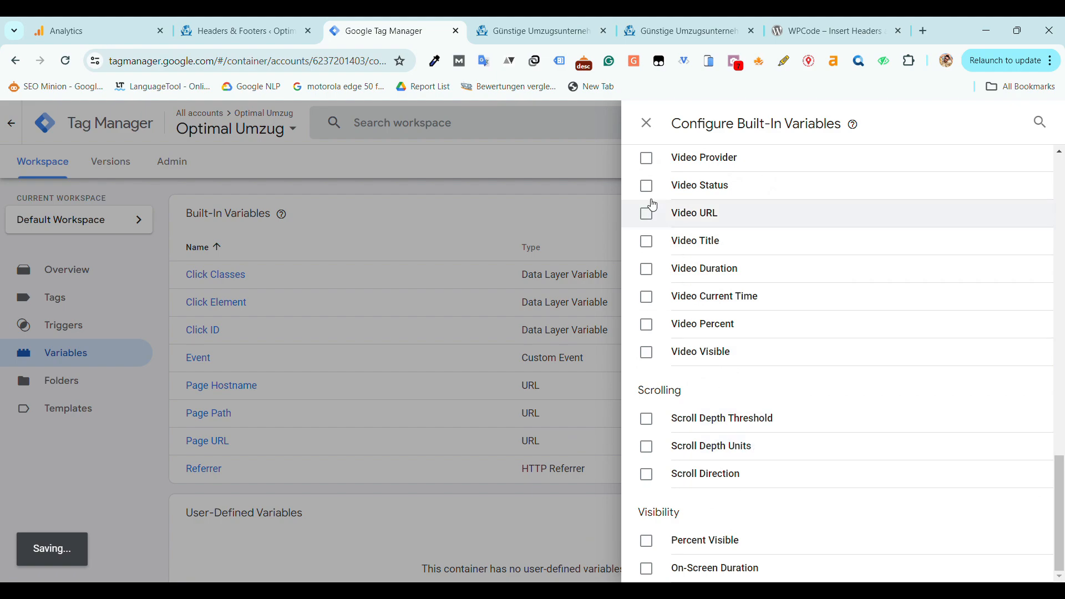
{"action": "left_click", "coordinate": [647, 125]}
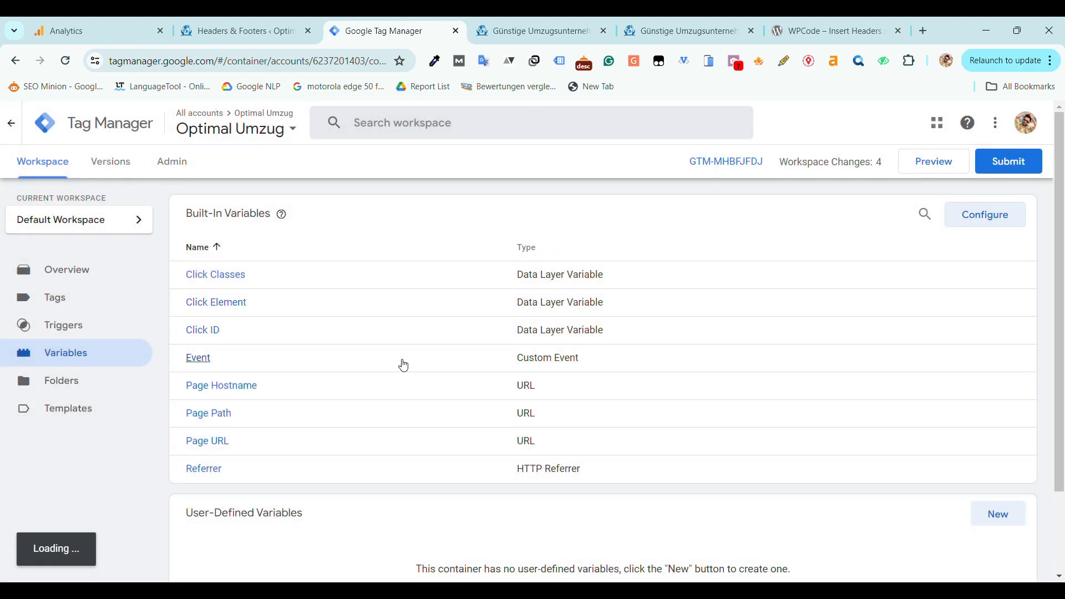
Review the workspace's list of built-in variables, including the click and form variables.
{"action": "scroll", "coordinate": [388, 377], "scroll_direction": "down", "scroll_amount": 1}
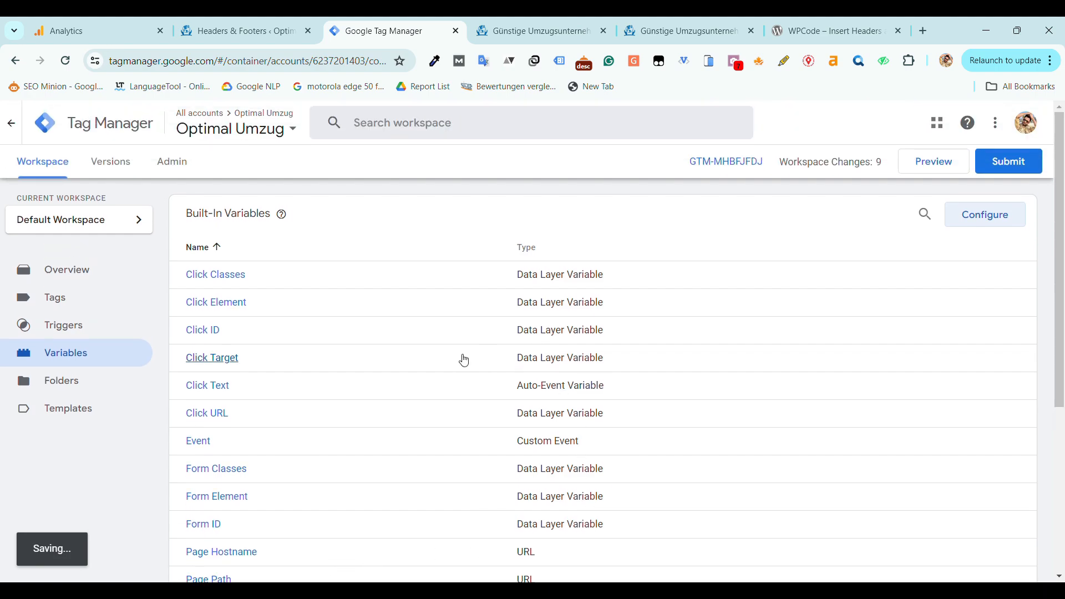
{"action": "scroll", "coordinate": [465, 361], "scroll_direction": "down", "scroll_amount": 2}
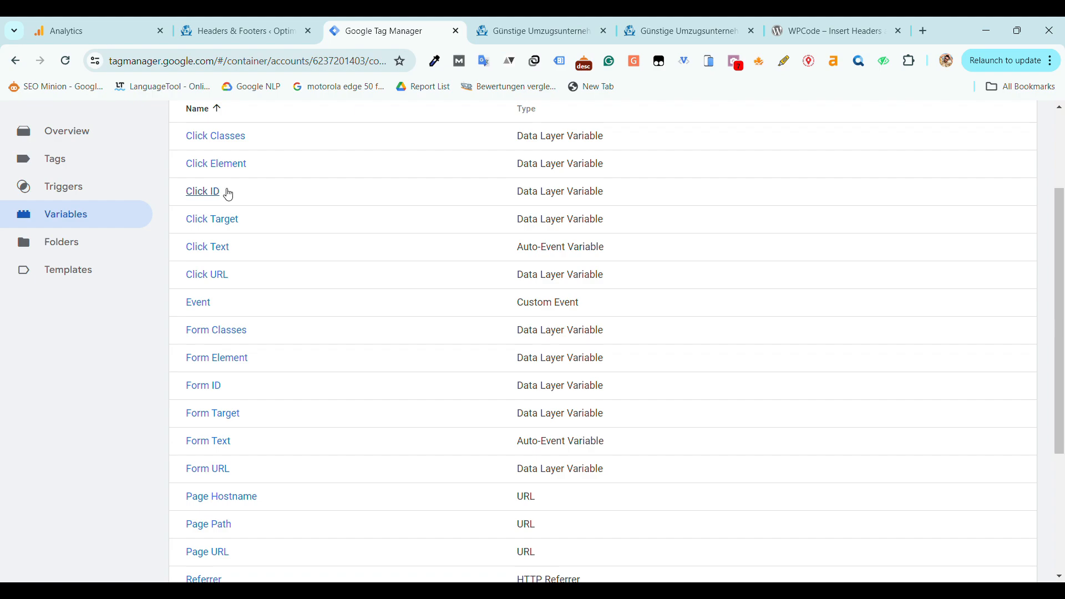
{"action": "scroll", "coordinate": [62, 319], "scroll_direction": "up", "scroll_amount": 3}
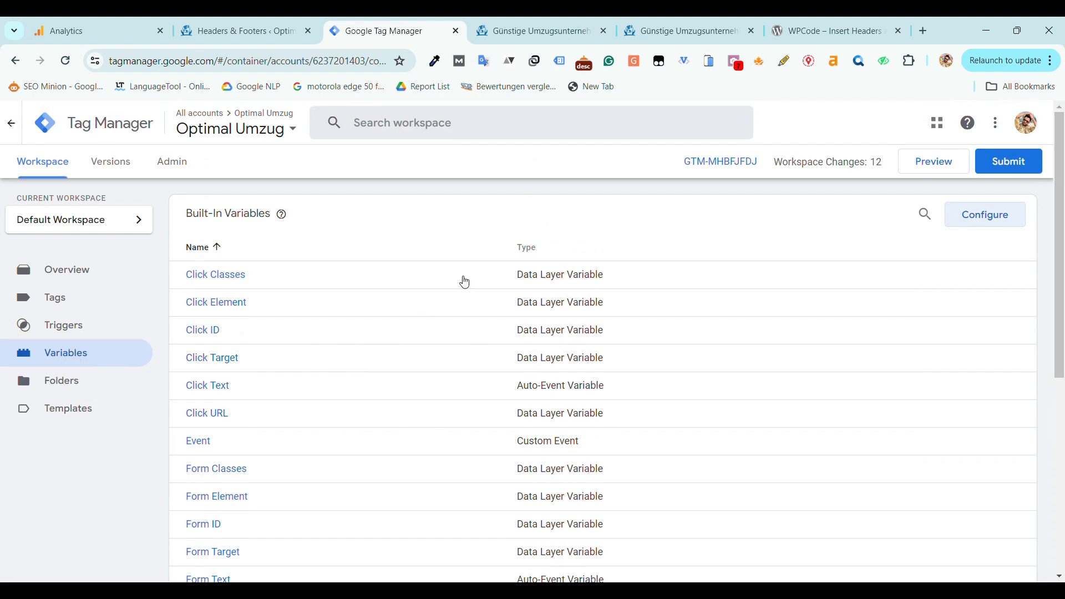
{"action": "scroll", "coordinate": [368, 461], "scroll_direction": "down", "scroll_amount": 5}
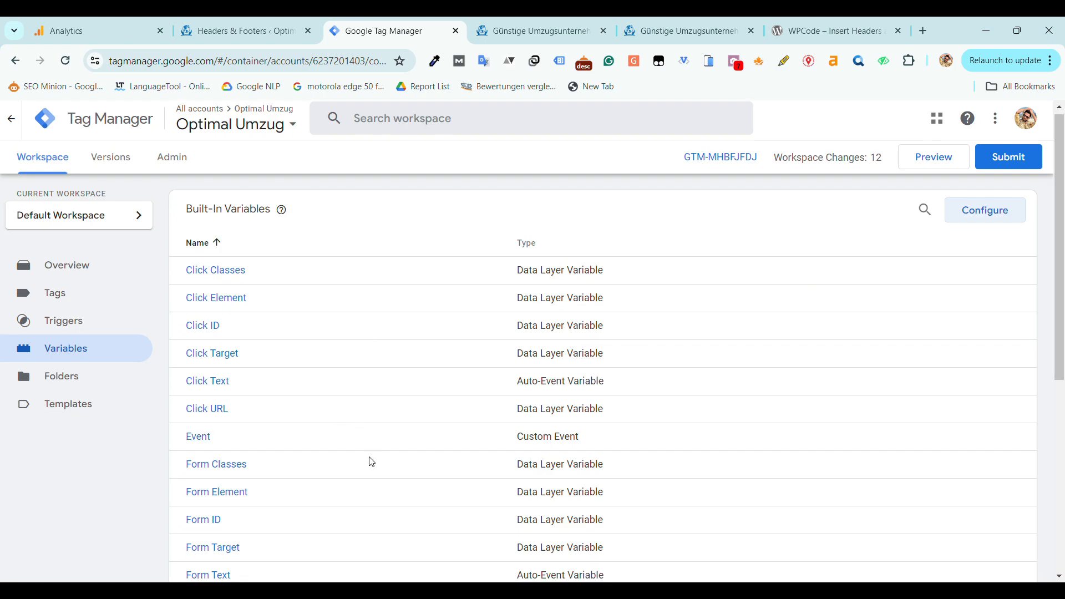
{"action": "scroll", "coordinate": [372, 462], "scroll_direction": "up", "scroll_amount": 6}
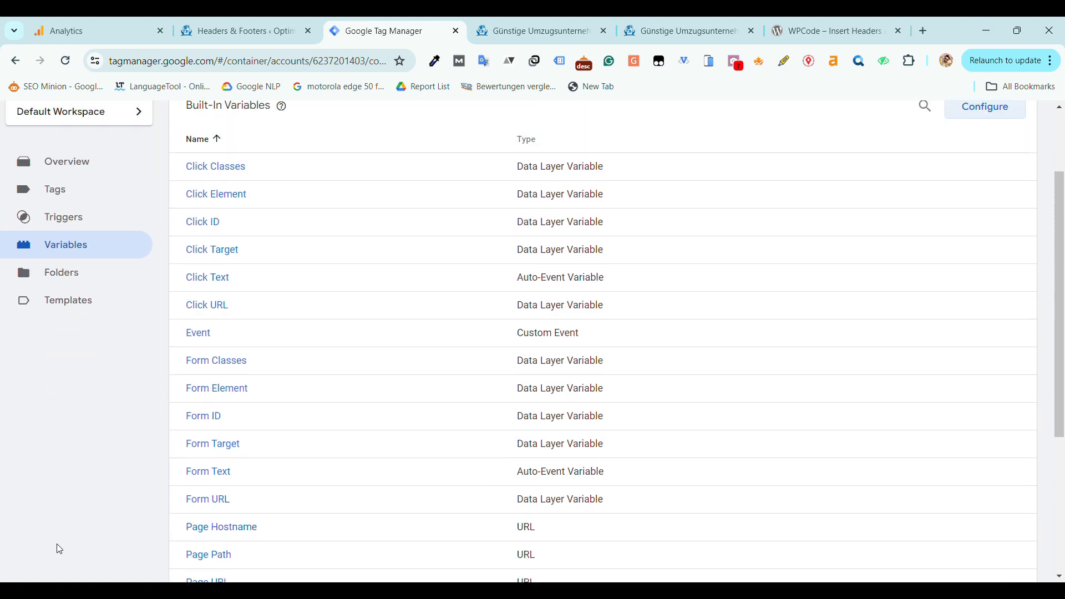
{"action": "scroll", "coordinate": [217, 466], "scroll_direction": "down", "scroll_amount": 1}
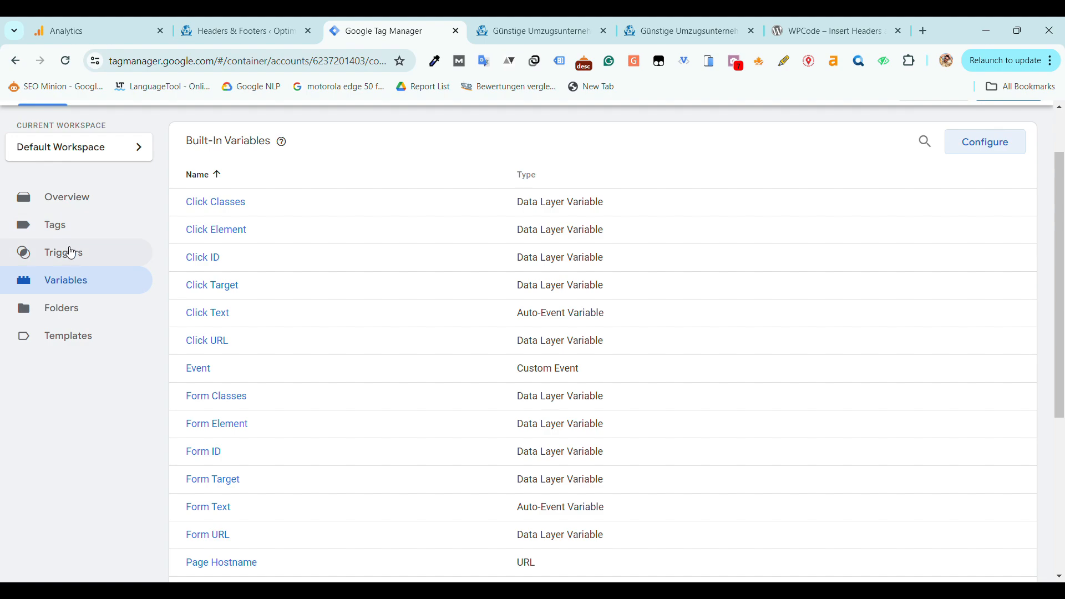
{"action": "scroll", "coordinate": [730, 215], "scroll_direction": "up", "scroll_amount": 1}
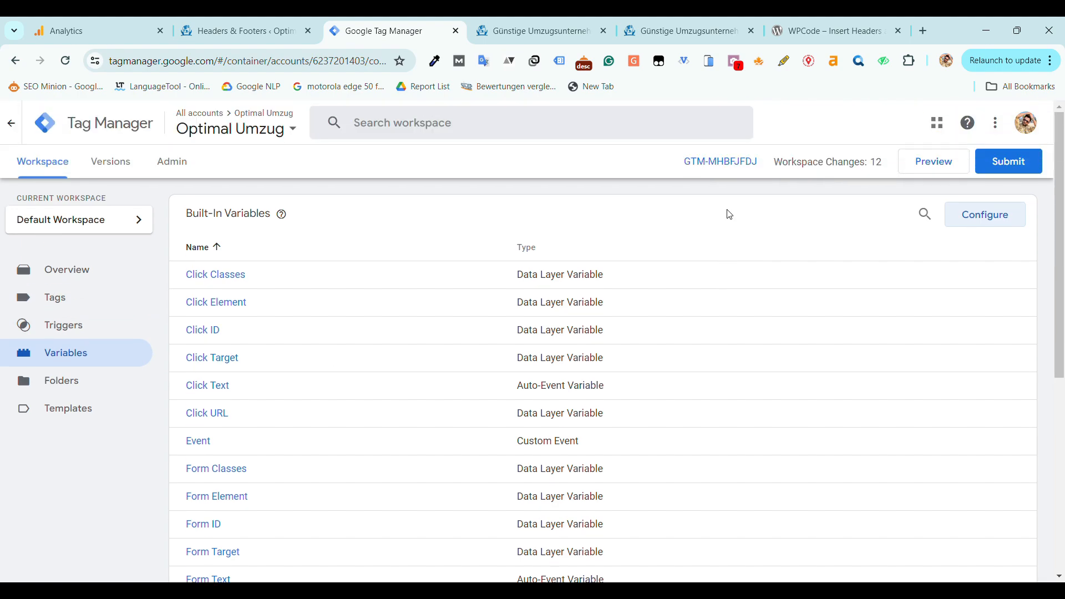
{"action": "left_click", "coordinate": [928, 162]}
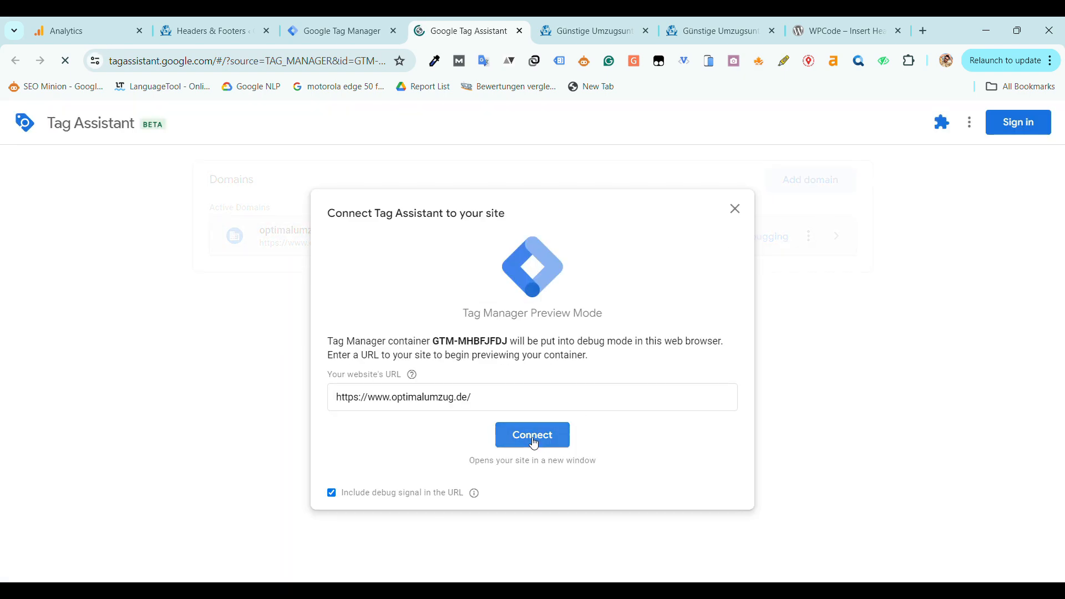
{"action": "left_click", "coordinate": [534, 444]}
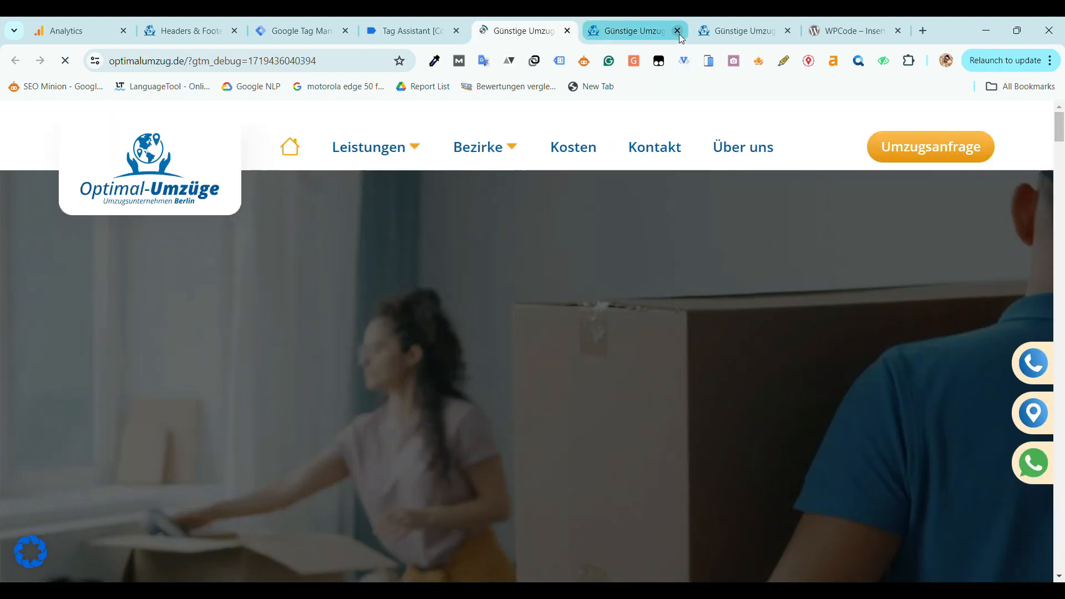
{"action": "left_click", "coordinate": [678, 32]}
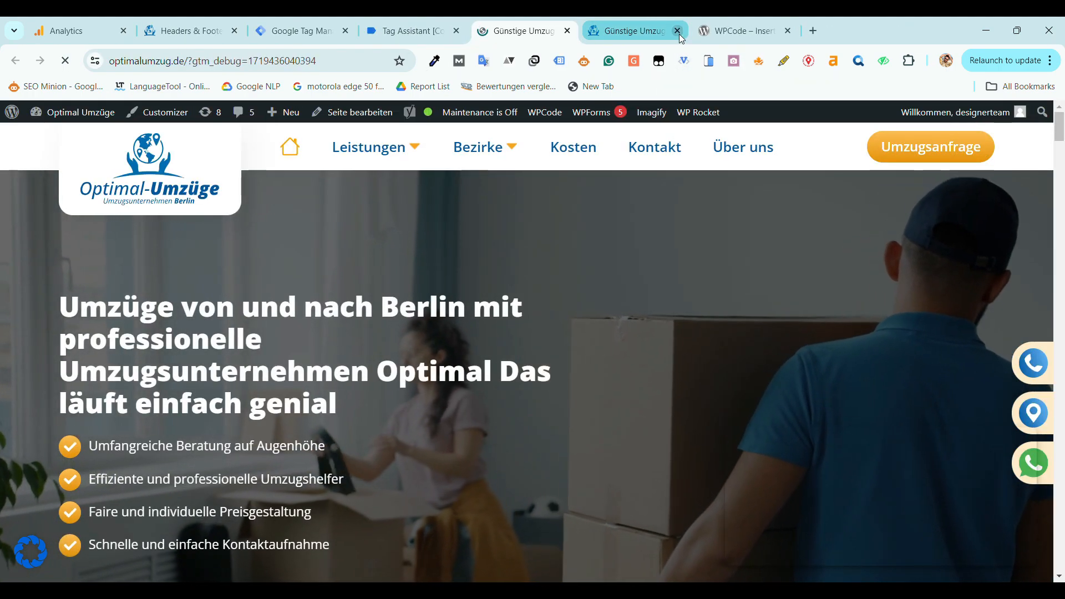
{"action": "left_click_drag", "start_coordinate": [619, 30], "coordinate": [719, 21]}
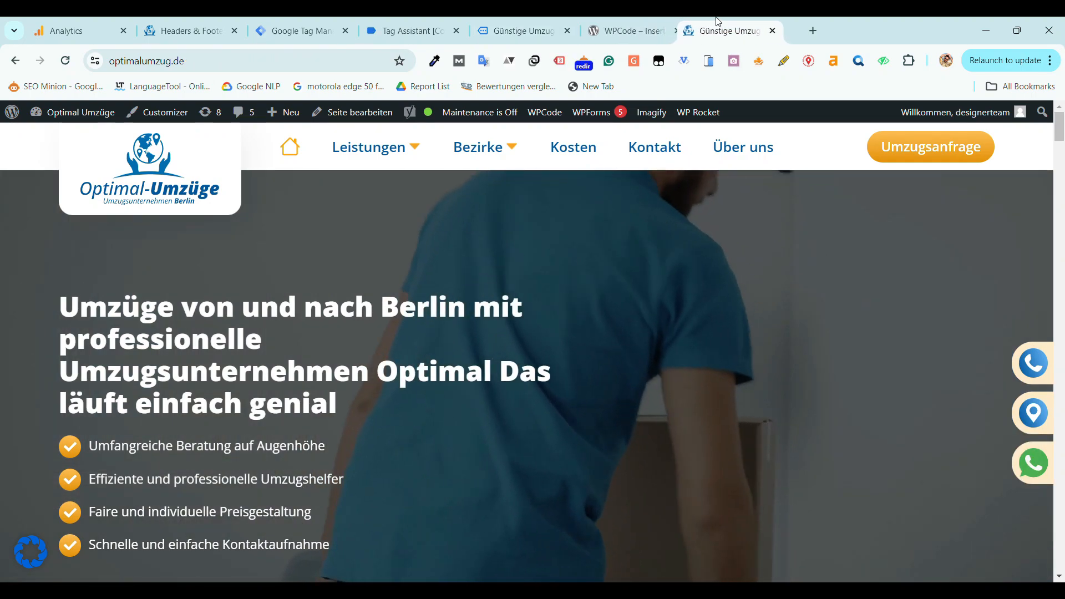
{"action": "left_click", "coordinate": [556, 21]}
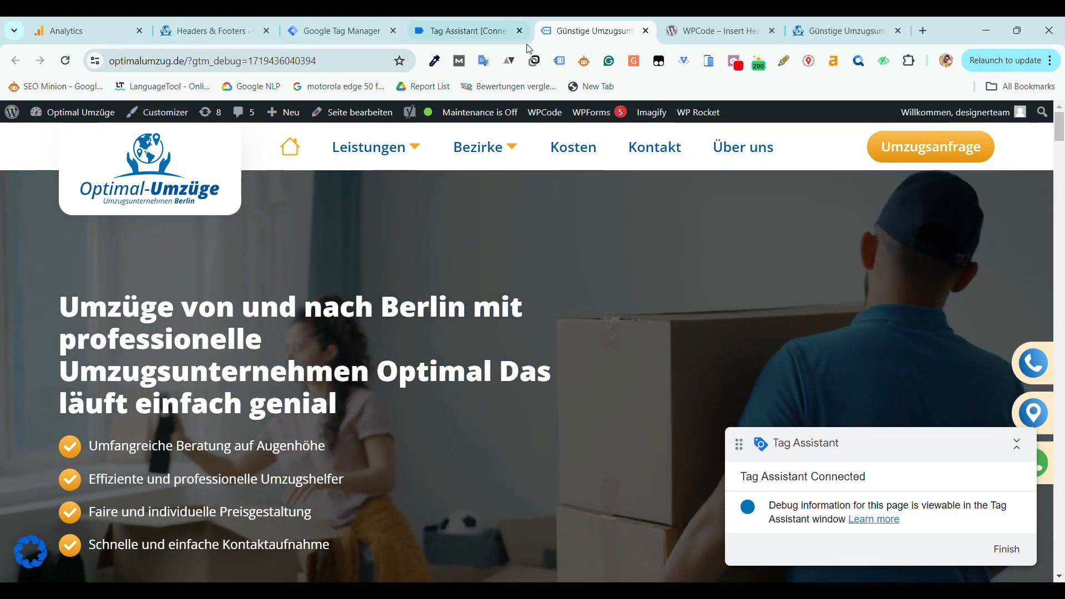
Check the debug URL and Tag Assistant connection on the homepage, and examine the GA4 Configuration tag's firing status in Tag Assistant's summary.
{"action": "left_click_drag", "start_coordinate": [312, 61], "coordinate": [175, 62]}
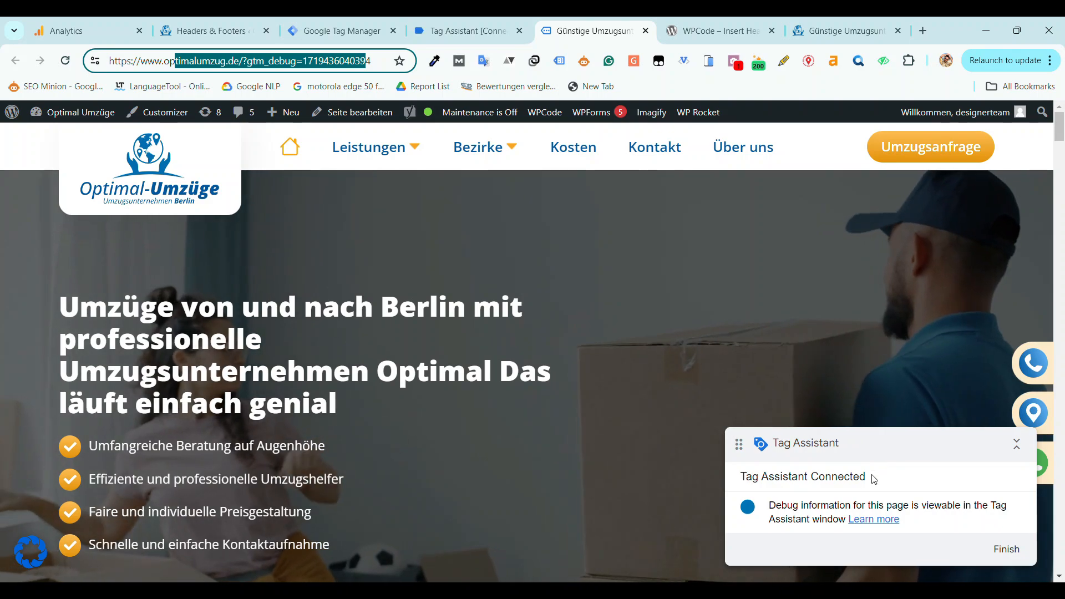
{"action": "left_click_drag", "start_coordinate": [875, 480], "coordinate": [771, 435]}
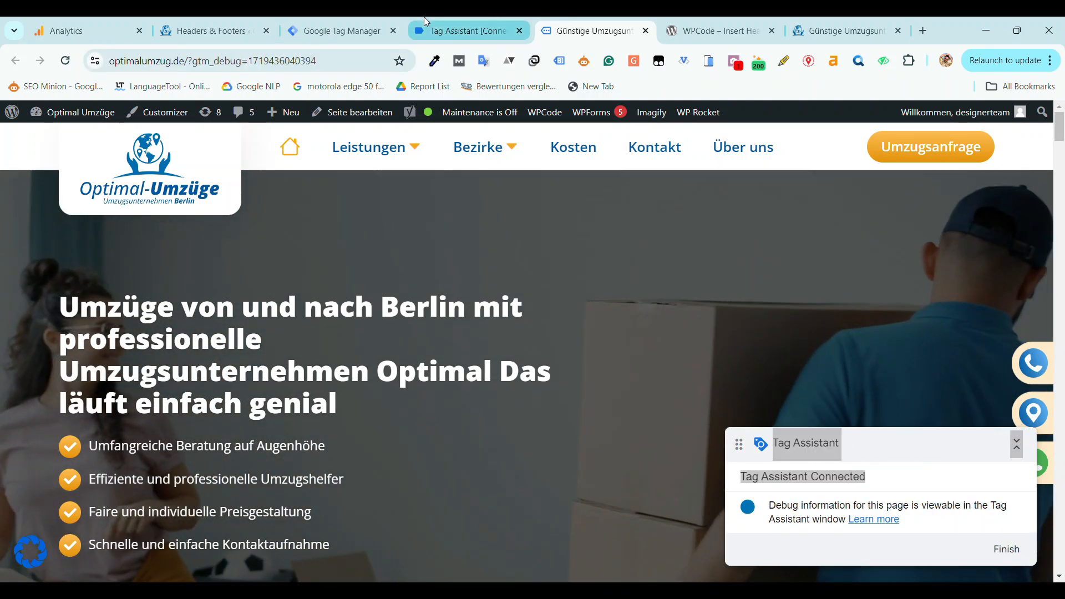
{"action": "left_click", "coordinate": [425, 23]}
{"action": "left_click", "coordinate": [529, 364]}
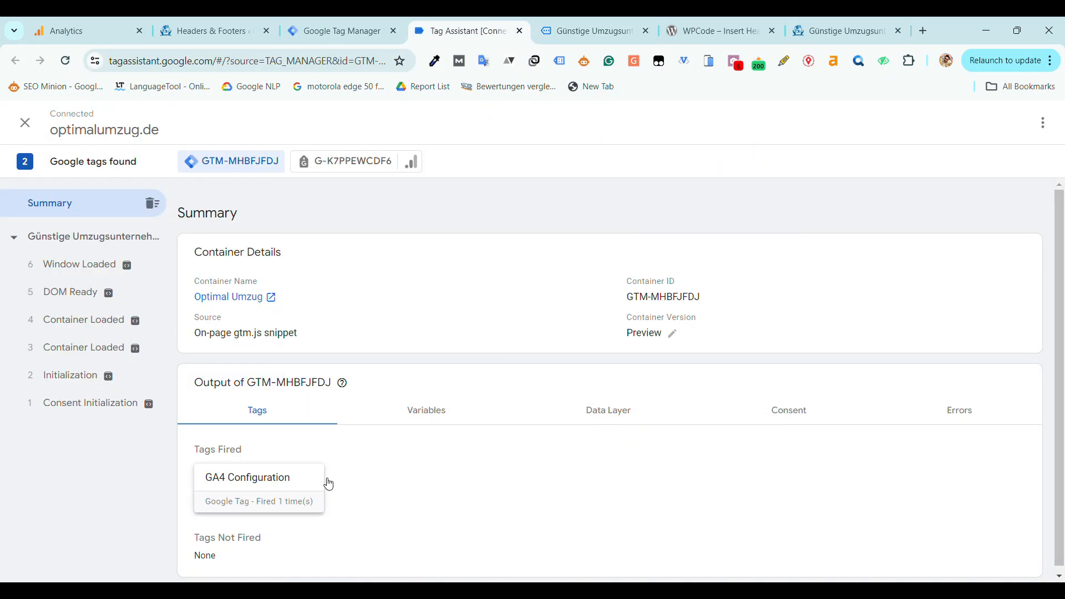
{"action": "left_click_drag", "start_coordinate": [364, 509], "coordinate": [221, 477]}
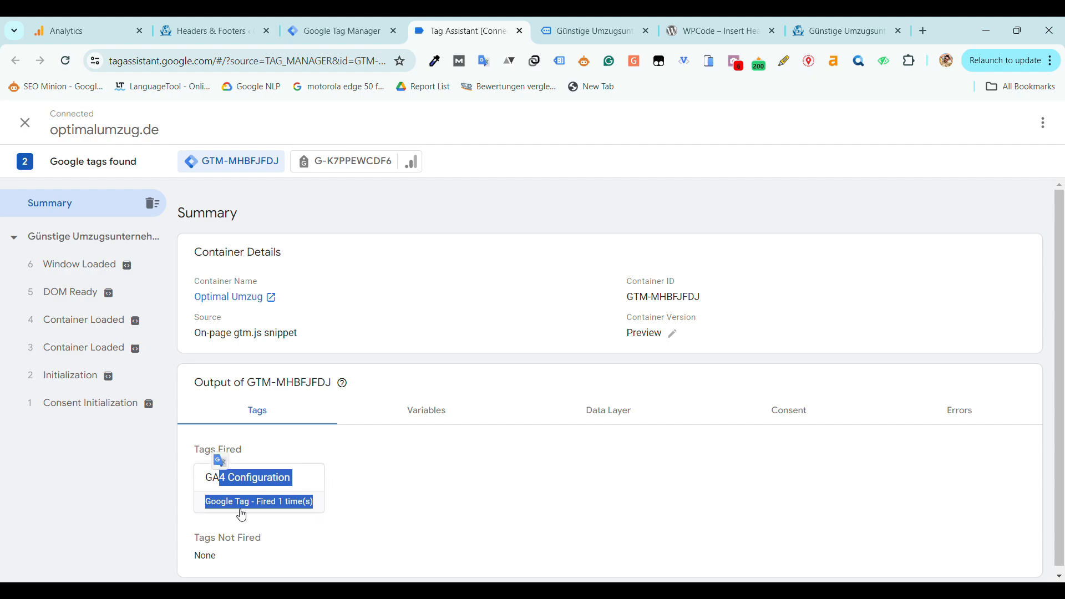
{"action": "left_click", "coordinate": [384, 530]}
{"action": "left_click_drag", "start_coordinate": [364, 508], "coordinate": [201, 477]}
{"action": "left_click", "coordinate": [436, 481]}
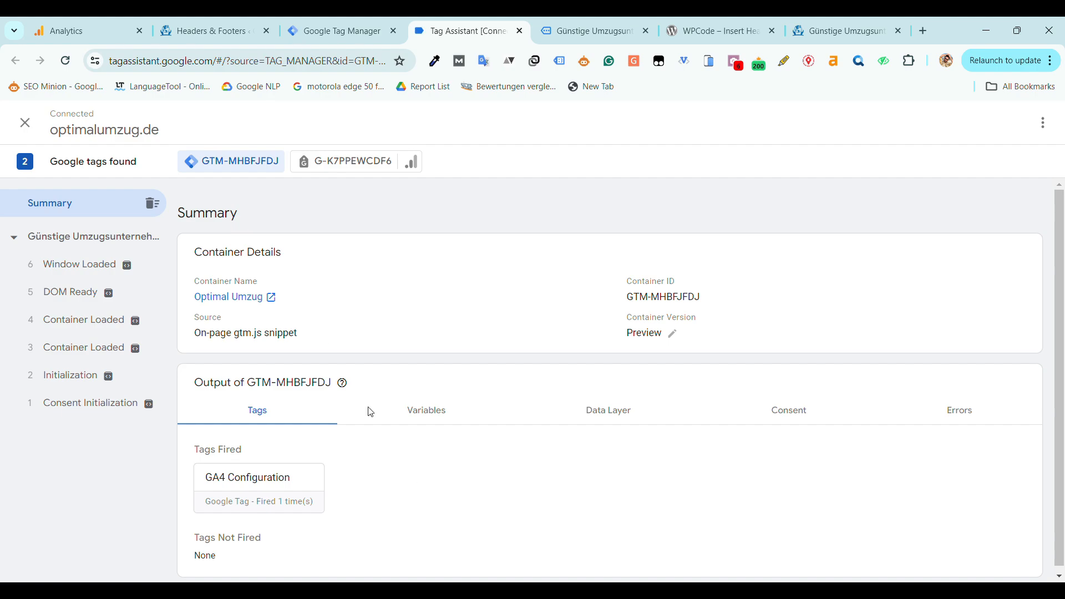
Clear the recorded events in Tag Assistant, switch to the debug homepage and trigger the blue phone number link below the truck photos.
{"action": "left_click", "coordinate": [154, 205]}
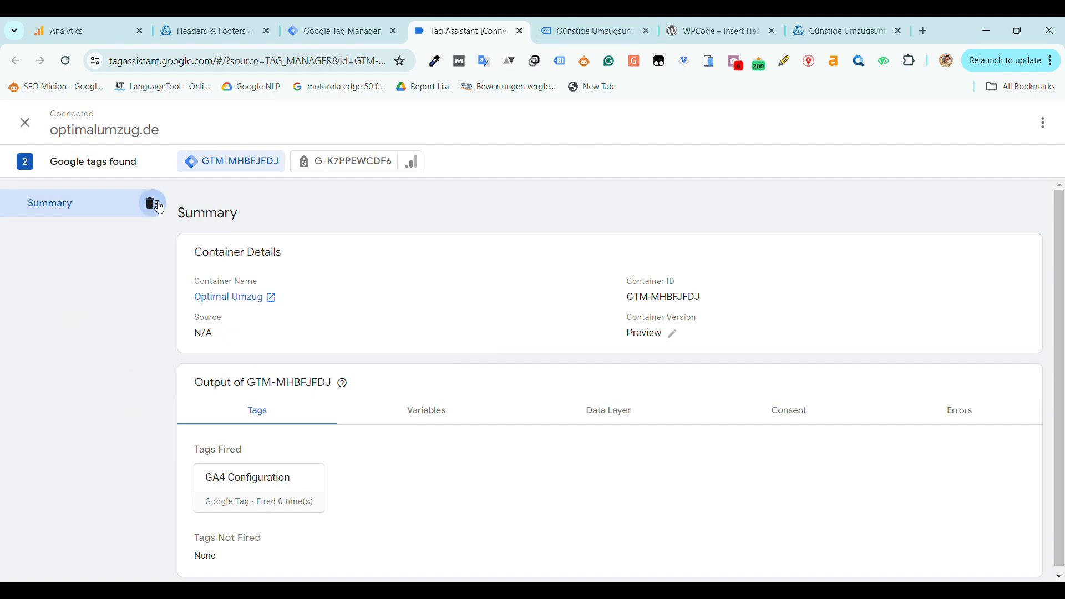
{"action": "left_click", "coordinate": [577, 23]}
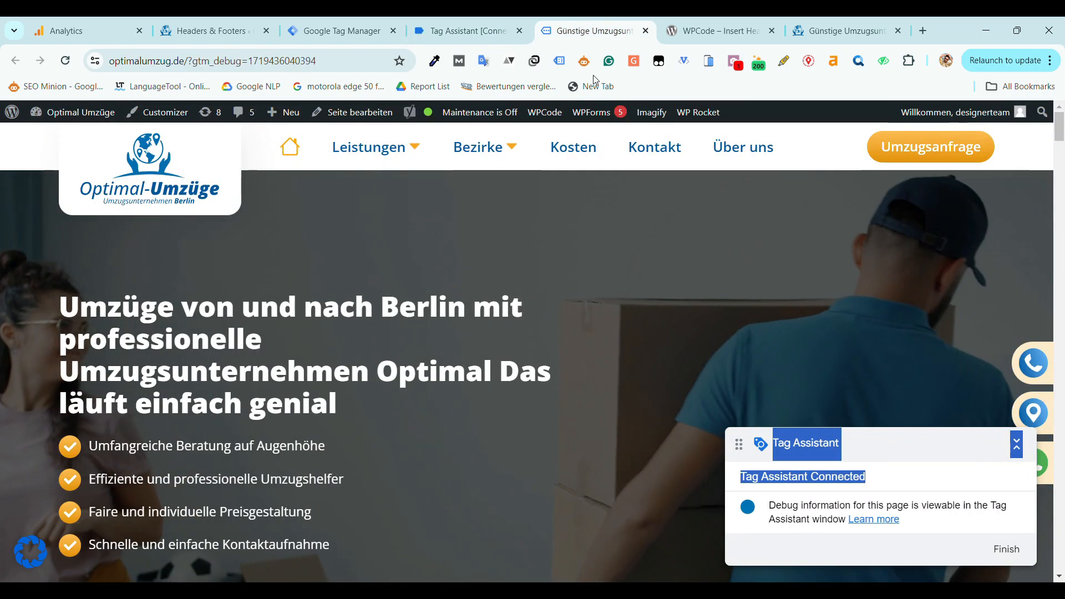
{"action": "scroll", "coordinate": [622, 339], "scroll_direction": "down", "scroll_amount": 6}
{"action": "scroll", "coordinate": [624, 344], "scroll_direction": "up", "scroll_amount": 8}
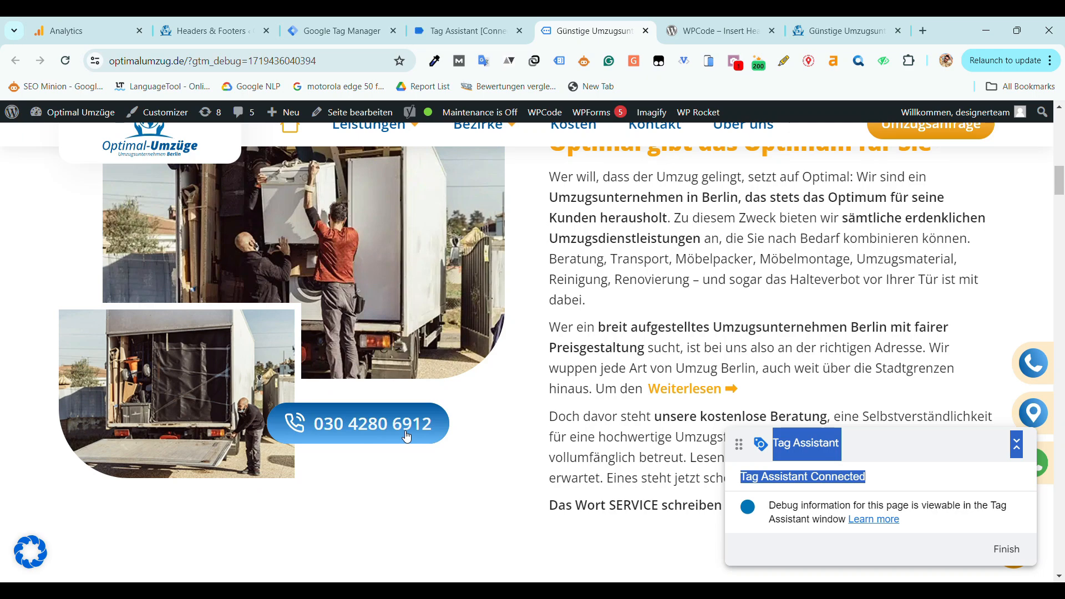
{"action": "left_click", "coordinate": [375, 425]}
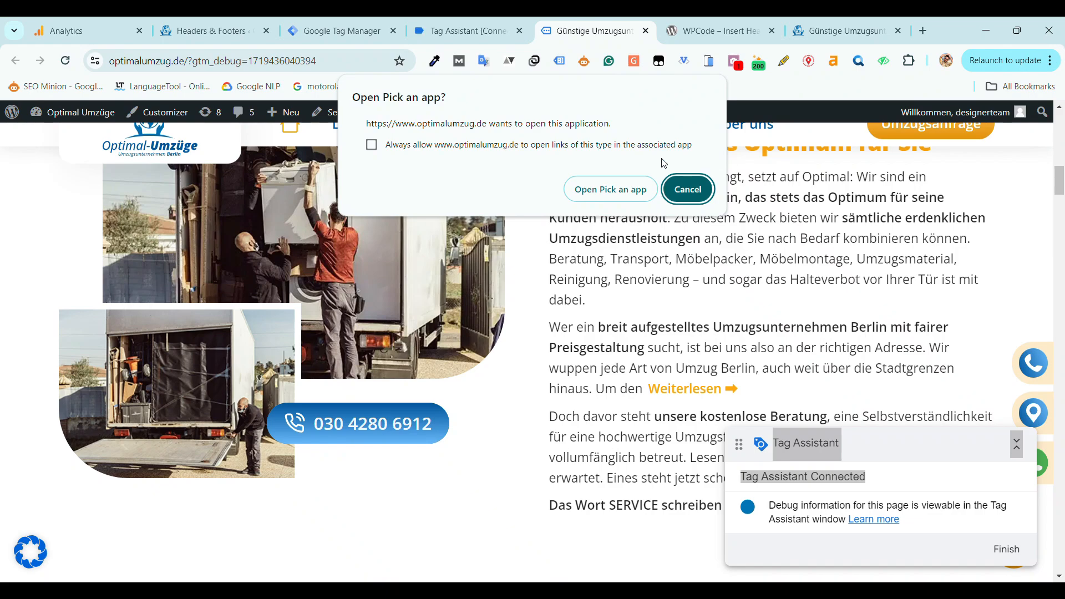
Return to Tag Assistant and compare the recorded Link Click and Outbound Clicks events.
{"action": "left_click", "coordinate": [479, 21]}
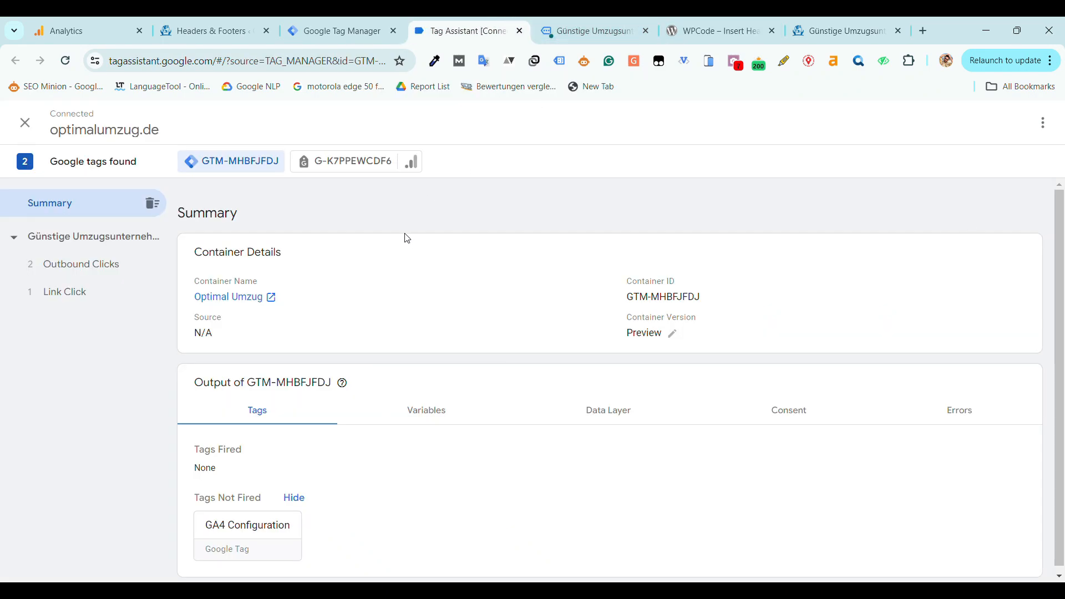
{"action": "left_click", "coordinate": [105, 295]}
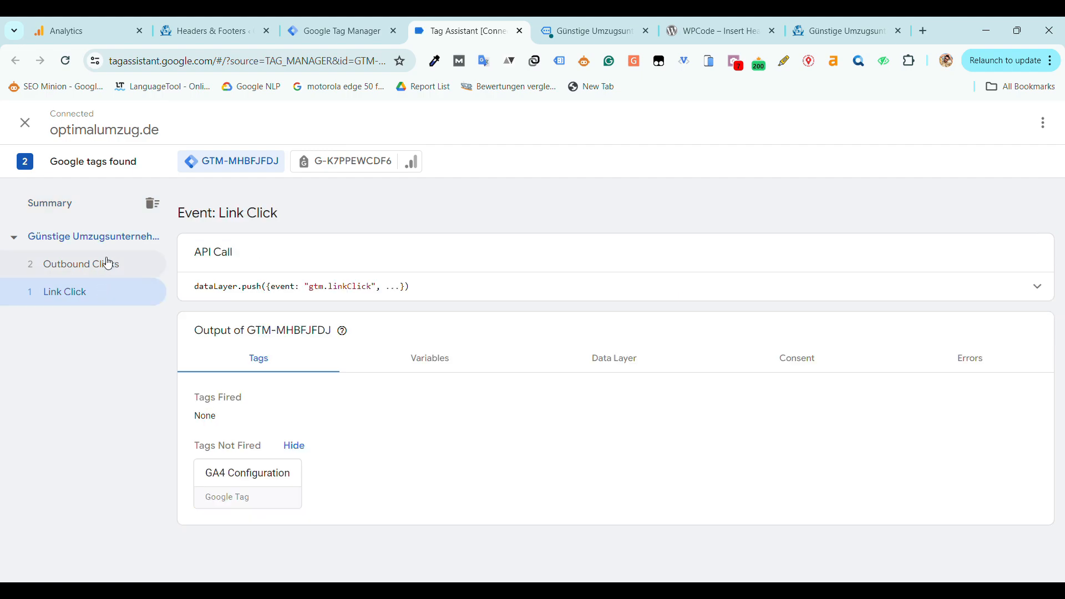
{"action": "left_click", "coordinate": [109, 264]}
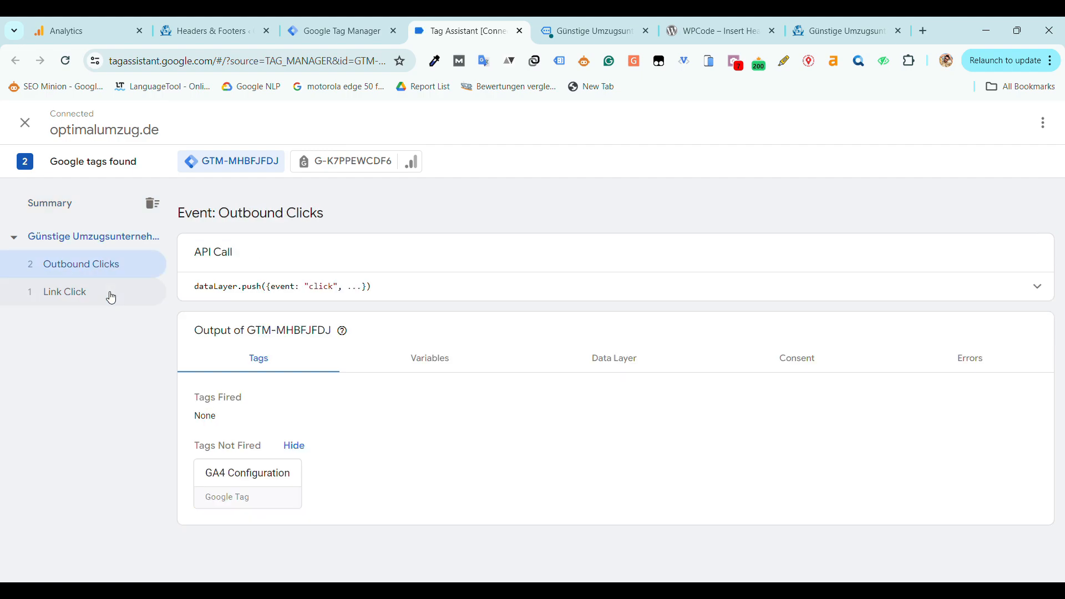
{"action": "left_click", "coordinate": [111, 298]}
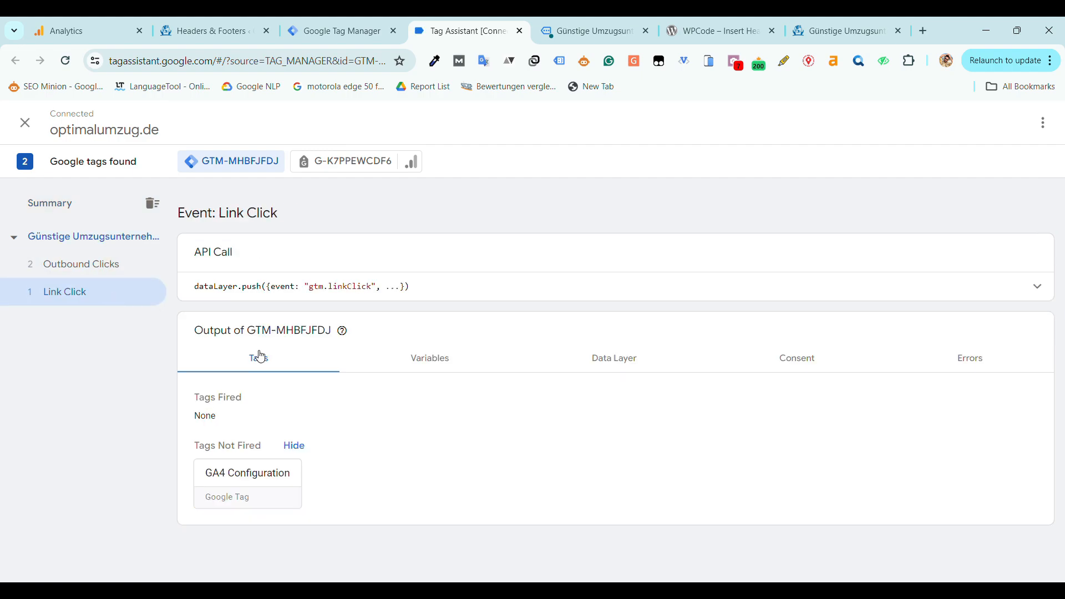
Examine the Link Click event's variables, especially Click Element, Click ID, Click Target, Click Text and Click URL.
{"action": "left_click", "coordinate": [429, 367]}
{"action": "scroll", "coordinate": [455, 380], "scroll_direction": "down", "scroll_amount": 6}
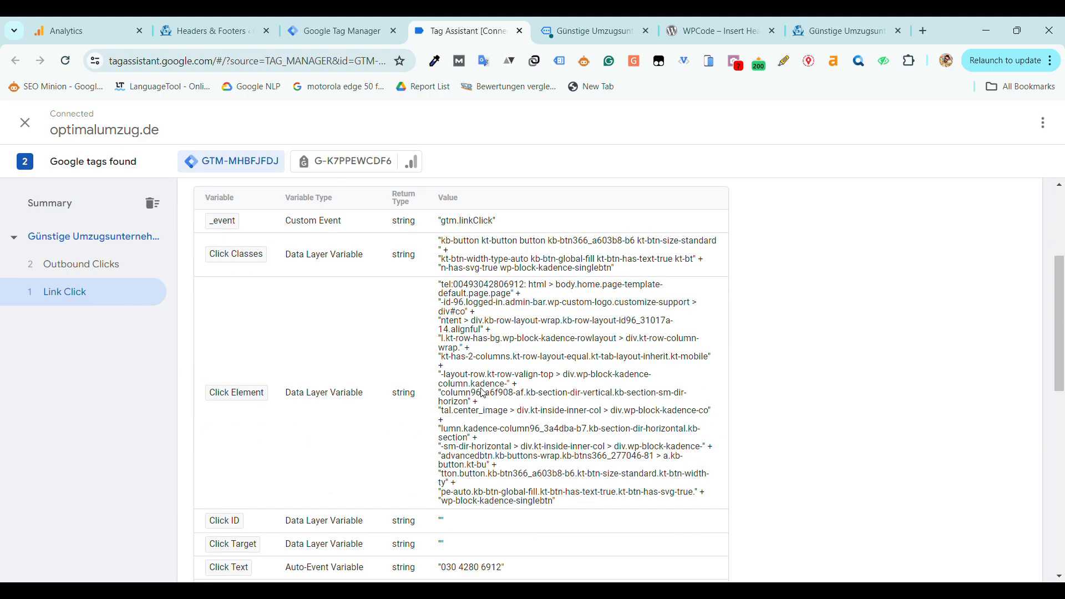
{"action": "scroll", "coordinate": [483, 394], "scroll_direction": "down", "scroll_amount": 1}
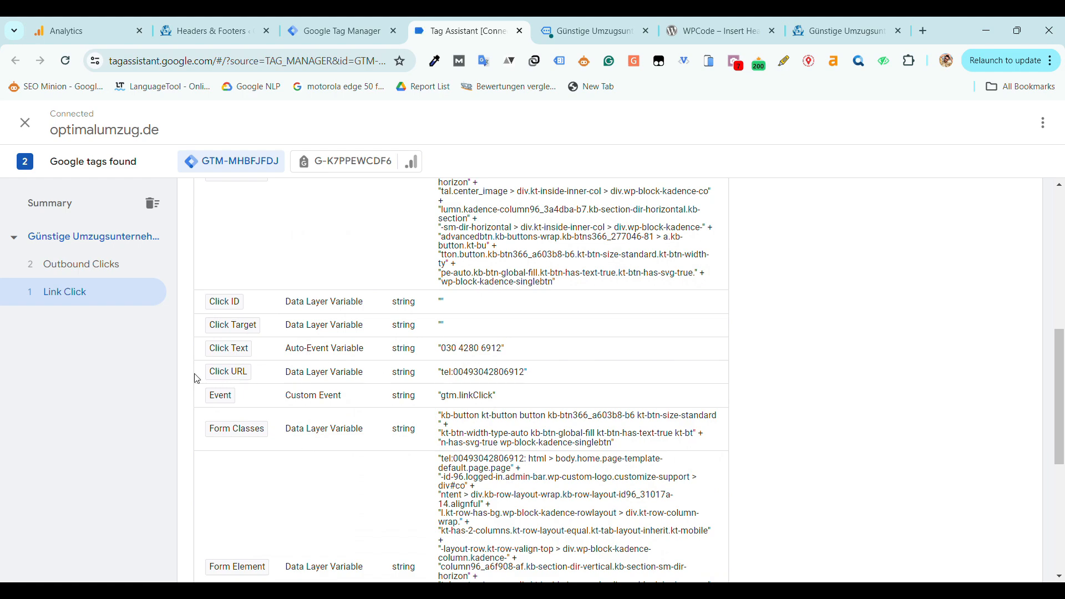
{"action": "left_click_drag", "start_coordinate": [270, 372], "coordinate": [302, 320]}
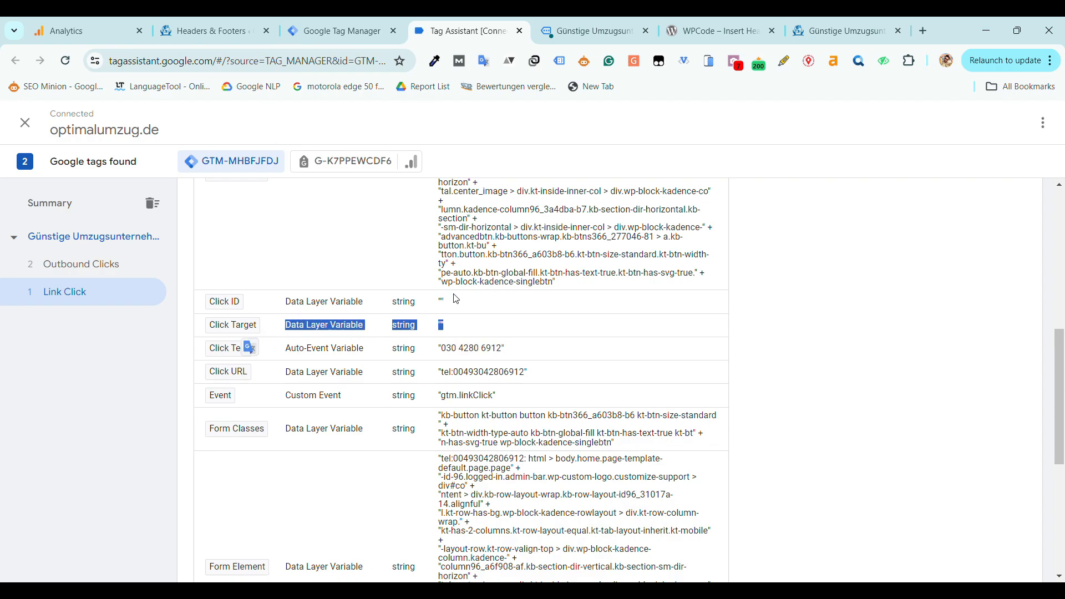
{"action": "left_click_drag", "start_coordinate": [456, 298], "coordinate": [281, 301]}
{"action": "scroll", "coordinate": [405, 330], "scroll_direction": "up", "scroll_amount": 2}
{"action": "scroll", "coordinate": [405, 330], "scroll_direction": "up", "scroll_amount": 4}
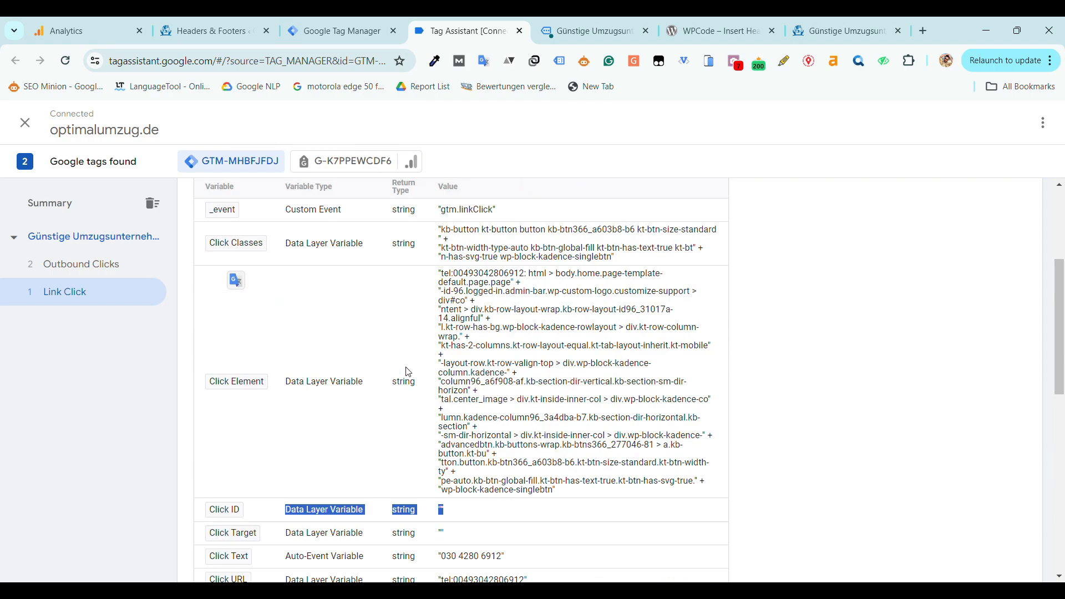
{"action": "scroll", "coordinate": [409, 371], "scroll_direction": "down", "scroll_amount": 7}
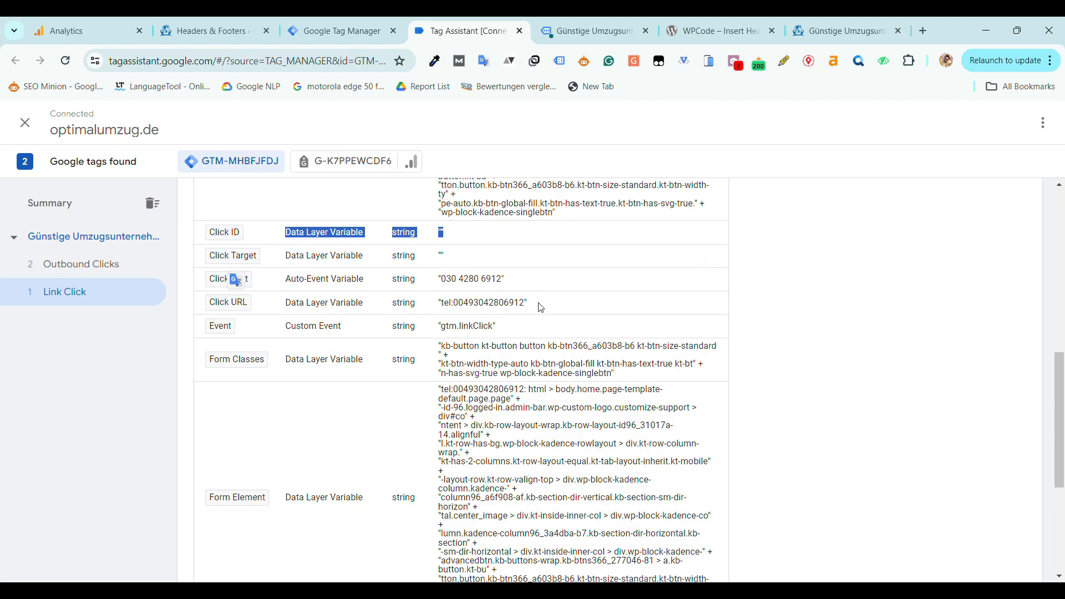
Copy the Click URL variable's telephone link value, without its quotation marks, from the Link Click event.
{"action": "left_click_drag", "start_coordinate": [542, 308], "coordinate": [249, 309]}
{"action": "left_click", "coordinate": [246, 319]}
{"action": "left_click", "coordinate": [452, 315]}
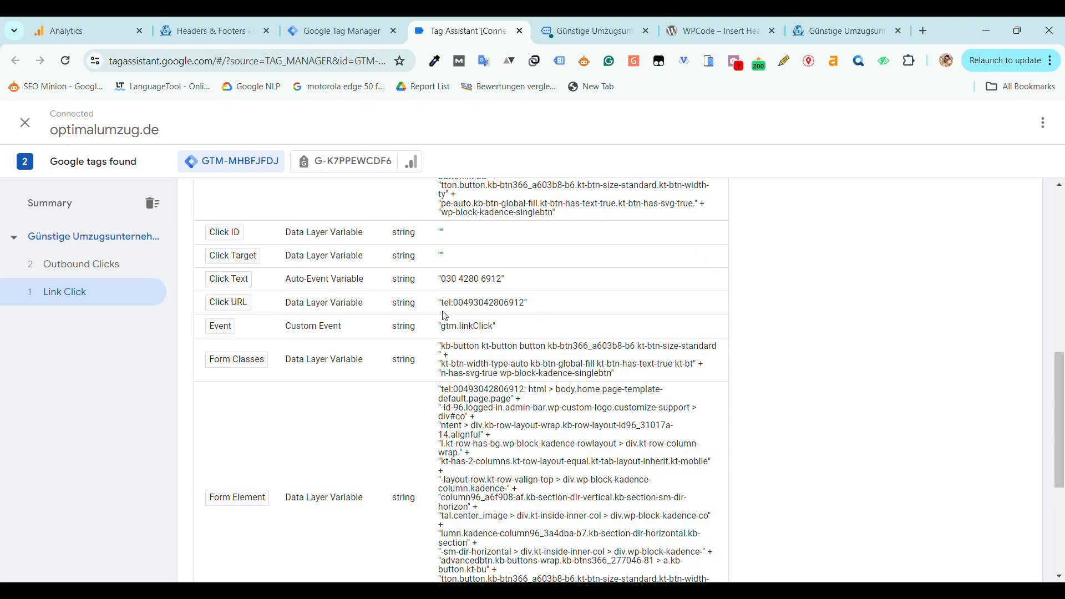
{"action": "left_click_drag", "start_coordinate": [444, 308], "coordinate": [527, 309]}
{"action": "key", "text": "ctrl+c"}
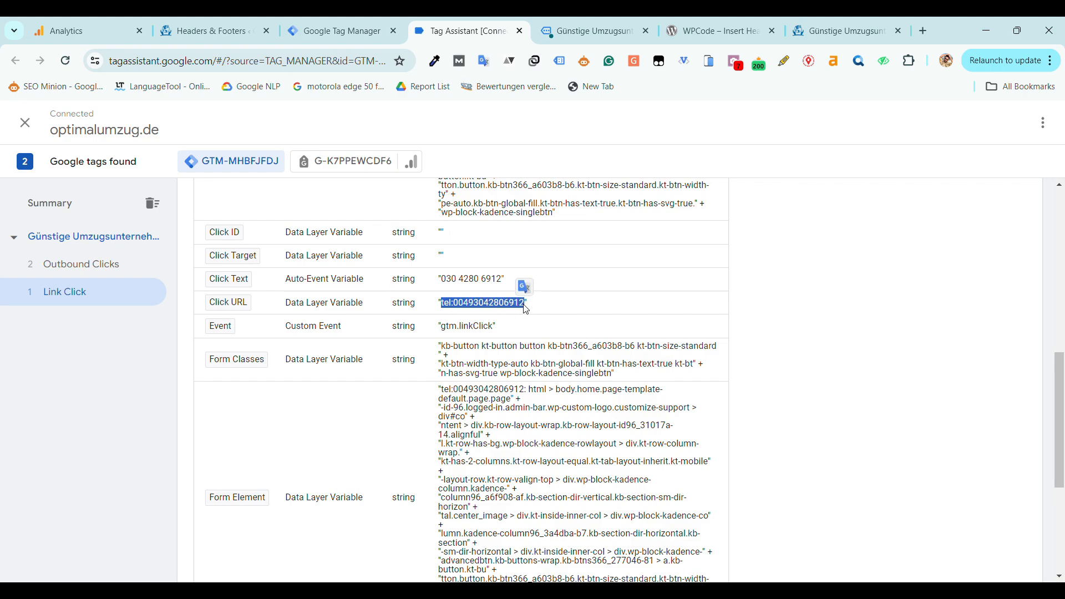
Switch to Tag Manager and start a new trigger named "Phone Number".
{"action": "left_click", "coordinate": [361, 22]}
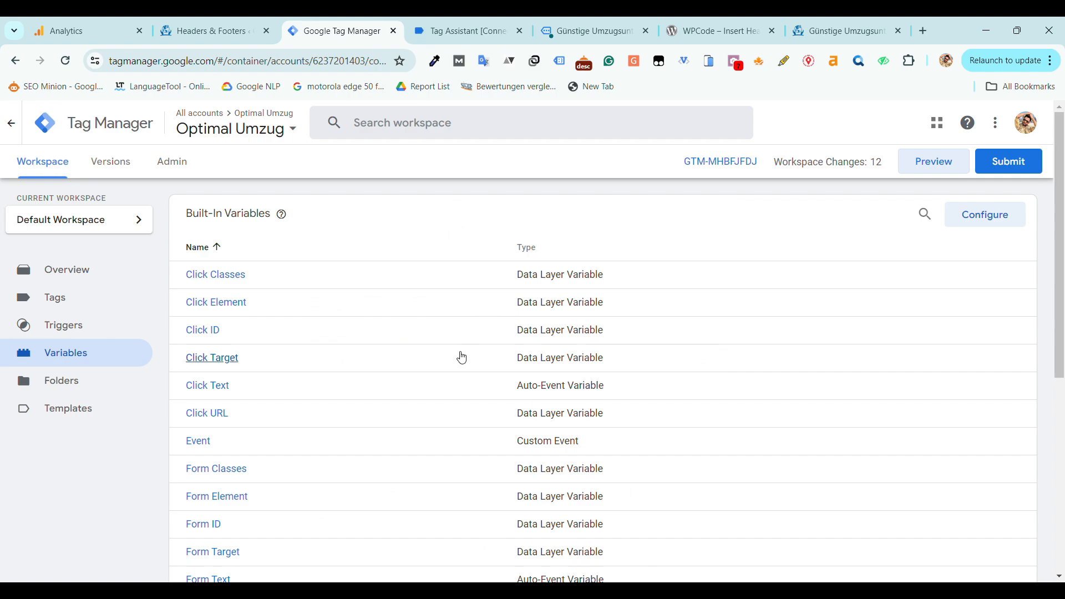
{"action": "left_click", "coordinate": [132, 332]}
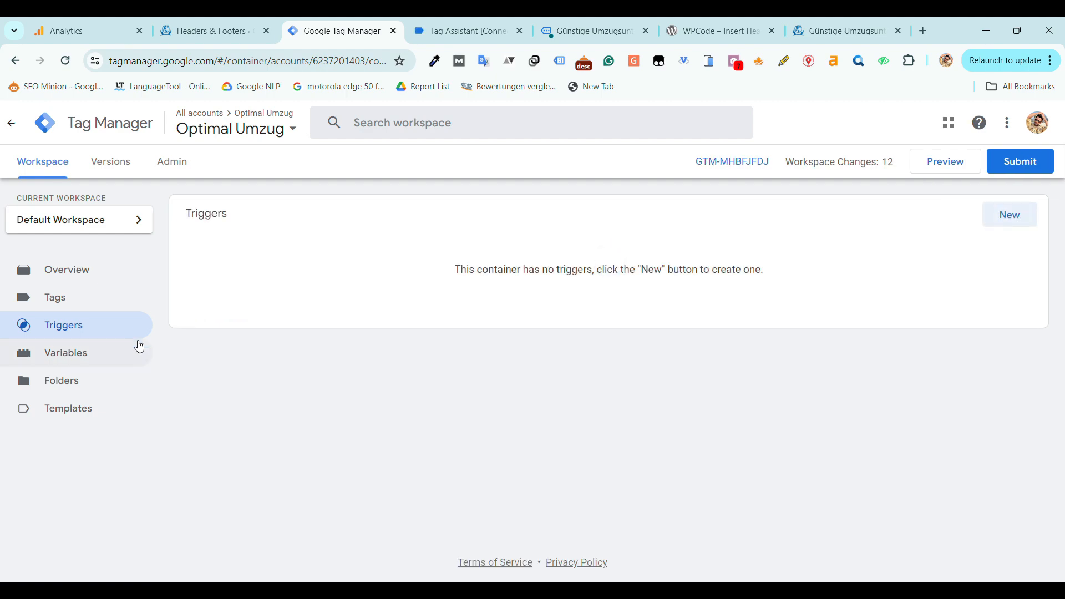
{"action": "left_click", "coordinate": [1004, 223]}
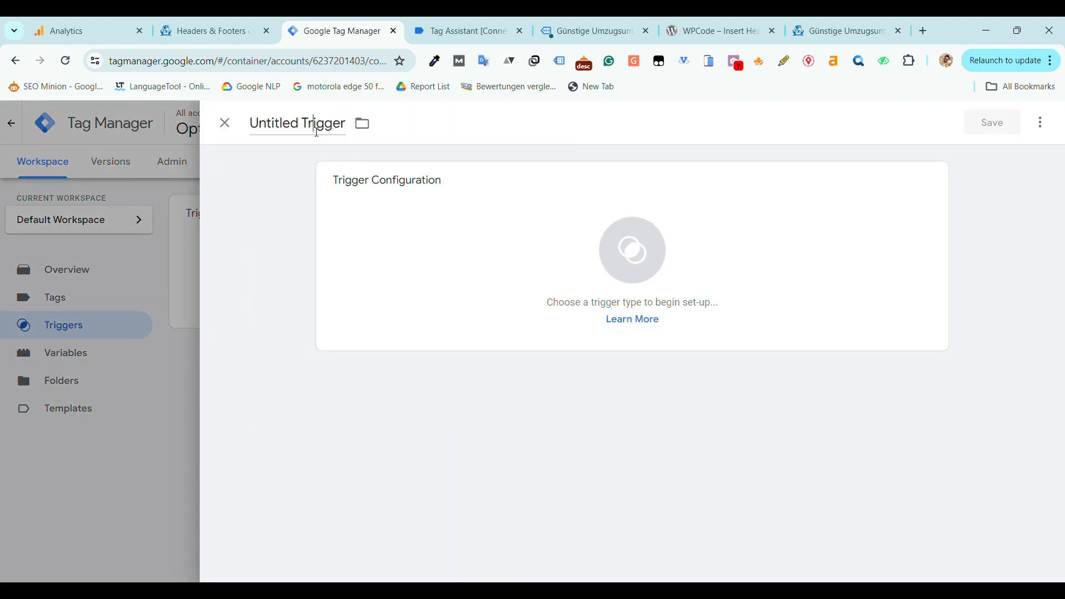
{"action": "left_click", "coordinate": [317, 132]}
{"action": "type", "text": "Phone"}
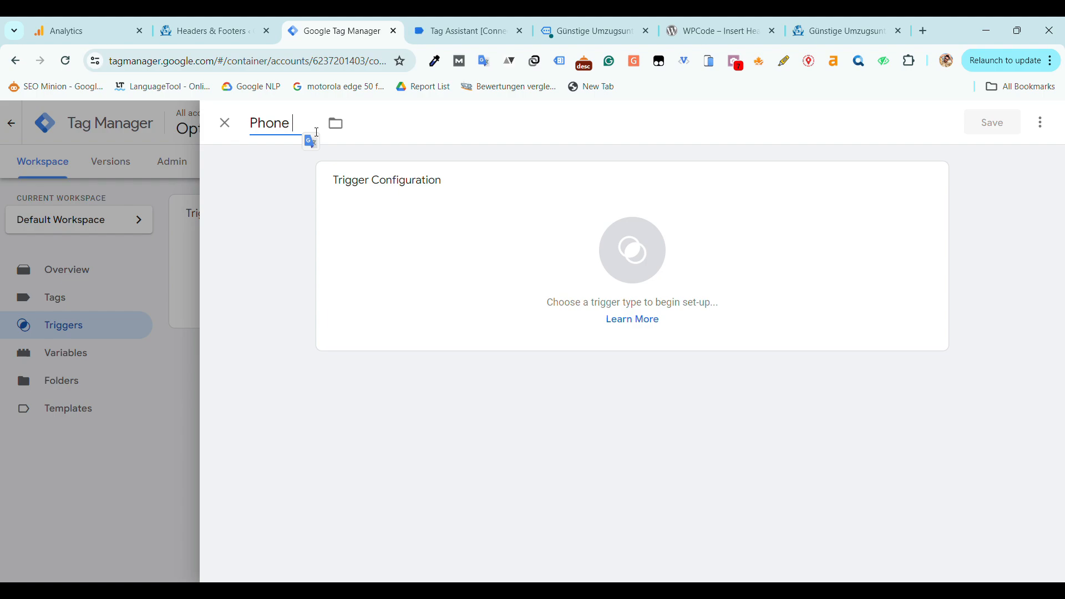
{"action": "type", "text": " Number"}
Set the trigger type to Click - Just Links and make it fire on Some Link Clicks.
{"action": "left_click", "coordinate": [685, 211]}
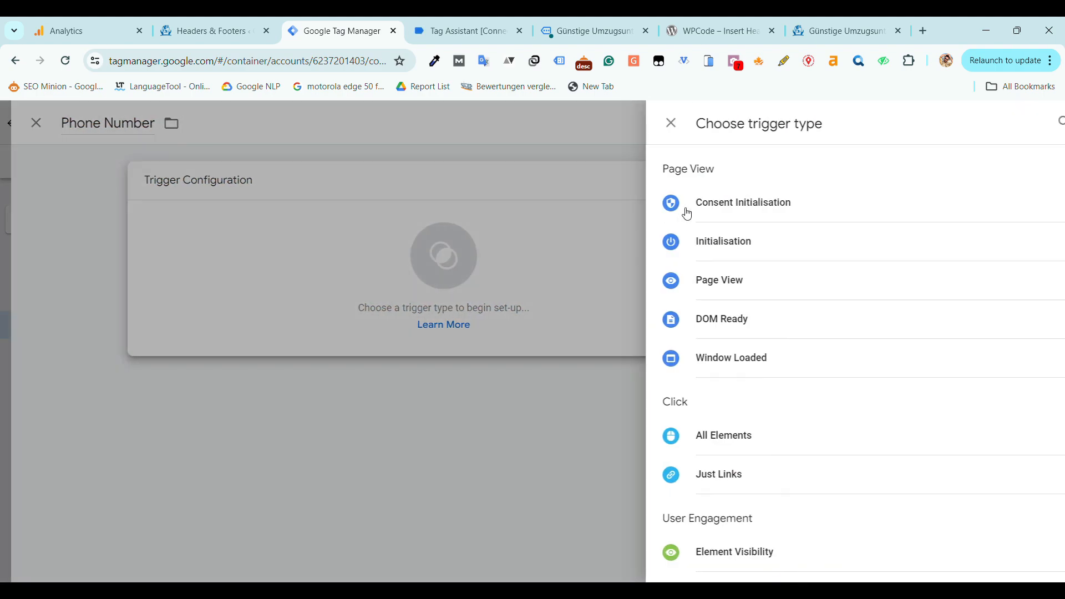
{"action": "left_click", "coordinate": [688, 478]}
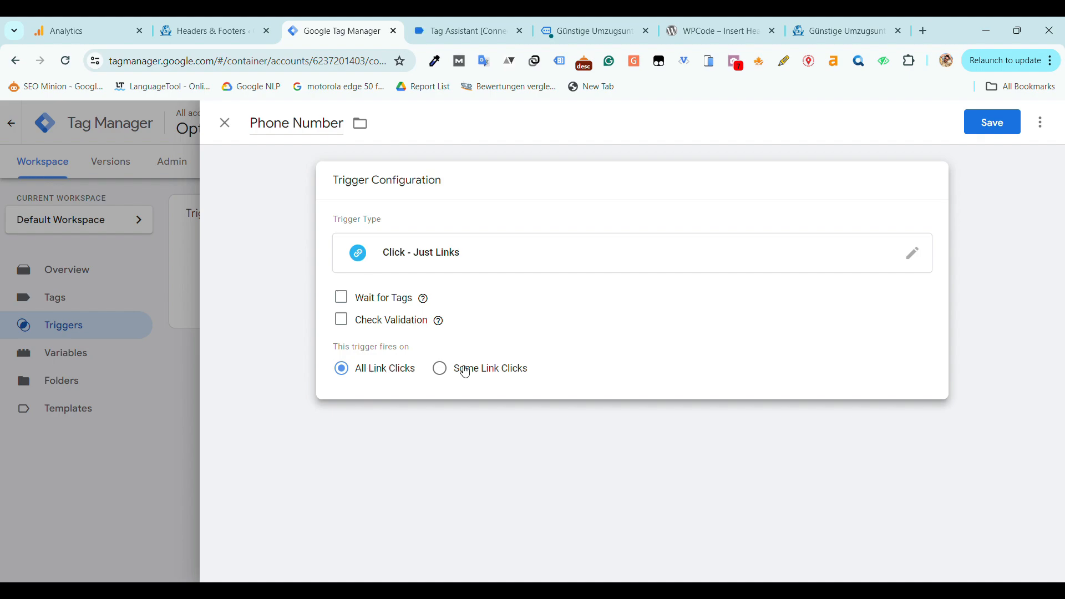
{"action": "left_click", "coordinate": [456, 371]}
{"action": "left_click", "coordinate": [391, 370]}
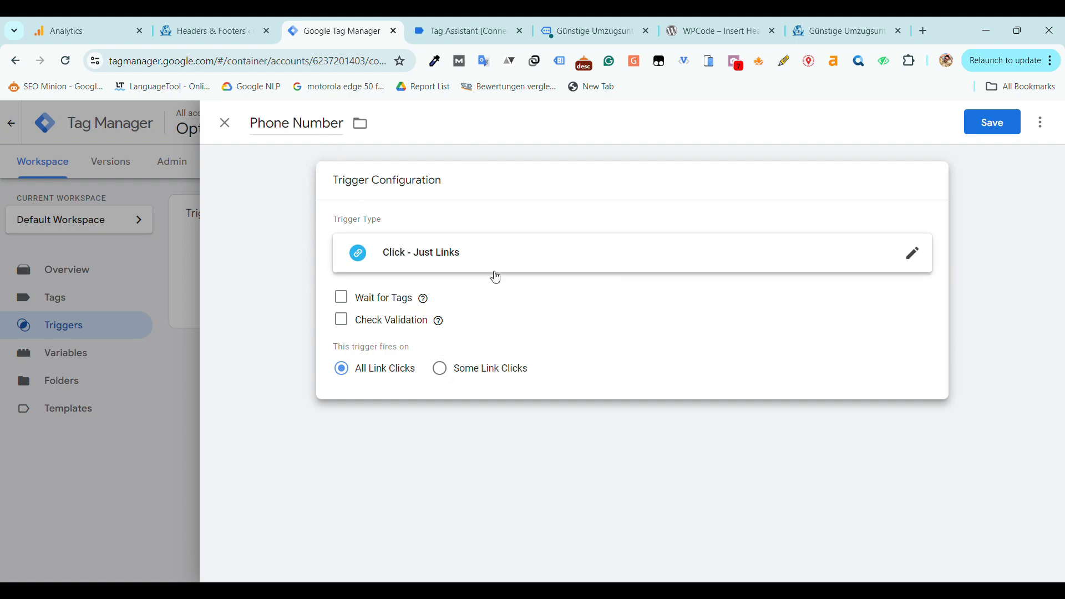
{"action": "left_click", "coordinate": [443, 377]}
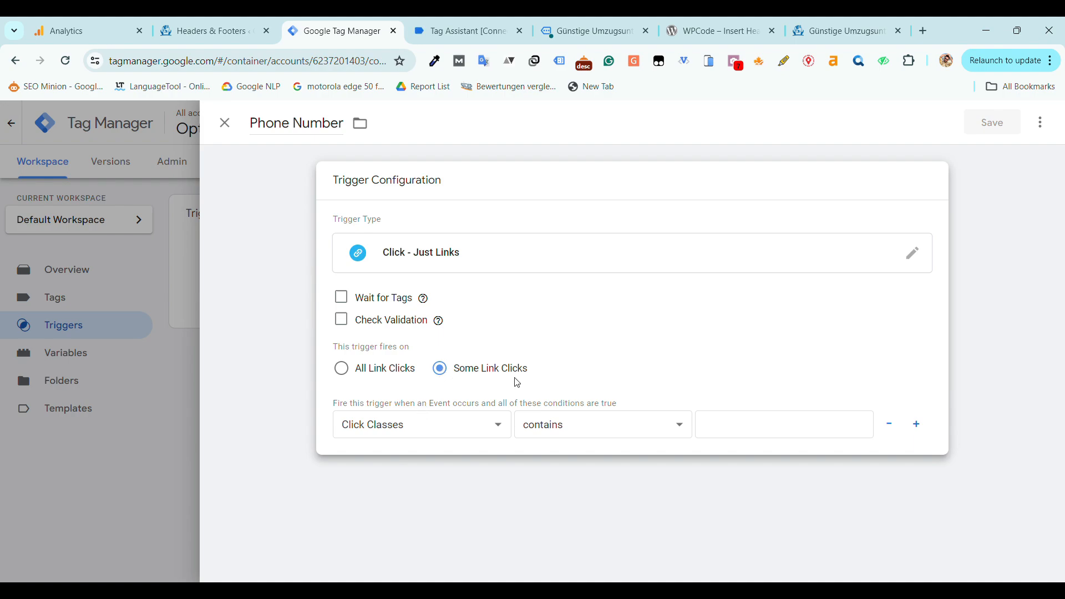
Set the firing condition to Click URL equals the copied telephone link.
{"action": "left_click", "coordinate": [407, 428]}
{"action": "left_click", "coordinate": [369, 242]}
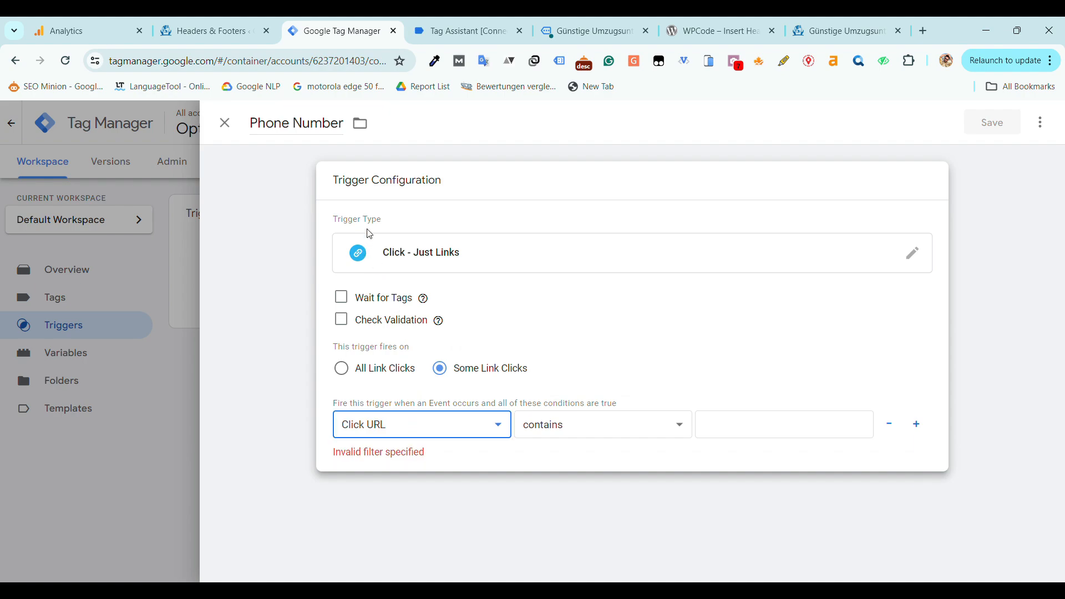
{"action": "left_click", "coordinate": [587, 433]}
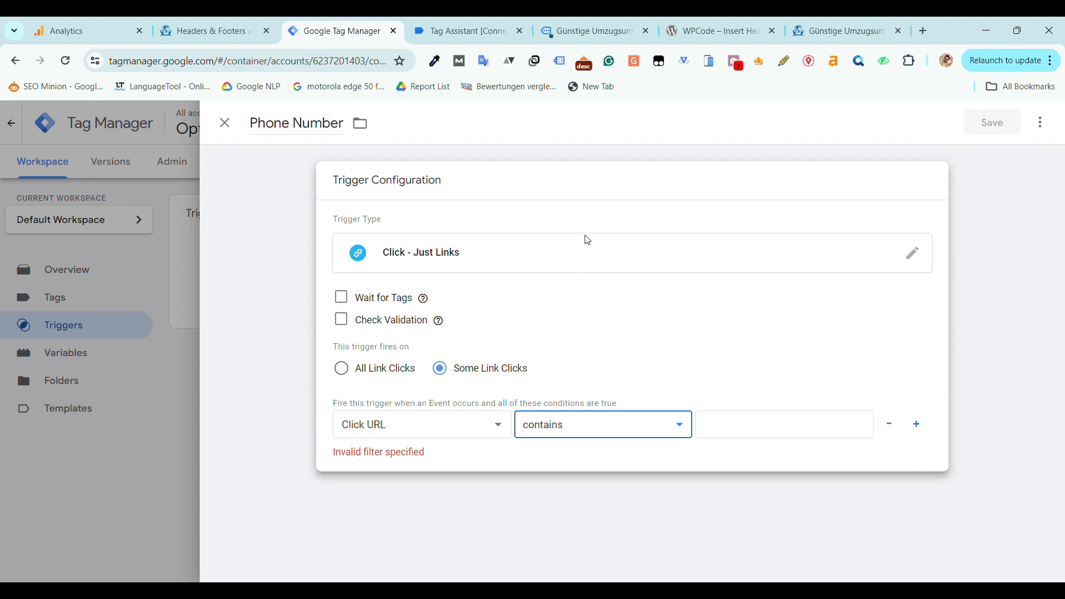
{"action": "left_click", "coordinate": [599, 178]}
{"action": "left_click", "coordinate": [763, 433]}
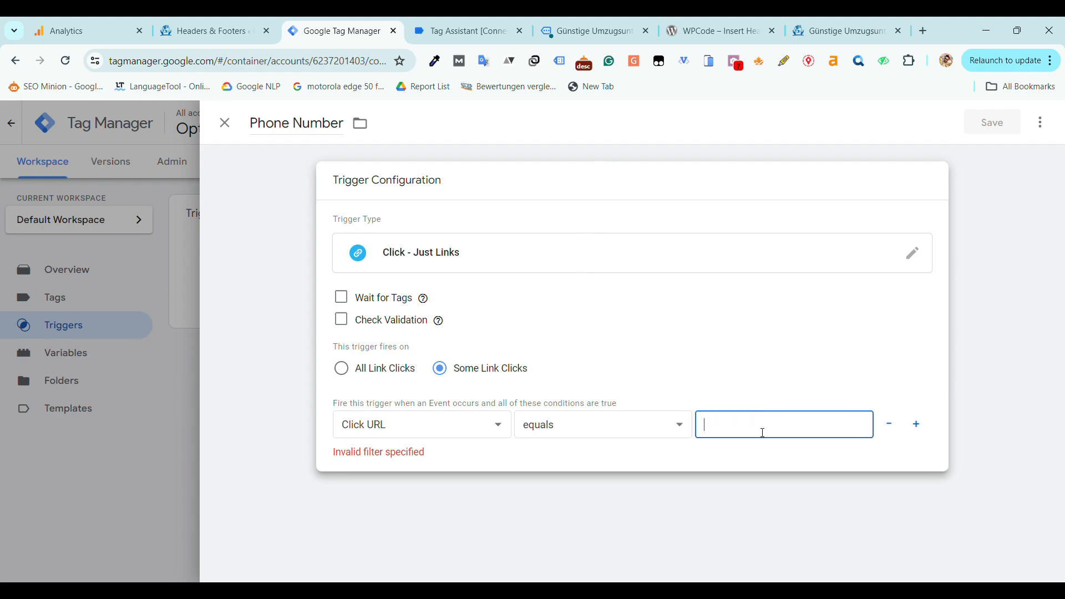
{"action": "key", "text": "ctrl+v"}
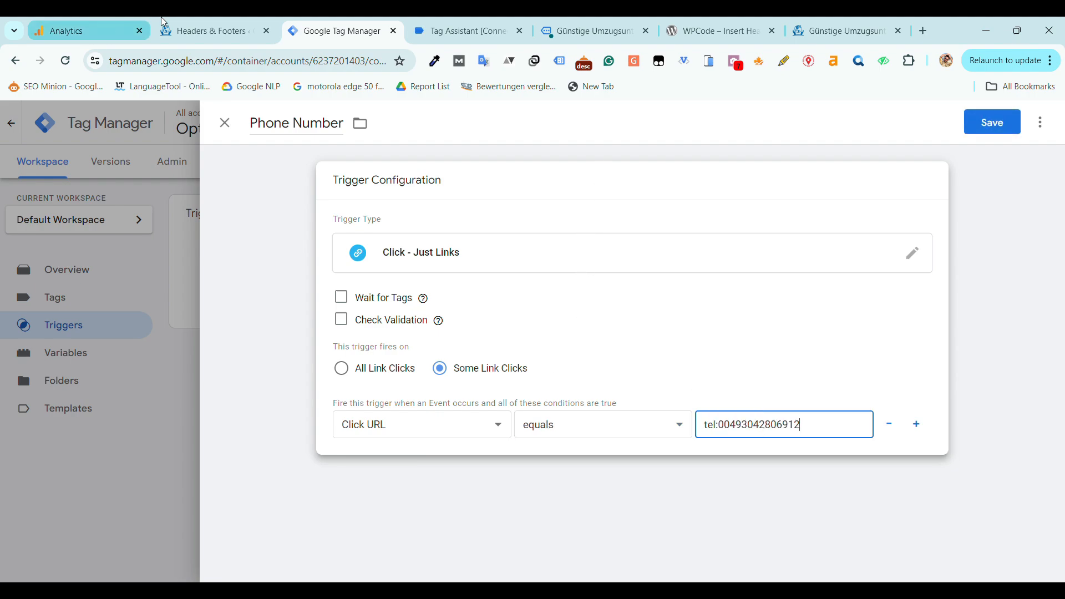
Recheck the Link Click event's Click URL value in Tag Assistant against the trigger condition, and return to Tag Manager.
{"action": "left_click", "coordinate": [469, 31]}
{"action": "left_click", "coordinate": [516, 302]}
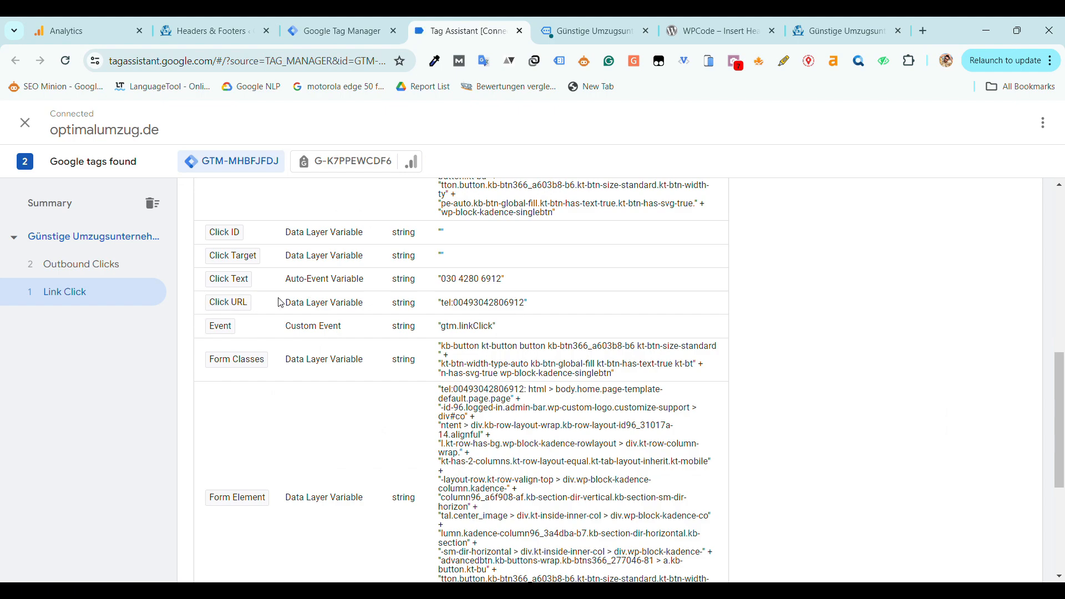
{"action": "left_click_drag", "start_coordinate": [530, 304], "coordinate": [434, 307]}
{"action": "scroll", "coordinate": [283, 383], "scroll_direction": "up", "scroll_amount": 9}
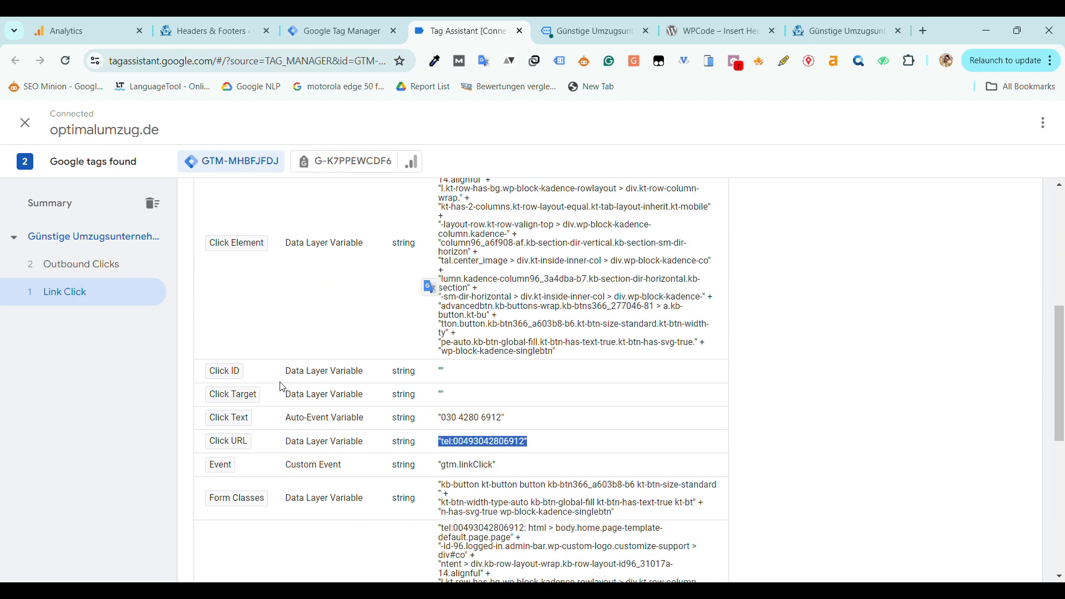
{"action": "left_click", "coordinate": [341, 31]}
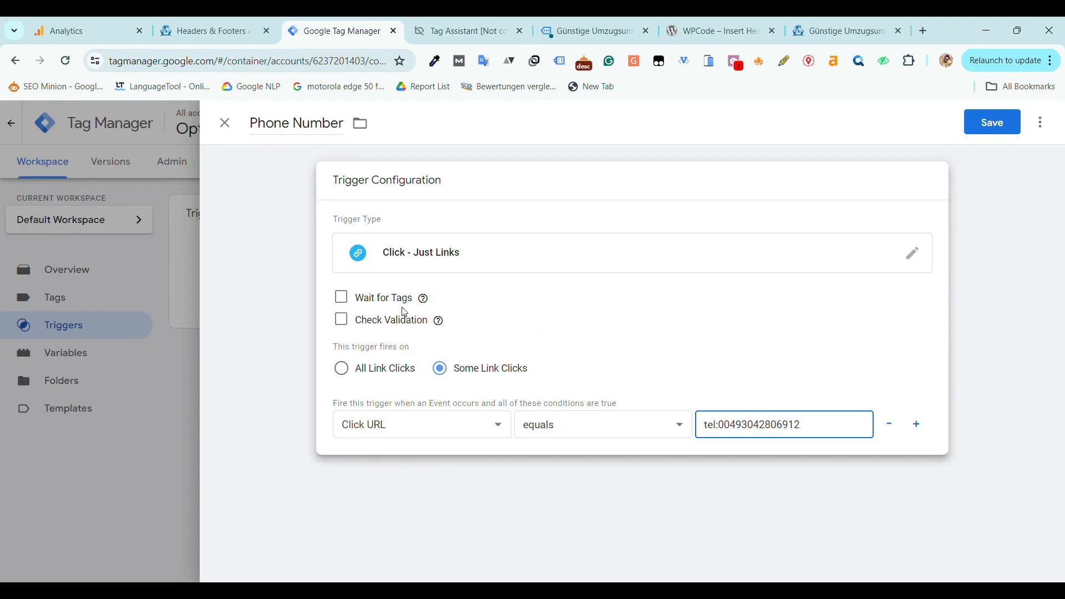
Review the Phone Number trigger's name and Just Links type, and examine the available click and user engagement trigger types.
{"action": "left_click", "coordinate": [264, 125]}
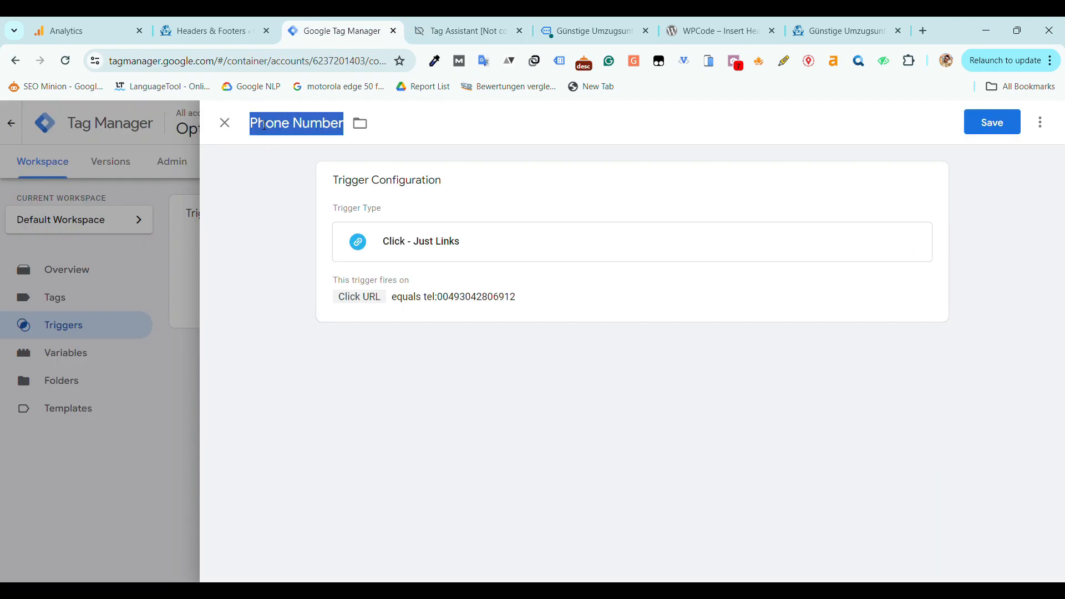
{"action": "left_click", "coordinate": [547, 275]}
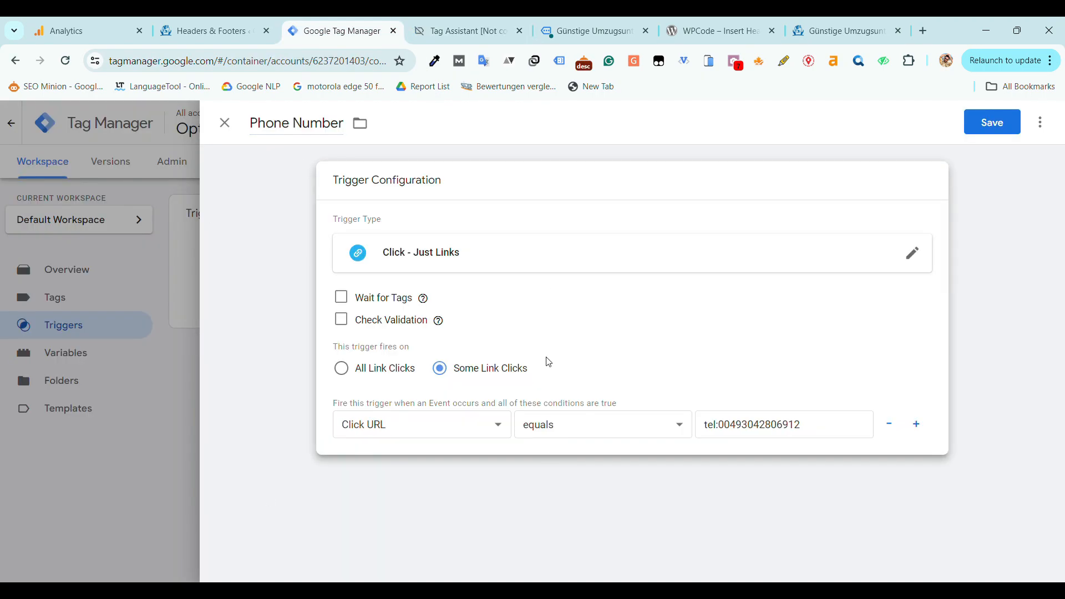
{"action": "left_click", "coordinate": [291, 126]}
{"action": "triple_click", "coordinate": [290, 125]}
{"action": "left_click", "coordinate": [500, 261]}
{"action": "left_click", "coordinate": [509, 267]}
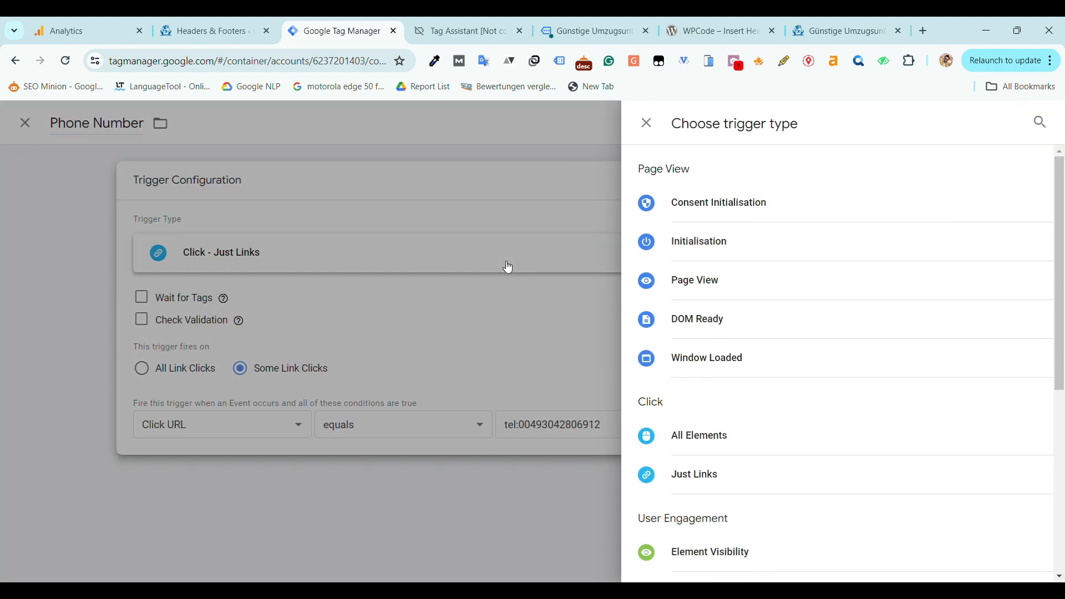
{"action": "left_click", "coordinate": [725, 472]}
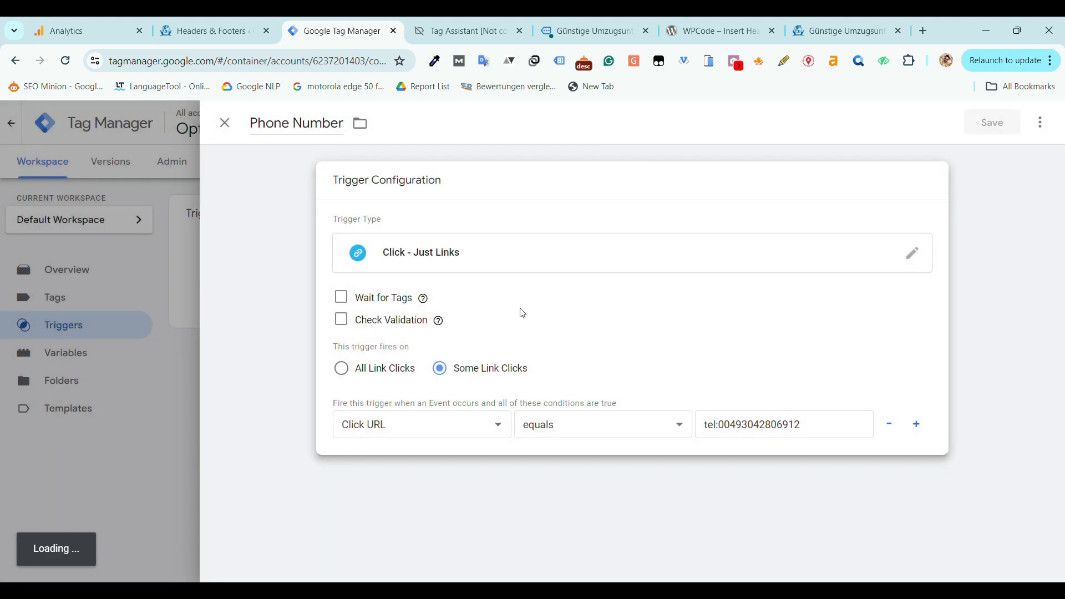
{"action": "left_click", "coordinate": [592, 250]}
{"action": "scroll", "coordinate": [772, 489], "scroll_direction": "down", "scroll_amount": 3}
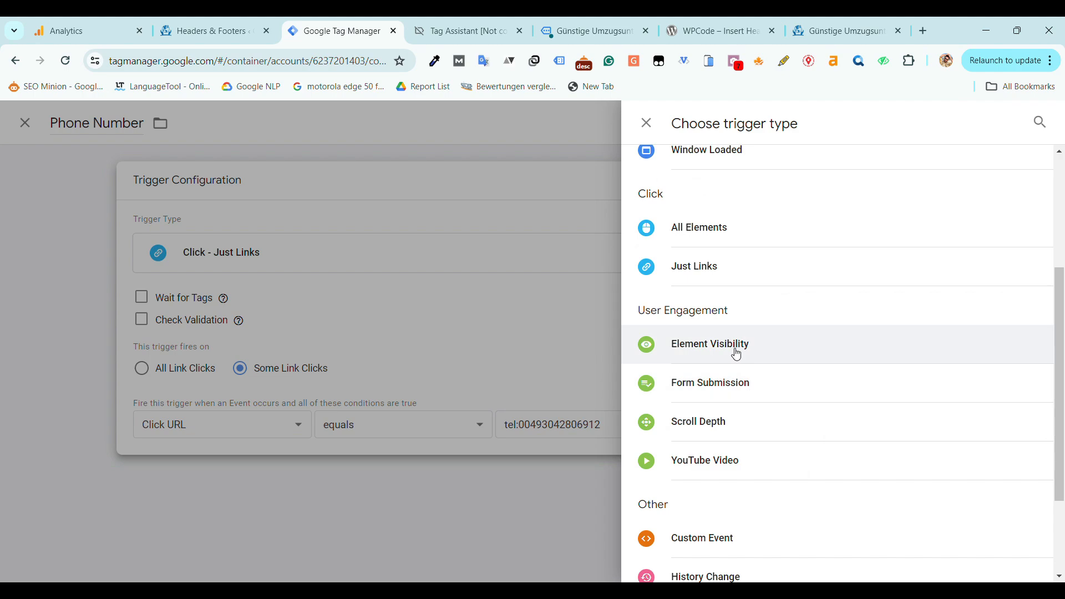
{"action": "scroll", "coordinate": [755, 450], "scroll_direction": "up", "scroll_amount": 1}
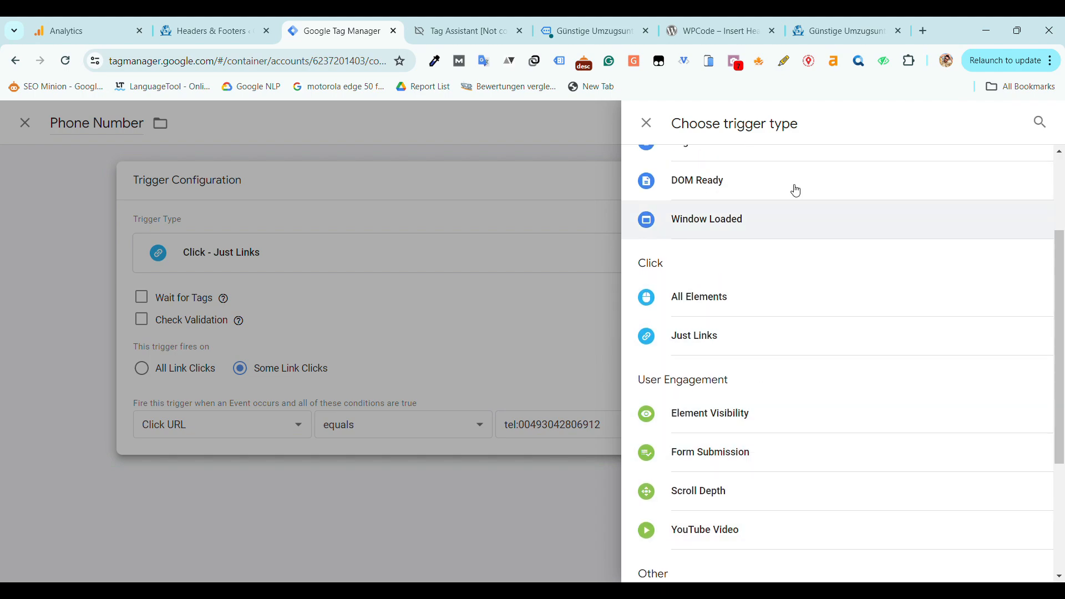
Cancel the external app prompt on the debug homepage and return to the trigger setup in Tag Manager.
{"action": "left_click", "coordinate": [469, 16]}
{"action": "left_click", "coordinate": [567, 16]}
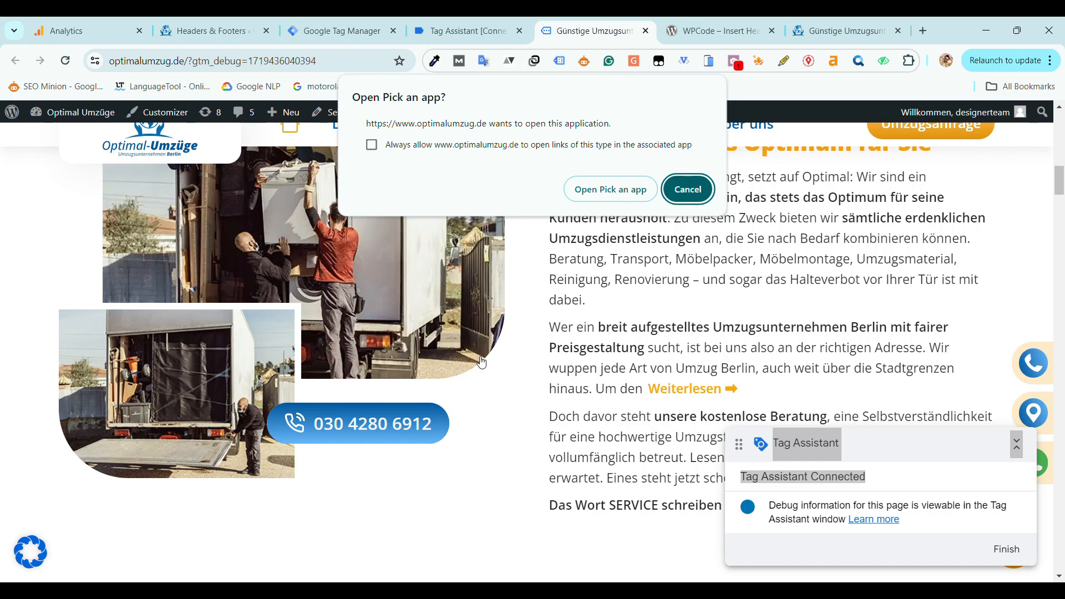
{"action": "left_click", "coordinate": [688, 189]}
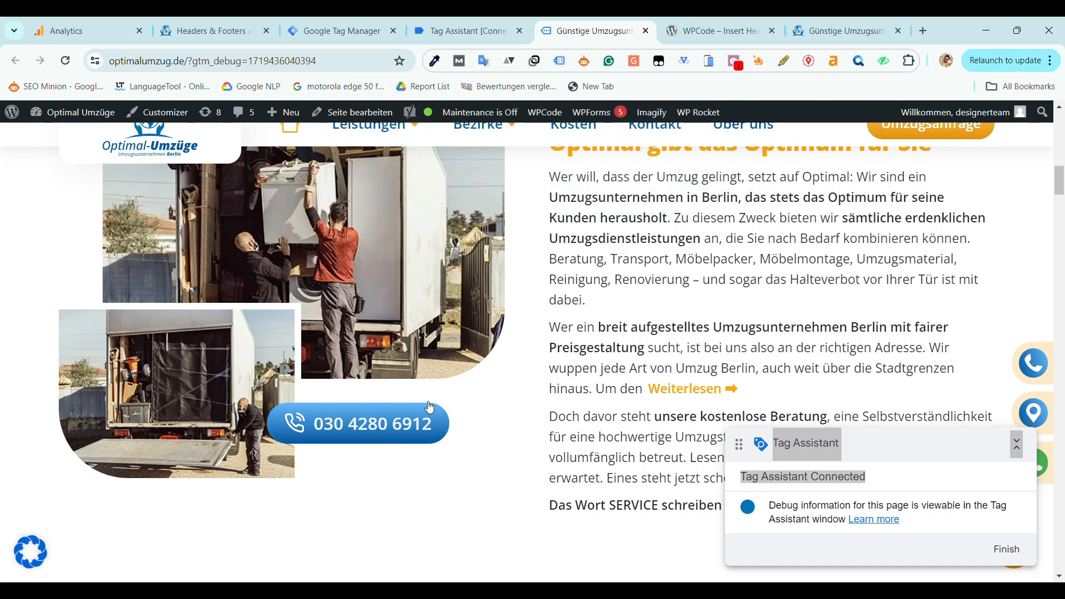
{"action": "left_click", "coordinate": [461, 30]}
{"action": "left_click", "coordinate": [360, 30]}
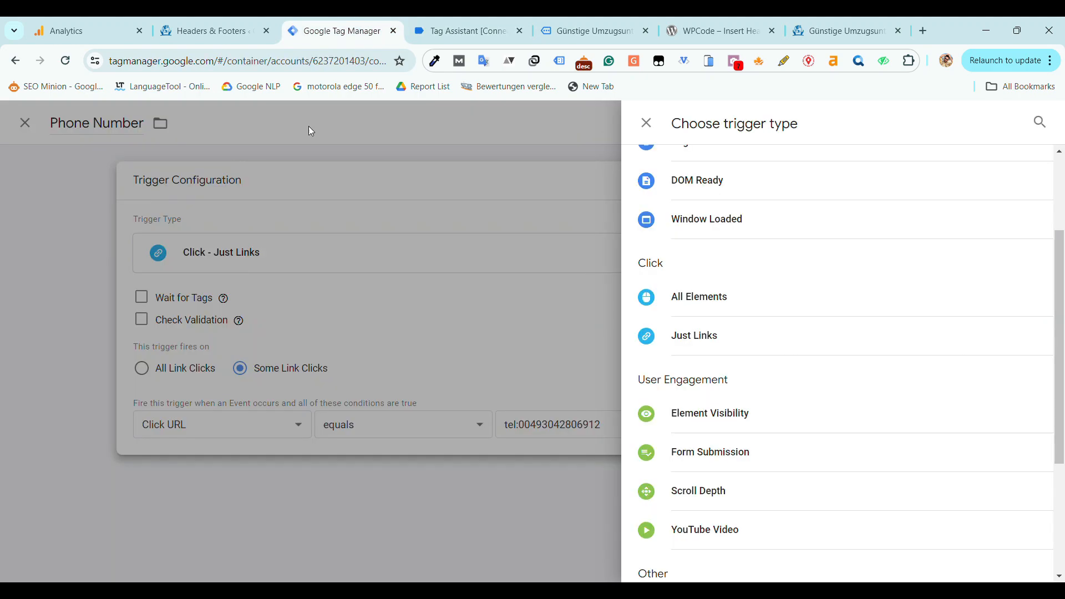
Set the Phone Number trigger to Just Links for some link clicks whose Click URL equals the phone link, and save it.
{"action": "left_click", "coordinate": [709, 339]}
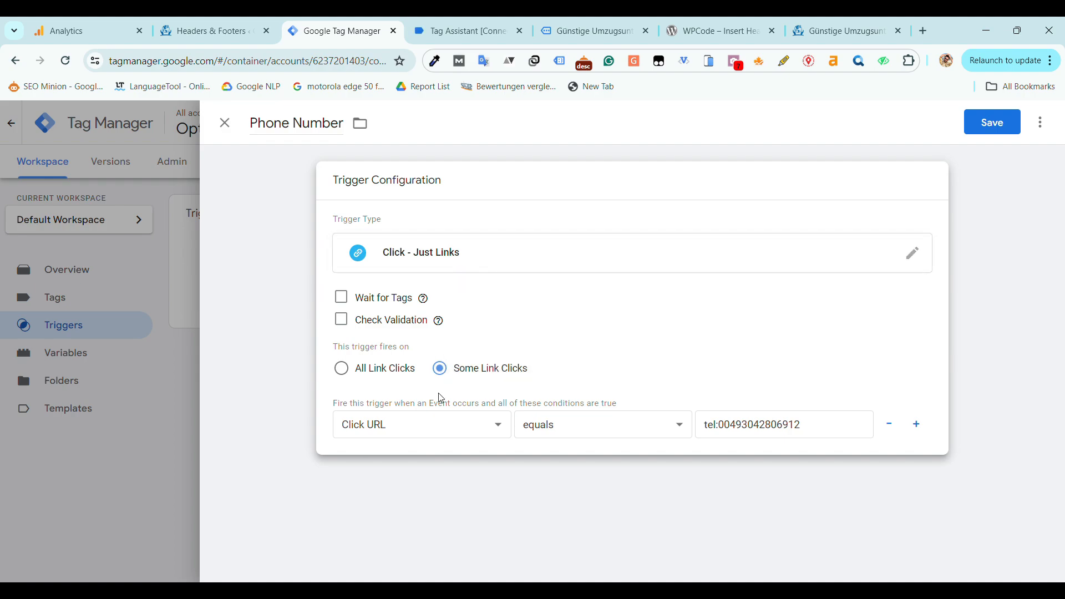
{"action": "left_click", "coordinate": [414, 432]}
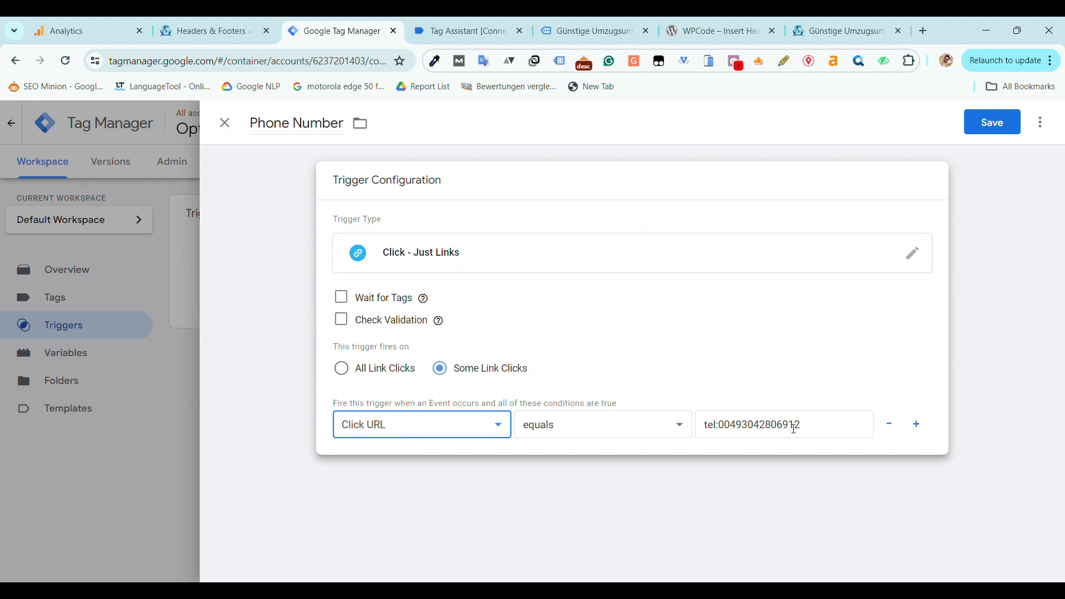
{"action": "left_click_drag", "start_coordinate": [814, 429], "coordinate": [723, 437]}
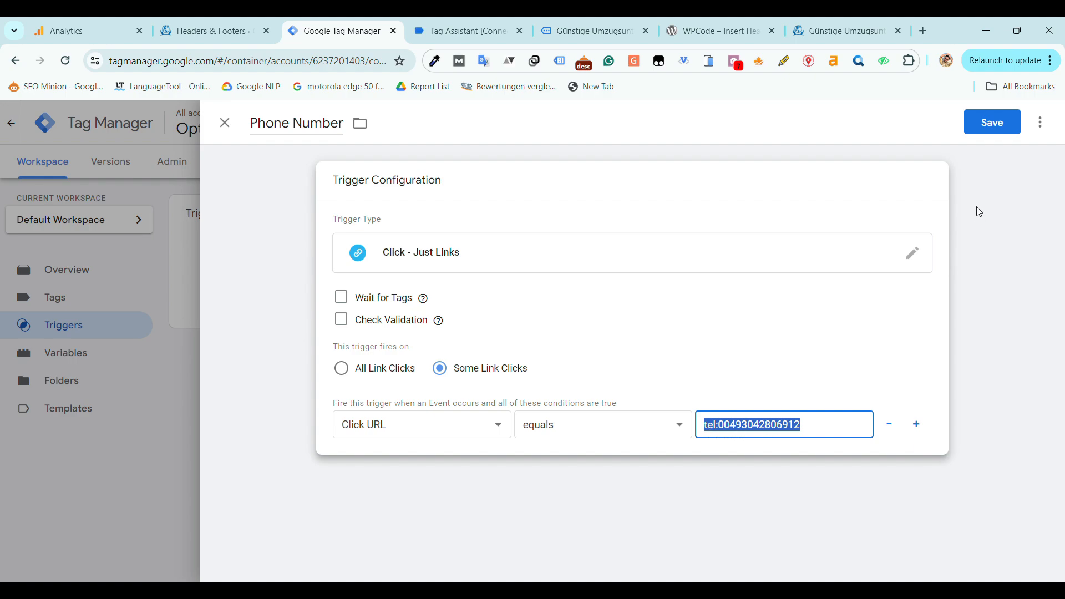
{"action": "left_click", "coordinate": [987, 132]}
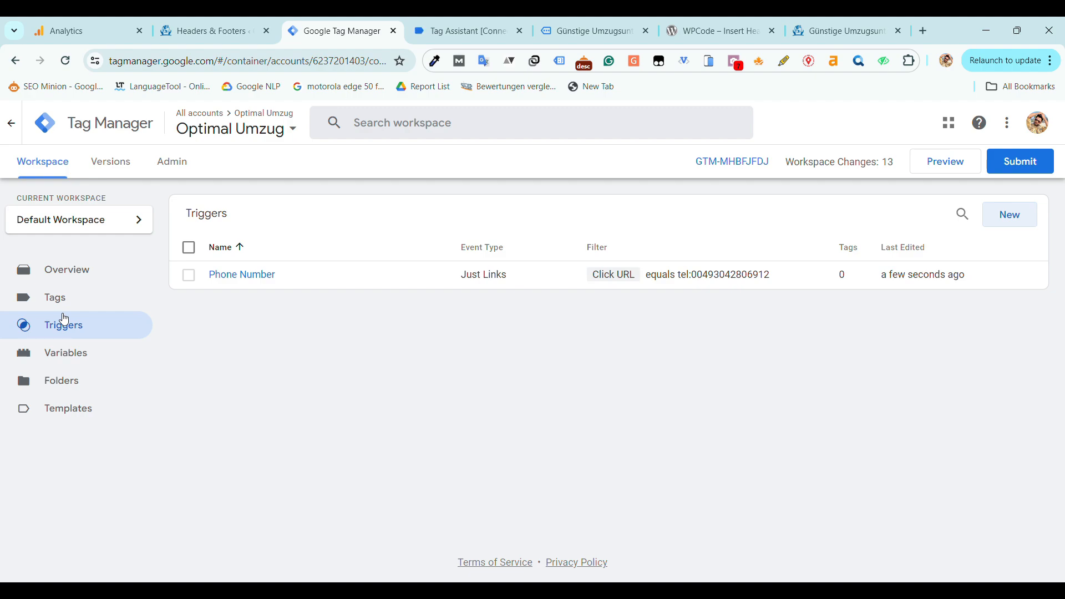
Create a new tag named Phone Number with the tag type Google Analytics: GA4 Event.
{"action": "left_click", "coordinate": [135, 294]}
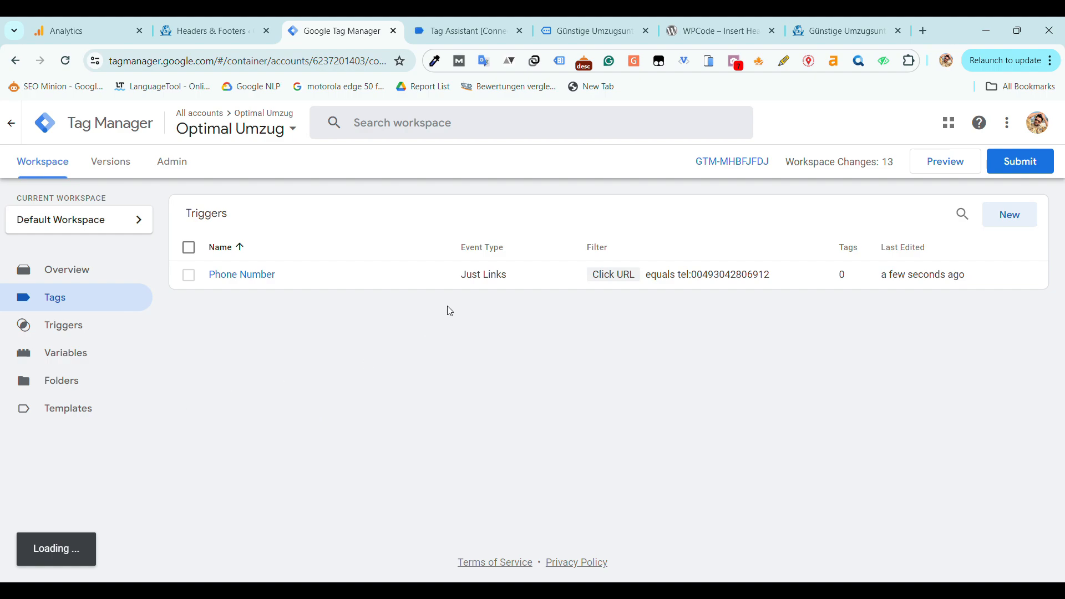
{"action": "left_click", "coordinate": [94, 306]}
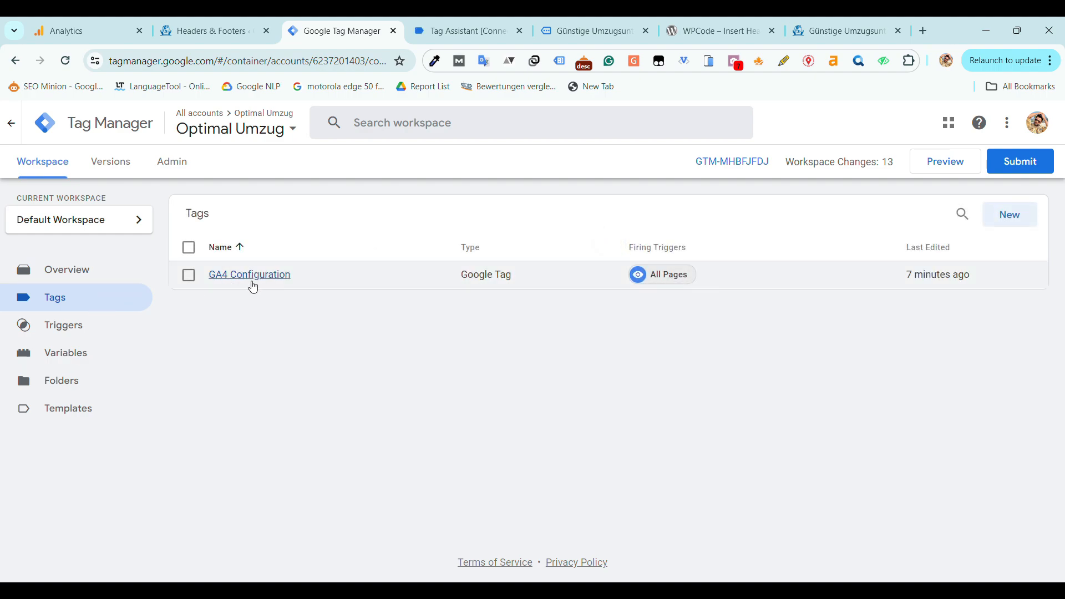
{"action": "left_click", "coordinate": [1008, 221]}
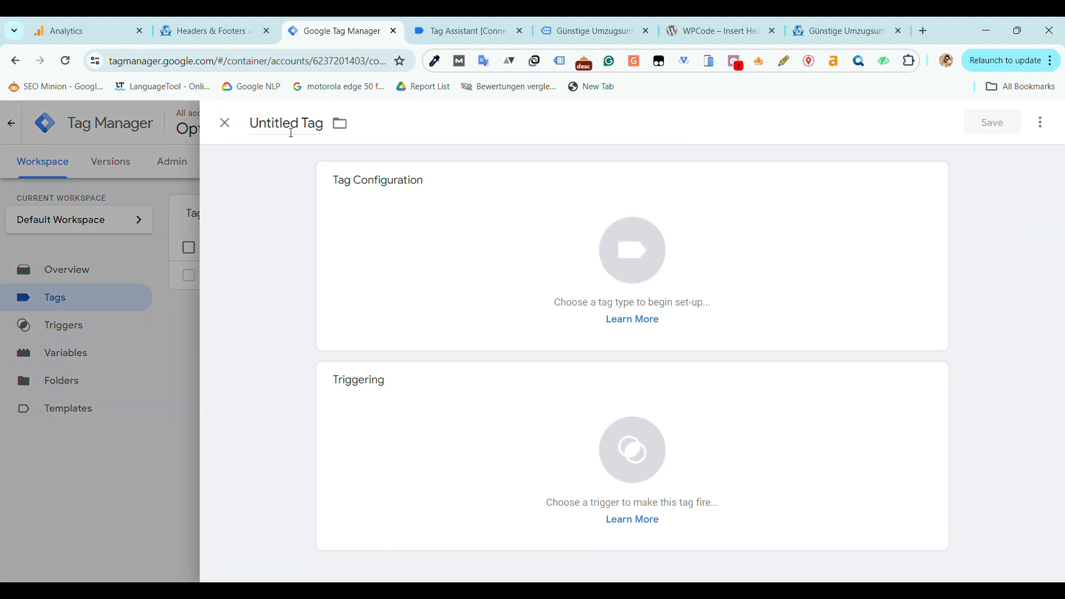
{"action": "left_click", "coordinate": [291, 133]}
{"action": "type", "text": "Phone Number"}
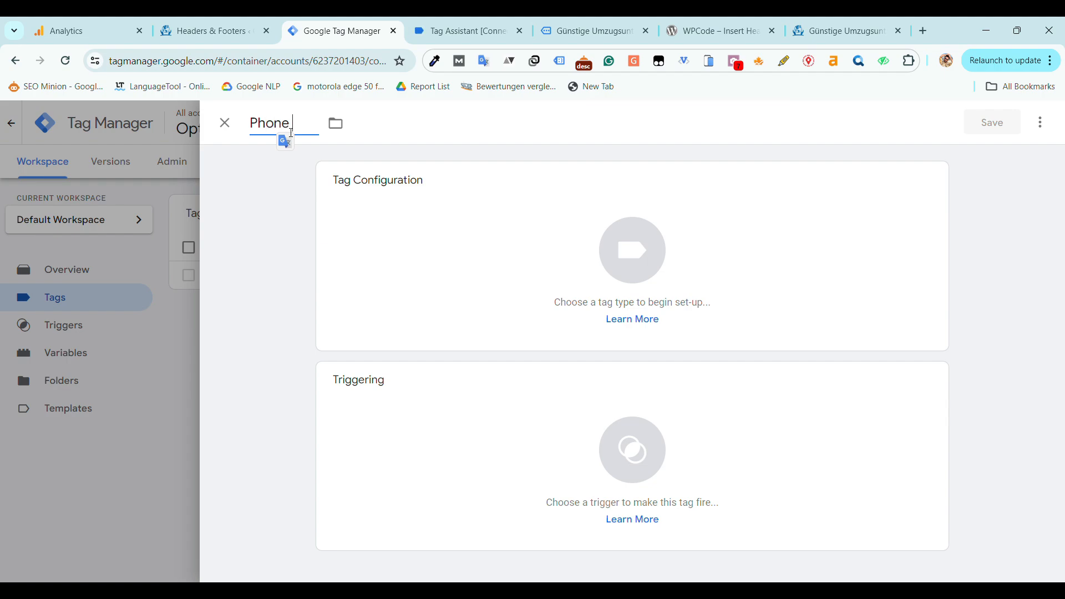
{"action": "left_click", "coordinate": [668, 248]}
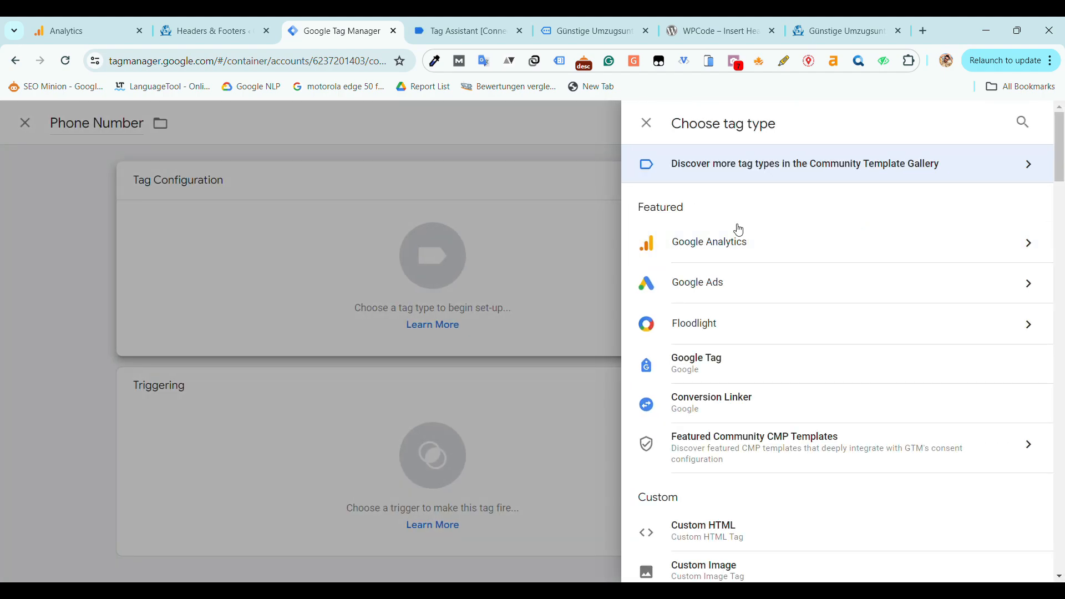
{"action": "left_click", "coordinate": [925, 245]}
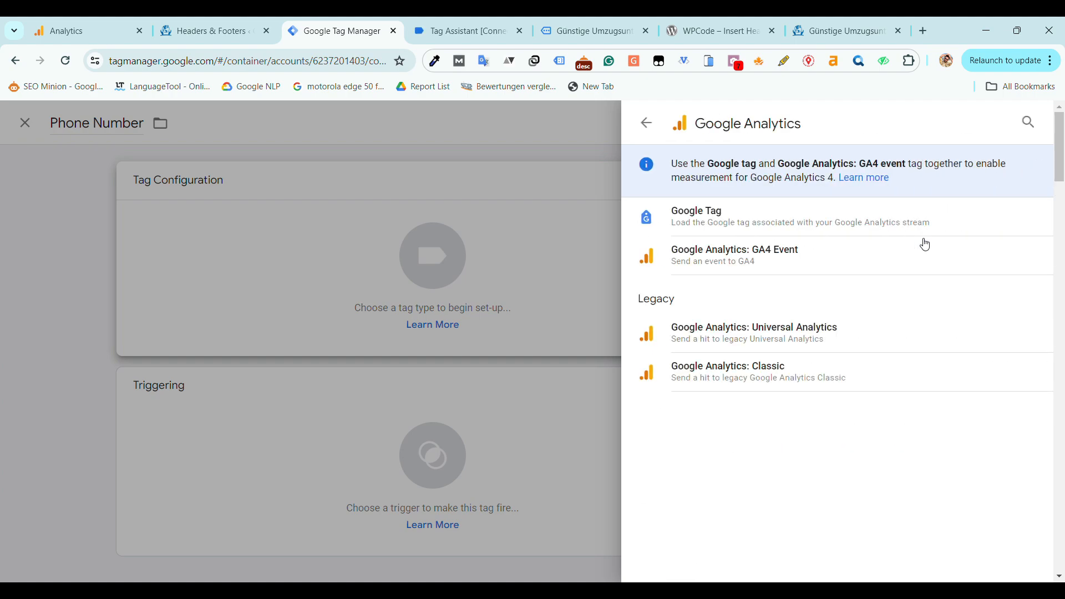
{"action": "left_click", "coordinate": [768, 255]}
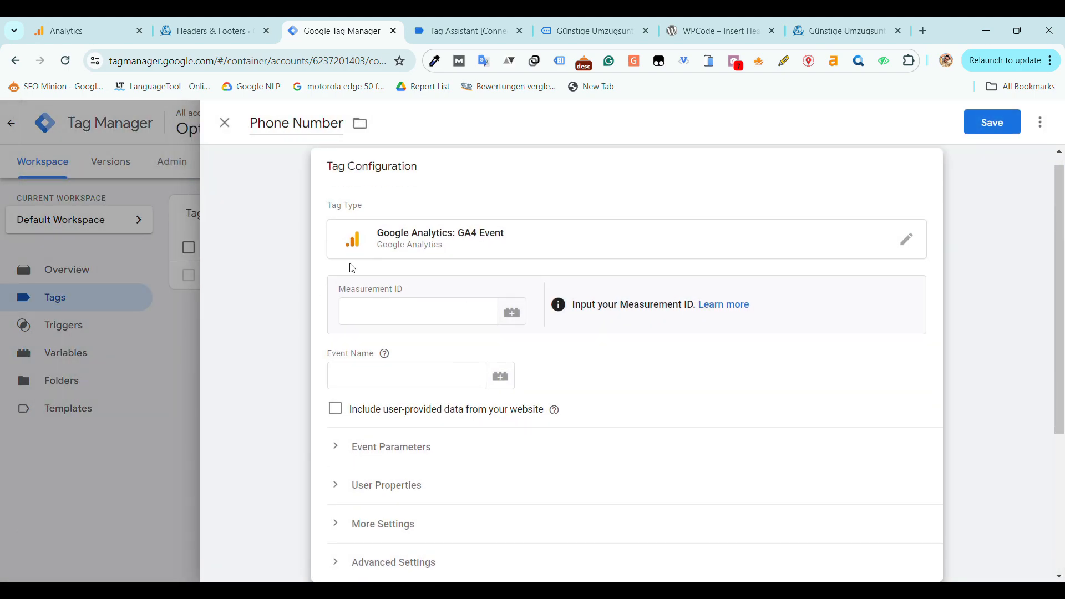
Switch to Google Analytics and copy the measurement ID from the Optimal Umzug web stream details.
{"action": "left_click_drag", "start_coordinate": [416, 293], "coordinate": [338, 290]}
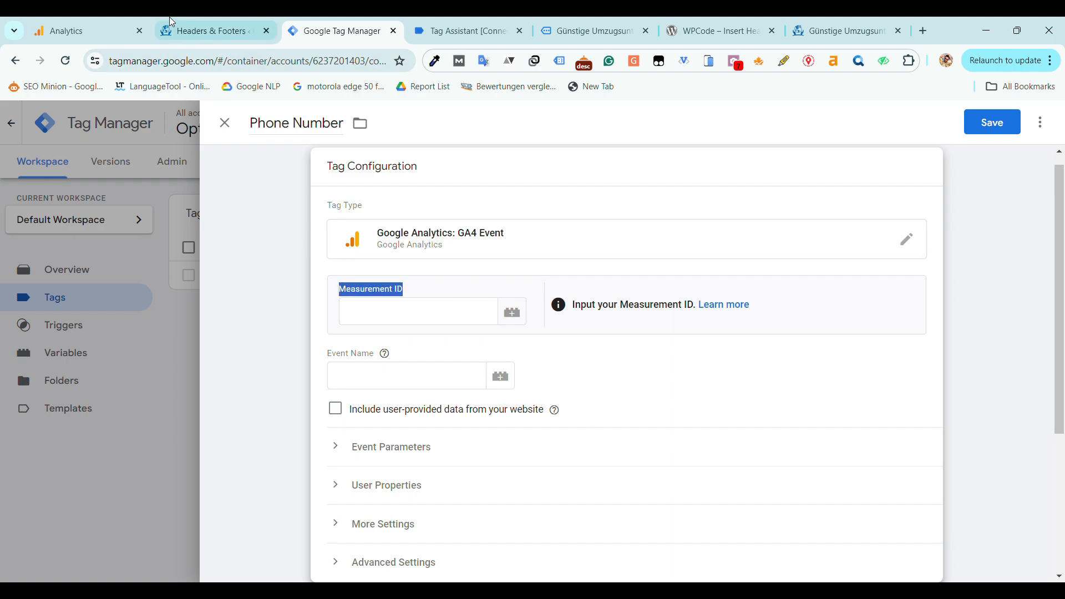
{"action": "left_click", "coordinate": [83, 31]}
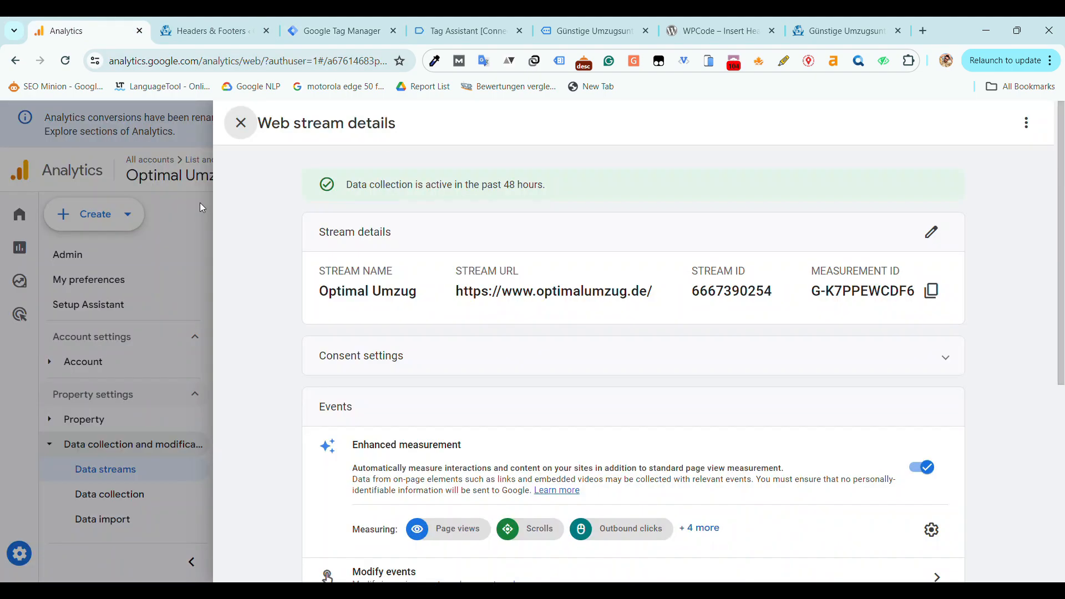
{"action": "left_click", "coordinate": [931, 291]}
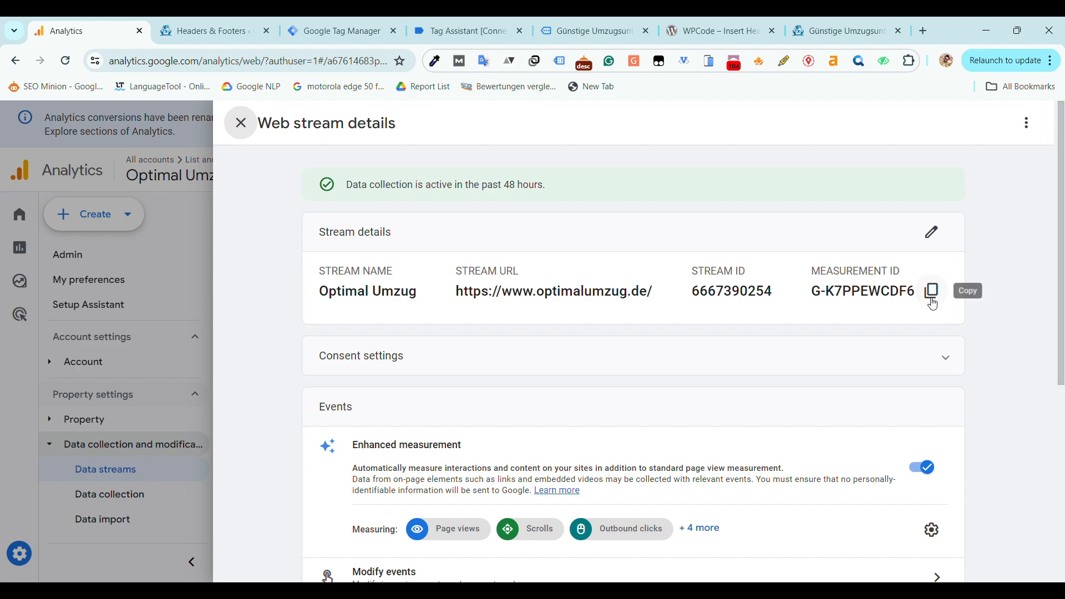
{"action": "left_click", "coordinate": [932, 291]}
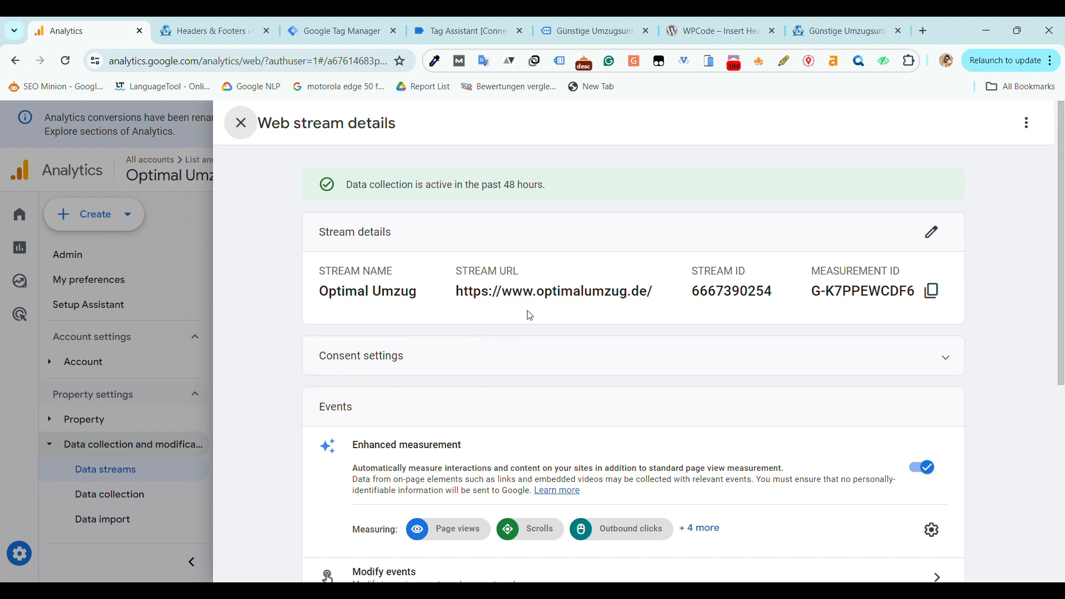
{"action": "left_click", "coordinate": [241, 124]}
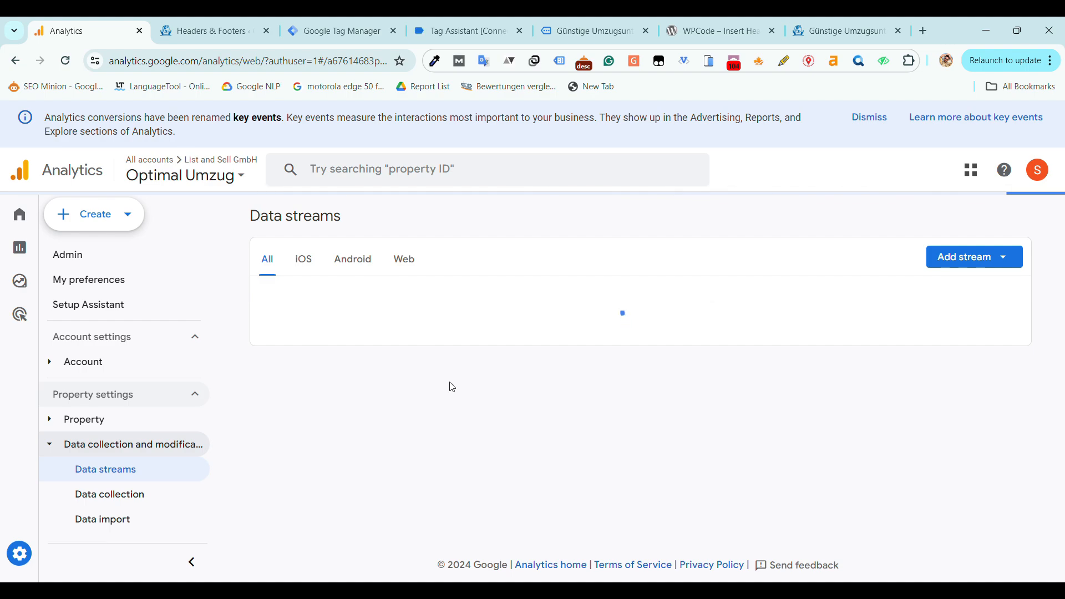
{"action": "left_click", "coordinate": [339, 300]}
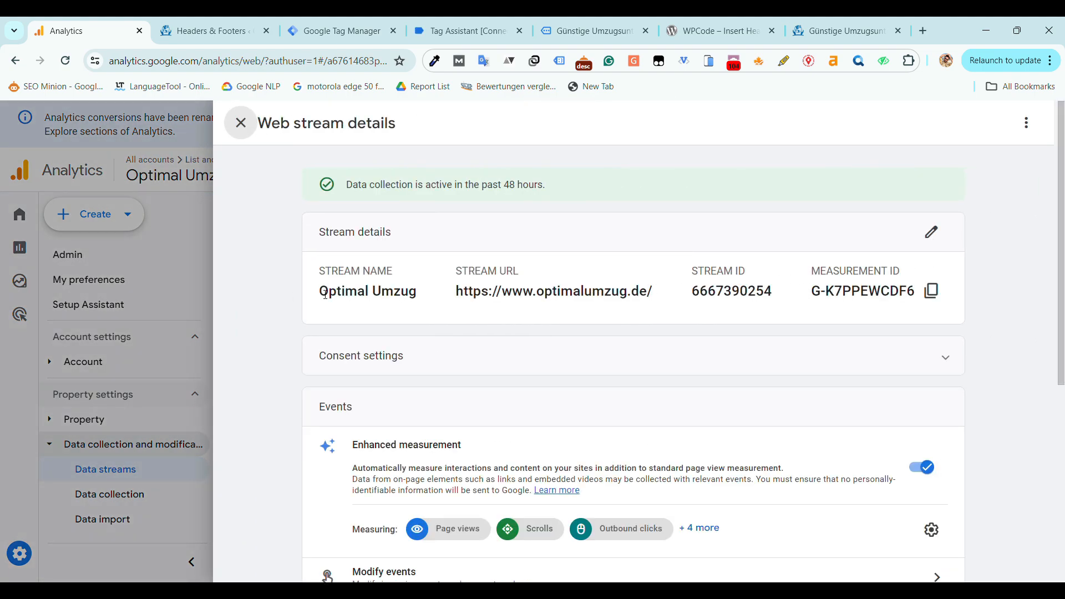
{"action": "left_click_drag", "start_coordinate": [318, 292], "coordinate": [633, 304]}
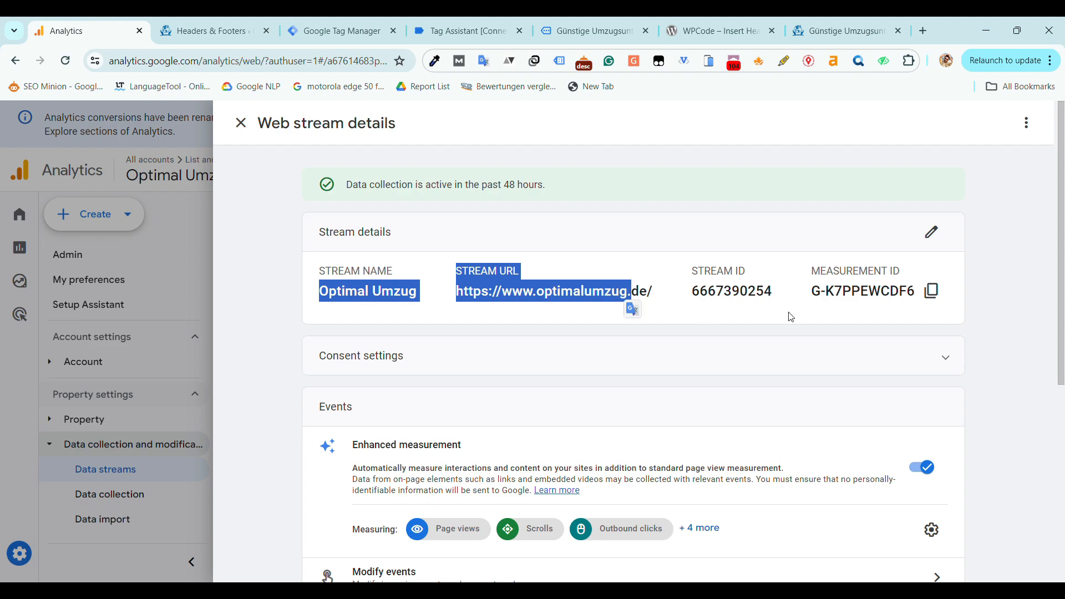
{"action": "left_click", "coordinate": [932, 291]}
Back in Google Tag Manager, paste the measurement ID G-K7PPEWCDF6 into the tag and set the event name to phone_number_click.
{"action": "left_click", "coordinate": [287, 33]}
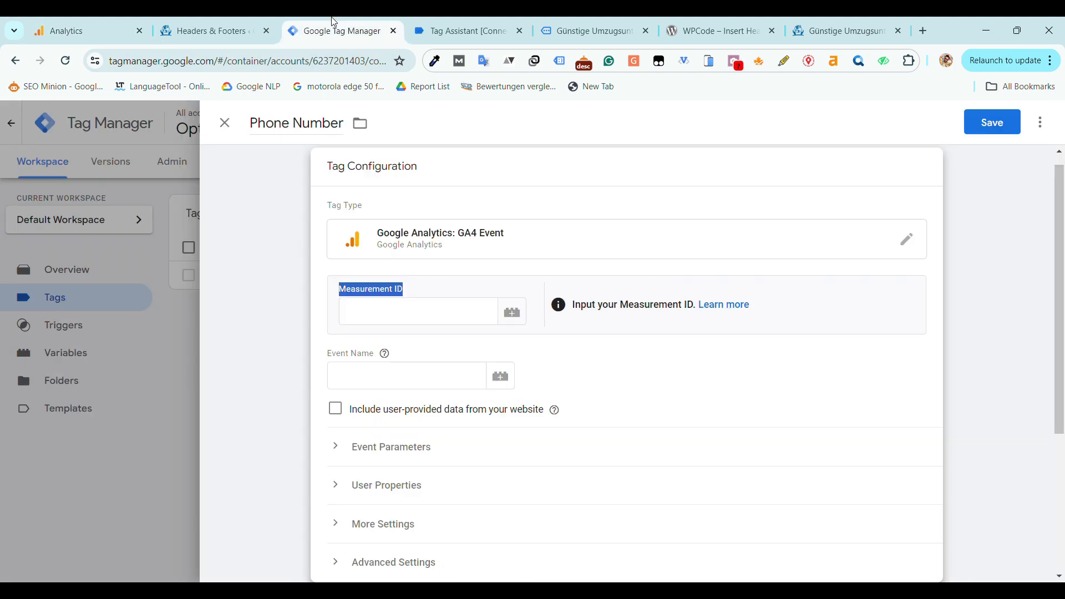
{"action": "left_click", "coordinate": [414, 319]}
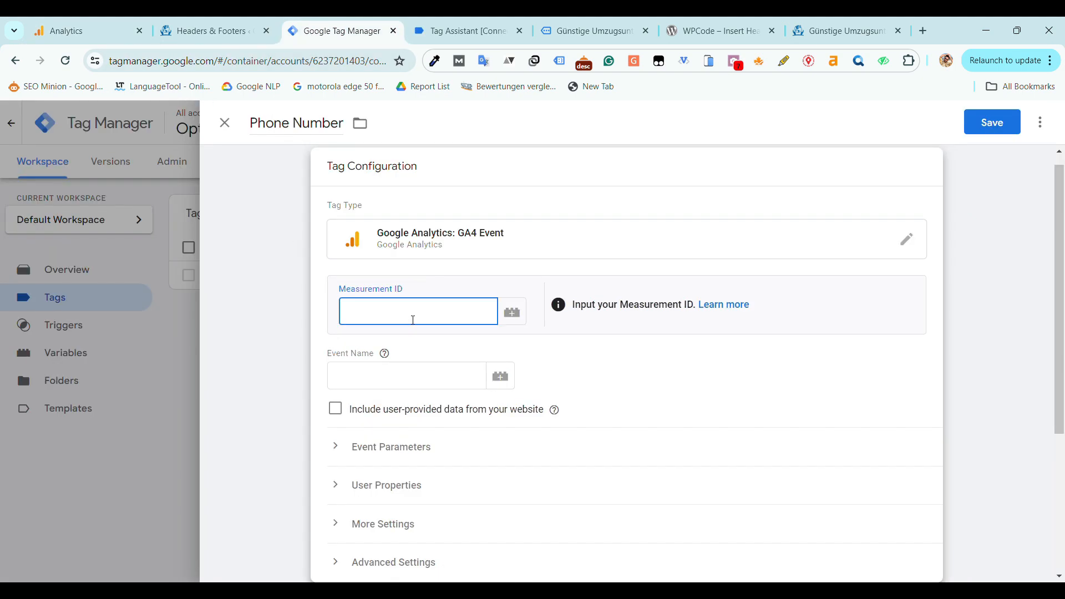
{"action": "key", "text": "ctrl+v"}
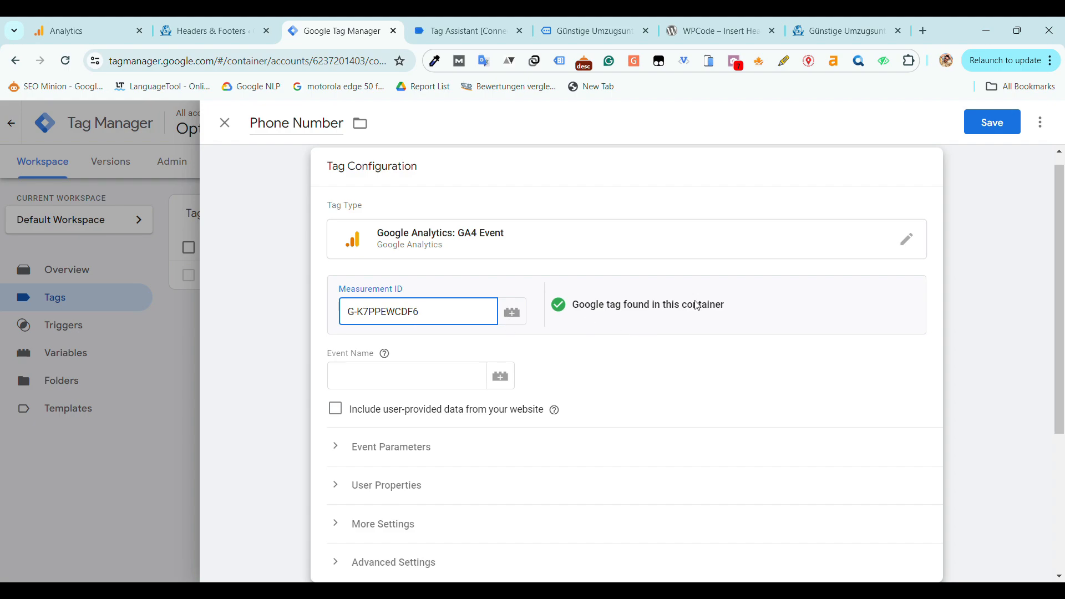
{"action": "left_click_drag", "start_coordinate": [738, 303], "coordinate": [571, 314]}
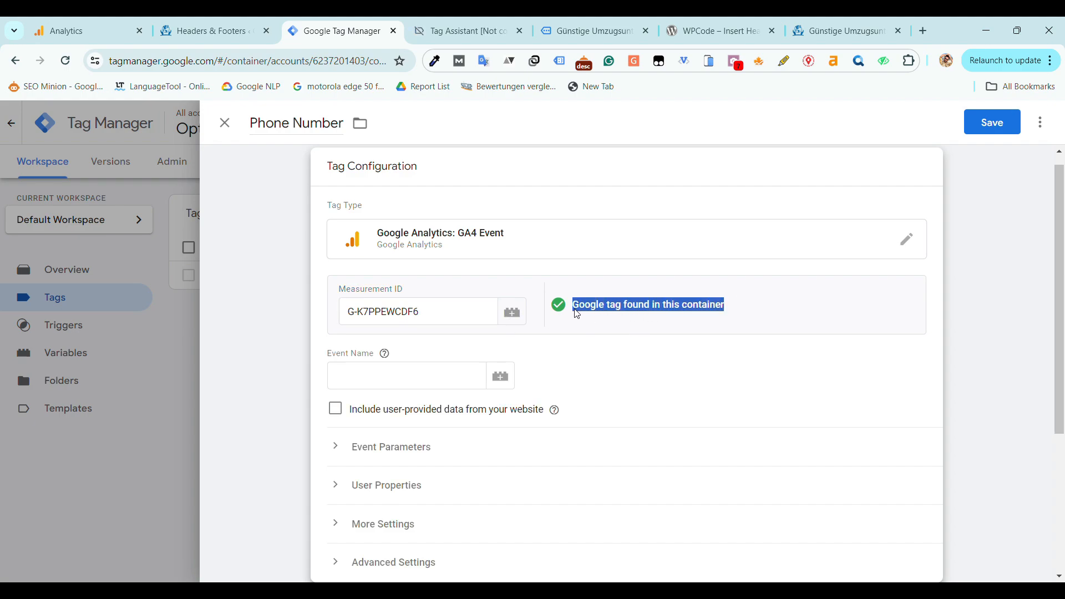
{"action": "left_click", "coordinate": [591, 346]}
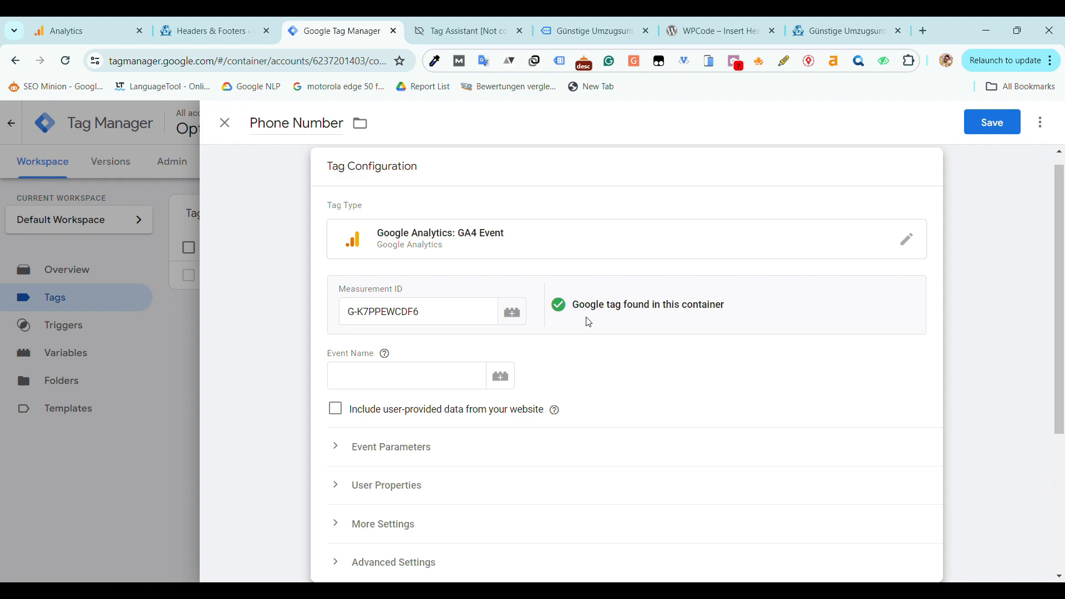
{"action": "left_click", "coordinate": [404, 383]}
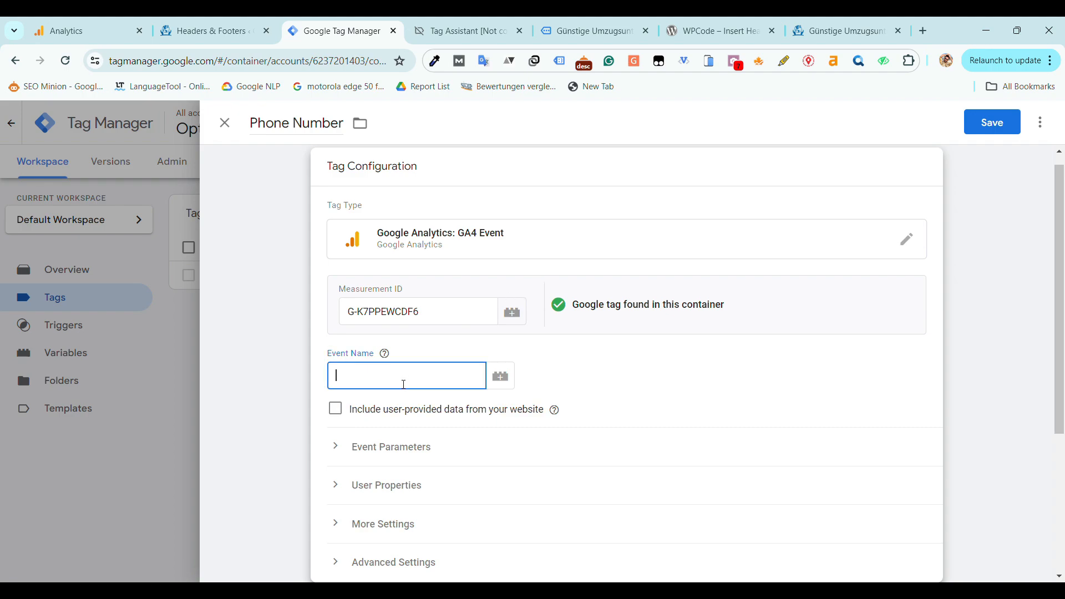
{"action": "type", "text": "phone_number_click"}
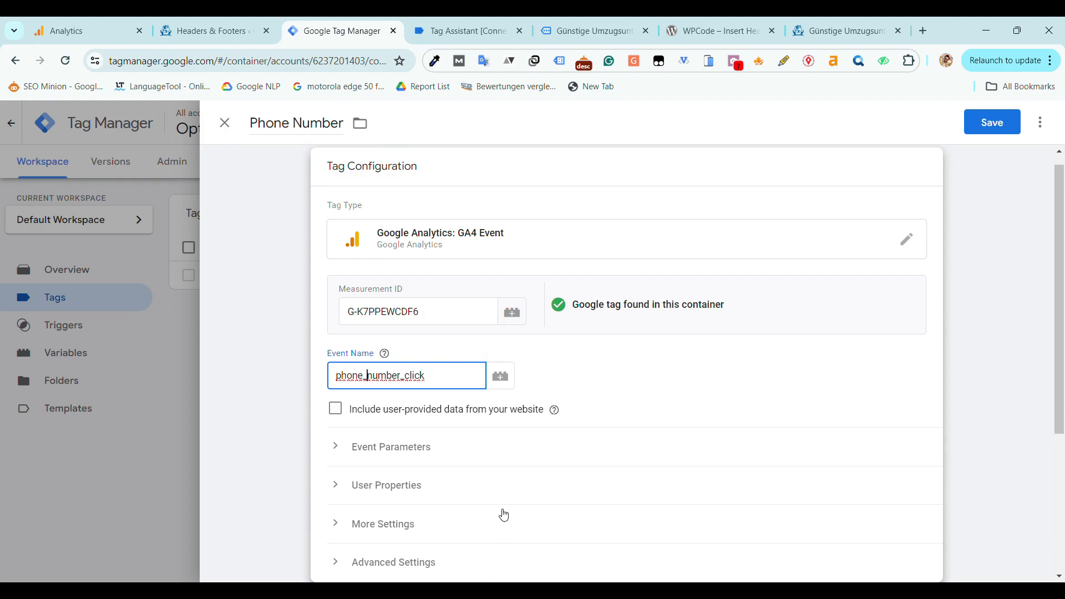
Assign the Phone Number trigger to the GA4 event tag and try to save the tag.
{"action": "scroll", "coordinate": [502, 514], "scroll_direction": "down", "scroll_amount": 3}
{"action": "scroll", "coordinate": [508, 230], "scroll_direction": "up", "scroll_amount": 1}
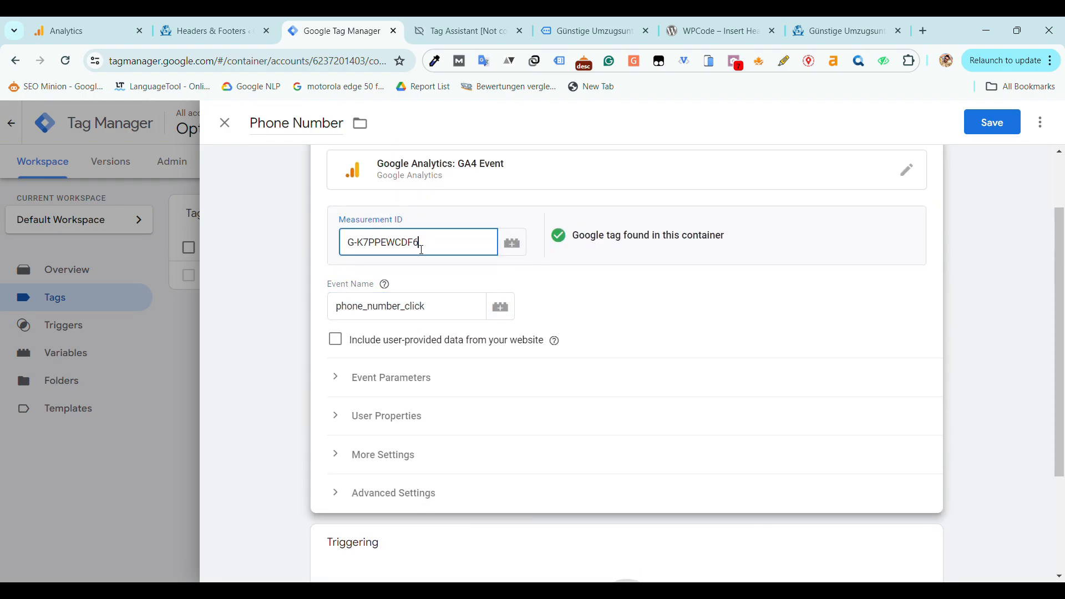
{"action": "left_click_drag", "start_coordinate": [419, 241], "coordinate": [353, 250]}
{"action": "scroll", "coordinate": [517, 414], "scroll_direction": "down", "scroll_amount": 3}
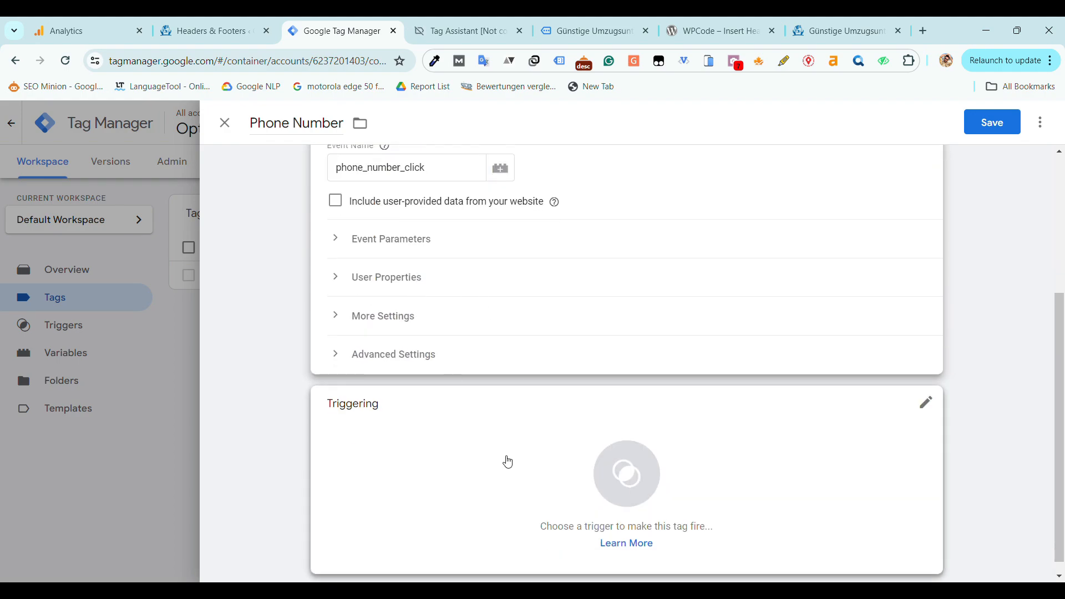
{"action": "left_click", "coordinate": [568, 456]}
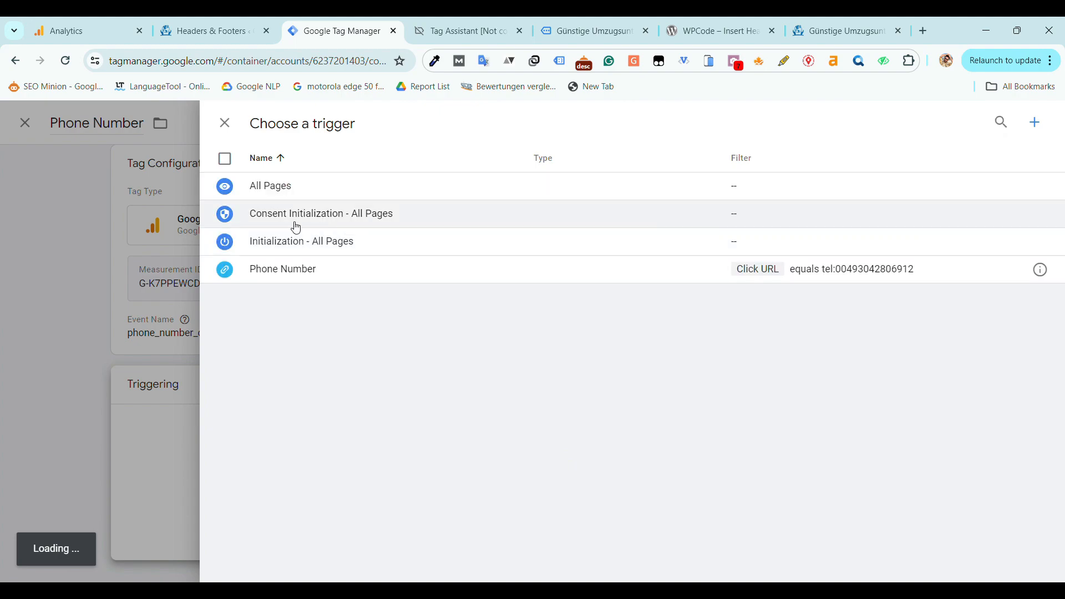
{"action": "left_click", "coordinate": [287, 268]}
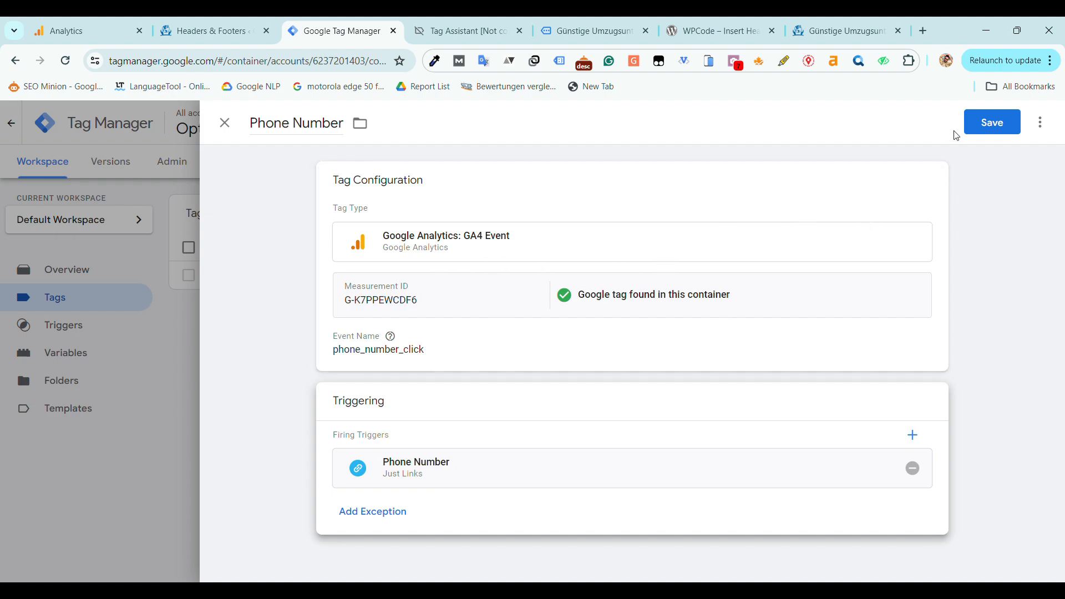
{"action": "left_click", "coordinate": [993, 131]}
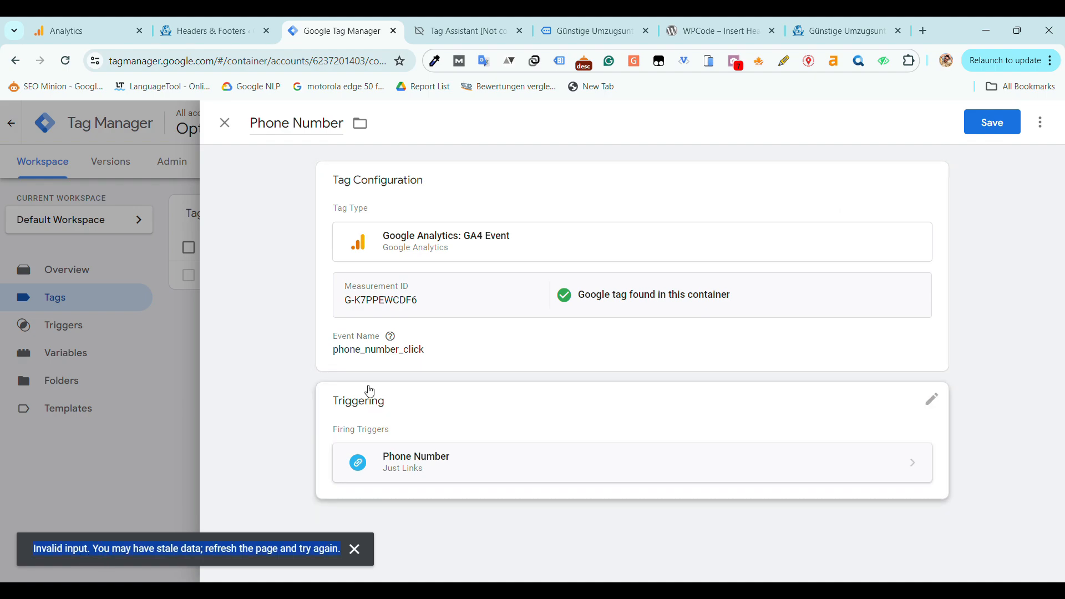
Reload the workspace and create a new tag named Phone Number with the type Google Analytics: GA4 Event.
{"action": "left_click", "coordinate": [67, 63]}
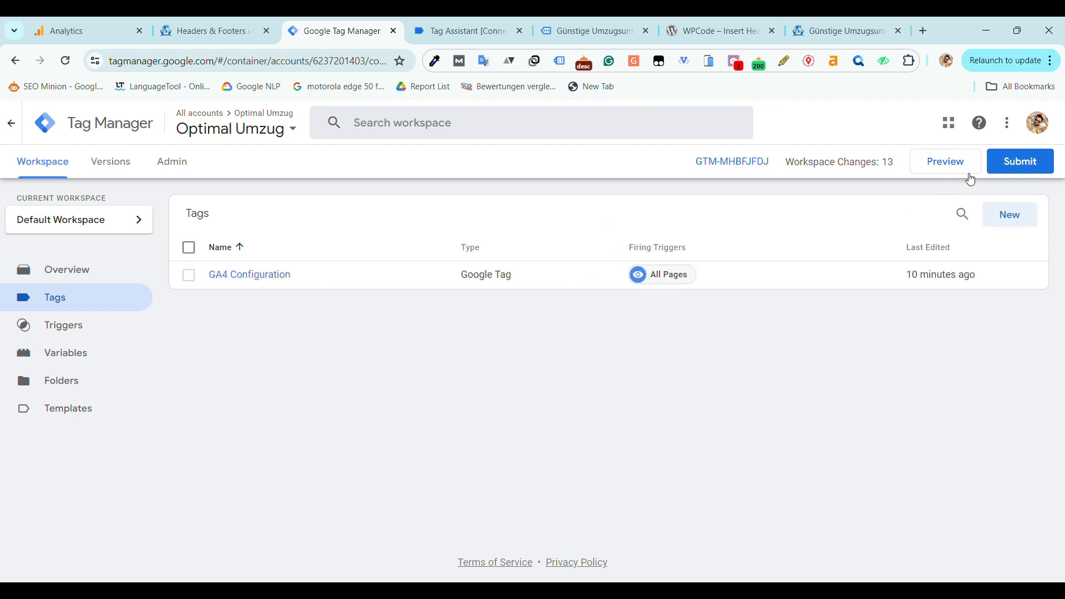
{"action": "left_click", "coordinate": [1033, 214]}
{"action": "left_click", "coordinate": [316, 124]}
{"action": "type", "text": "P"}
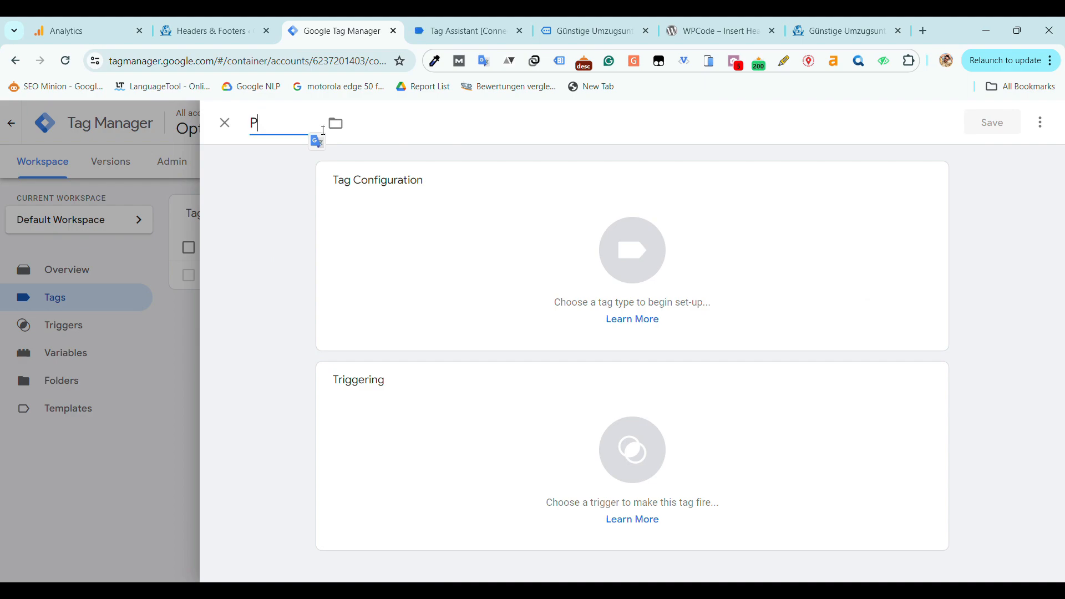
{"action": "type", "text": "hone Number"}
{"action": "left_click", "coordinate": [466, 207]}
{"action": "left_click", "coordinate": [769, 240]}
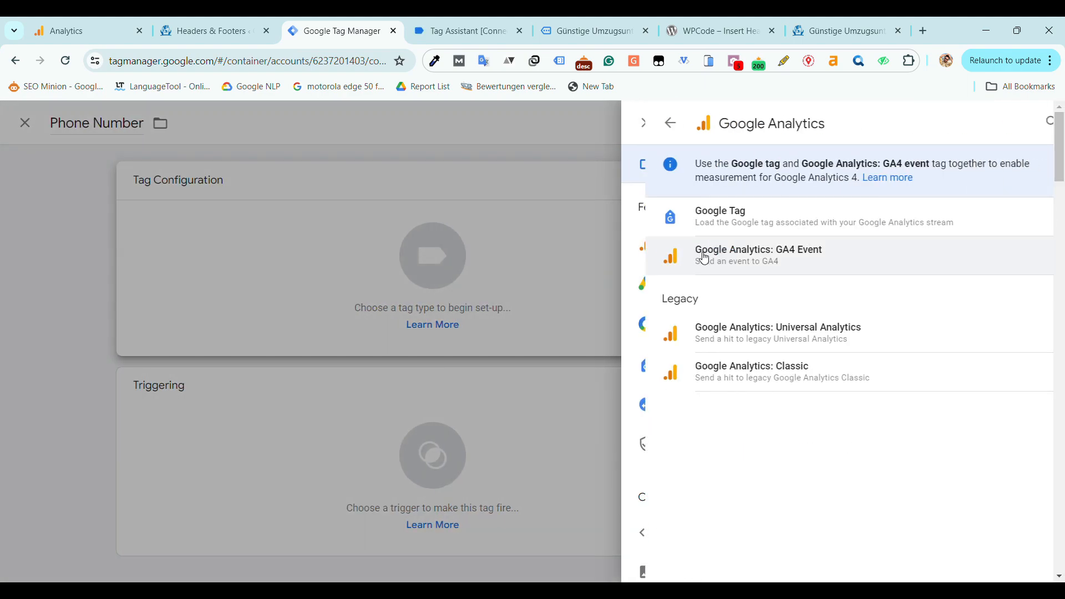
{"action": "left_click", "coordinate": [788, 251]}
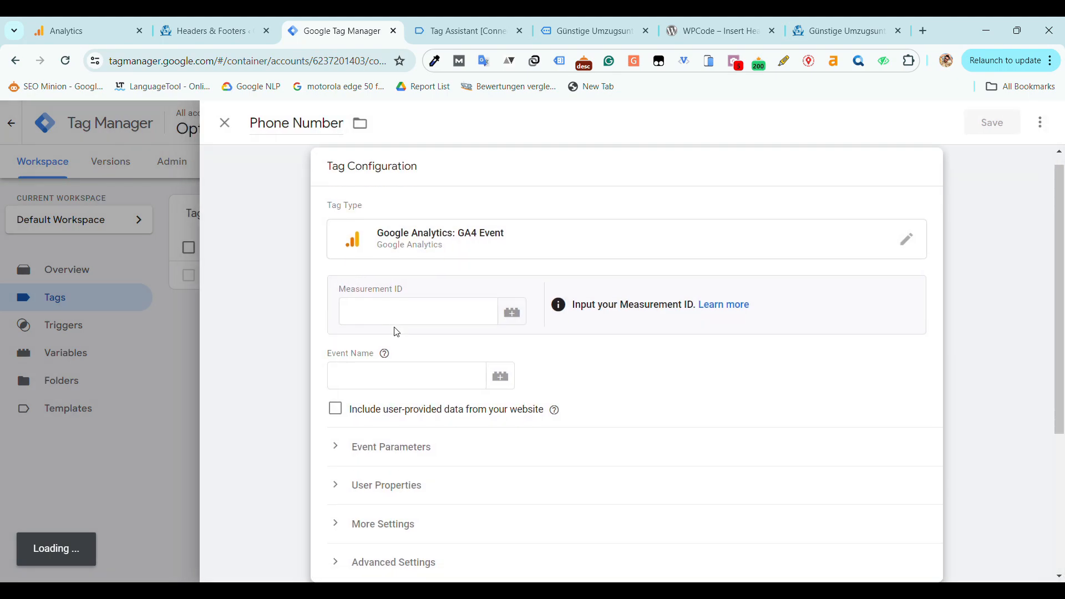
Copy the measurement ID from the web stream details in Google Analytics and paste it into the Tag Manager tag.
{"action": "left_click", "coordinate": [402, 318]}
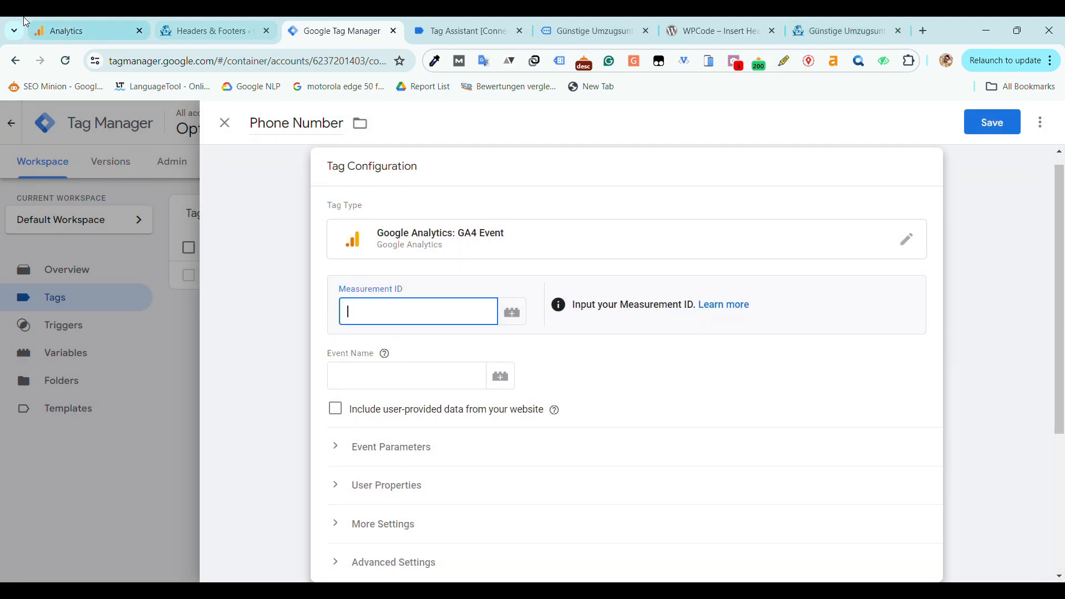
{"action": "left_click", "coordinate": [34, 24]}
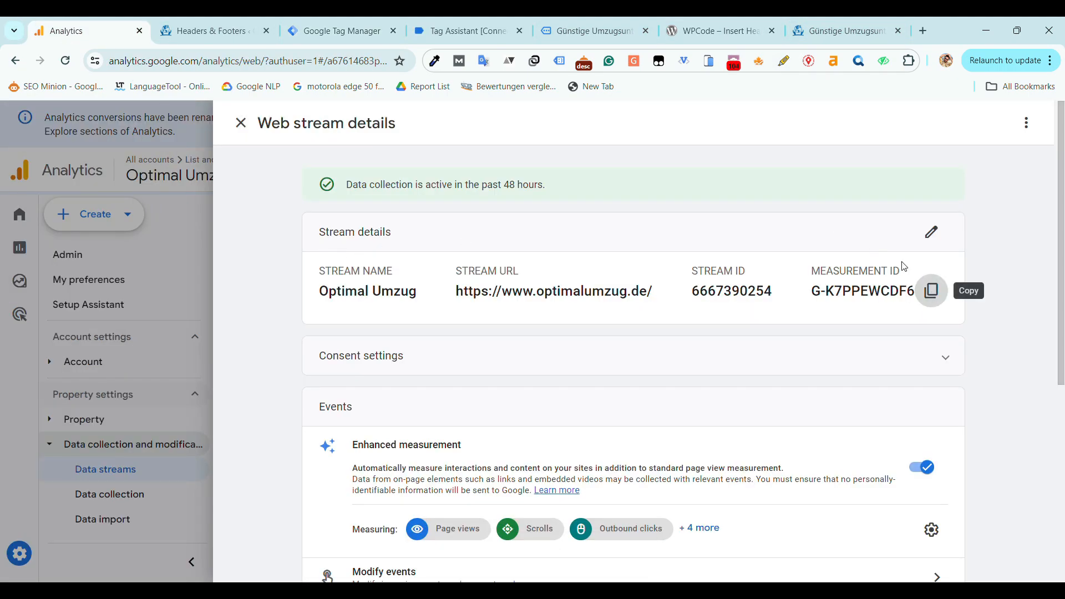
{"action": "left_click", "coordinate": [932, 291]}
{"action": "left_click", "coordinate": [342, 31]}
{"action": "key", "text": "ctrl+v"}
Set the GA4 event name of the tag to phone_number_click.
{"action": "left_click", "coordinate": [435, 377]}
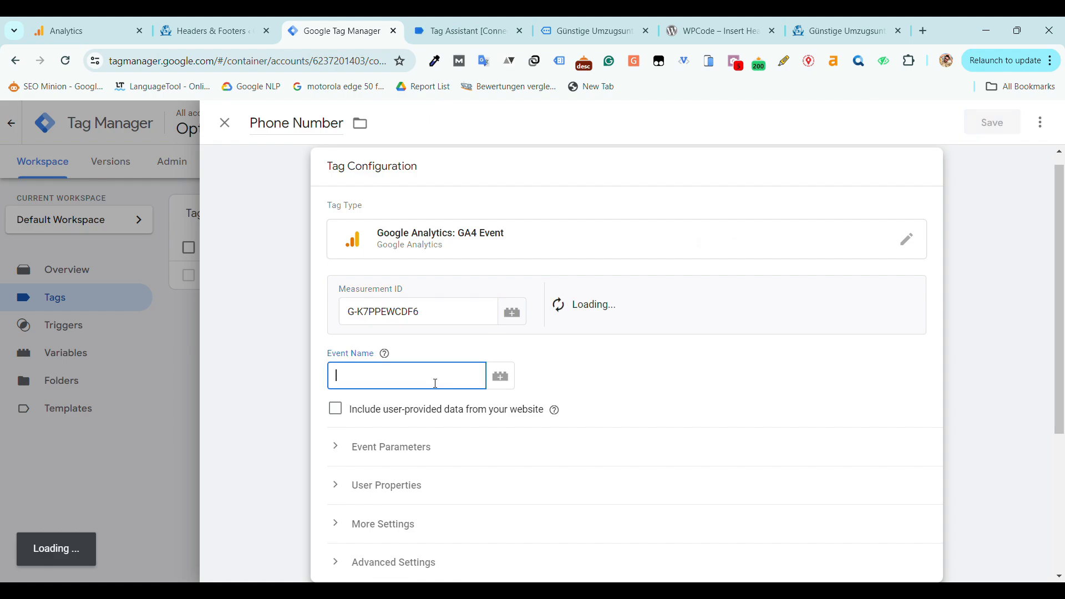
{"action": "type", "text": "phone_"}
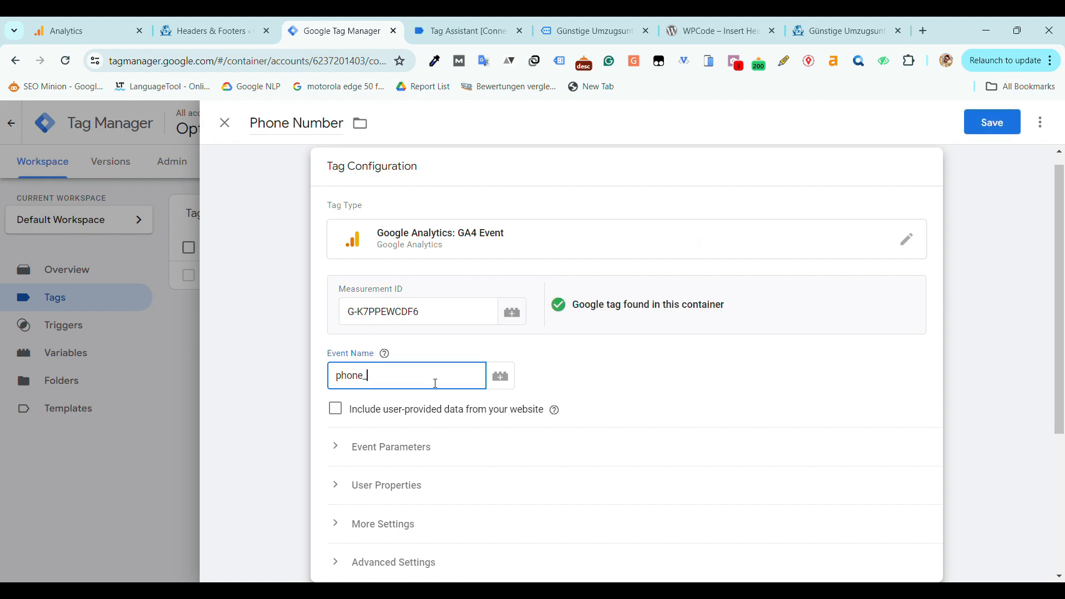
{"action": "type", "text": "number_click"}
Assign the Phone Number trigger to the GA4 event tag and save the tag.
{"action": "scroll", "coordinate": [422, 394], "scroll_direction": "down", "scroll_amount": 4}
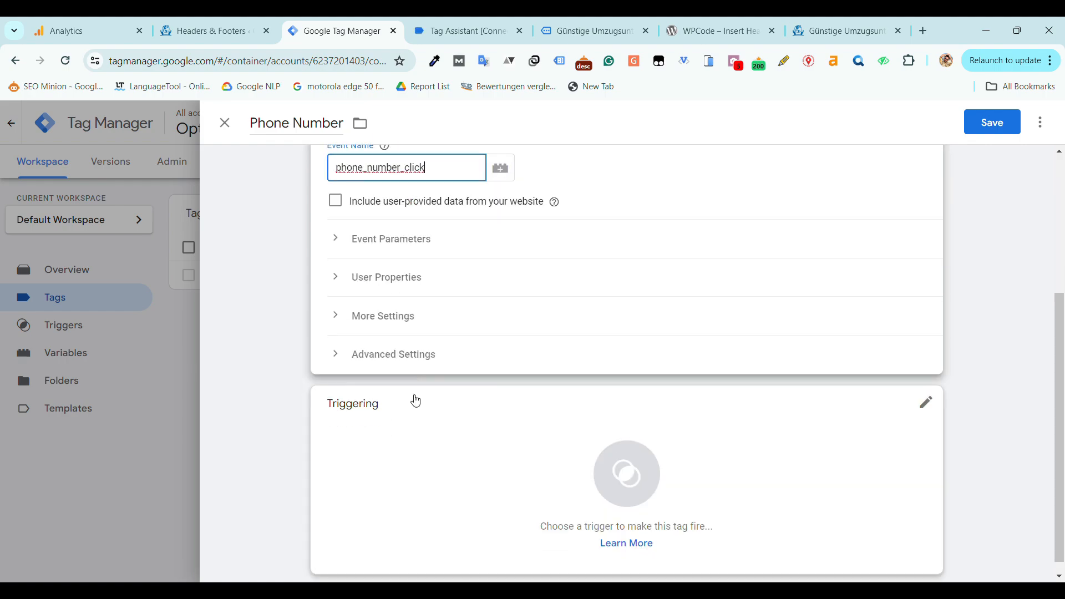
{"action": "left_click", "coordinate": [545, 442]}
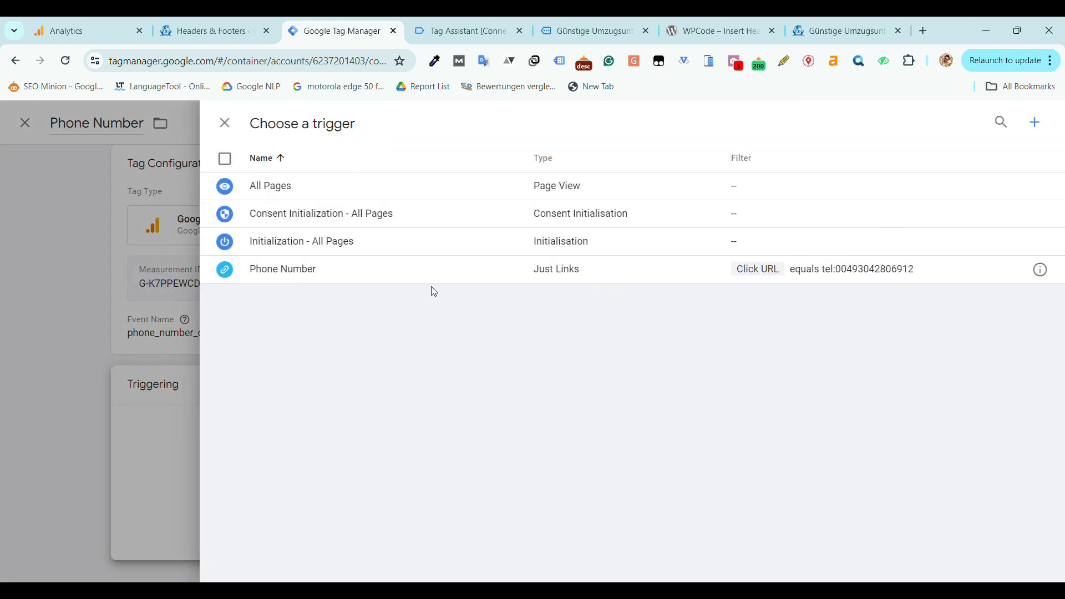
{"action": "left_click", "coordinate": [275, 269]}
{"action": "left_click", "coordinate": [988, 120]}
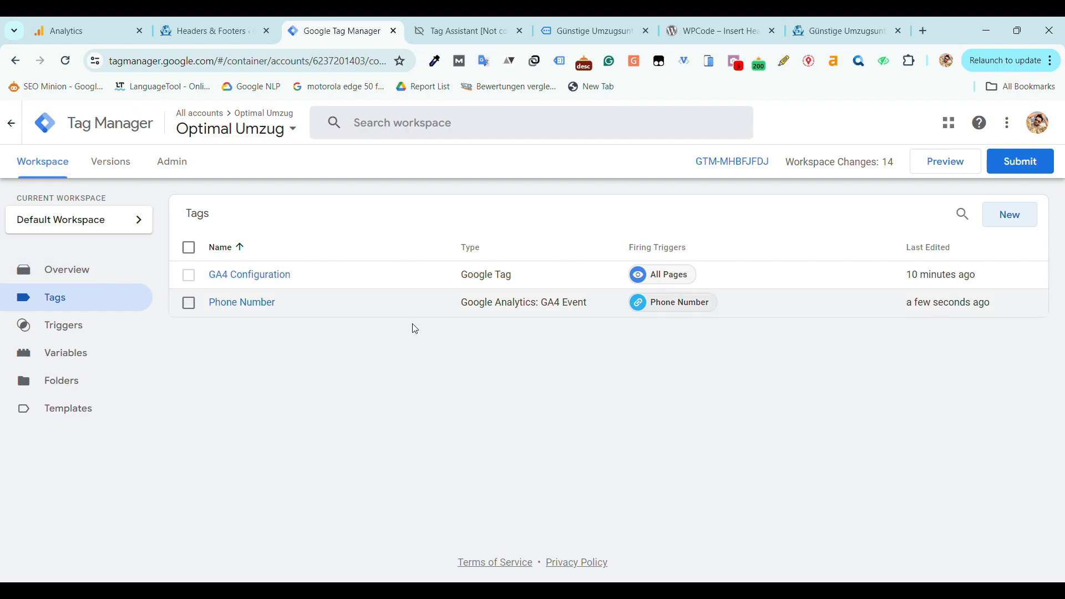
Submit the workspace changes and start publishing them as a new container version.
{"action": "left_click", "coordinate": [1021, 162]}
{"action": "left_click", "coordinate": [1029, 127]}
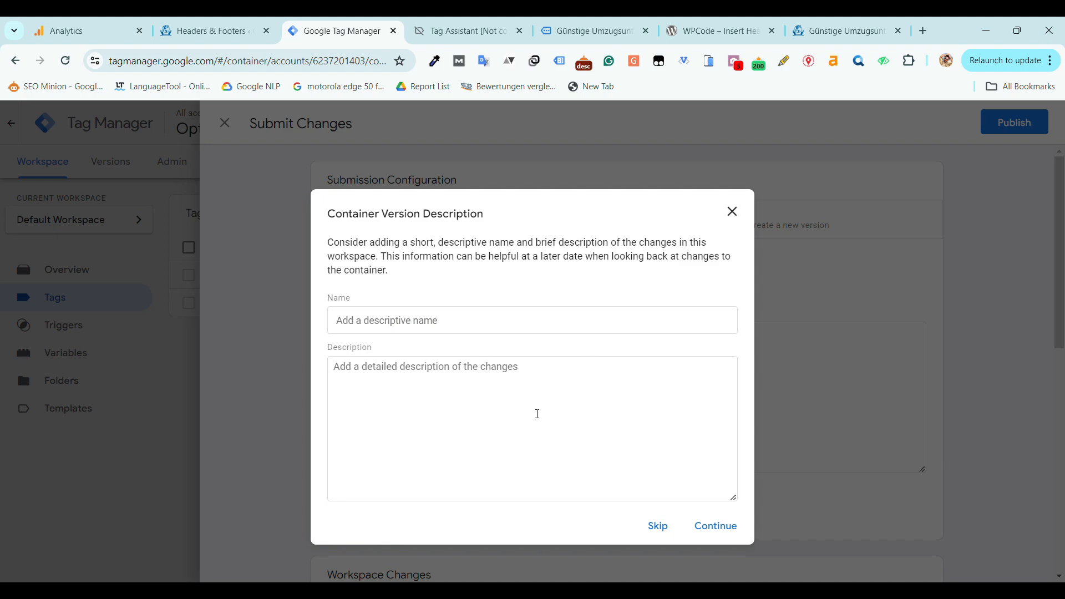
{"action": "left_click", "coordinate": [431, 369]}
{"action": "left_click", "coordinate": [435, 327]}
{"action": "type", "text": "dsdaa"}
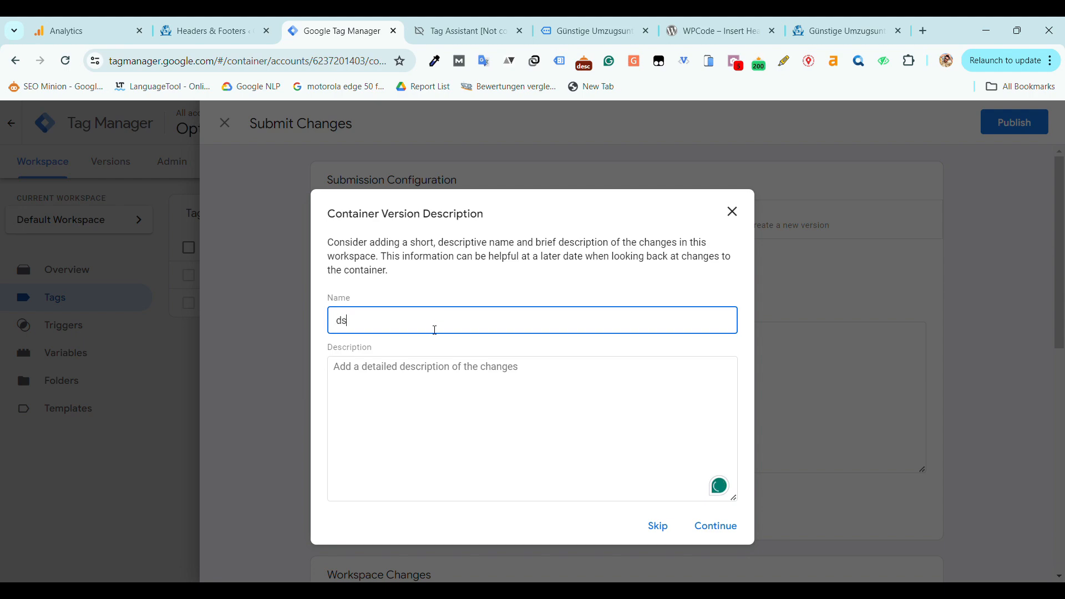
{"action": "key", "text": "BackSpace"}
{"action": "key", "text": "BackSpace"}
{"action": "key", "text": "BackSpace"}
{"action": "key", "text": "BackSpace"}
{"action": "key", "text": "BackSpace"}
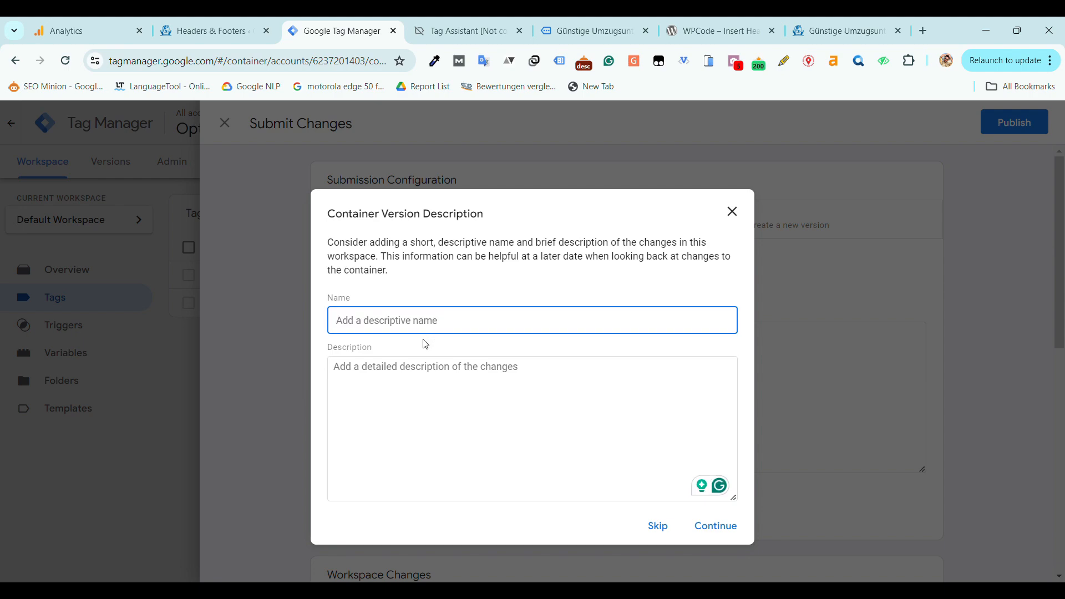
{"action": "type", "text": "Phone Nu"}
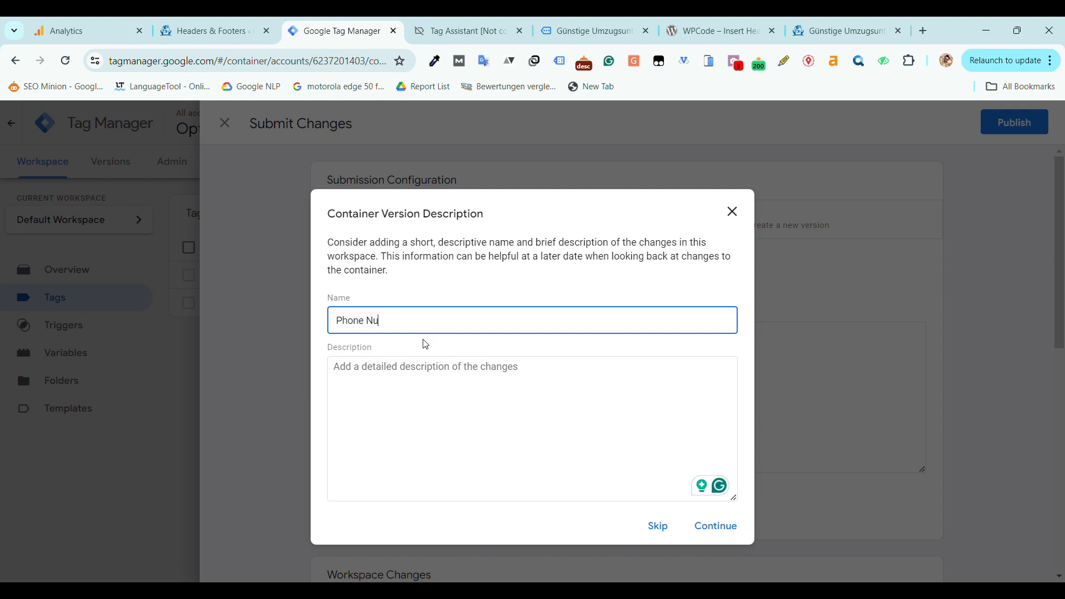
{"action": "type", "text": "mber Conversion Created on"}
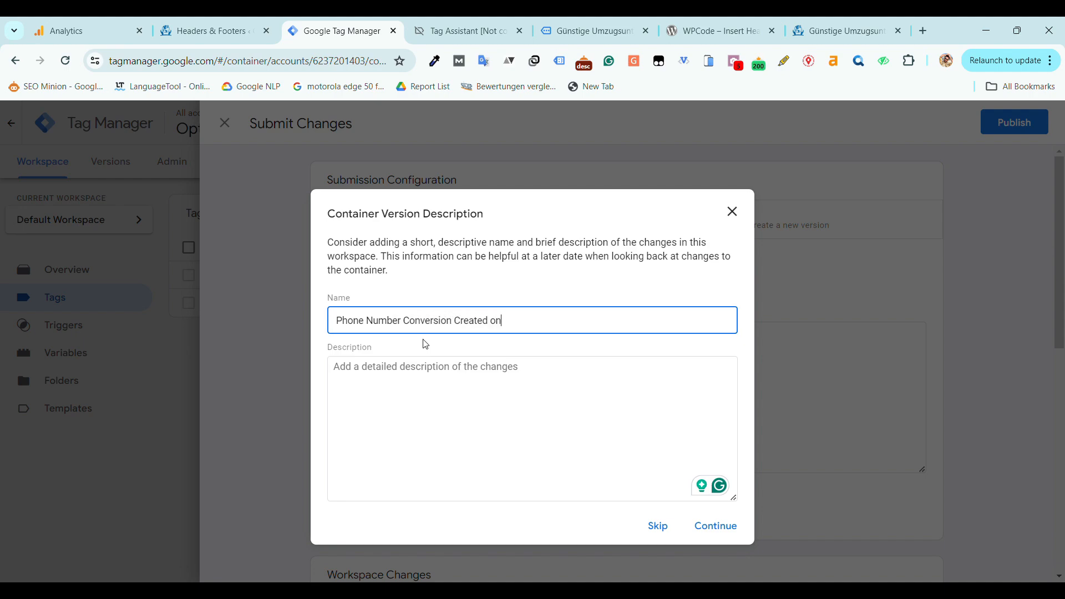
{"action": "type", "text": " 27 JUn"}
{"action": "key", "text": "BackSpace"}
{"action": "key", "text": "BackSpace"}
{"action": "type", "text": "une"}
{"action": "key", "text": "ctrl+a"}
{"action": "key", "text": "BackSpace"}
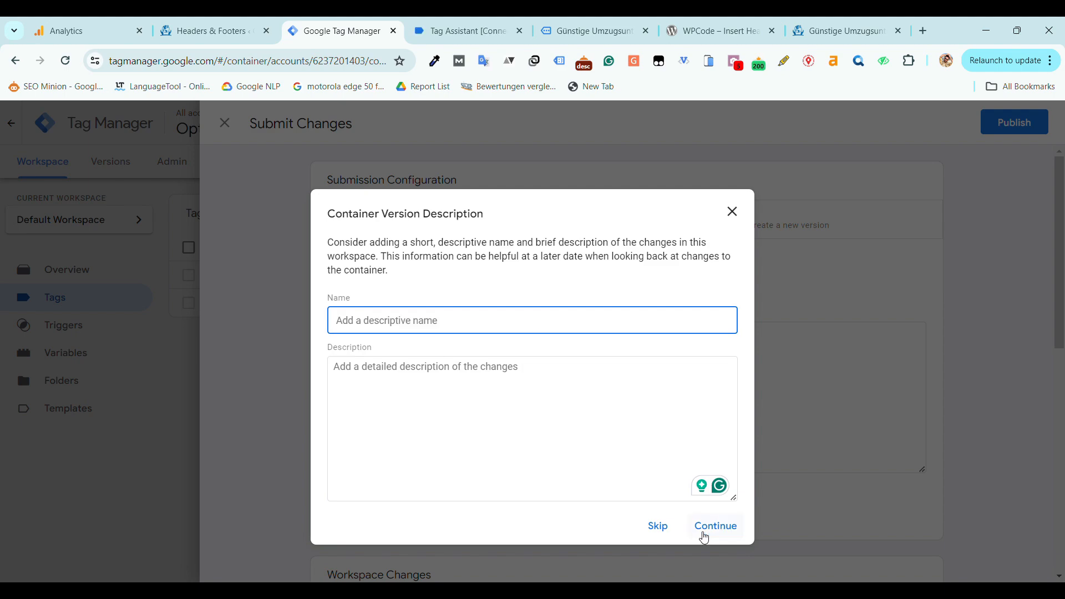
Publish the container version without a name or description, and return to the workspace overview.
{"action": "left_click", "coordinate": [729, 530]}
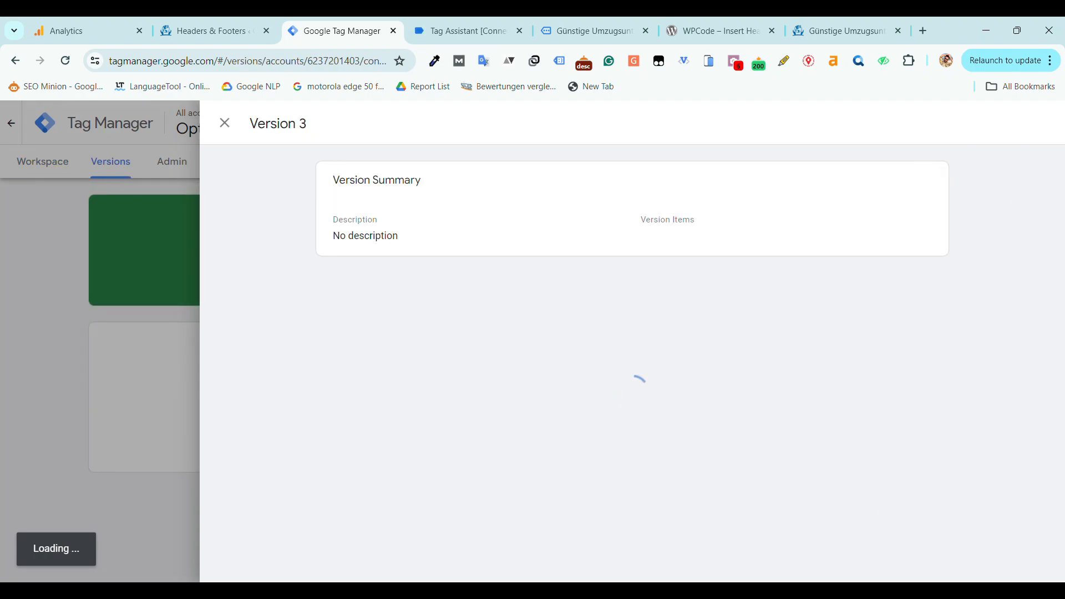
{"action": "scroll", "coordinate": [450, 421], "scroll_direction": "down", "scroll_amount": 5}
{"action": "scroll", "coordinate": [435, 444], "scroll_direction": "down", "scroll_amount": 8}
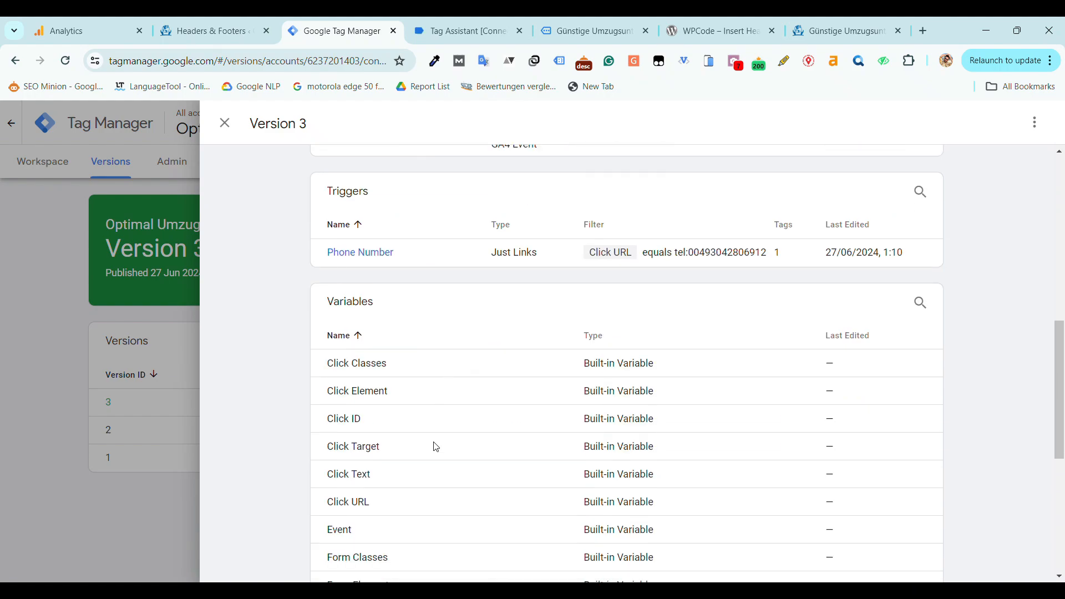
{"action": "scroll", "coordinate": [269, 278], "scroll_direction": "up", "scroll_amount": 12}
{"action": "left_click", "coordinate": [224, 124]}
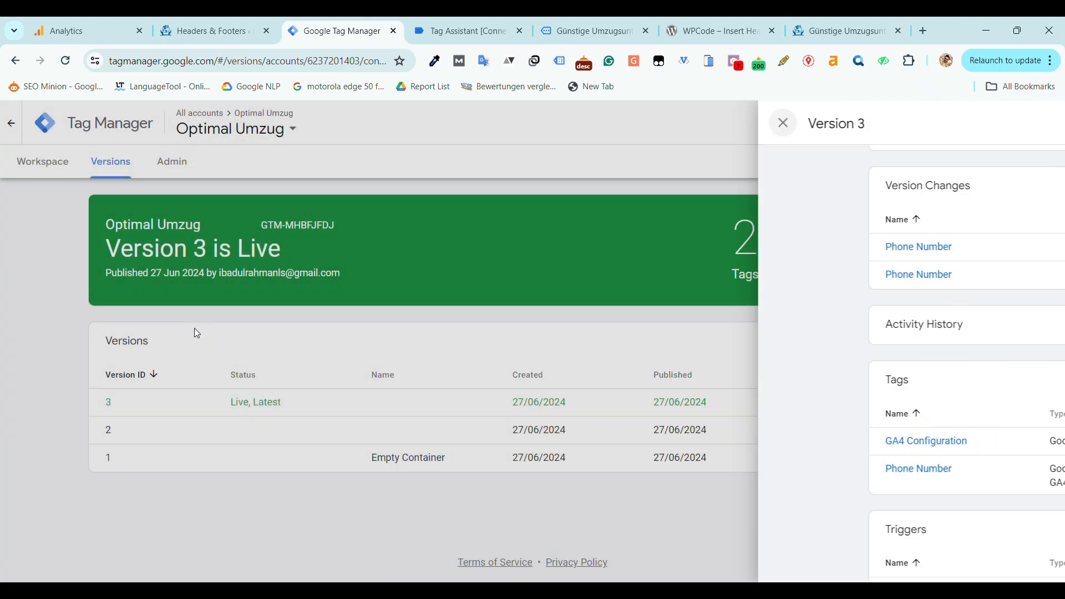
{"action": "left_click", "coordinate": [62, 172]}
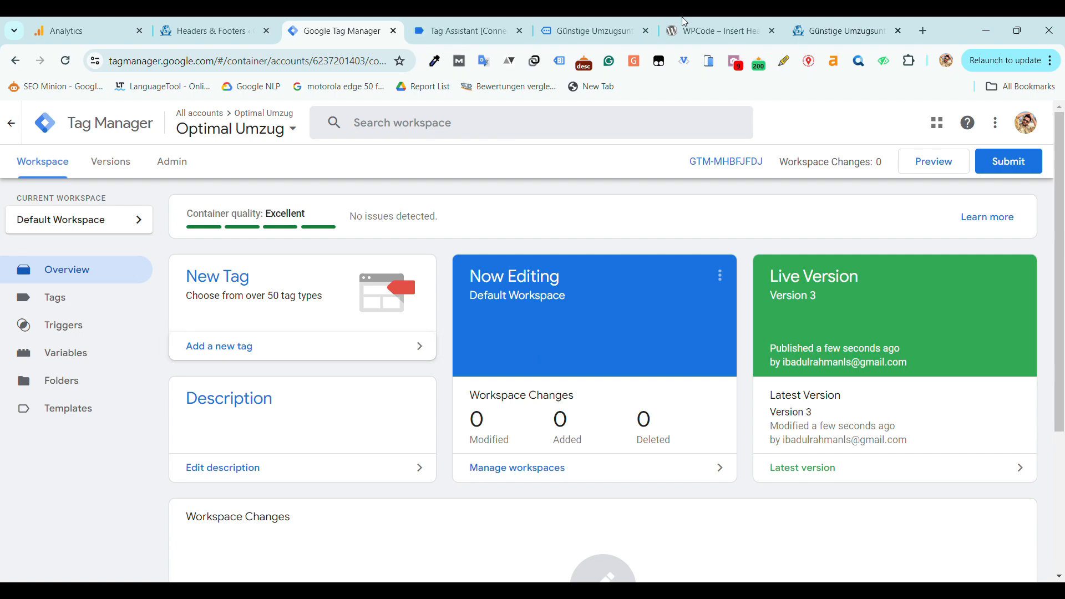
Switch to Google Analytics, leave the web stream details, and examine the recent event timeline in DebugView.
{"action": "left_click", "coordinate": [87, 21]}
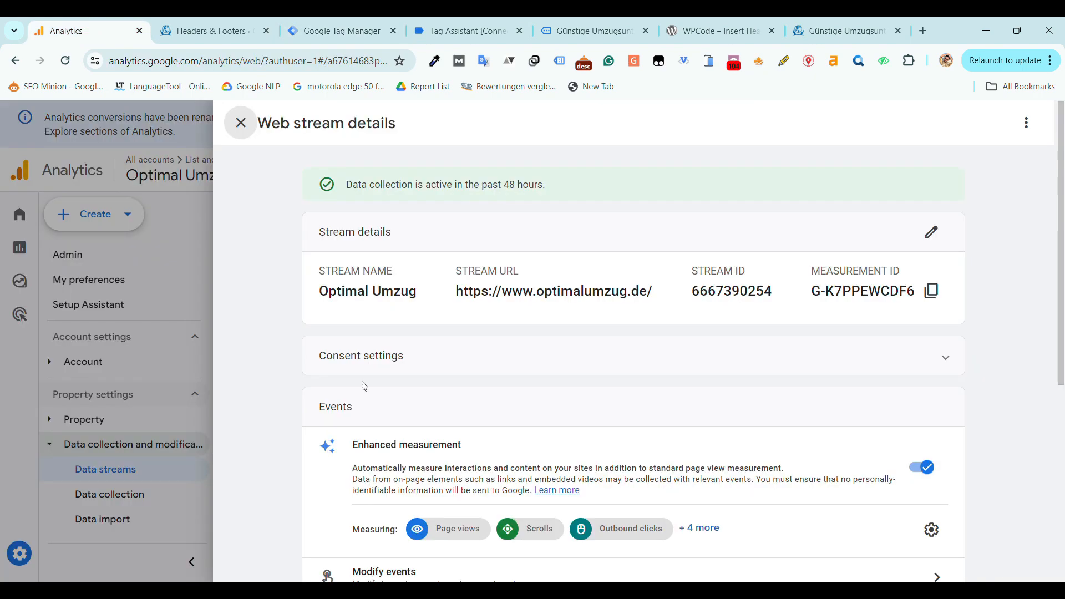
{"action": "left_click", "coordinate": [251, 129]}
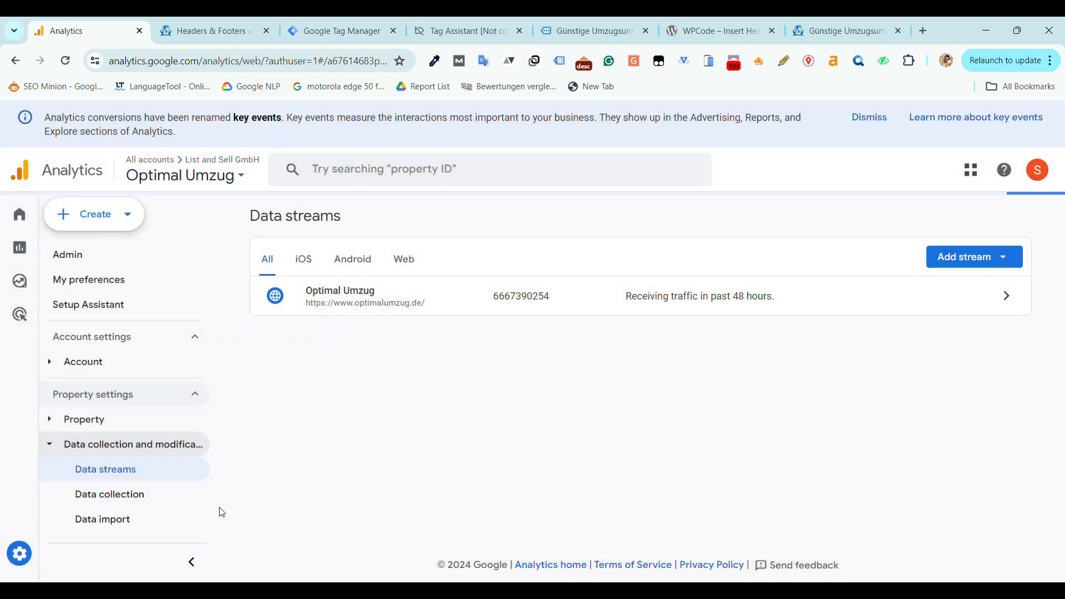
{"action": "scroll", "coordinate": [122, 480], "scroll_direction": "down", "scroll_amount": 2}
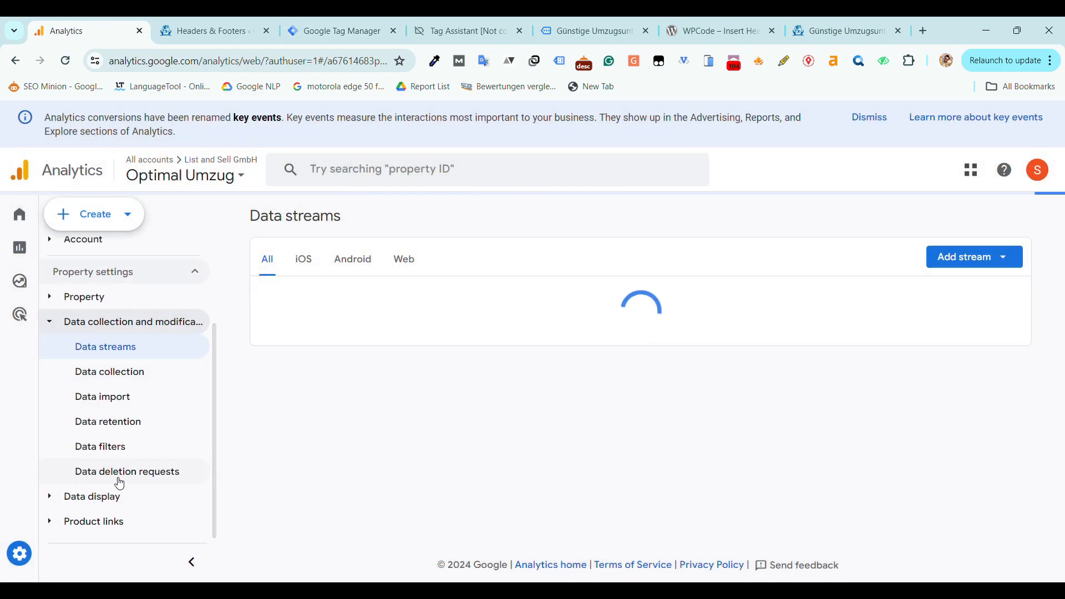
{"action": "scroll", "coordinate": [127, 446], "scroll_direction": "up", "scroll_amount": 2}
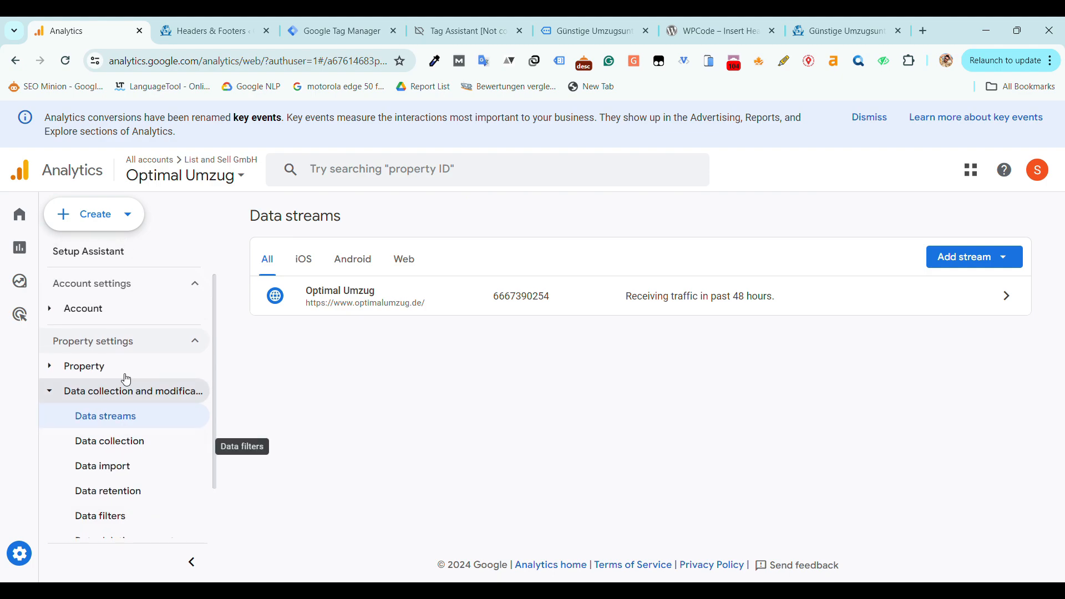
{"action": "scroll", "coordinate": [91, 444], "scroll_direction": "down", "scroll_amount": 2}
{"action": "left_click", "coordinate": [92, 497]}
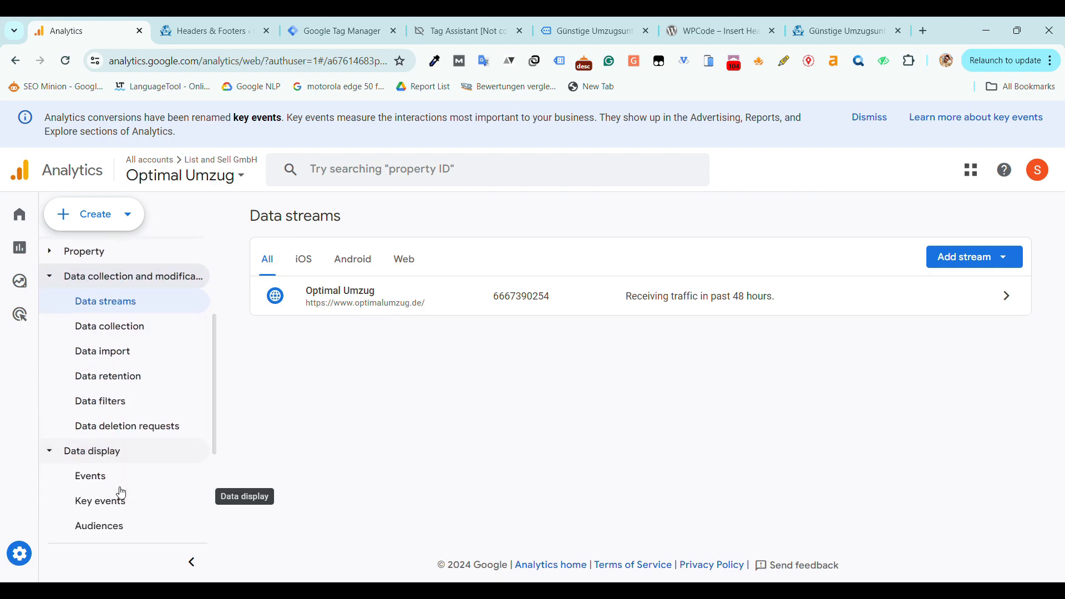
{"action": "scroll", "coordinate": [135, 363], "scroll_direction": "down", "scroll_amount": 1}
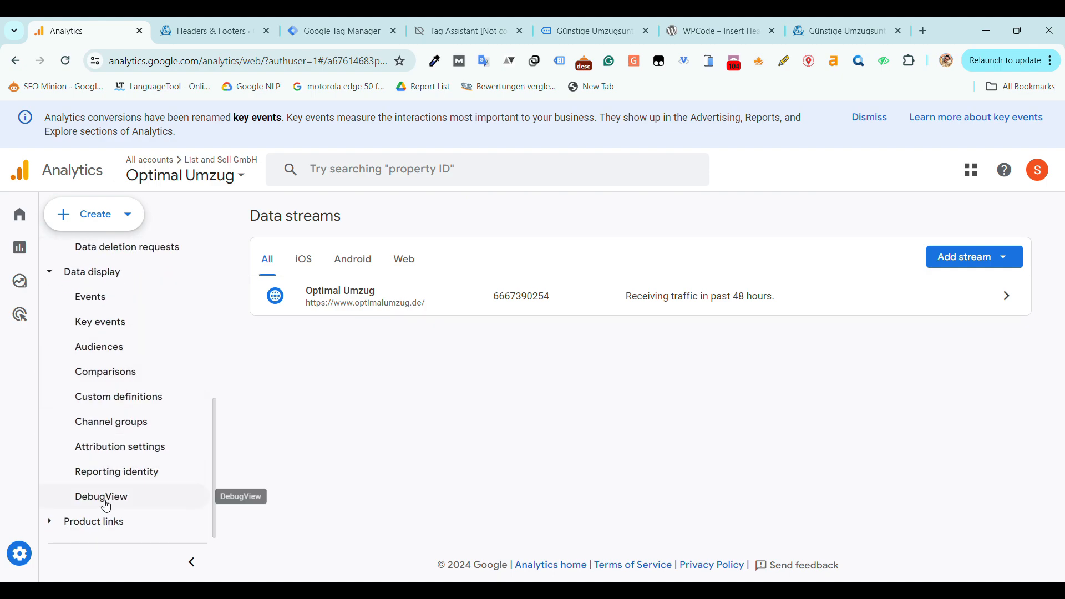
{"action": "left_click", "coordinate": [105, 496]}
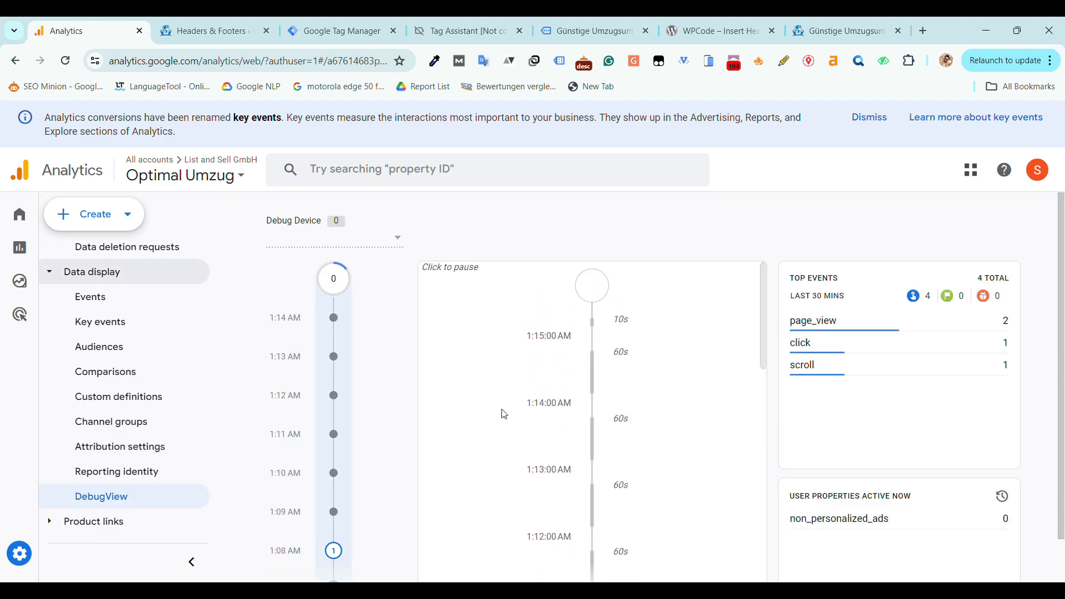
{"action": "scroll", "coordinate": [546, 390], "scroll_direction": "down", "scroll_amount": 6}
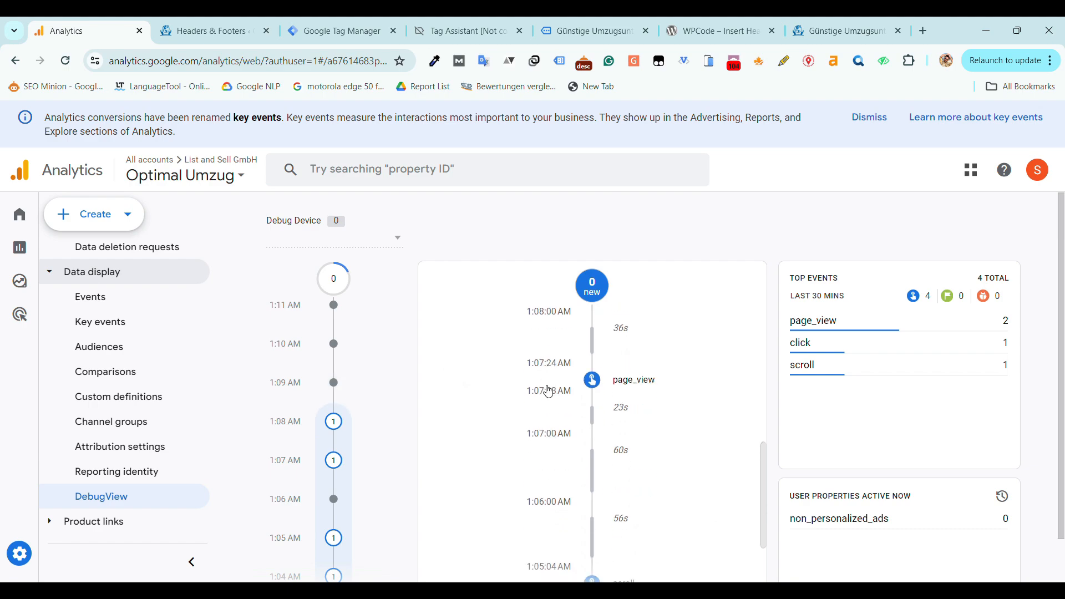
{"action": "scroll", "coordinate": [716, 457], "scroll_direction": "down", "scroll_amount": 2}
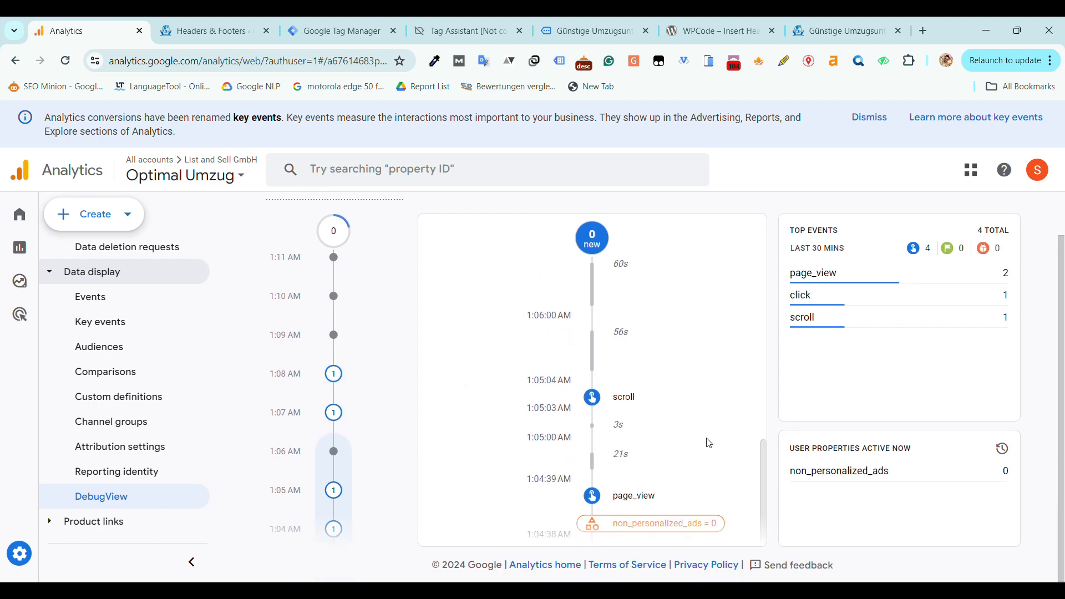
{"action": "scroll", "coordinate": [558, 364], "scroll_direction": "up", "scroll_amount": 10}
{"action": "scroll", "coordinate": [558, 364], "scroll_direction": "up", "scroll_amount": 1}
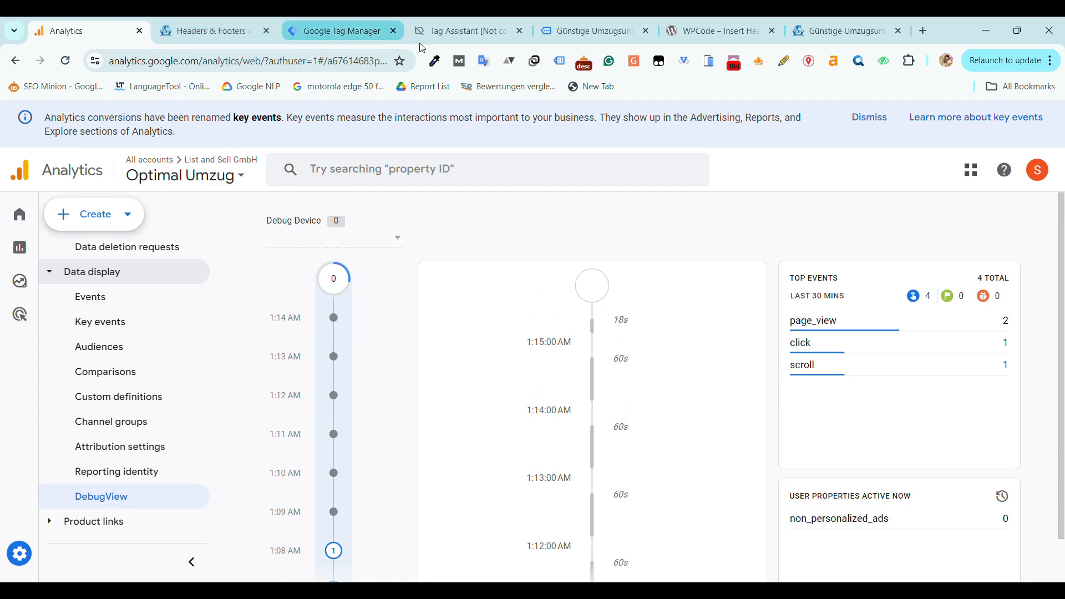
Switch to the Optimal Umzug website and reload the home page.
{"action": "left_click", "coordinate": [841, 31]}
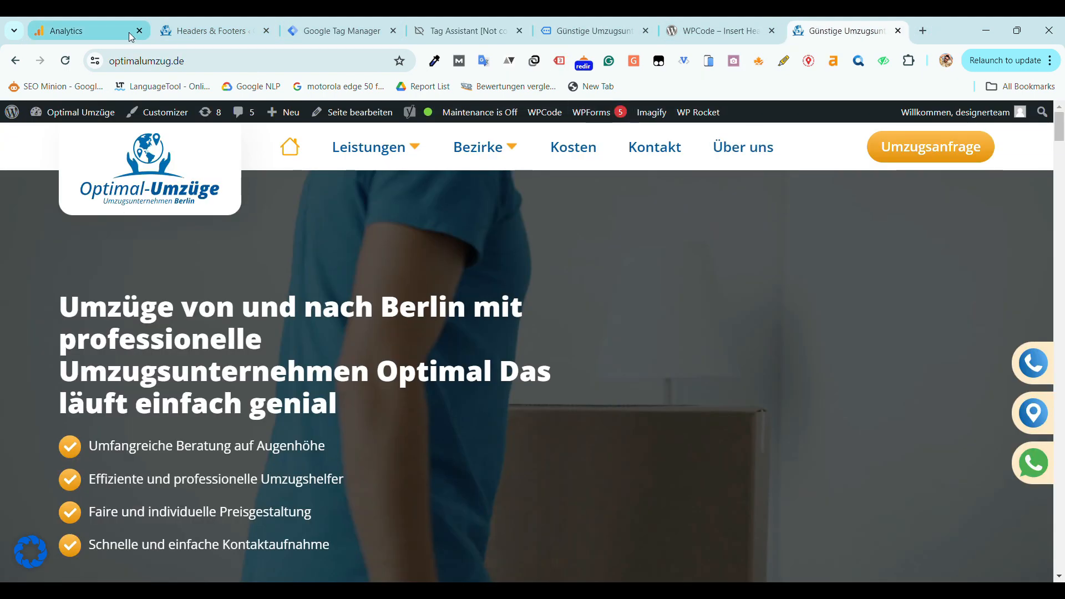
{"action": "left_click", "coordinate": [232, 62]}
{"action": "key", "text": "Return"}
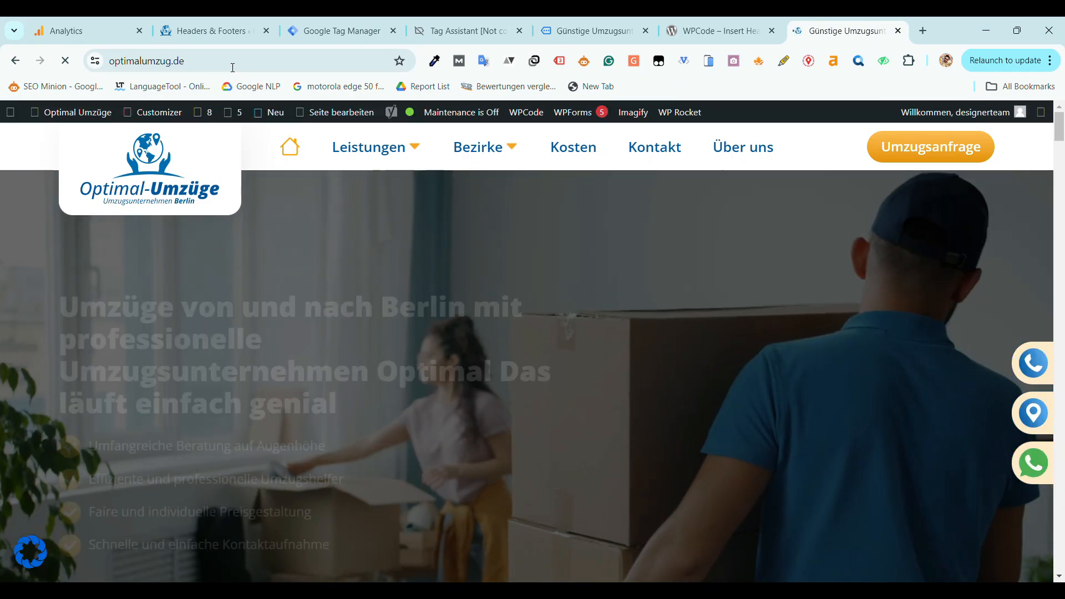
Test the phone number link beside the moving truck photos, cancel opening an external app, and return to DebugView in Google Analytics.
{"action": "scroll", "coordinate": [480, 224], "scroll_direction": "down", "scroll_amount": 6}
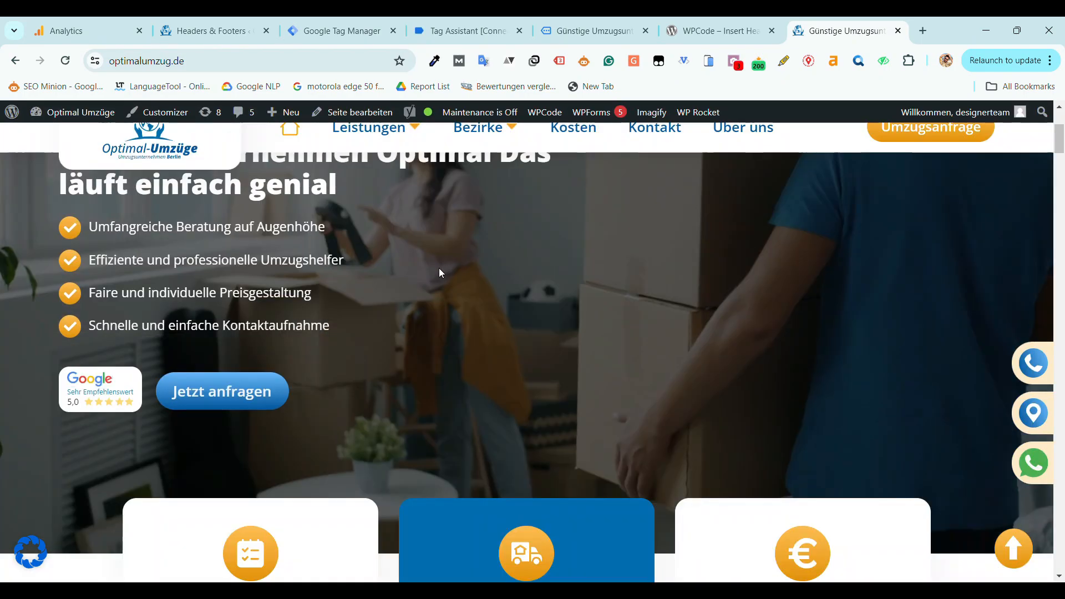
{"action": "scroll", "coordinate": [380, 316], "scroll_direction": "down", "scroll_amount": 10}
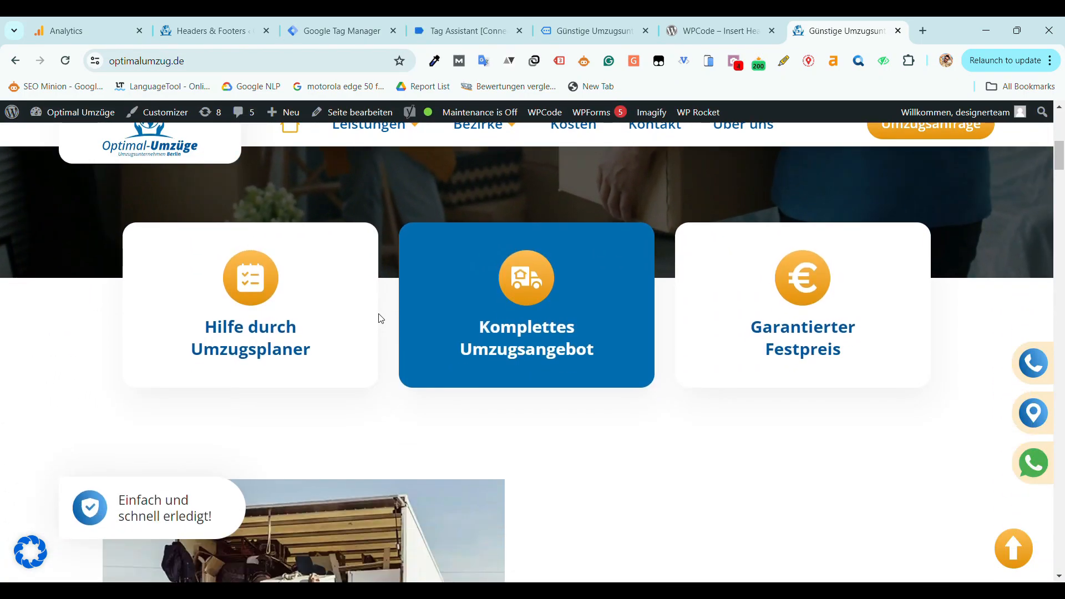
{"action": "scroll", "coordinate": [416, 311], "scroll_direction": "up", "scroll_amount": 7}
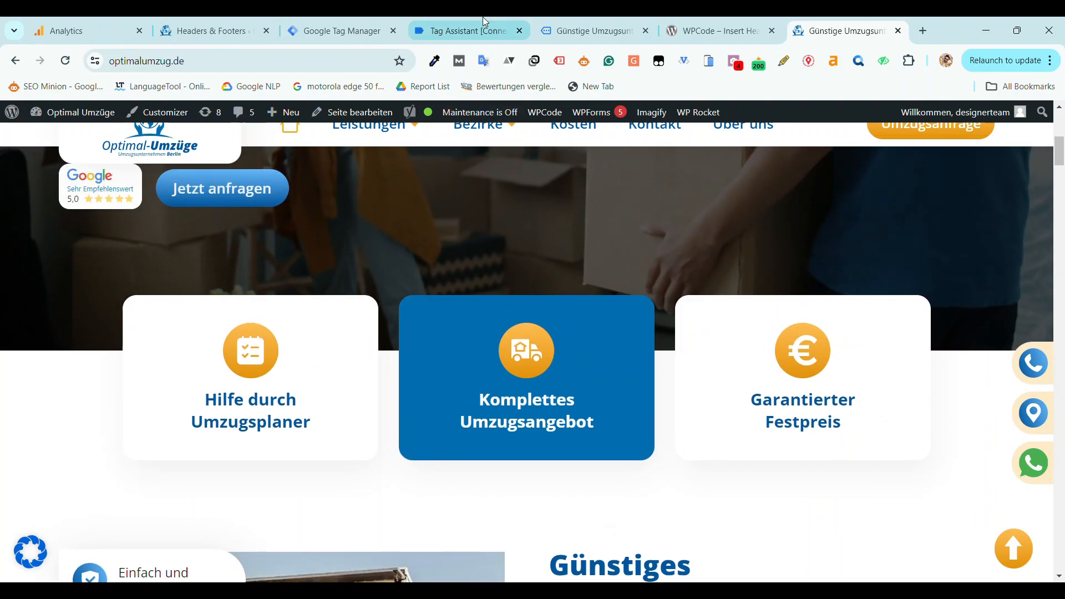
{"action": "scroll", "coordinate": [406, 547], "scroll_direction": "down", "scroll_amount": 6}
{"action": "scroll", "coordinate": [408, 538], "scroll_direction": "down", "scroll_amount": 3}
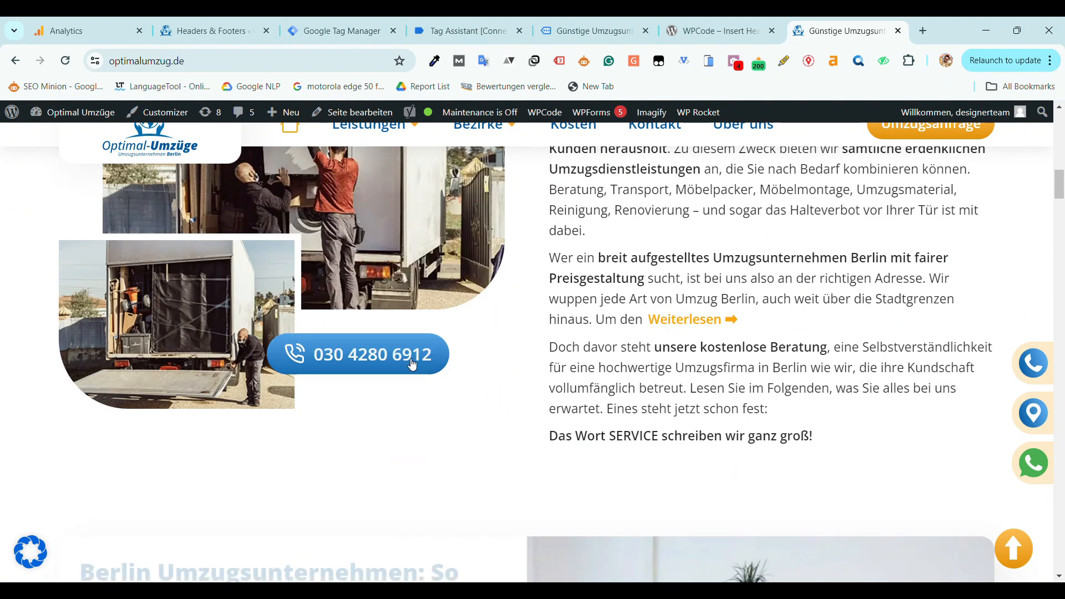
{"action": "left_click", "coordinate": [411, 362]}
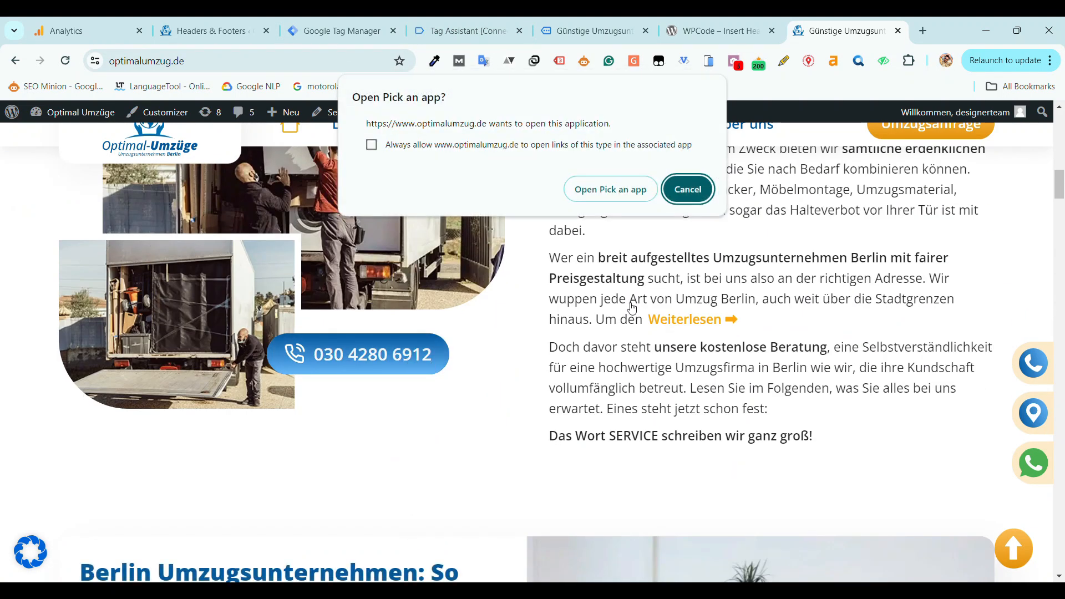
{"action": "left_click", "coordinate": [688, 191]}
{"action": "left_click", "coordinate": [89, 31]}
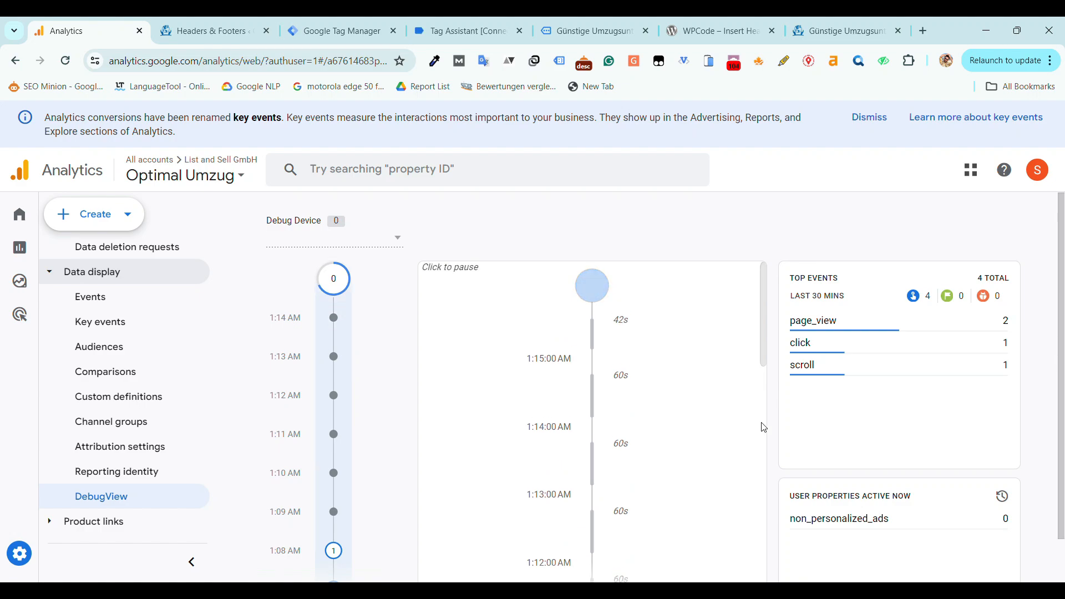
Examine the minute-by-minute and second-by-second timelines in DebugView for recent click and page_view events.
{"action": "scroll", "coordinate": [371, 393], "scroll_direction": "down", "scroll_amount": 3}
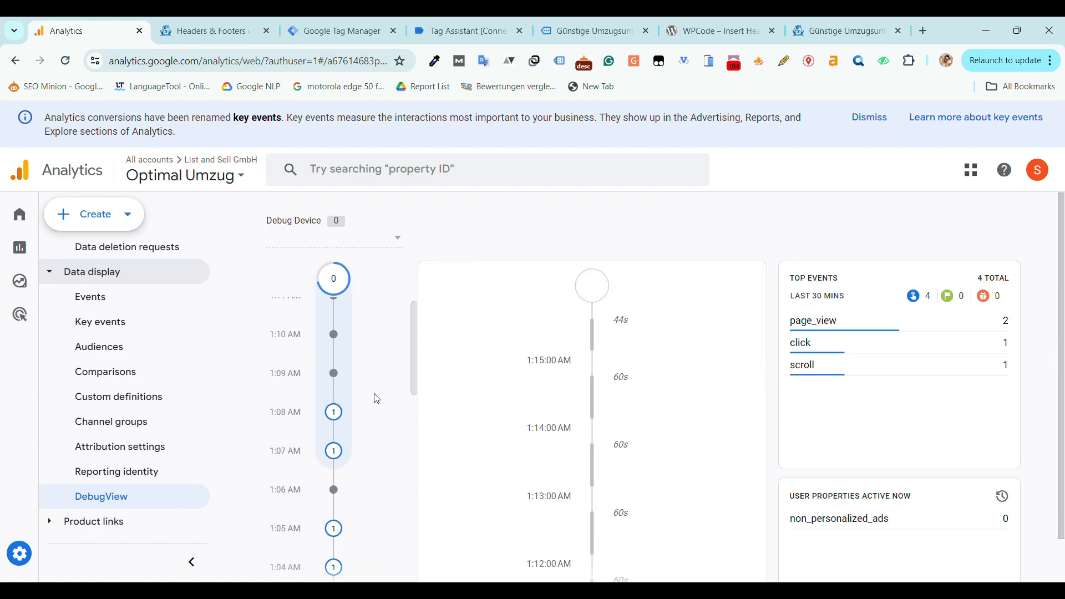
{"action": "scroll", "coordinate": [377, 399], "scroll_direction": "up", "scroll_amount": 3}
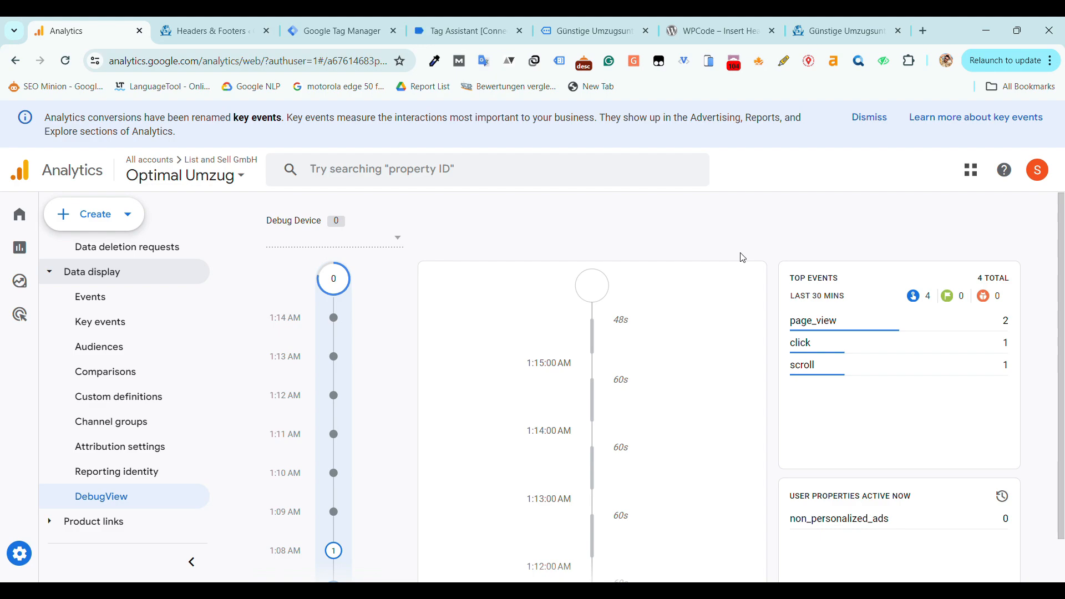
{"action": "scroll", "coordinate": [743, 258], "scroll_direction": "down", "scroll_amount": 2}
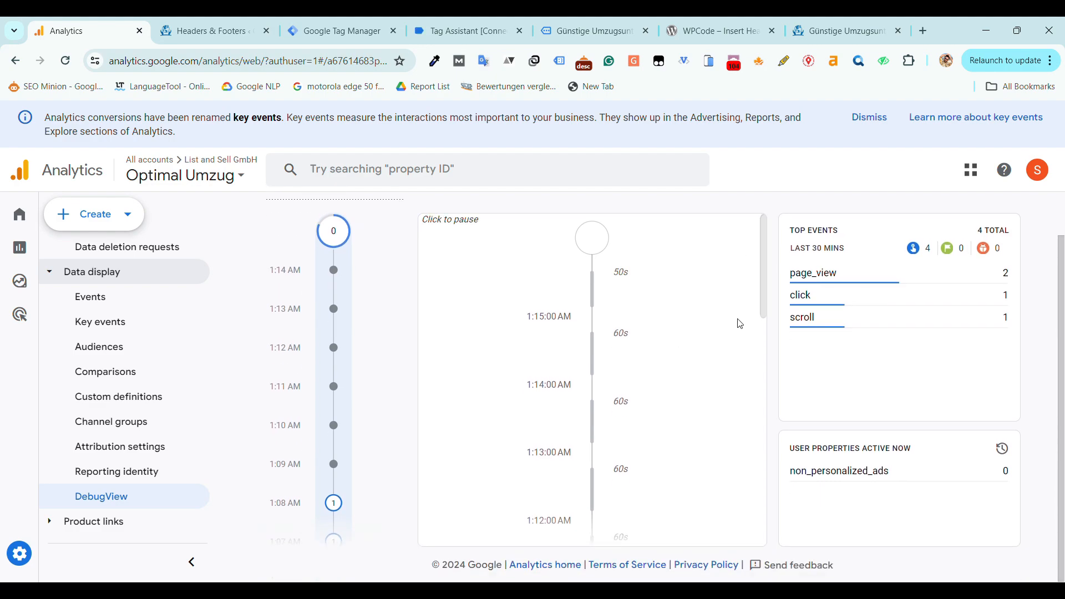
{"action": "scroll", "coordinate": [742, 323], "scroll_direction": "up", "scroll_amount": 2}
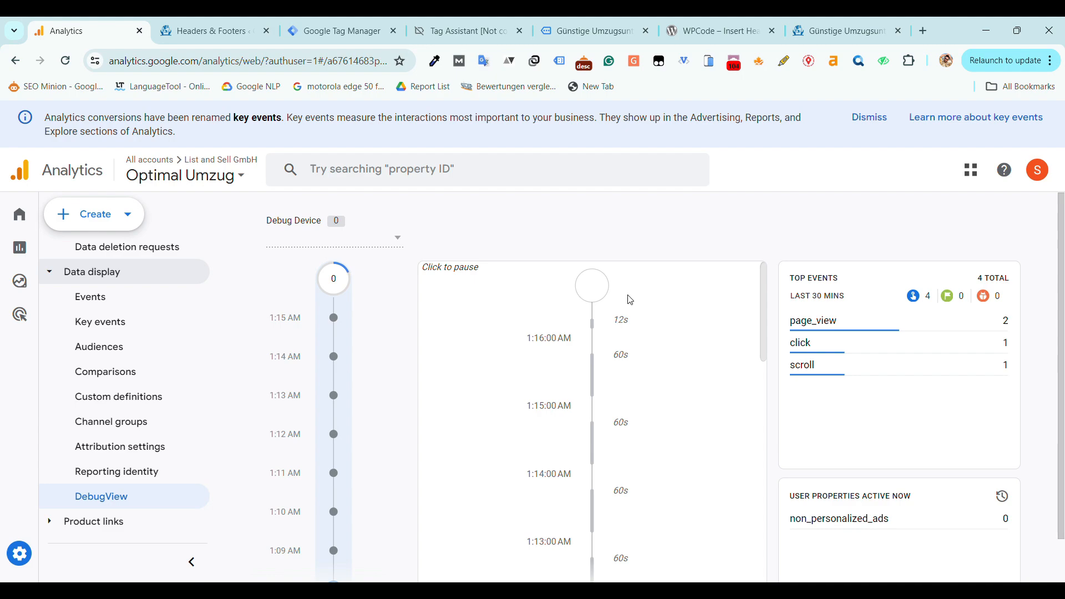
{"action": "scroll", "coordinate": [528, 409], "scroll_direction": "down", "scroll_amount": 10}
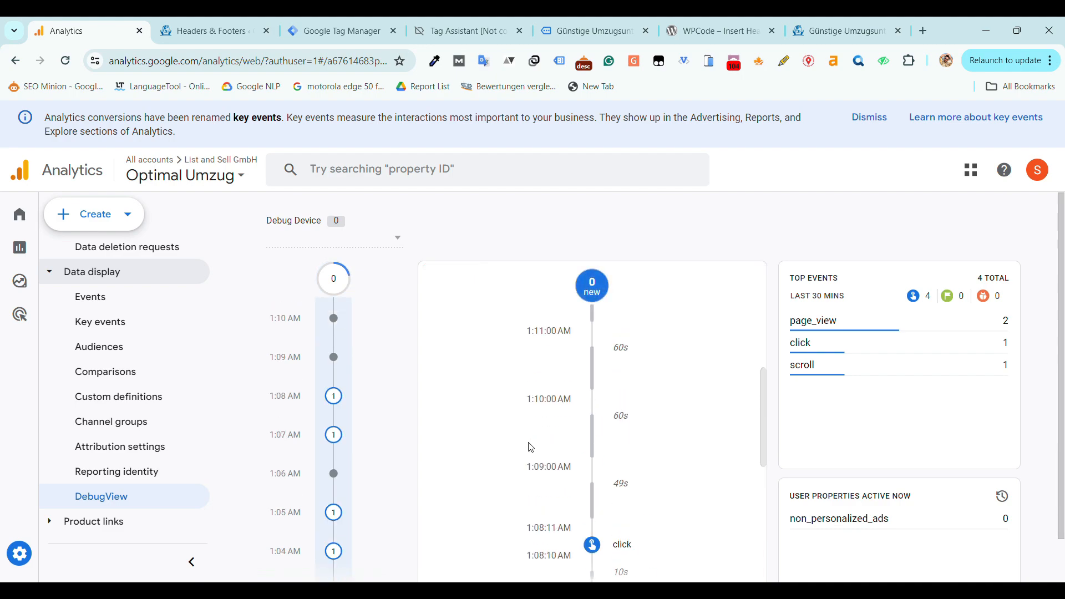
{"action": "scroll", "coordinate": [531, 447], "scroll_direction": "down", "scroll_amount": 3}
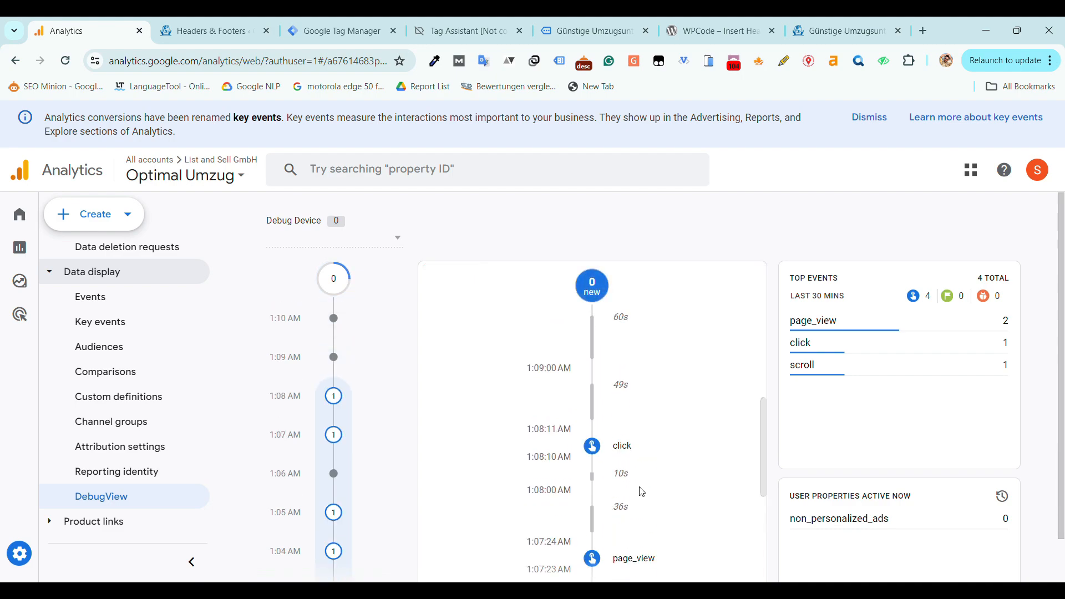
{"action": "scroll", "coordinate": [638, 489], "scroll_direction": "up", "scroll_amount": 10}
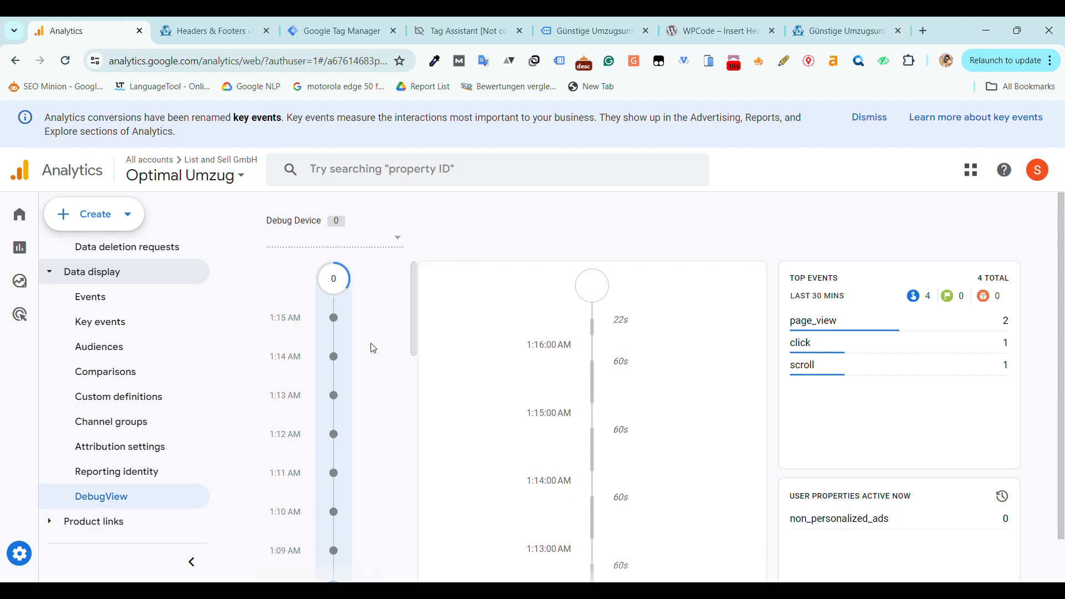
{"action": "scroll", "coordinate": [264, 325], "scroll_direction": "down", "scroll_amount": 3}
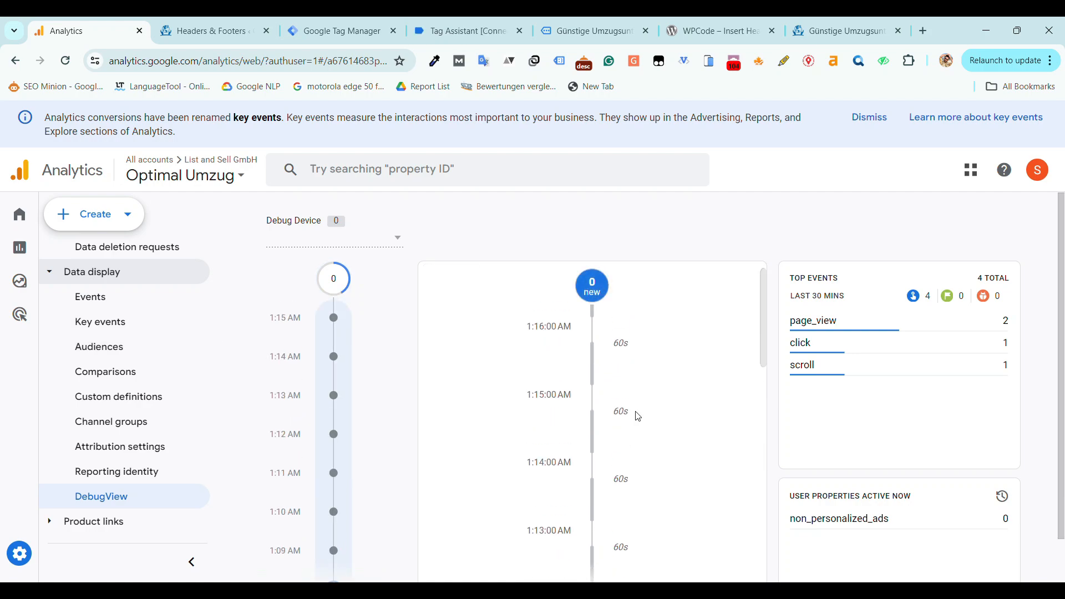
Switch to the Optimal Umzug website and load its home page again.
{"action": "left_click", "coordinate": [838, 31]}
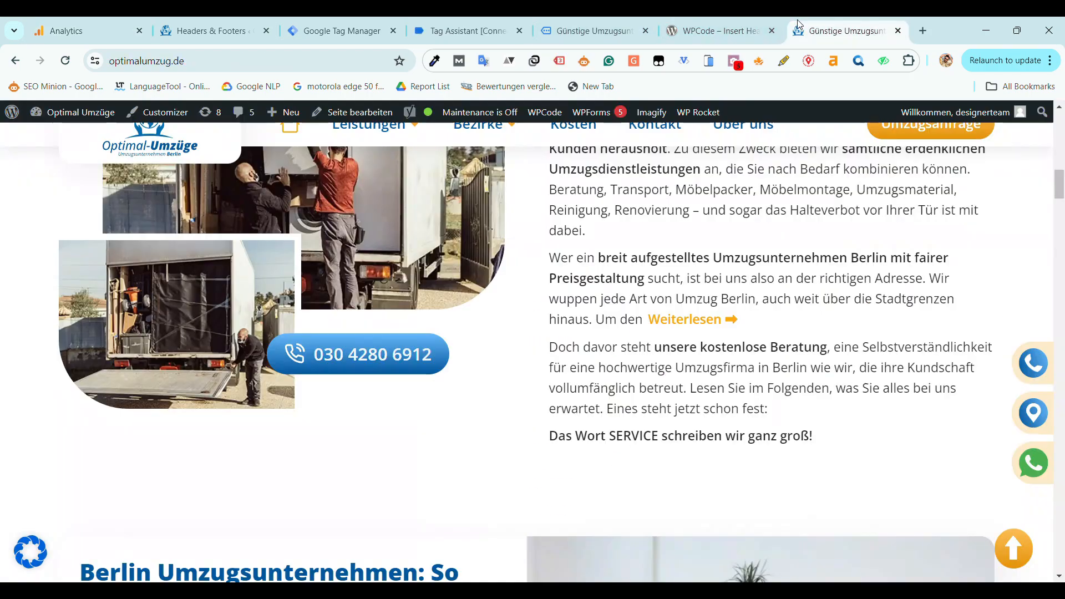
{"action": "left_click", "coordinate": [308, 61]}
{"action": "key", "text": "Return"}
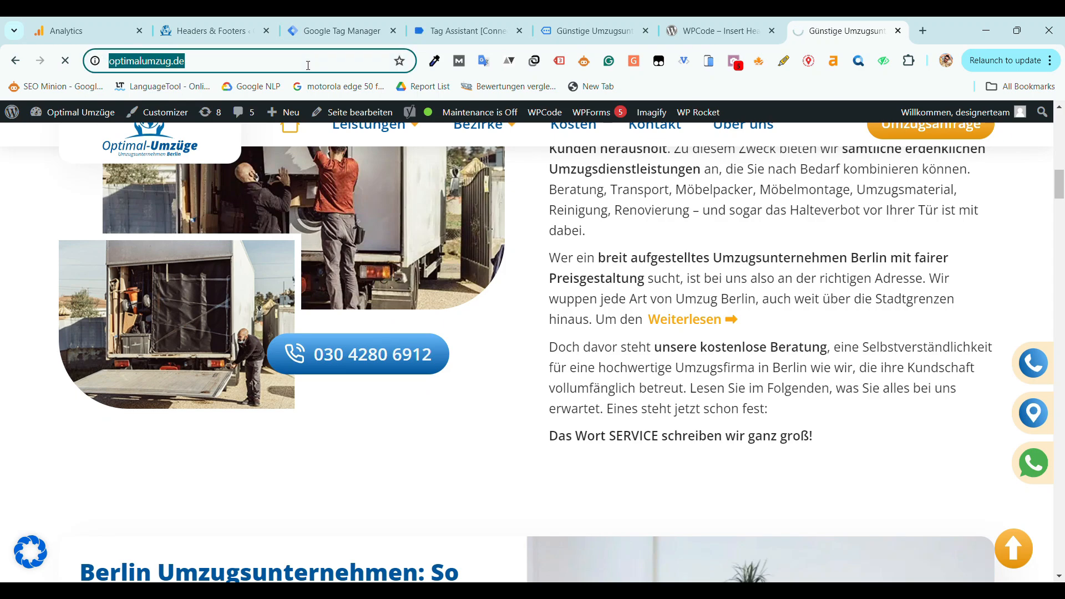
Switch to Google Tag Manager, preview the default workspace, and continue into Tag Assistant connected to optimalumzug.de.
{"action": "left_click", "coordinate": [84, 30]}
{"action": "left_click", "coordinate": [341, 29]}
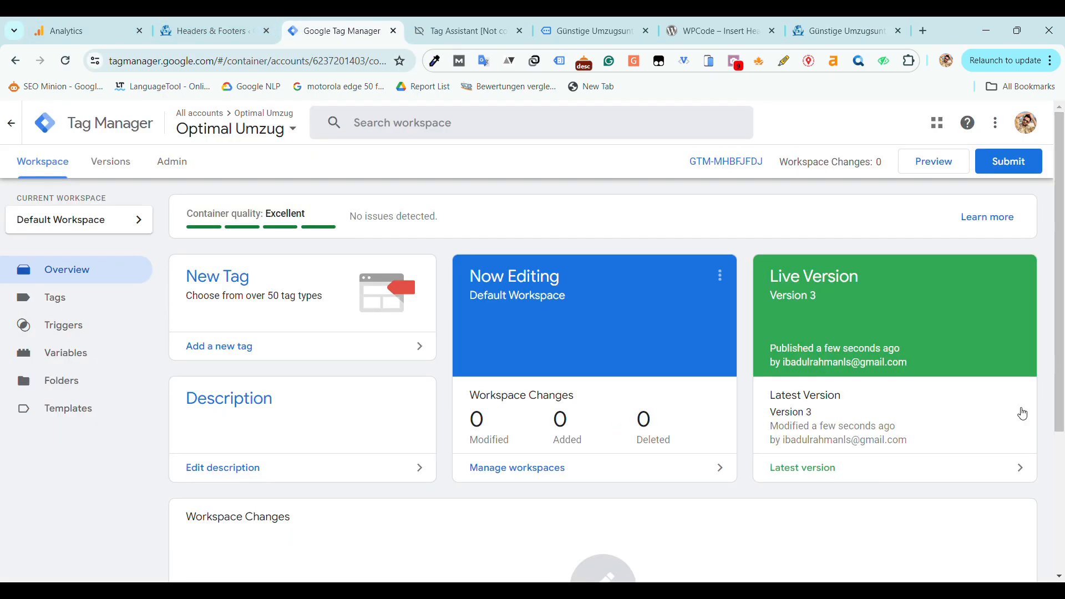
{"action": "left_click", "coordinate": [929, 167]}
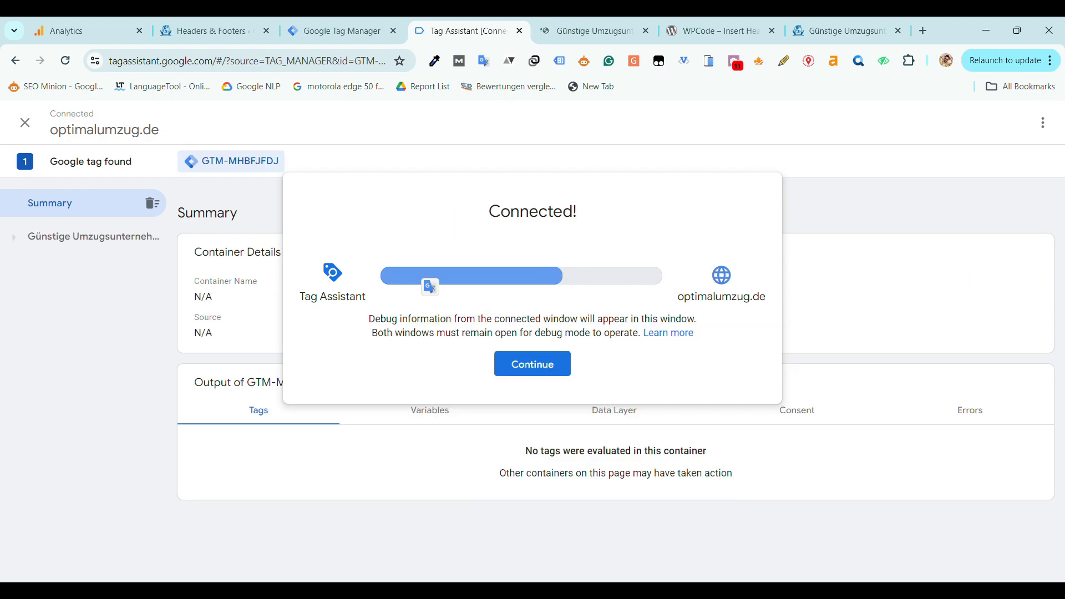
{"action": "left_click", "coordinate": [533, 366]}
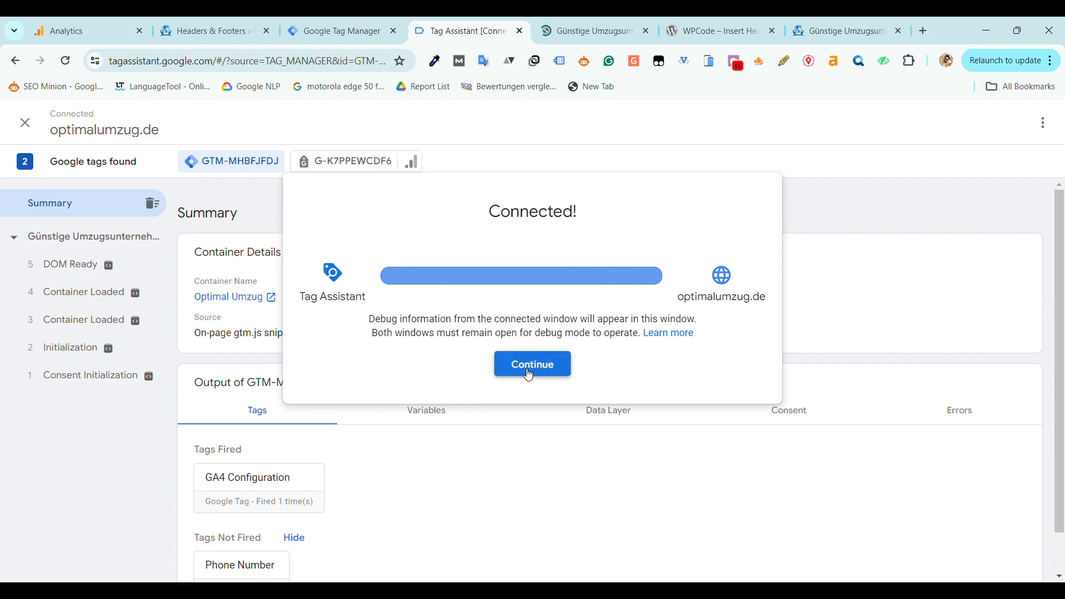
Look at the connected debug page of the website, and examine the fired tags in the Tag Assistant summary.
{"action": "left_click", "coordinate": [613, 25]}
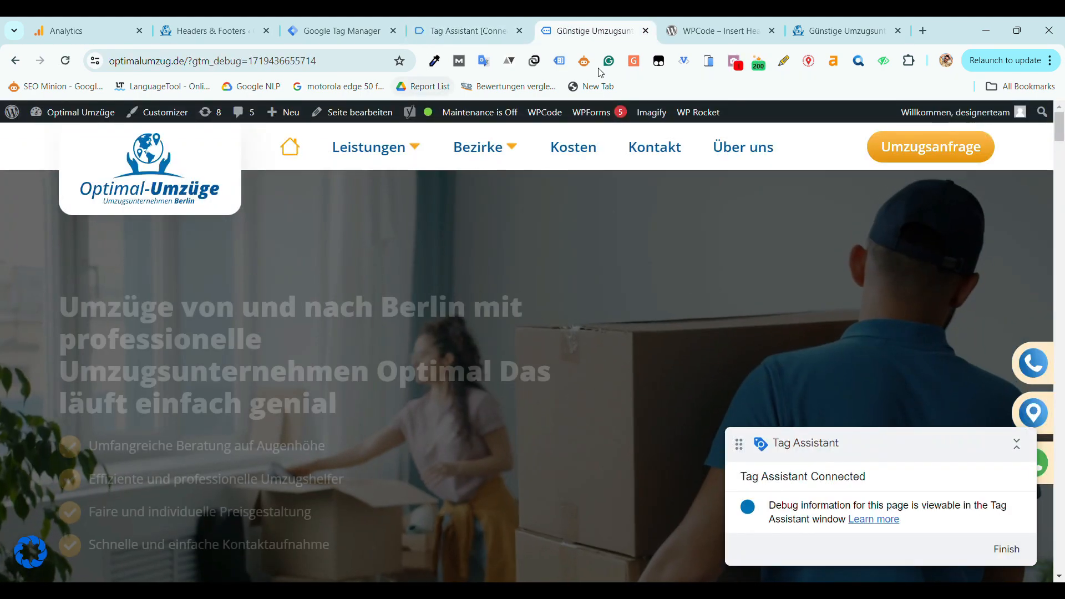
{"action": "left_click", "coordinate": [497, 17]}
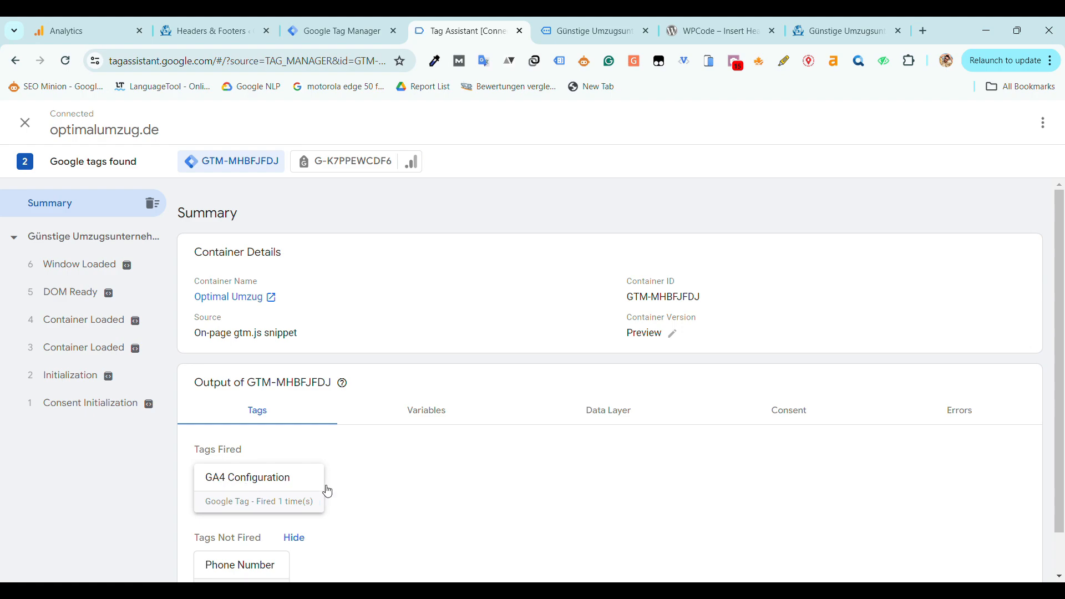
{"action": "left_click_drag", "start_coordinate": [356, 497], "coordinate": [207, 448]}
{"action": "left_click", "coordinate": [387, 492]}
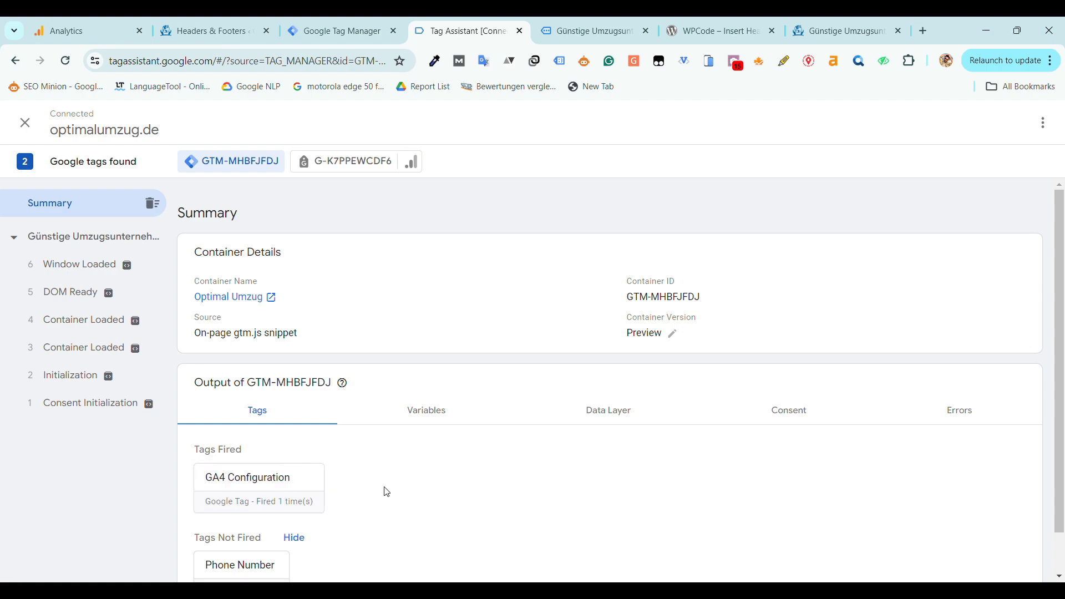
Revisit the debug page briefly, return to Tag Assistant, and clear its recorded event list.
{"action": "left_click", "coordinate": [633, 17]}
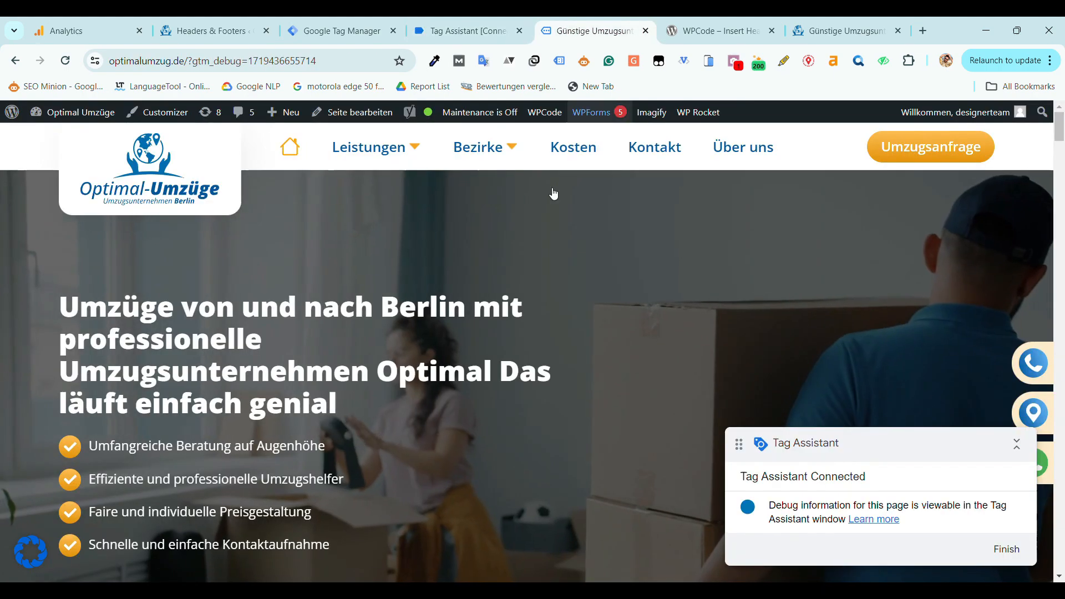
{"action": "left_click", "coordinate": [491, 21]}
{"action": "left_click", "coordinate": [153, 204]}
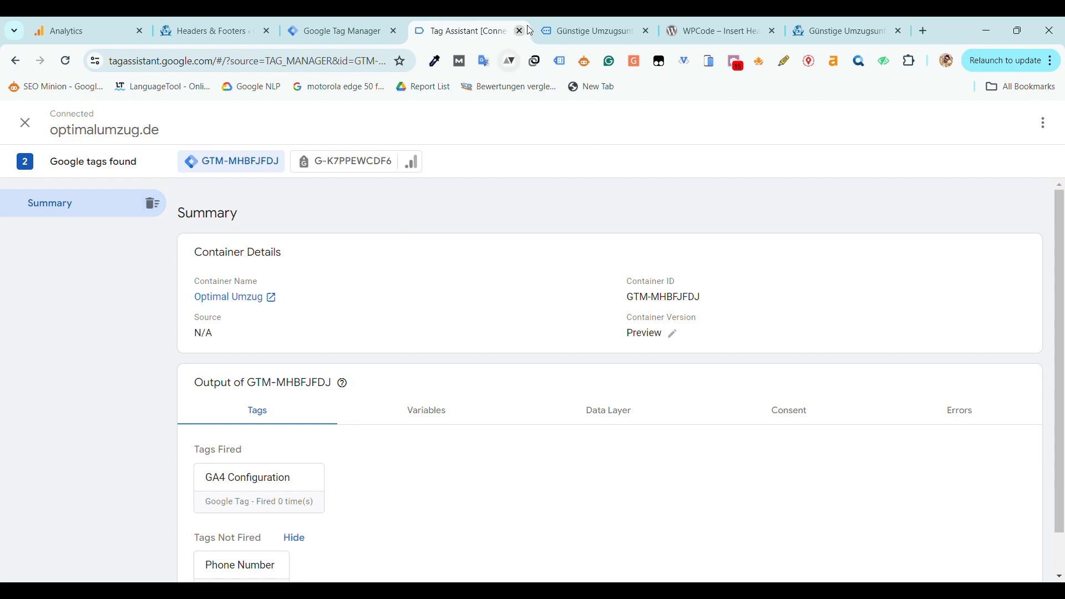
Switch to the website's debug page and test the phone number link beside the moving truck photos.
{"action": "left_click", "coordinate": [581, 25]}
{"action": "scroll", "coordinate": [467, 357], "scroll_direction": "down", "scroll_amount": 10}
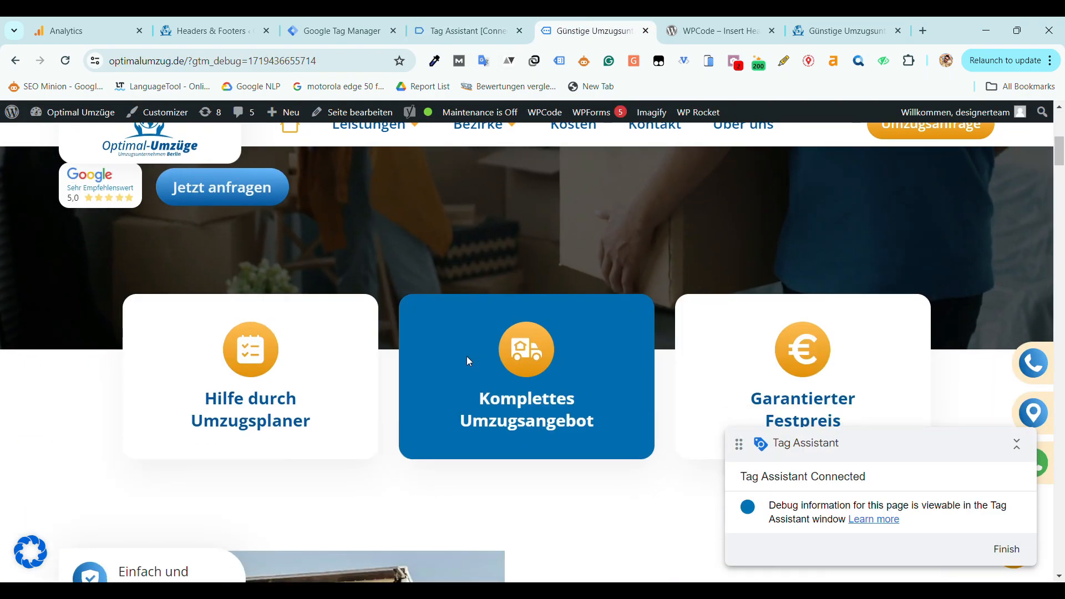
{"action": "scroll", "coordinate": [421, 272], "scroll_direction": "down", "scroll_amount": 6}
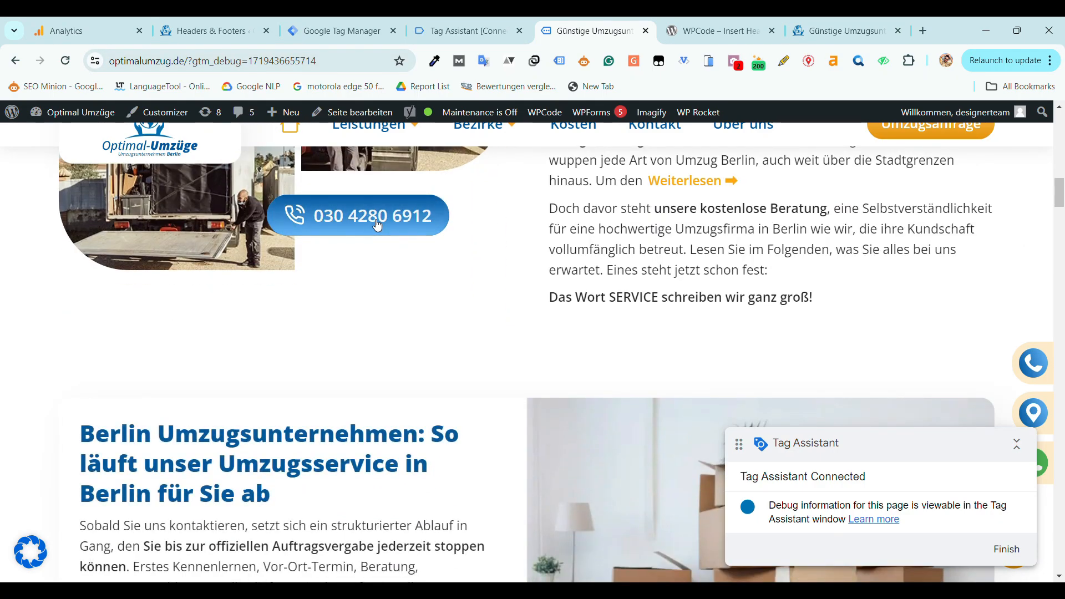
{"action": "left_click", "coordinate": [375, 221]}
Return to Tag Assistant and examine the tags fired in the summary and for the Link Click event.
{"action": "left_click", "coordinate": [429, 25]}
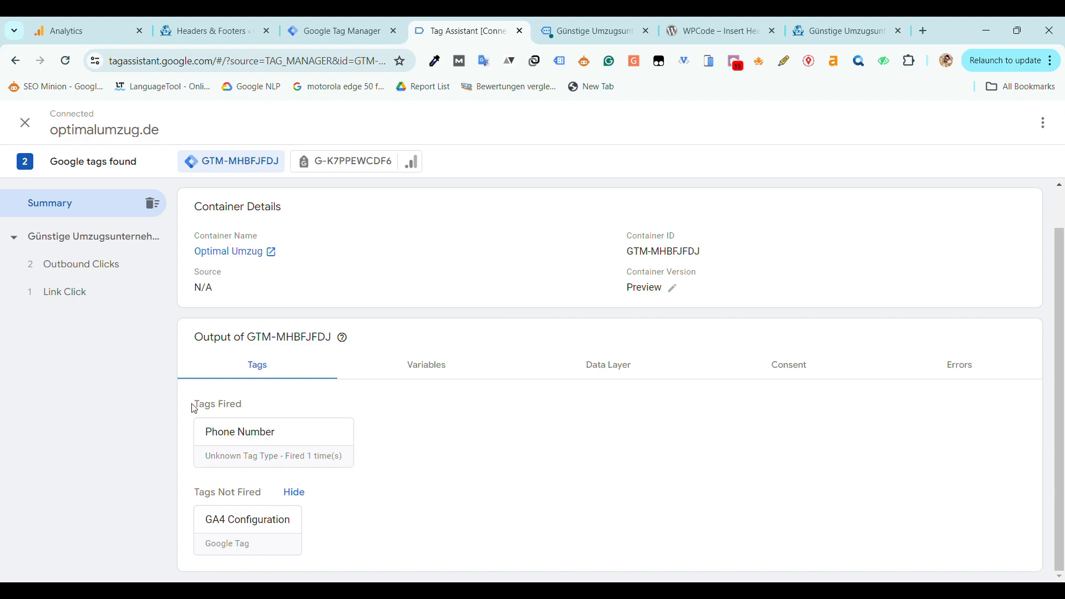
{"action": "left_click_drag", "start_coordinate": [194, 409], "coordinate": [256, 410]}
{"action": "left_click", "coordinate": [93, 294]}
{"action": "left_click", "coordinate": [395, 431]}
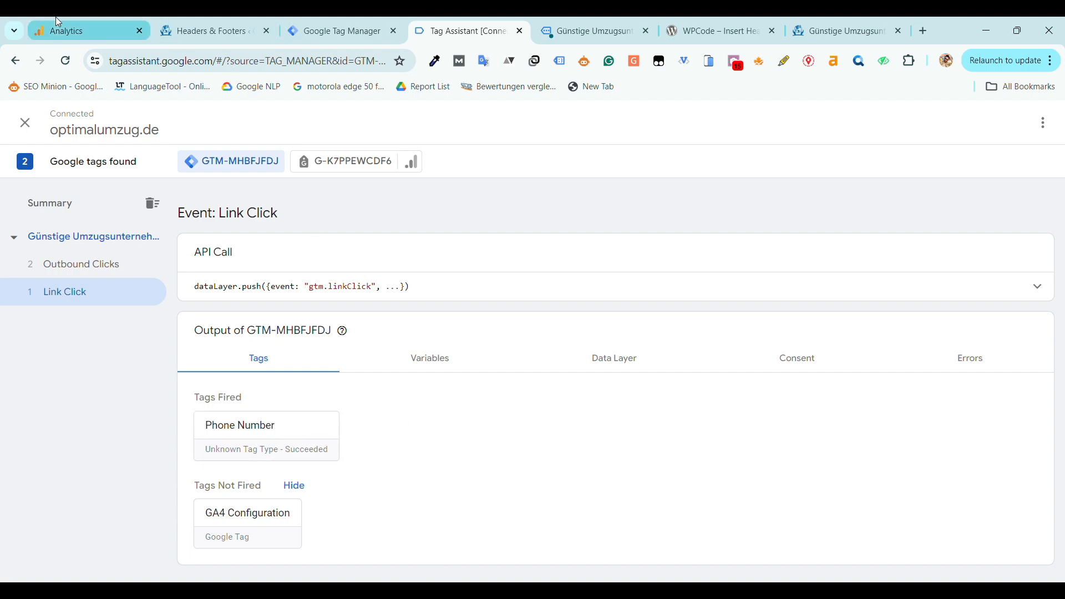
Switch to Google Analytics and check the DebugView timeline for the phone_number_click event.
{"action": "left_click", "coordinate": [83, 31]}
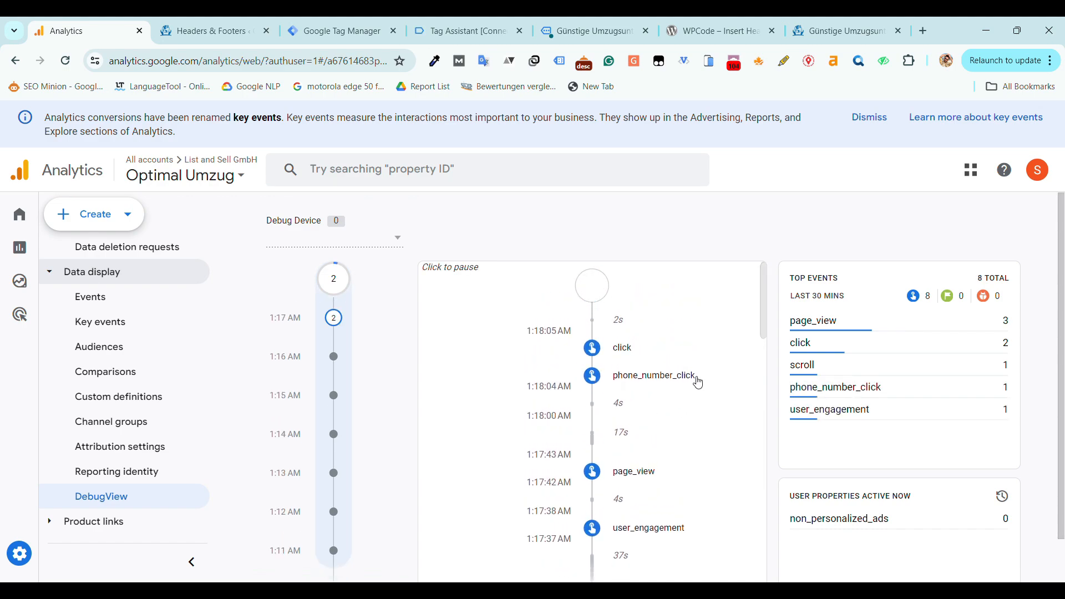
{"action": "left_click_drag", "start_coordinate": [650, 384], "coordinate": [625, 386]}
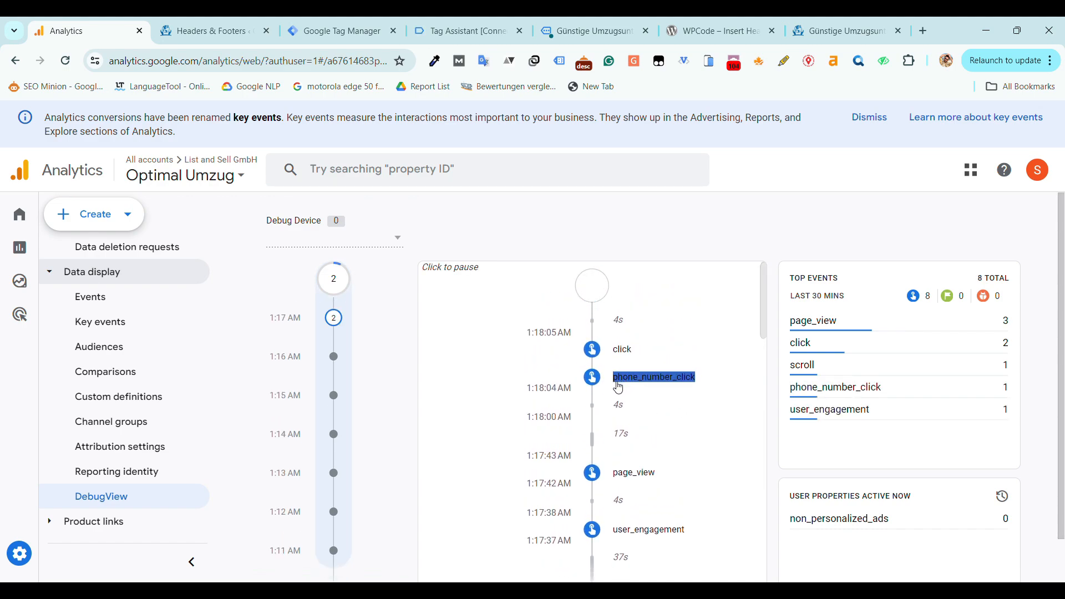
{"action": "left_click_drag", "start_coordinate": [713, 389], "coordinate": [620, 388]}
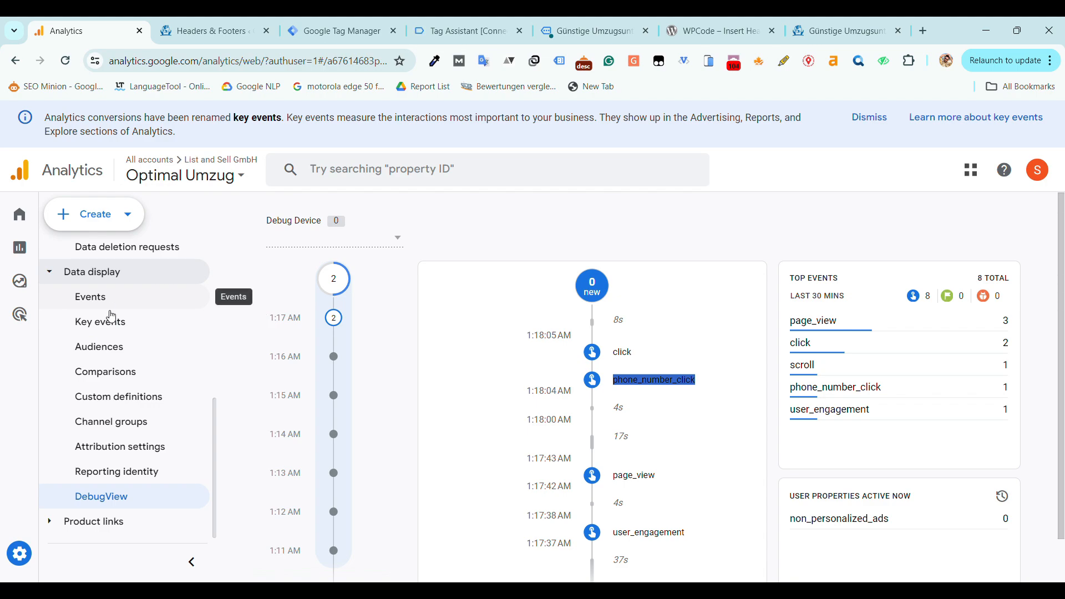
Open the Events page of the property's data display settings and examine the existing events.
{"action": "mouse_move", "coordinate": [30, 553]}
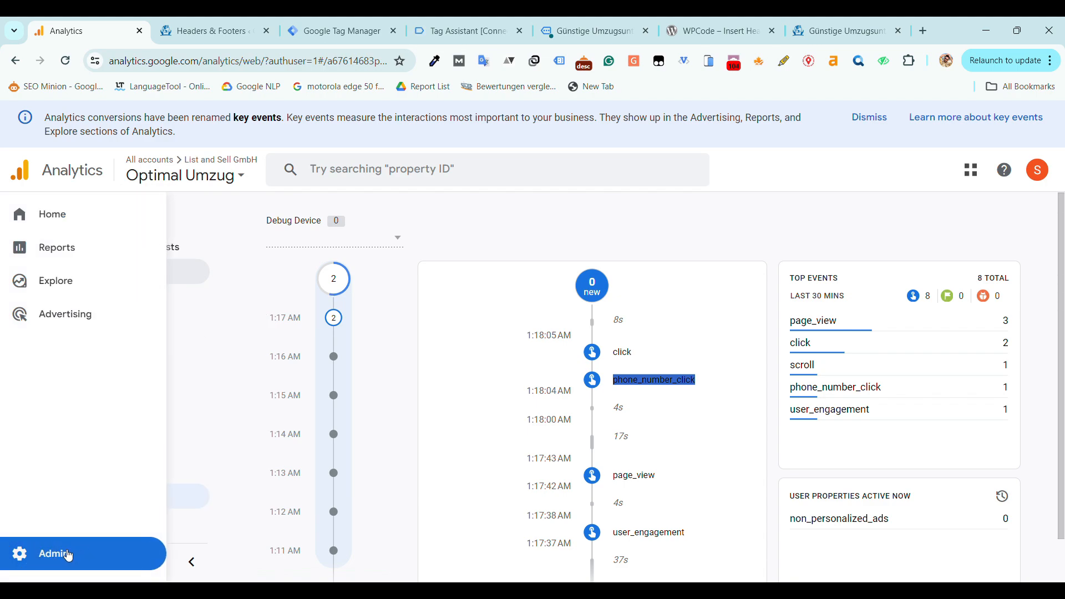
{"action": "scroll", "coordinate": [162, 360], "scroll_direction": "up", "scroll_amount": 4}
{"action": "scroll", "coordinate": [149, 429], "scroll_direction": "down", "scroll_amount": 3}
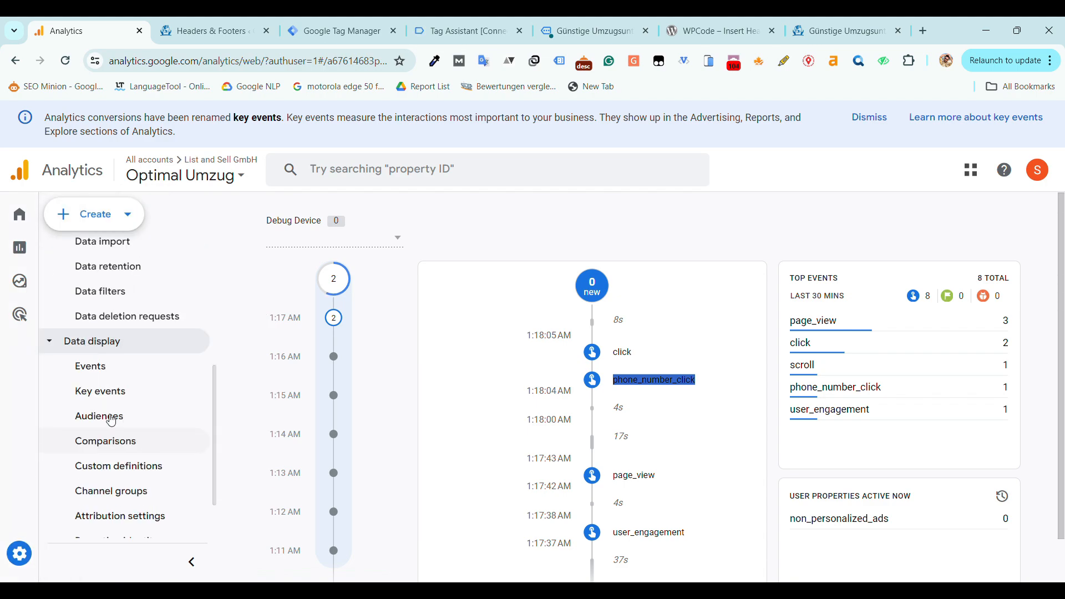
{"action": "scroll", "coordinate": [116, 349], "scroll_direction": "down", "scroll_amount": 2}
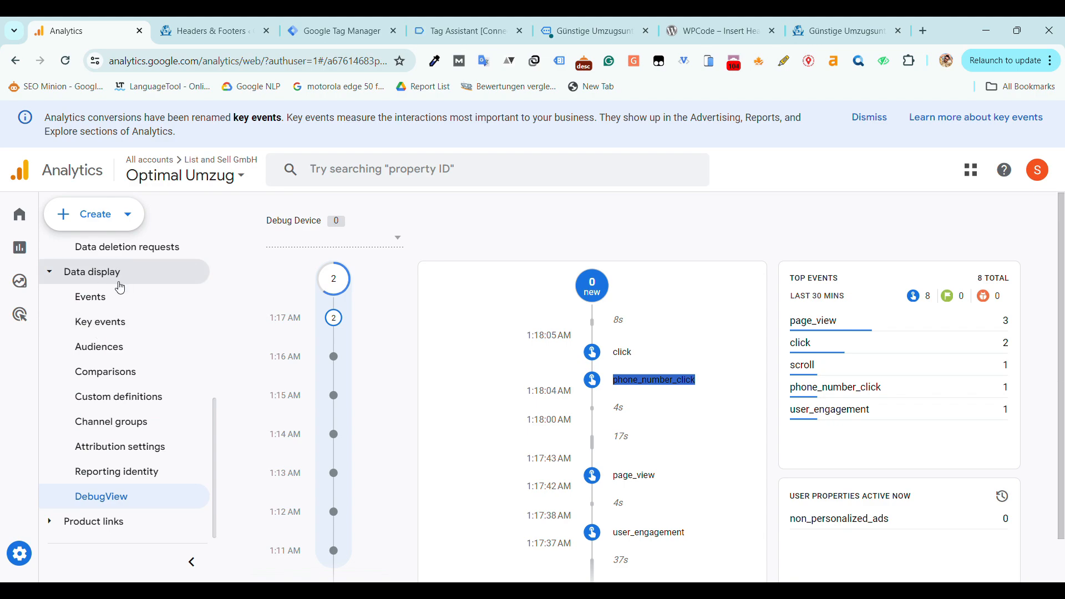
{"action": "left_click", "coordinate": [112, 298]}
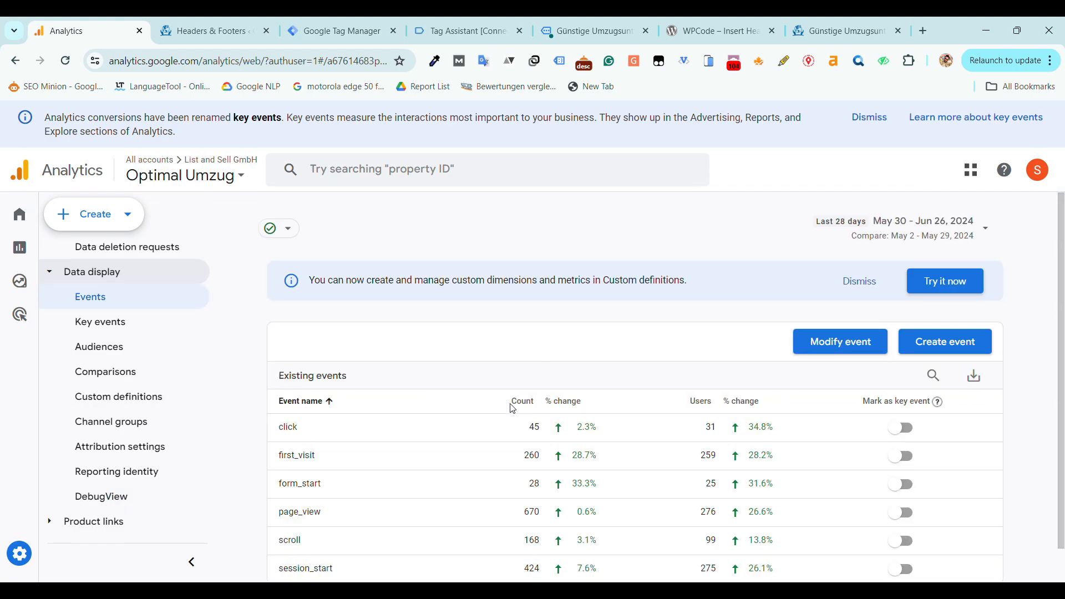
{"action": "scroll", "coordinate": [511, 407], "scroll_direction": "down", "scroll_amount": 1}
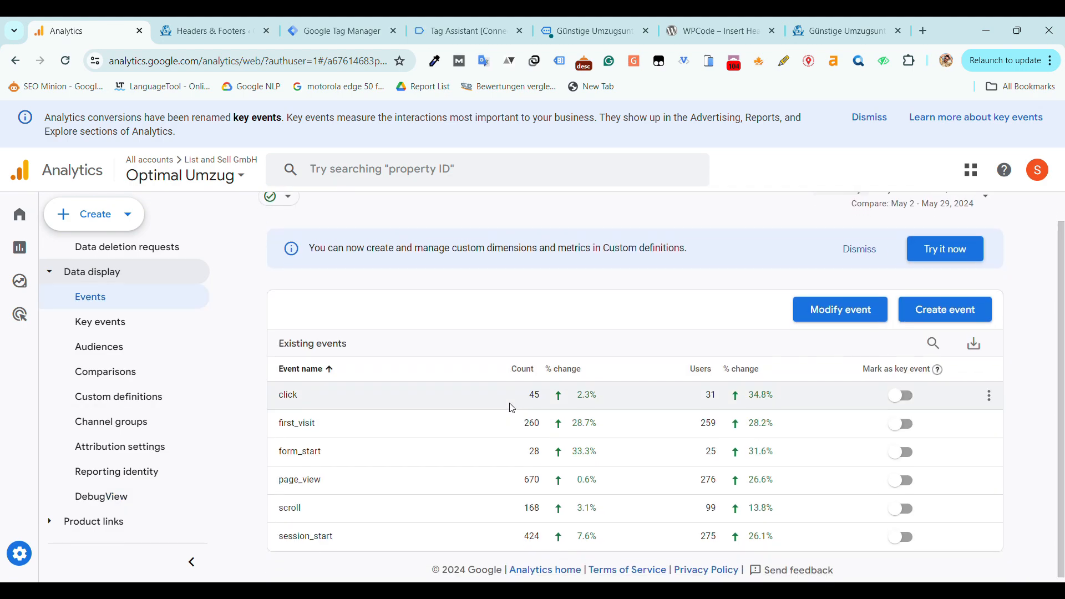
Cancel the external app prompt on the website's debug page, and return to the existing events list in Google Analytics.
{"action": "left_click", "coordinate": [327, 26]}
{"action": "left_click", "coordinate": [491, 23]}
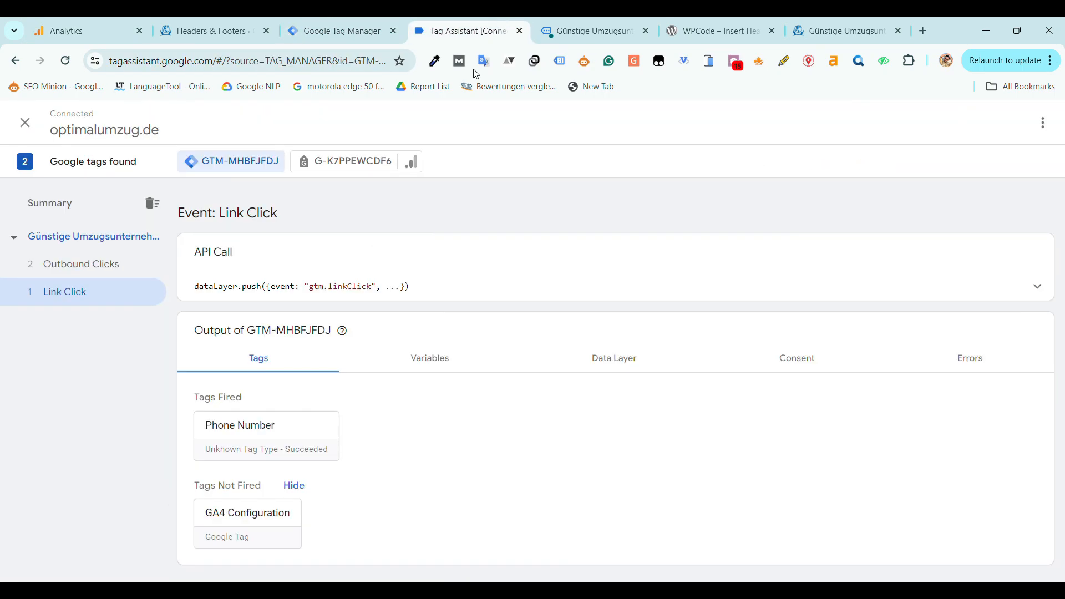
{"action": "left_click", "coordinate": [174, 23]}
{"action": "left_click", "coordinate": [620, 18]}
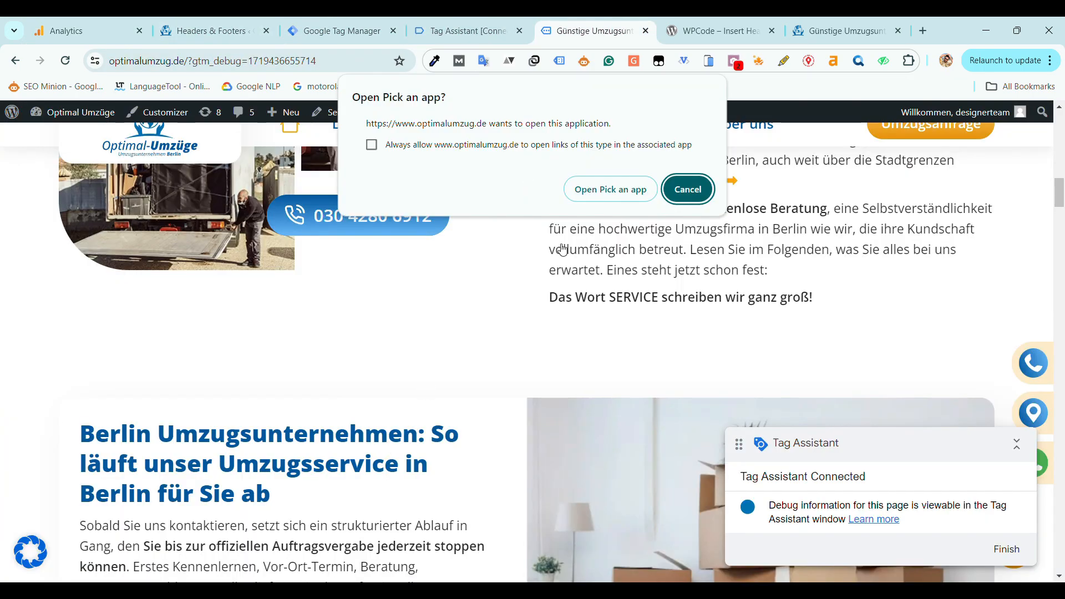
{"action": "left_click", "coordinate": [688, 189]}
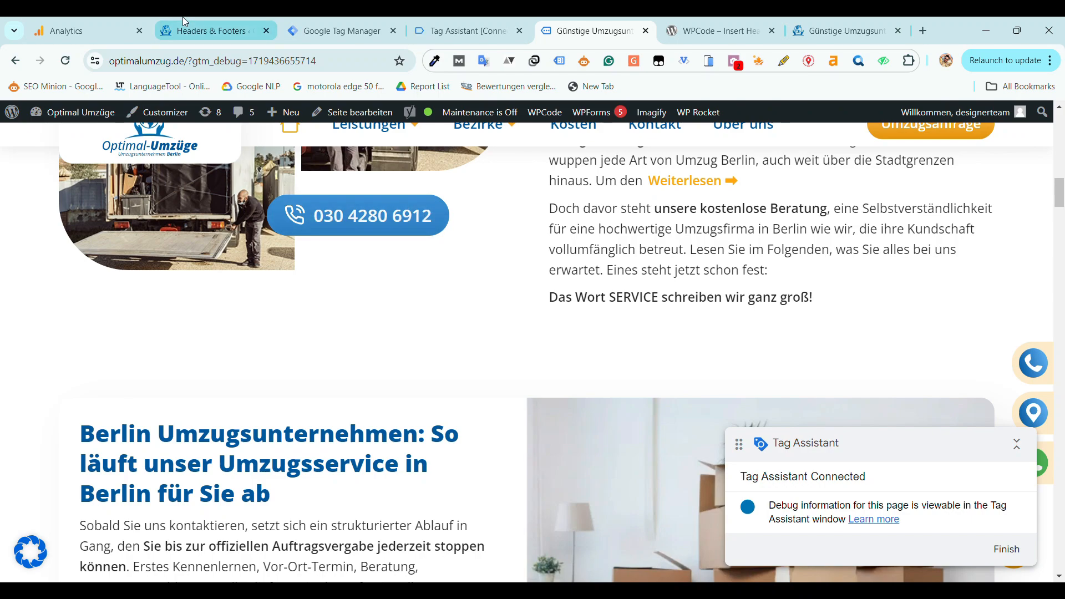
{"action": "left_click", "coordinate": [72, 31]}
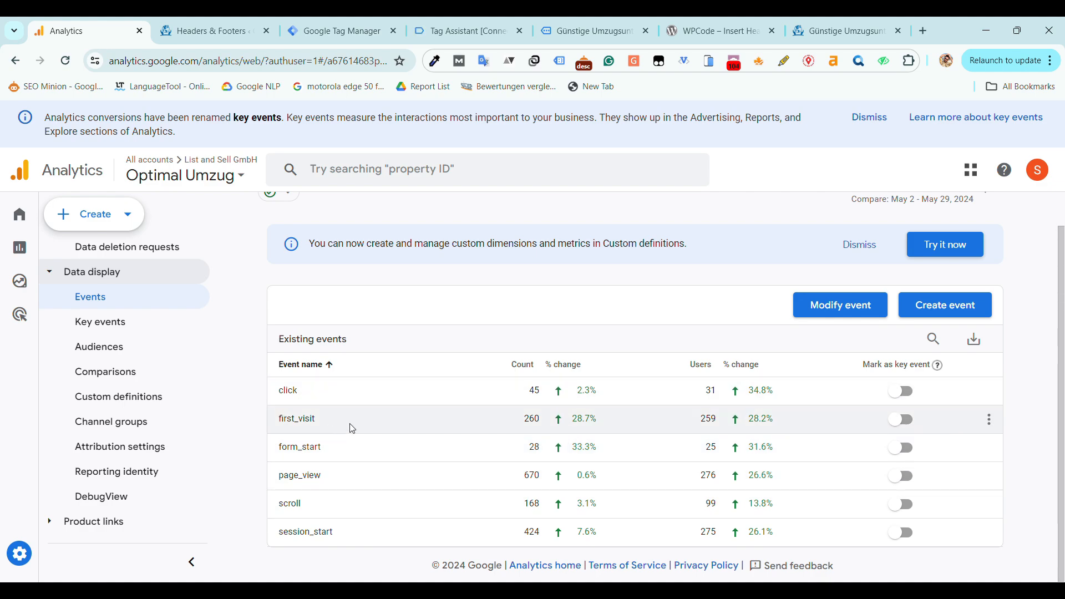
{"action": "left_click_drag", "start_coordinate": [343, 456], "coordinate": [300, 456]}
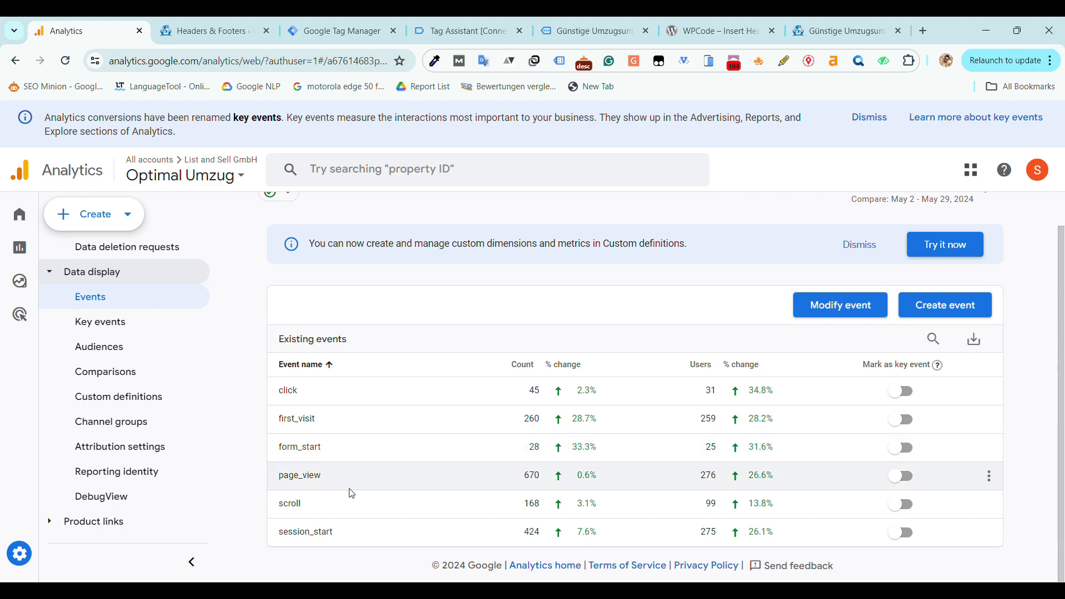
Examine the existing events list, including the scroll and session_start events.
{"action": "left_click_drag", "start_coordinate": [348, 487], "coordinate": [280, 487]}
{"action": "left_click_drag", "start_coordinate": [329, 515], "coordinate": [280, 511]}
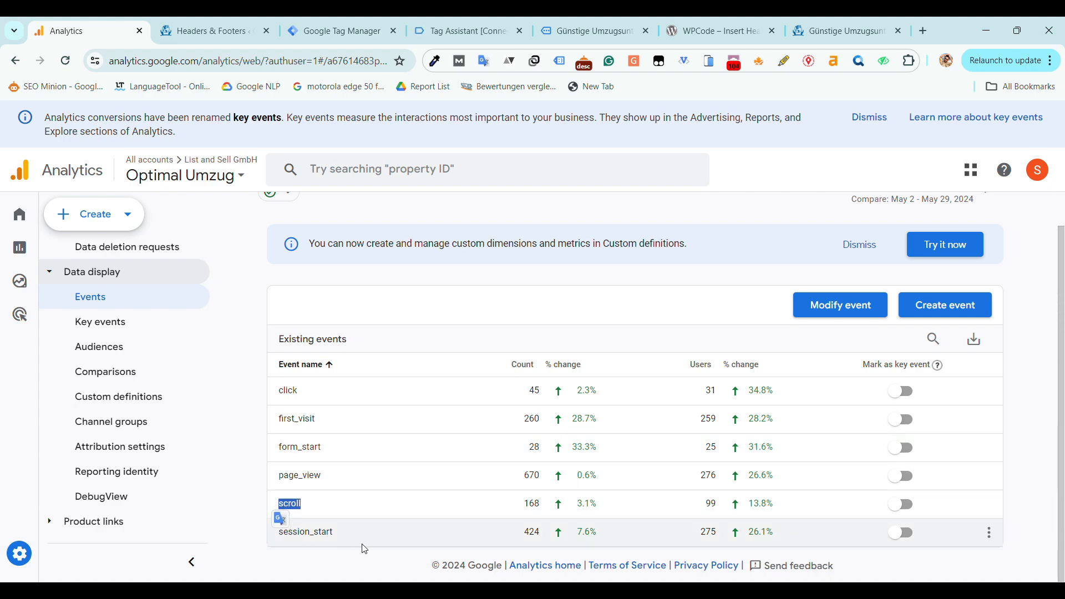
{"action": "left_click_drag", "start_coordinate": [335, 542], "coordinate": [274, 543]}
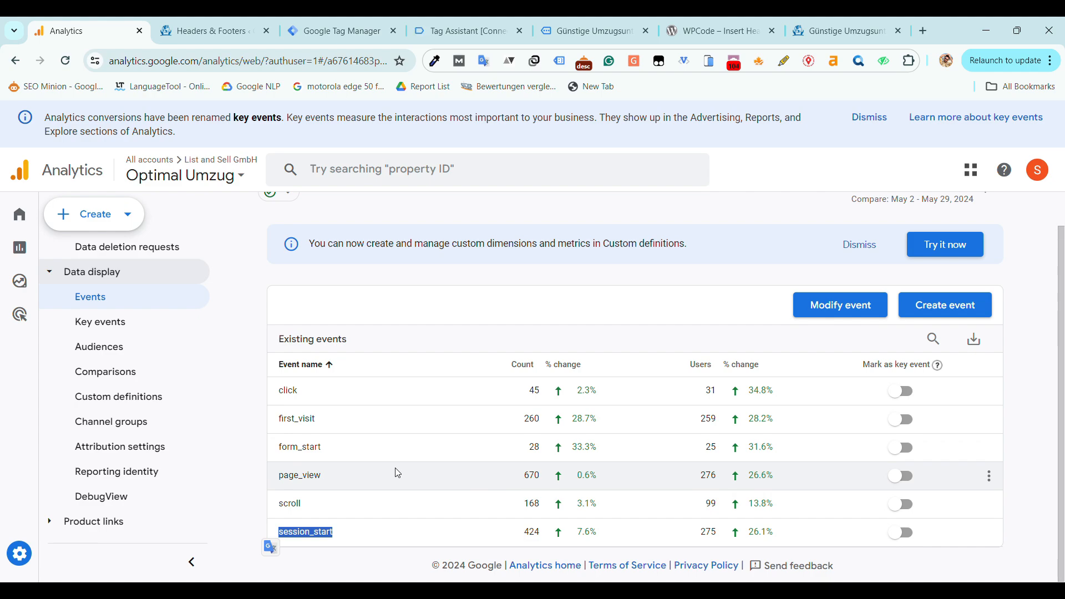
{"action": "scroll", "coordinate": [428, 446], "scroll_direction": "up", "scroll_amount": 1}
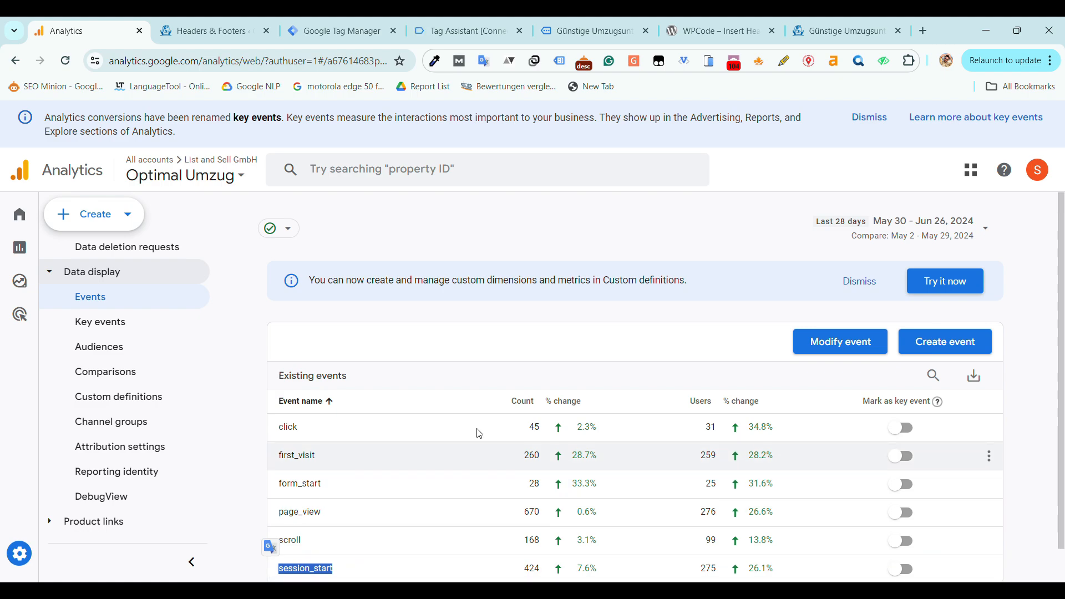
{"action": "scroll", "coordinate": [428, 444], "scroll_direction": "down", "scroll_amount": 1}
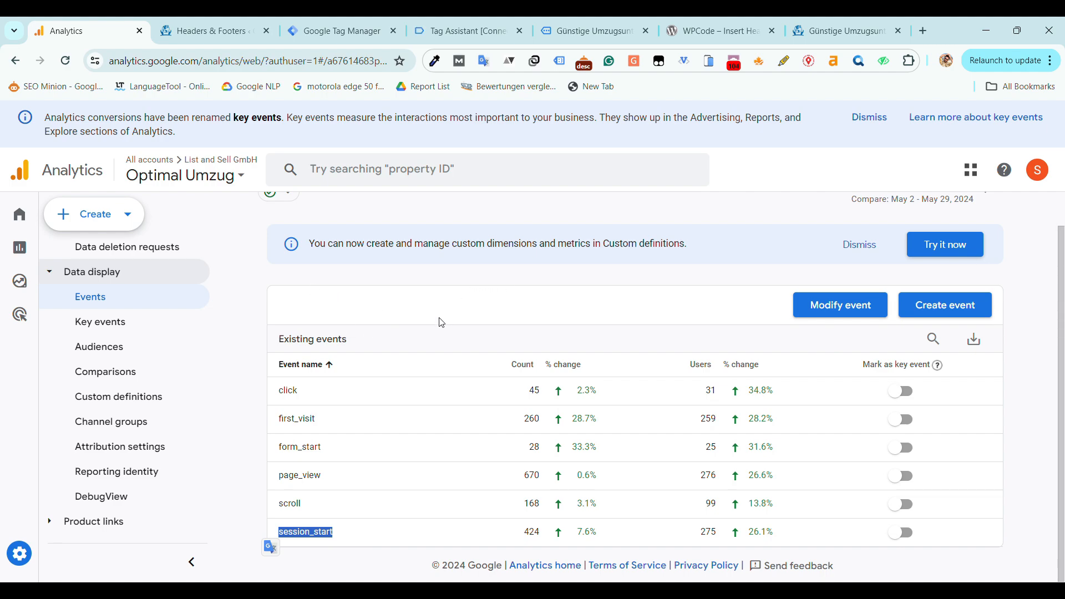
Mark the click event as a key event, then remove the mark again.
{"action": "left_click", "coordinate": [914, 401]}
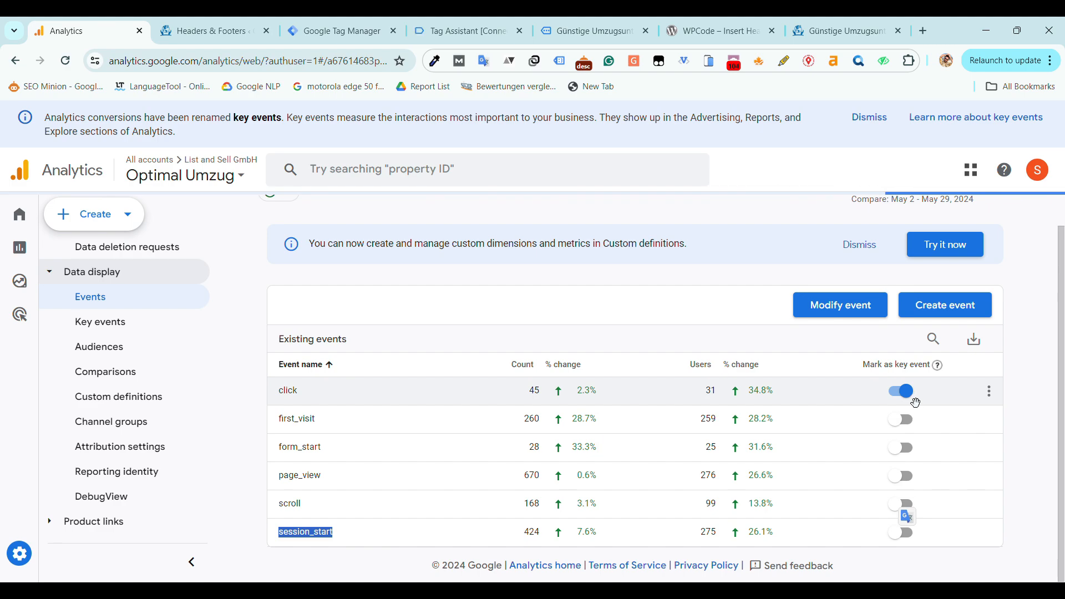
{"action": "left_click", "coordinate": [916, 402]}
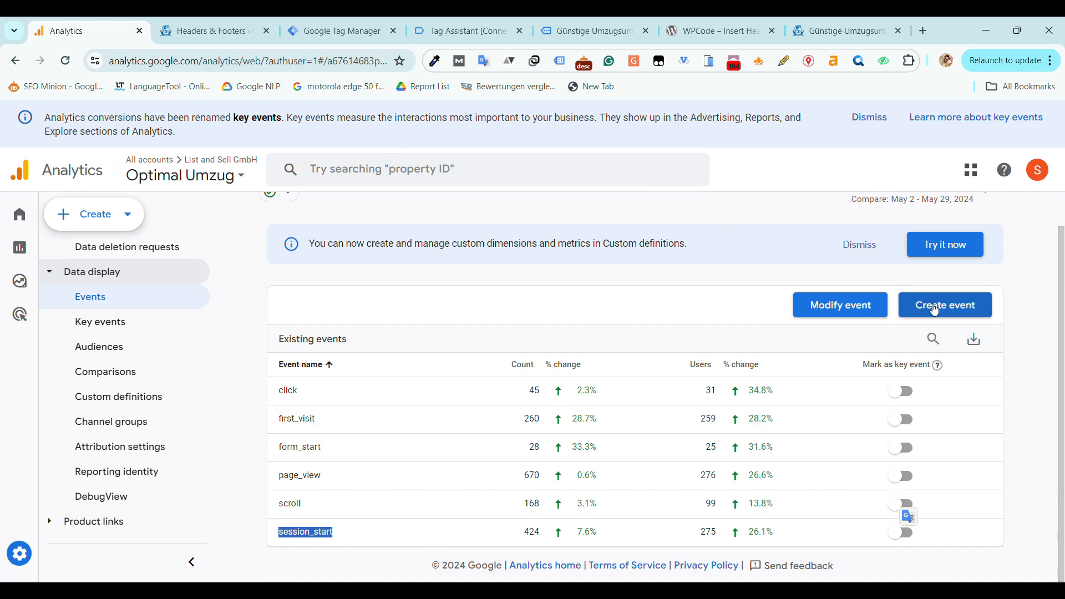
Create and save a new key event named phone_number_click in the property's Key events settings.
{"action": "scroll", "coordinate": [935, 311], "scroll_direction": "up", "scroll_amount": 1}
{"action": "scroll", "coordinate": [123, 379], "scroll_direction": "up", "scroll_amount": 2}
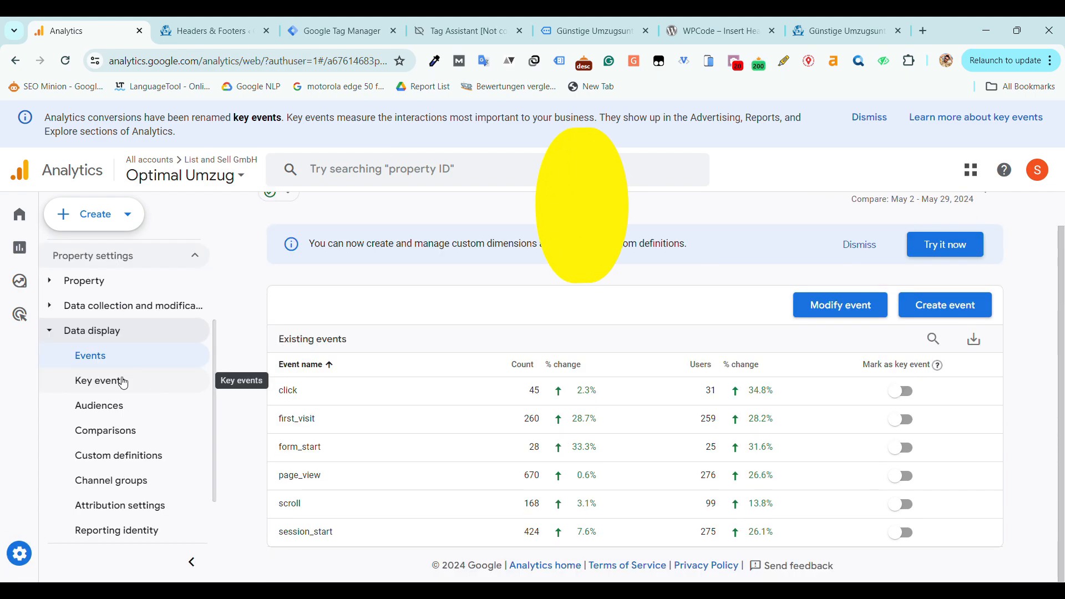
{"action": "left_click", "coordinate": [123, 382]}
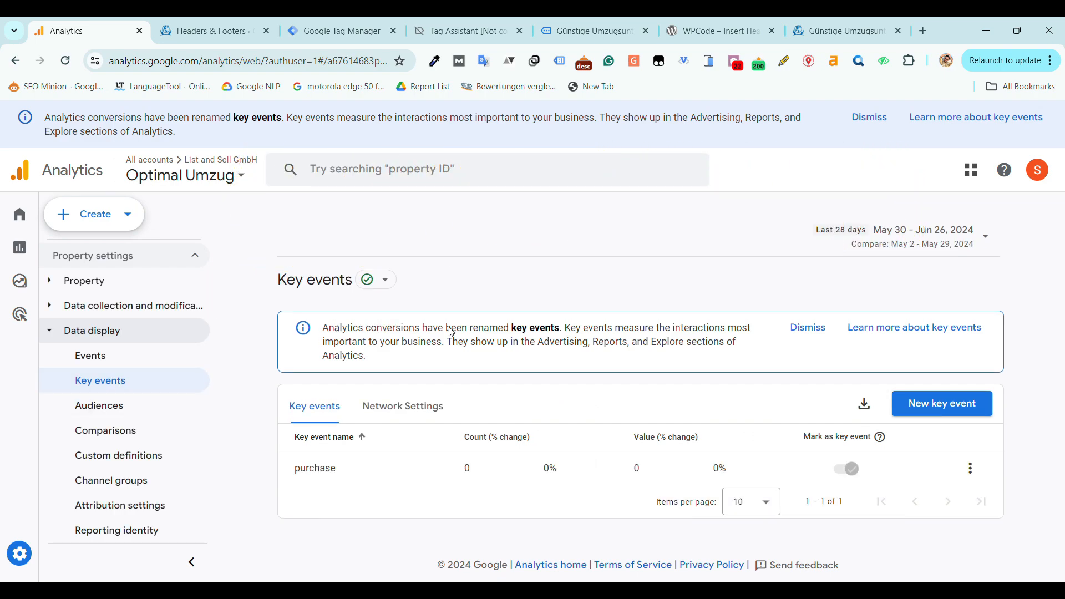
{"action": "left_click", "coordinate": [962, 405]}
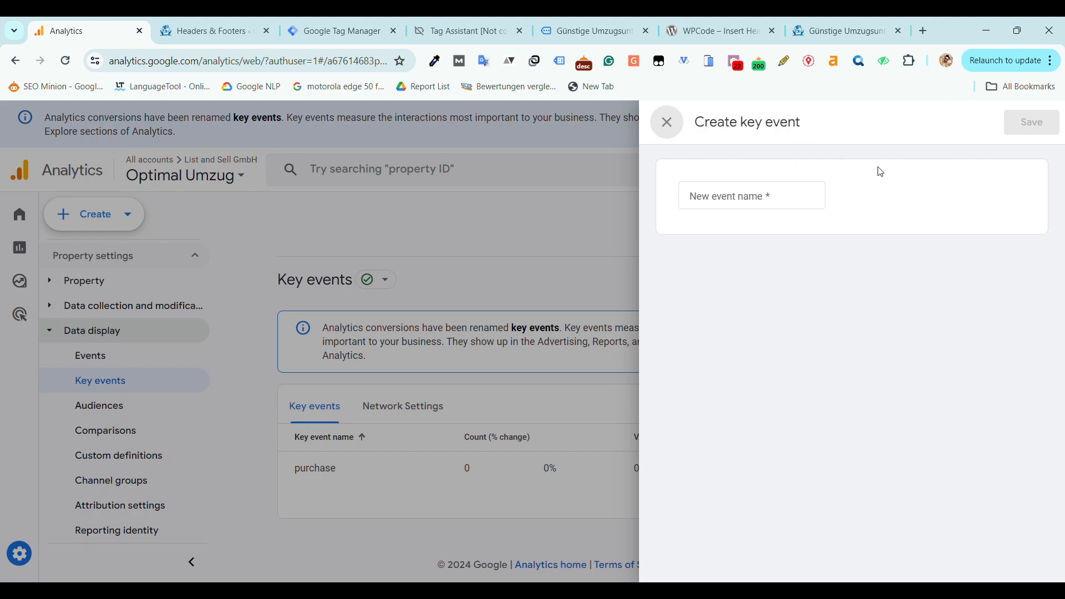
{"action": "left_click", "coordinate": [787, 195]}
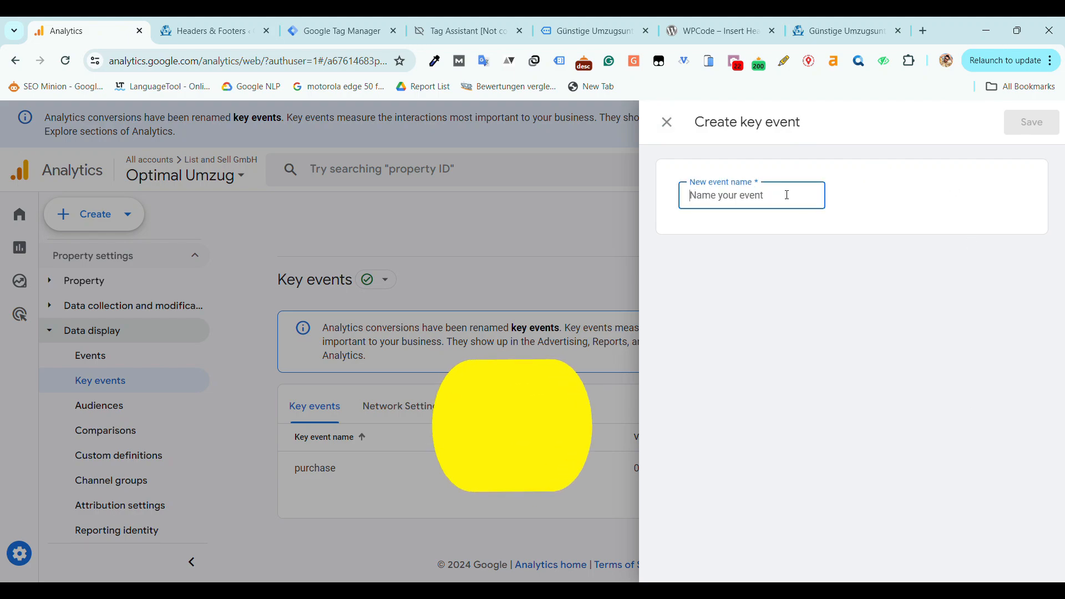
{"action": "type", "text": "phone_number_click"}
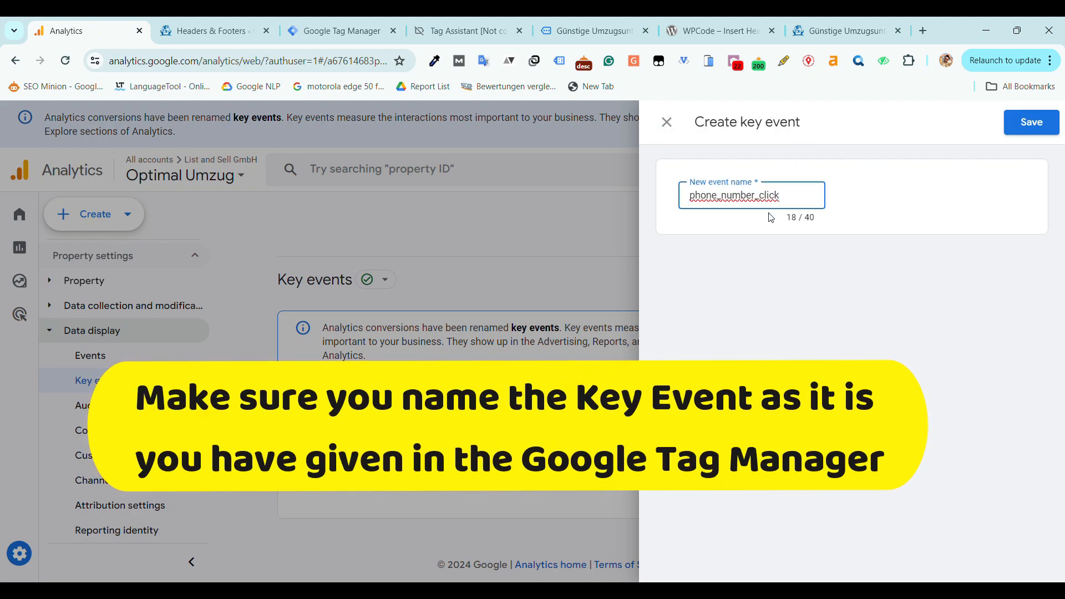
{"action": "left_click", "coordinate": [1042, 123]}
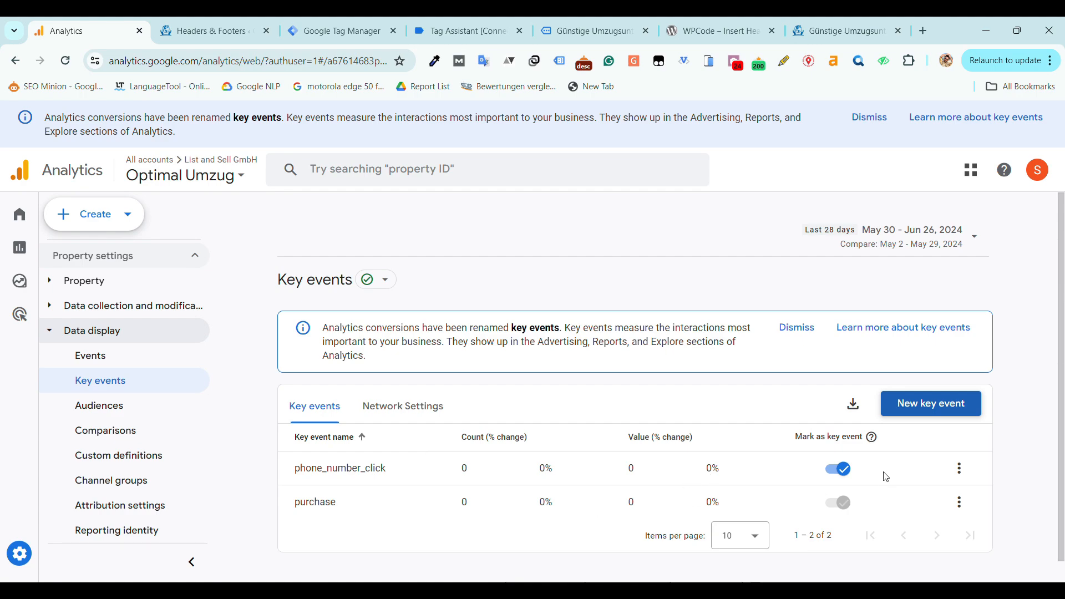
{"action": "left_click_drag", "start_coordinate": [872, 477], "coordinate": [297, 481]}
{"action": "left_click", "coordinate": [586, 287]}
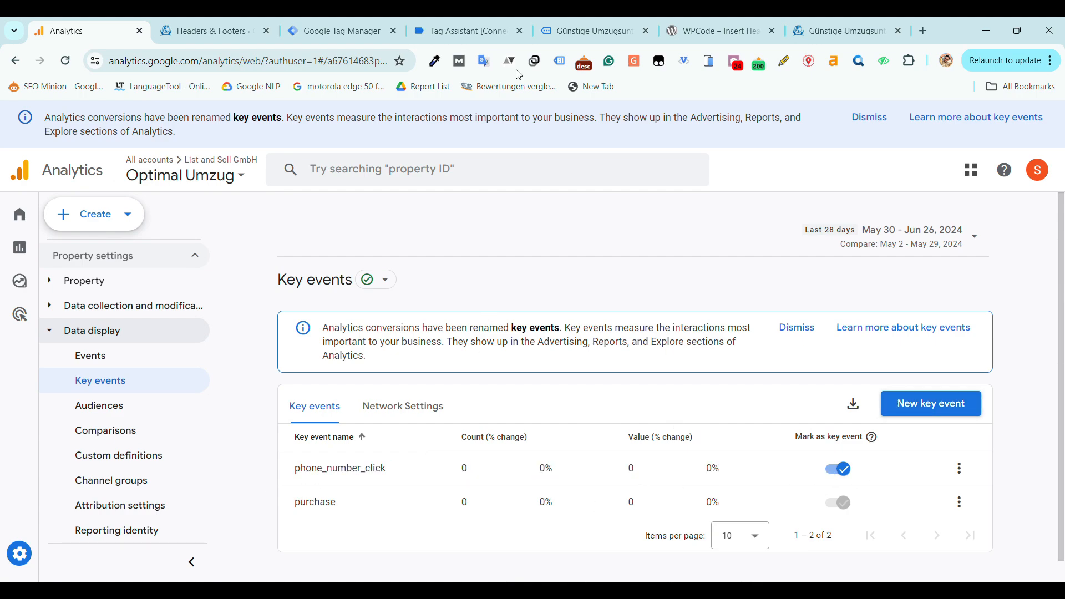
Switch to the website's debug page and examine the homepage sections for the phone number link and other contact elements.
{"action": "left_click", "coordinate": [492, 23]}
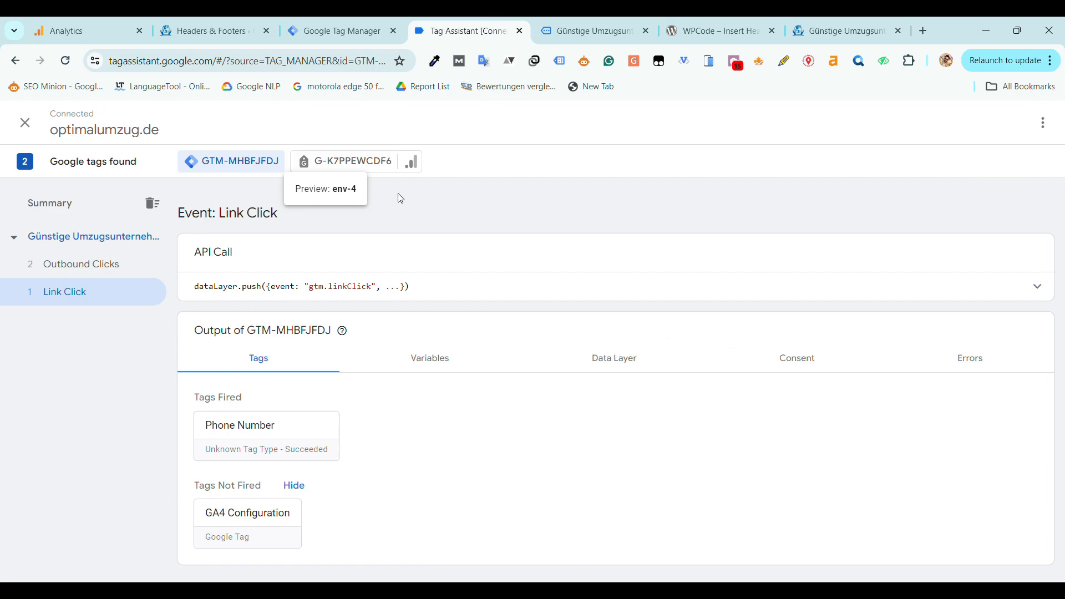
{"action": "left_click", "coordinate": [591, 29]}
{"action": "scroll", "coordinate": [463, 321], "scroll_direction": "up", "scroll_amount": 5}
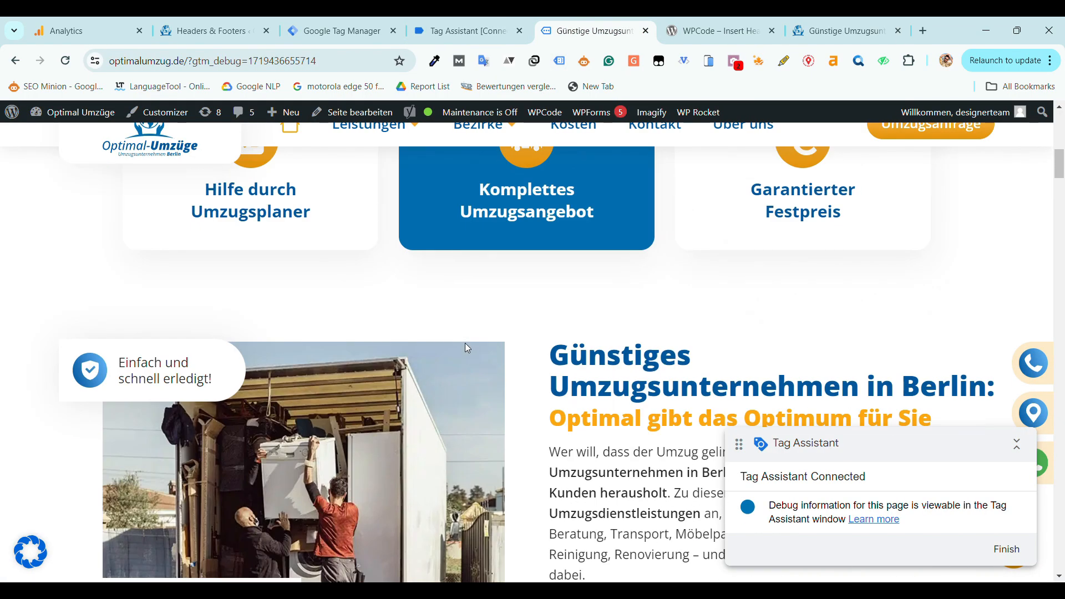
{"action": "scroll", "coordinate": [463, 326], "scroll_direction": "up", "scroll_amount": 5}
{"action": "scroll", "coordinate": [464, 325], "scroll_direction": "down", "scroll_amount": 12}
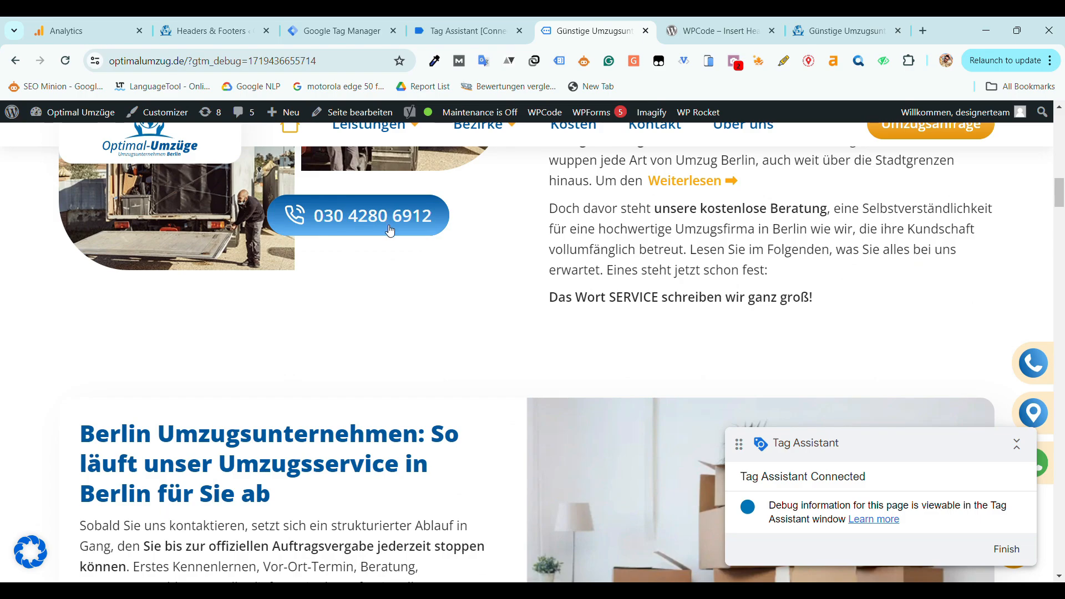
{"action": "scroll", "coordinate": [390, 230], "scroll_direction": "up", "scroll_amount": 12}
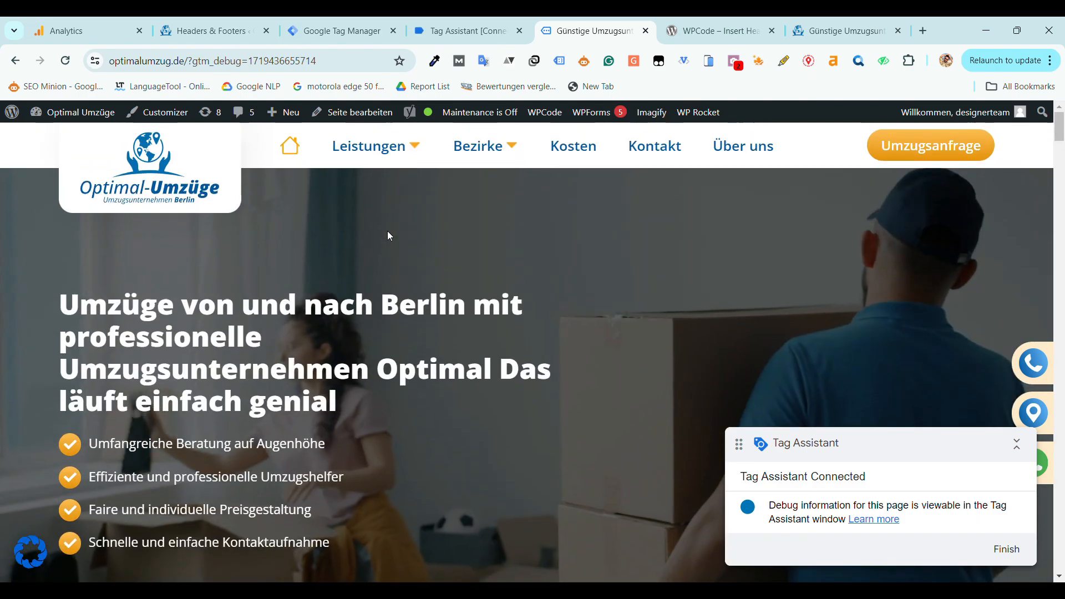
{"action": "scroll", "coordinate": [391, 241], "scroll_direction": "down", "scroll_amount": 8}
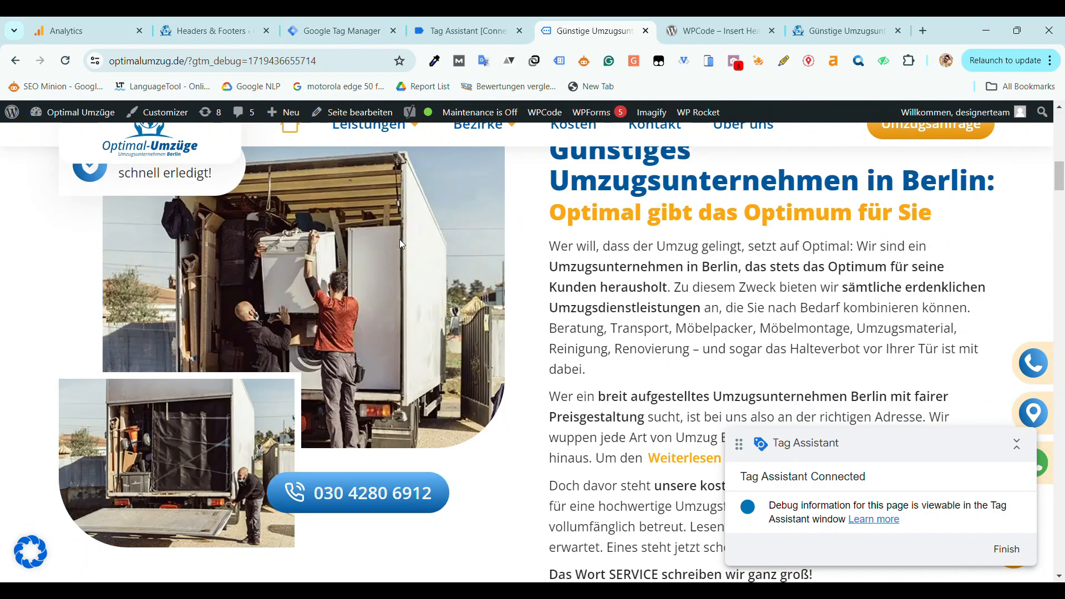
{"action": "scroll", "coordinate": [402, 245], "scroll_direction": "down", "scroll_amount": 10}
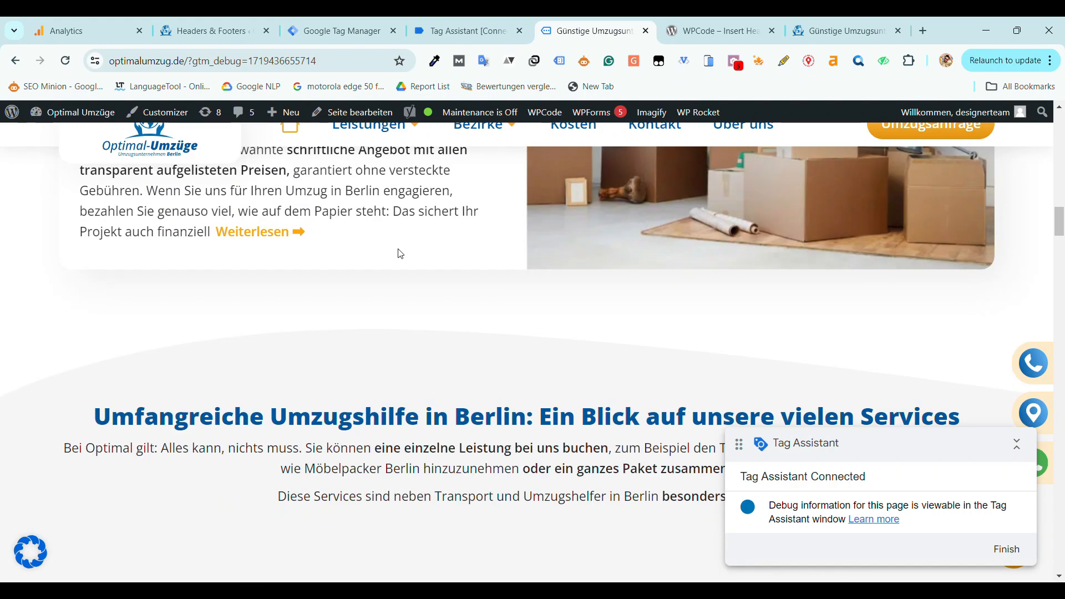
{"action": "scroll", "coordinate": [401, 253], "scroll_direction": "down", "scroll_amount": 12}
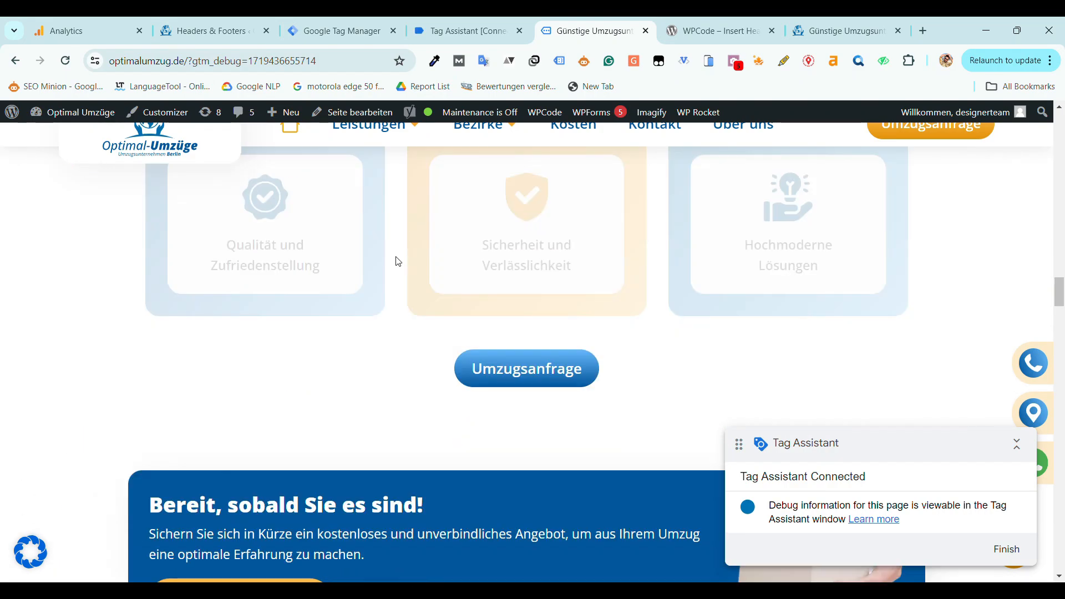
{"action": "scroll", "coordinate": [399, 261], "scroll_direction": "down", "scroll_amount": 10}
Move the Tag Assistant overlay away from the floating contact buttons and page content on the website.
{"action": "left_click_drag", "start_coordinate": [868, 443], "coordinate": [559, 399]}
{"action": "scroll", "coordinate": [841, 330], "scroll_direction": "up", "scroll_amount": 15}
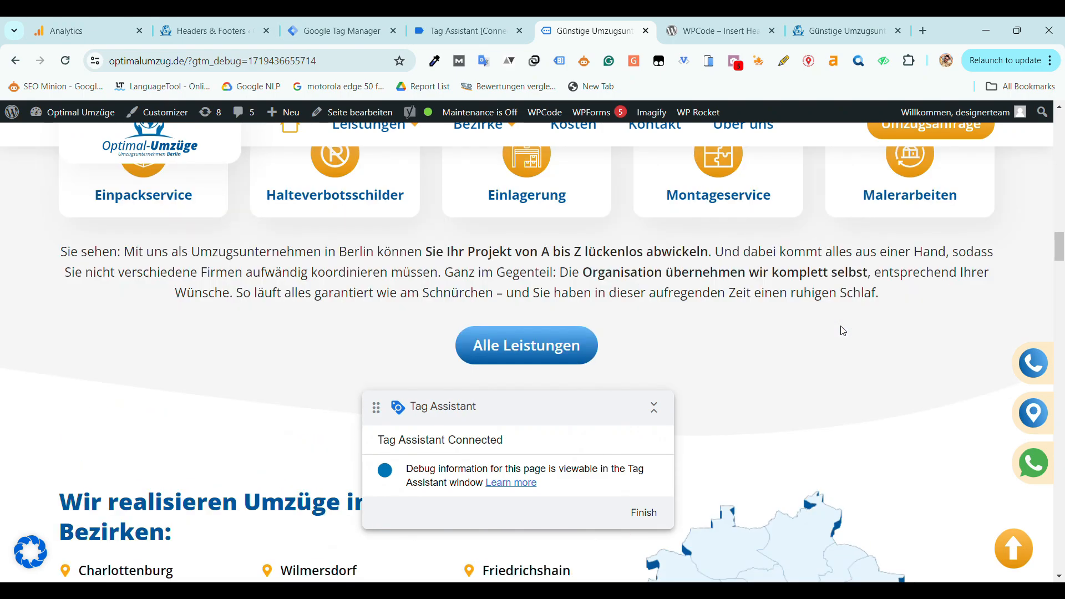
{"action": "scroll", "coordinate": [843, 331], "scroll_direction": "up", "scroll_amount": 15}
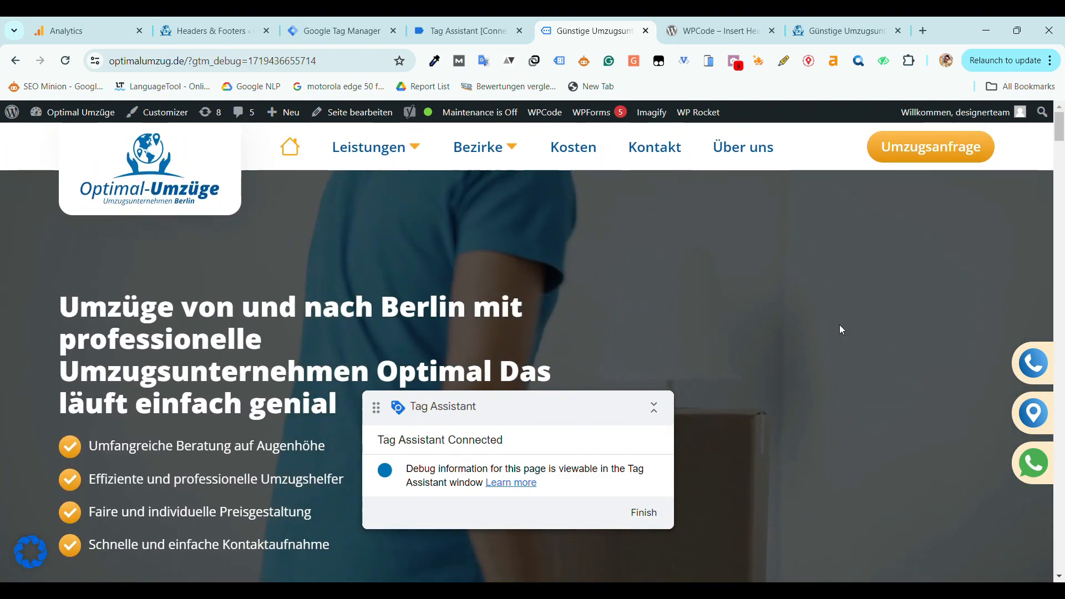
{"action": "scroll", "coordinate": [807, 368], "scroll_direction": "down", "scroll_amount": 5}
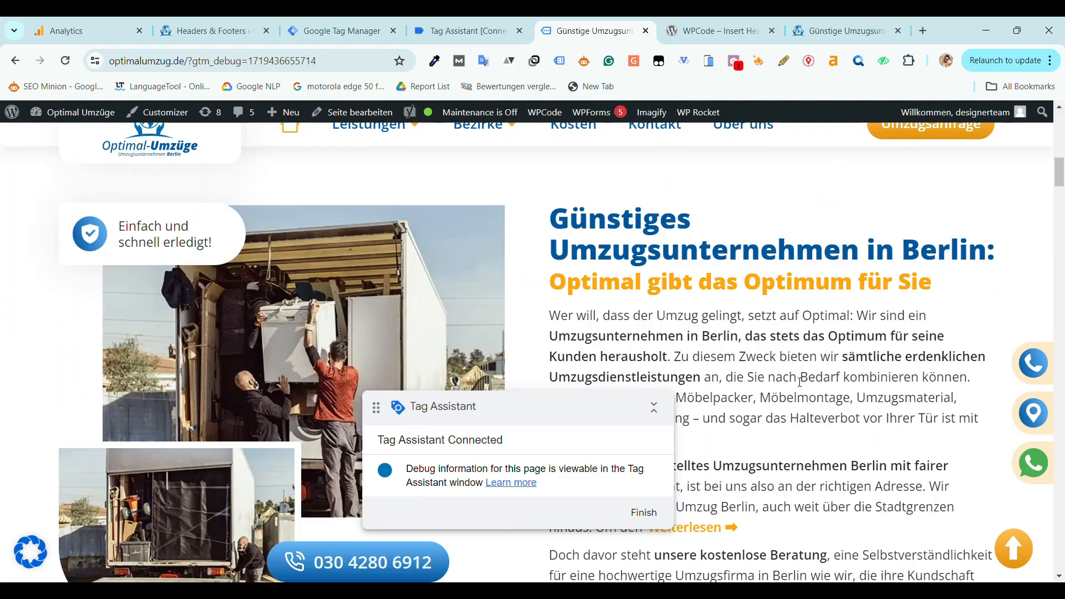
{"action": "scroll", "coordinate": [800, 382], "scroll_direction": "down", "scroll_amount": 5}
{"action": "triple_click", "coordinate": [580, 431]}
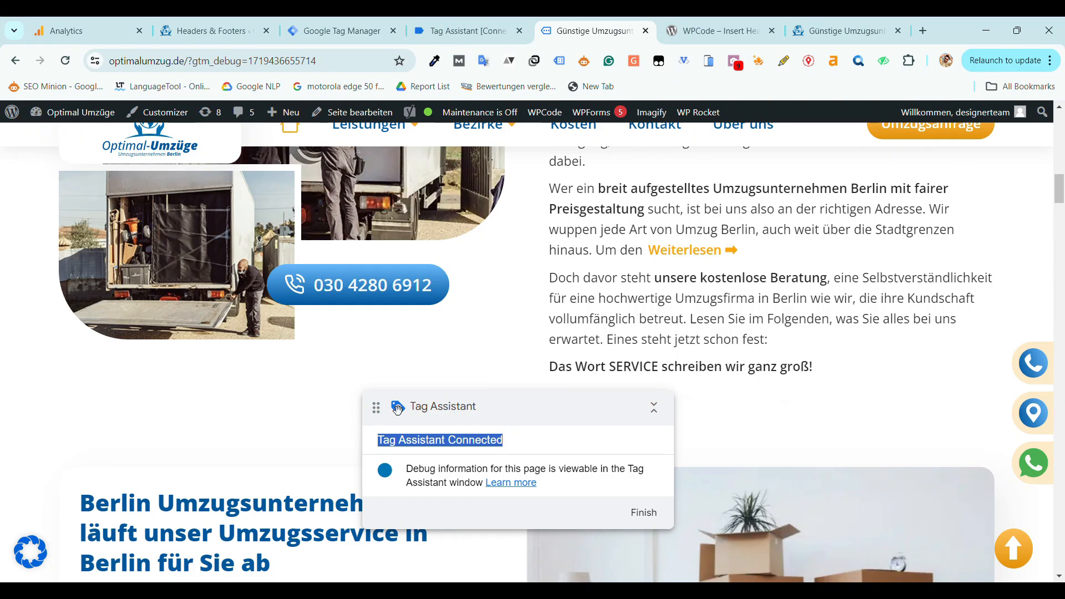
{"action": "left_click_drag", "start_coordinate": [529, 402], "coordinate": [132, 394]}
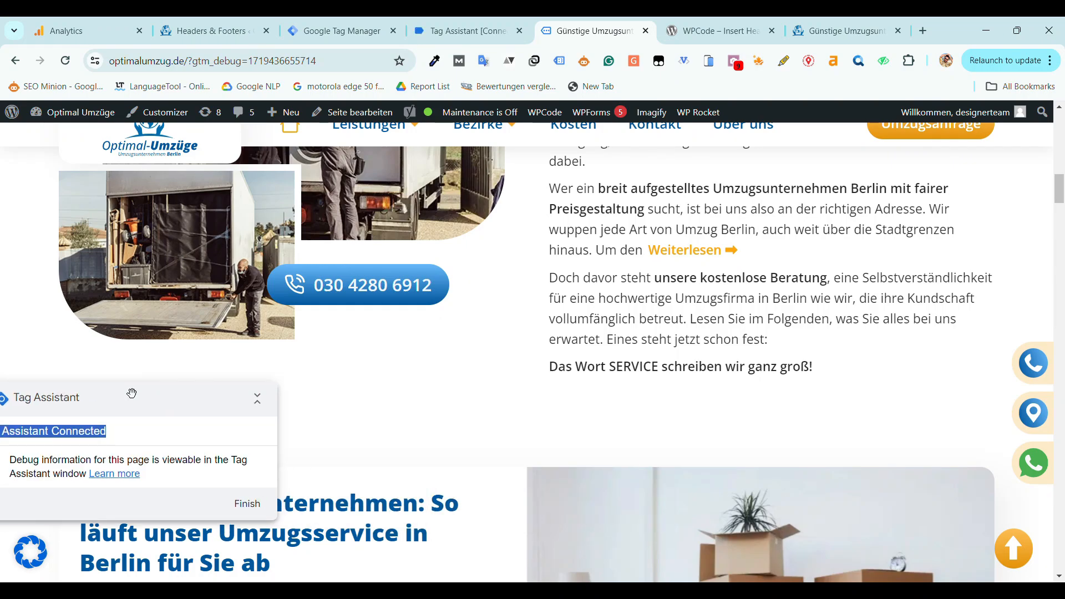
Examine the rest of the homepage down to the contact links in the footer's Kontakt section.
{"action": "scroll", "coordinate": [555, 422], "scroll_direction": "up", "scroll_amount": 5}
{"action": "scroll", "coordinate": [369, 423], "scroll_direction": "down", "scroll_amount": 12}
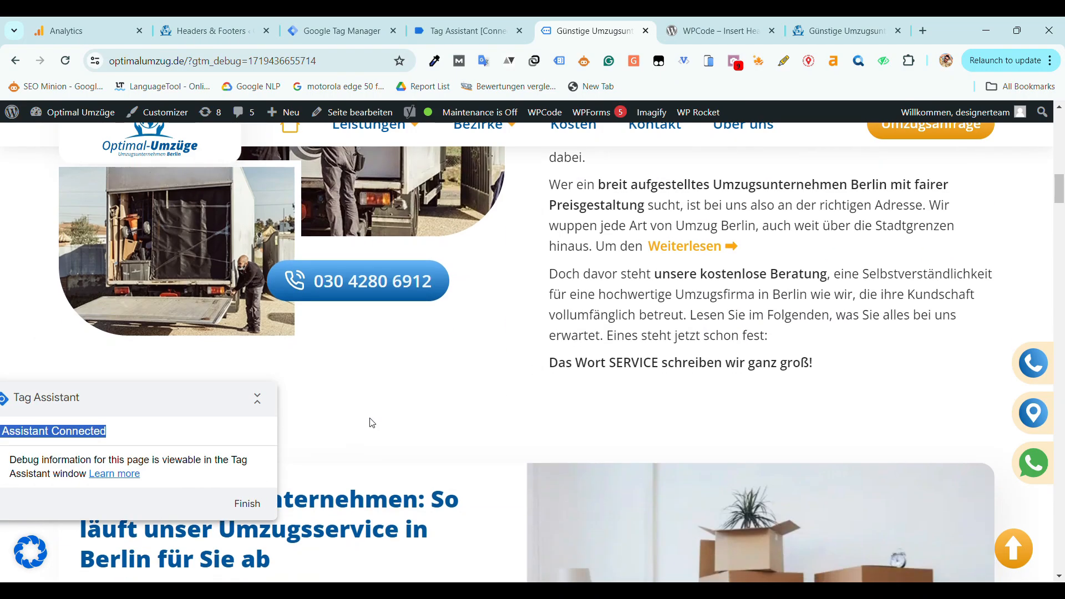
{"action": "scroll", "coordinate": [377, 422], "scroll_direction": "down", "scroll_amount": 20}
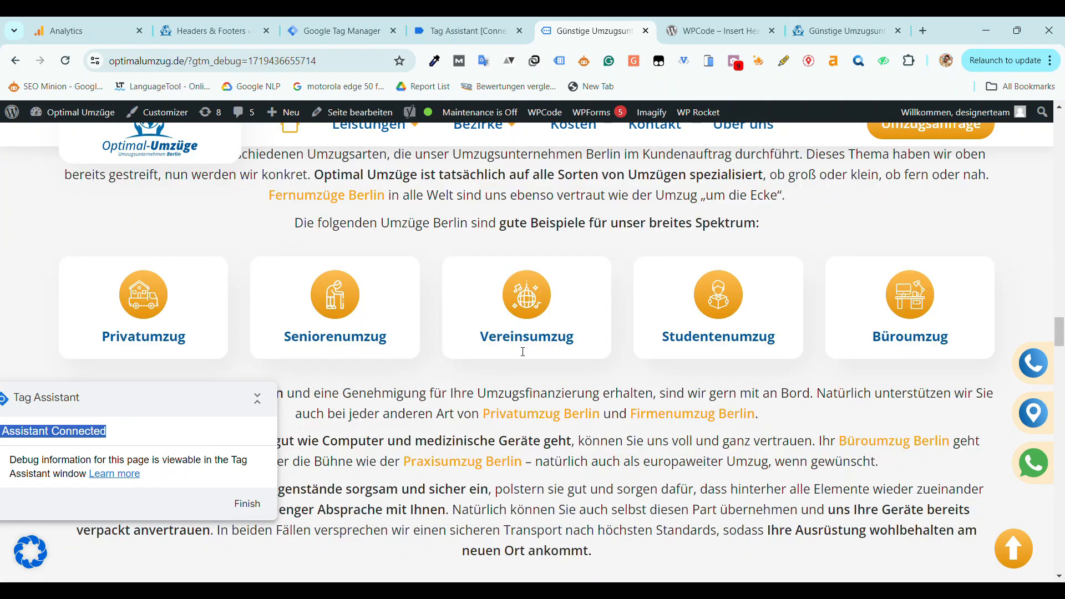
{"action": "scroll", "coordinate": [785, 387], "scroll_direction": "down", "scroll_amount": 15}
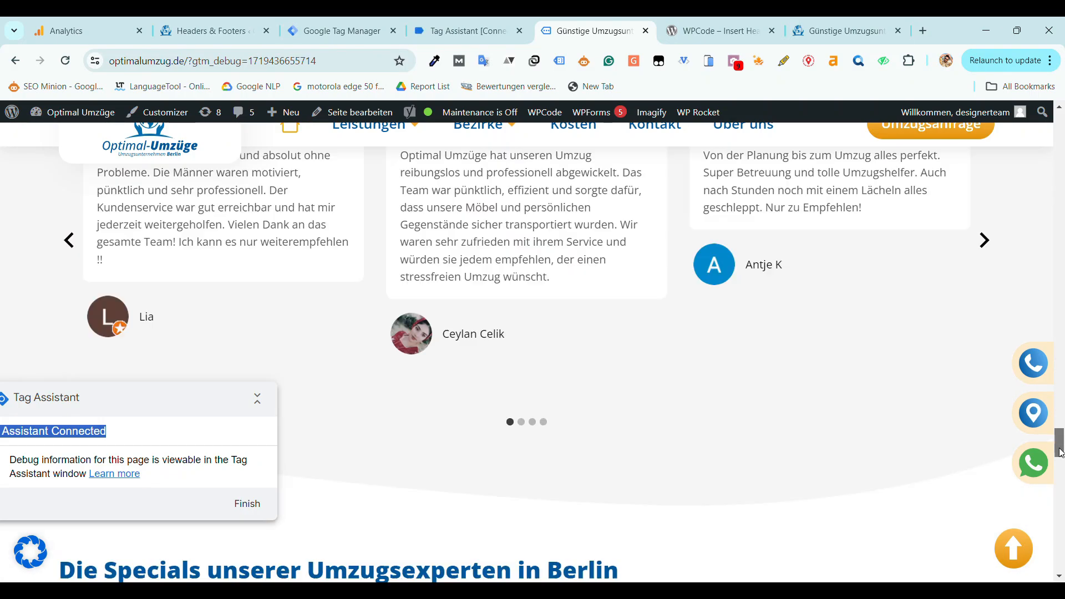
{"action": "scroll", "coordinate": [1045, 541], "scroll_direction": "down", "scroll_amount": 8}
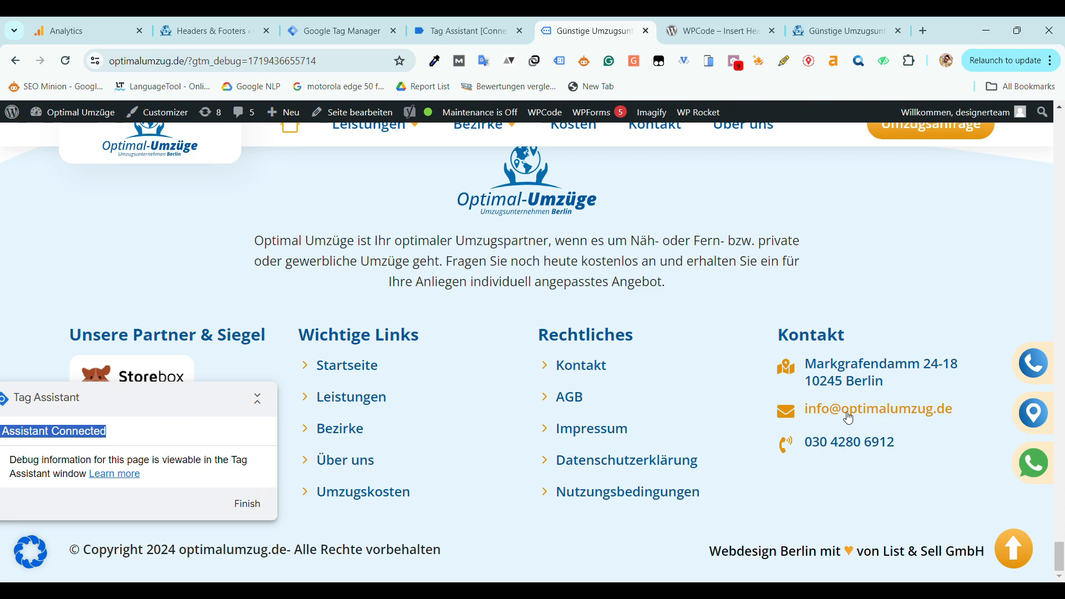
Switch to Tag Manager, close the Phone Number tag and view the workspace's triggers.
{"action": "left_click", "coordinate": [343, 23]}
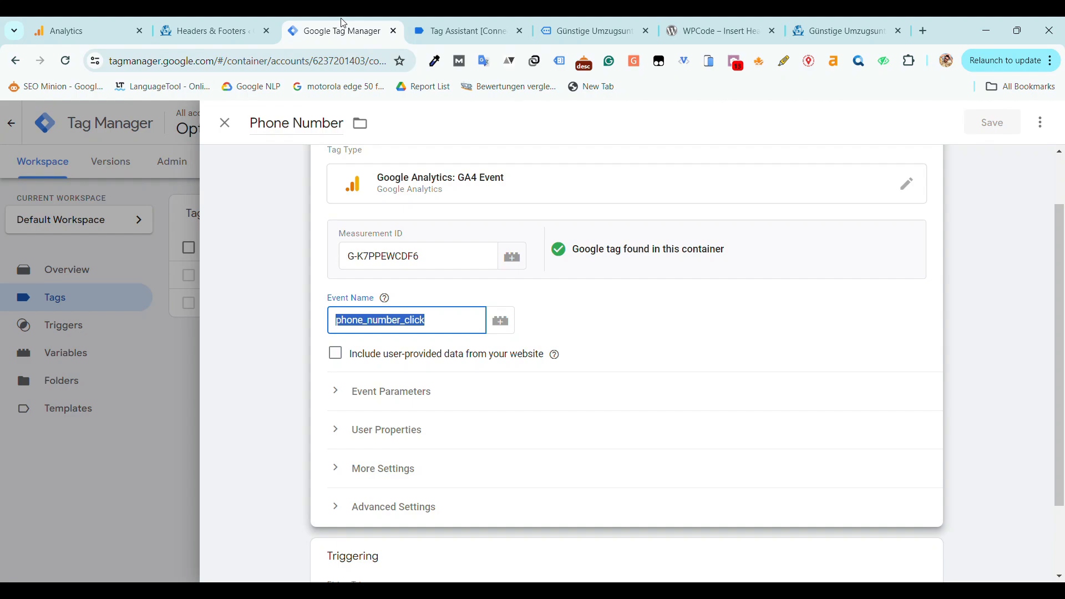
{"action": "scroll", "coordinate": [333, 250], "scroll_direction": "up", "scroll_amount": 1}
{"action": "left_click", "coordinate": [225, 122]}
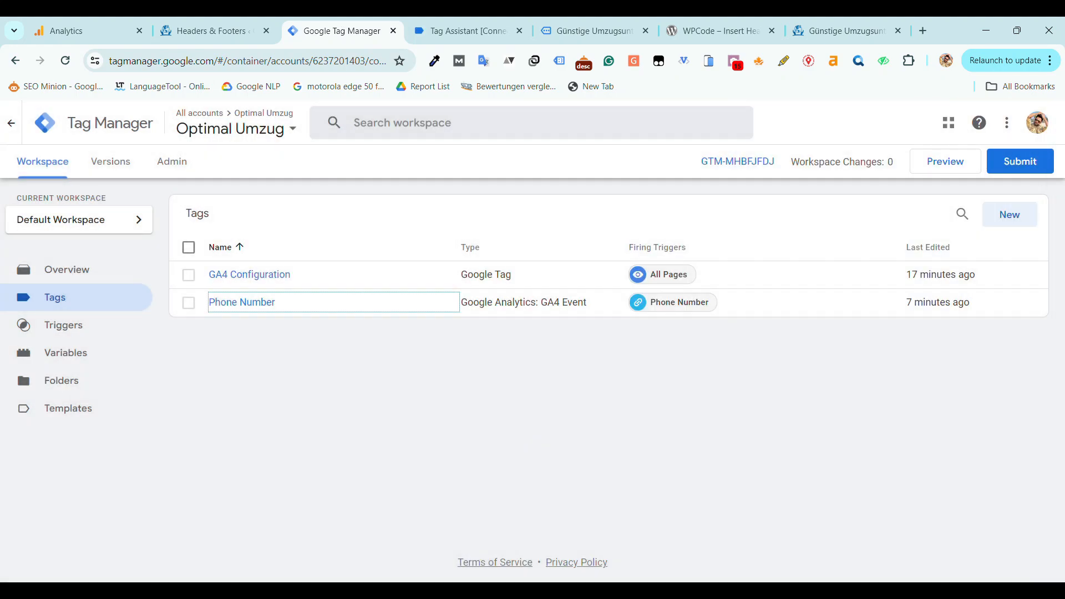
{"action": "left_click", "coordinate": [74, 338]}
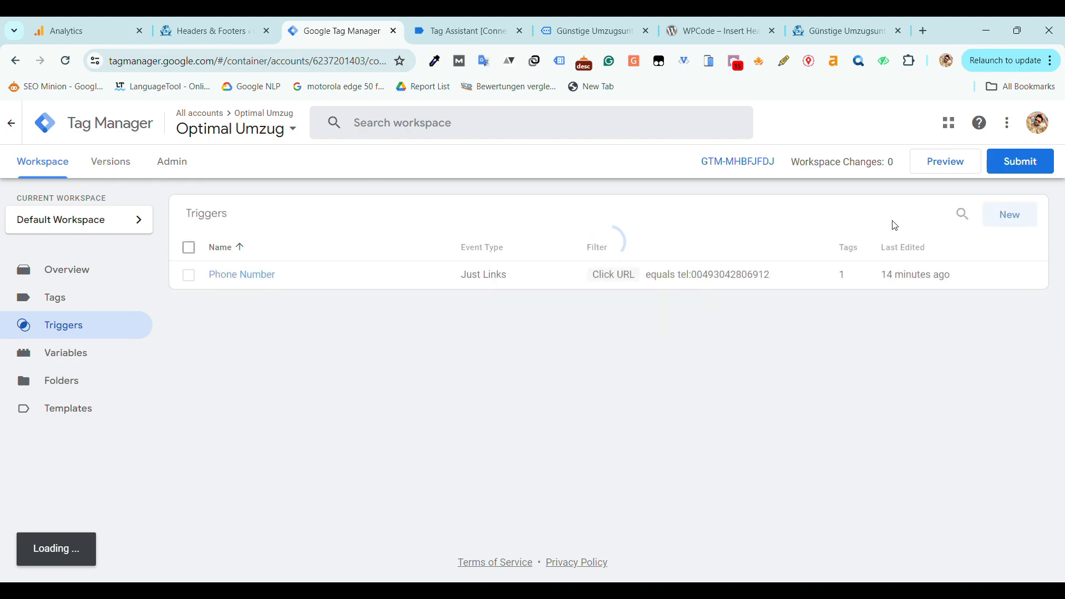
Start a preview session of the container connected to optimalumzug.de and clear the recorded events from the Tag Assistant timeline.
{"action": "left_click", "coordinate": [946, 161]}
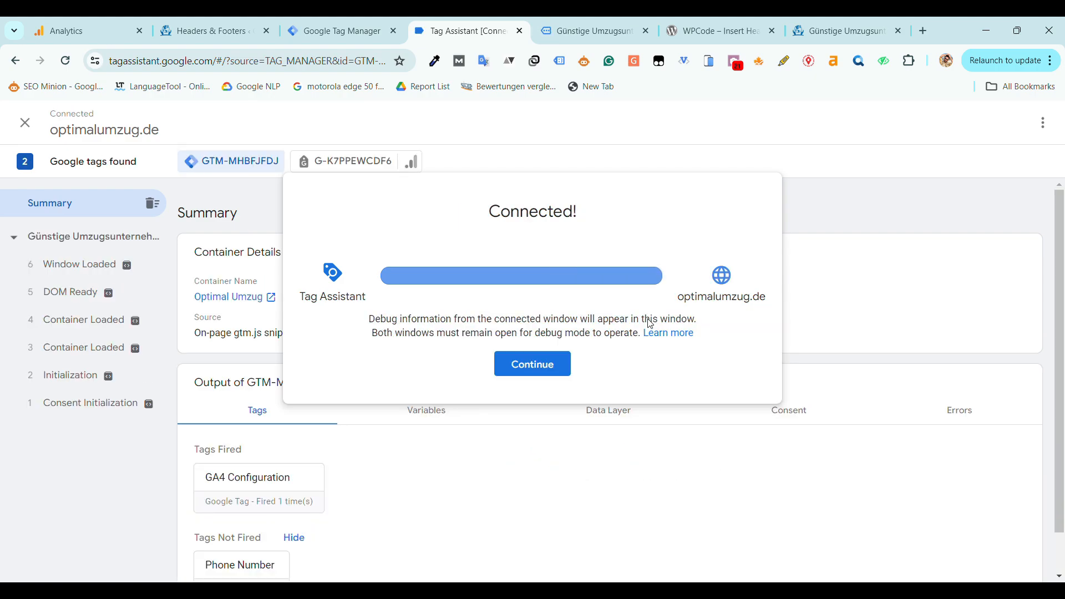
{"action": "left_click", "coordinate": [531, 364]}
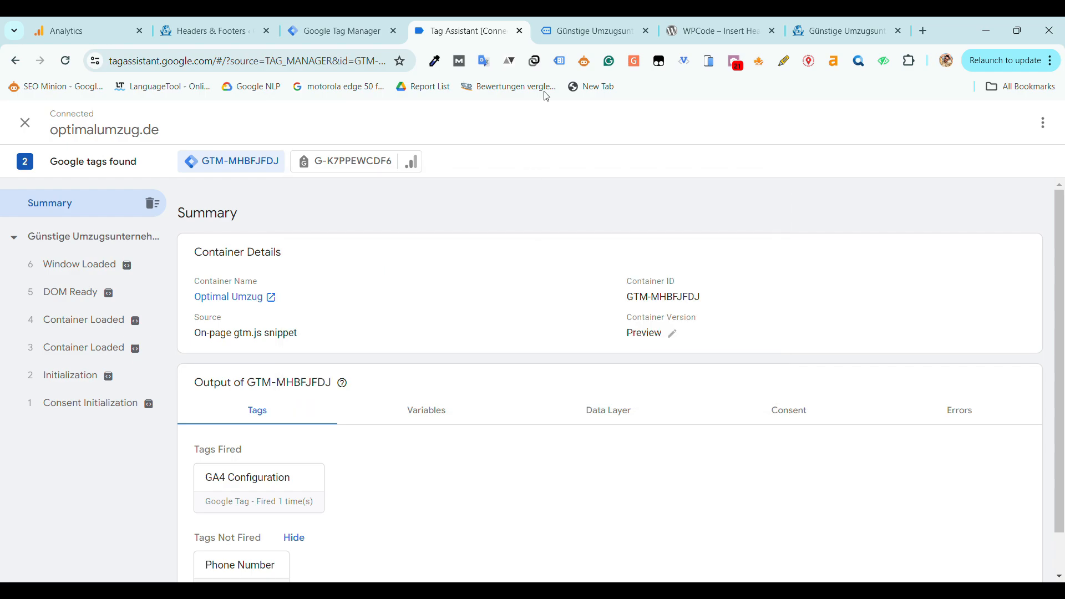
{"action": "left_click", "coordinate": [588, 31]}
{"action": "scroll", "coordinate": [519, 294], "scroll_direction": "down", "scroll_amount": 10}
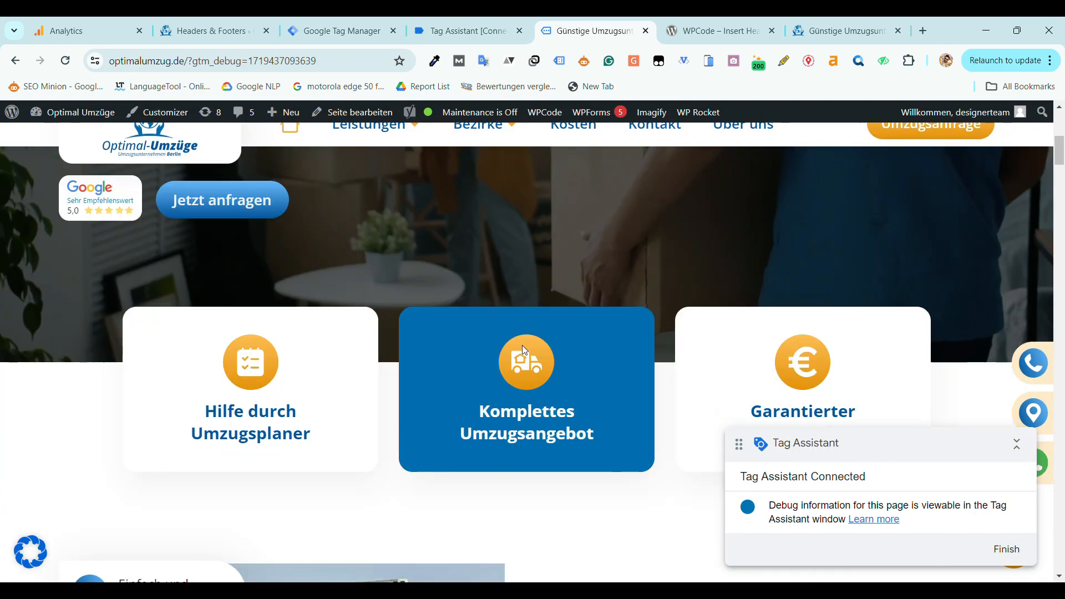
{"action": "left_click", "coordinate": [421, 25]}
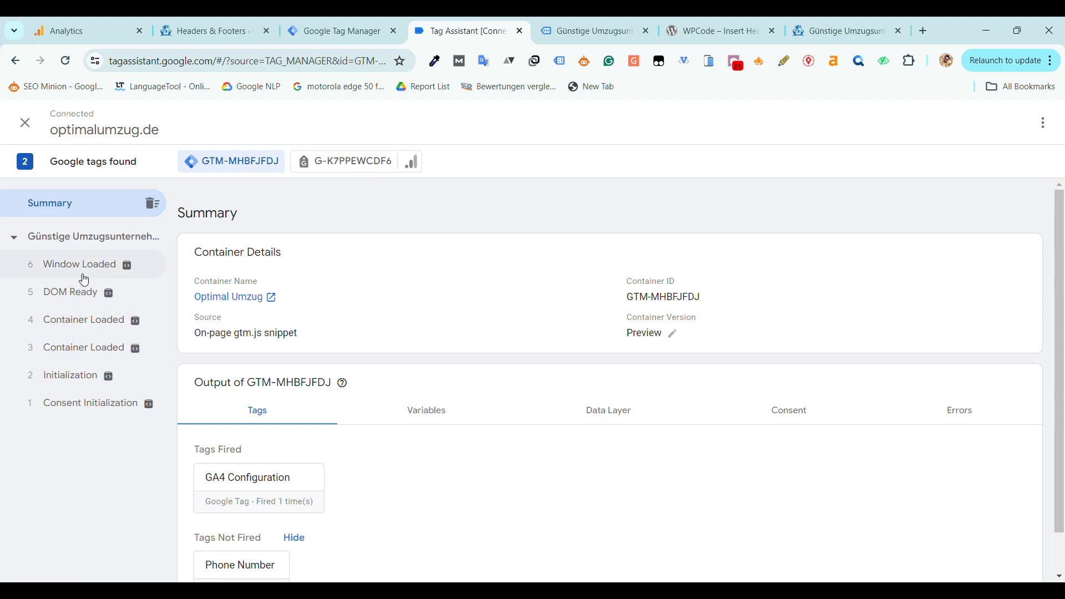
{"action": "left_click", "coordinate": [153, 204]}
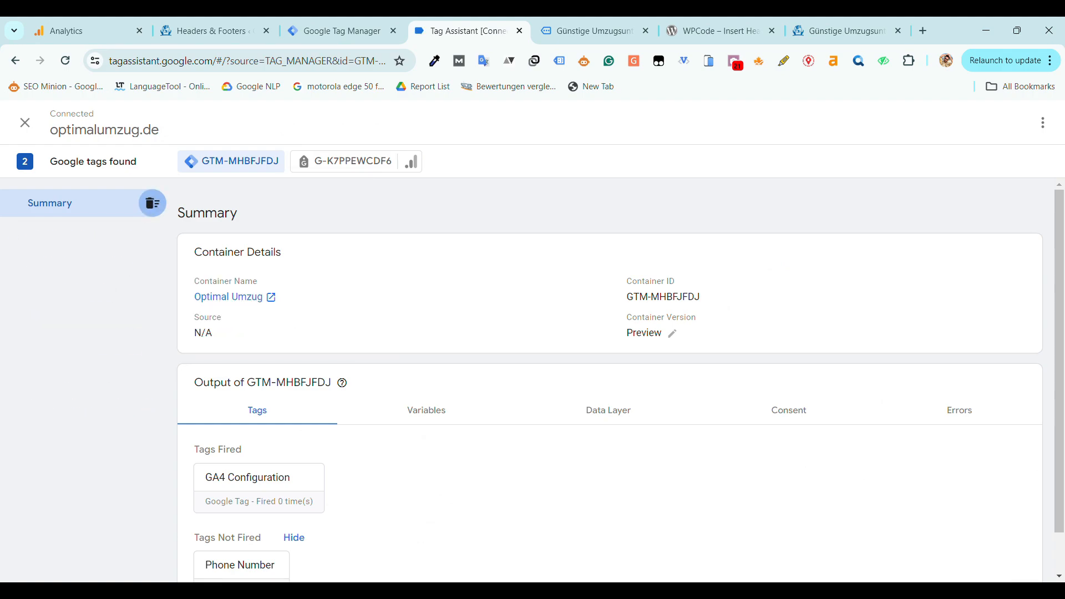
Move the Tag Assistant overlay off the Kontakt section in the website's footer and follow the email link there.
{"action": "left_click", "coordinate": [638, 21]}
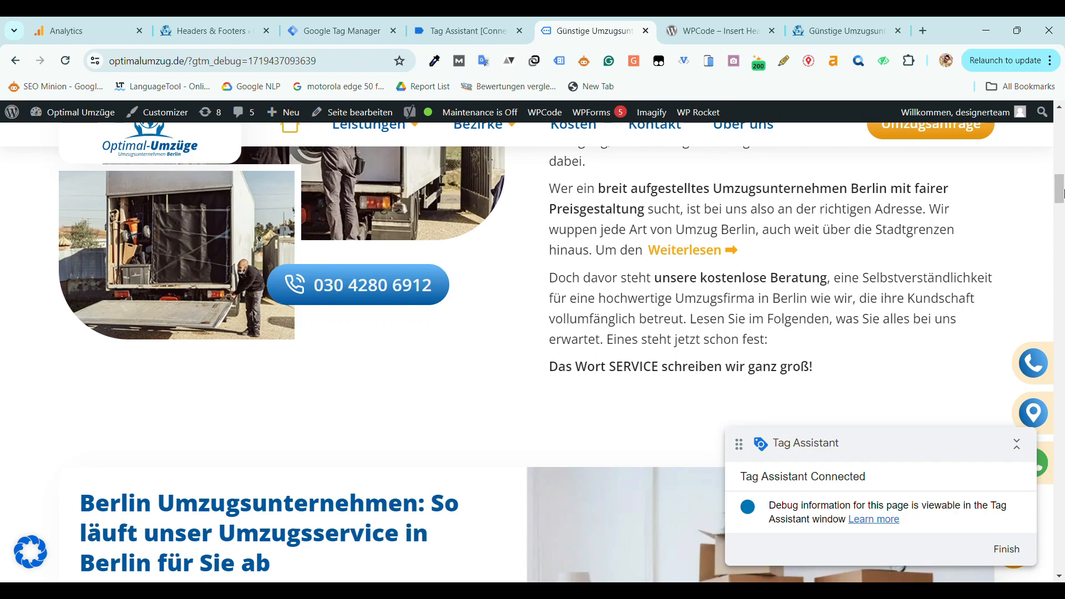
{"action": "scroll", "coordinate": [1046, 531], "scroll_direction": "down", "scroll_amount": 10}
{"action": "scroll", "coordinate": [1046, 531], "scroll_direction": "down", "scroll_amount": 10}
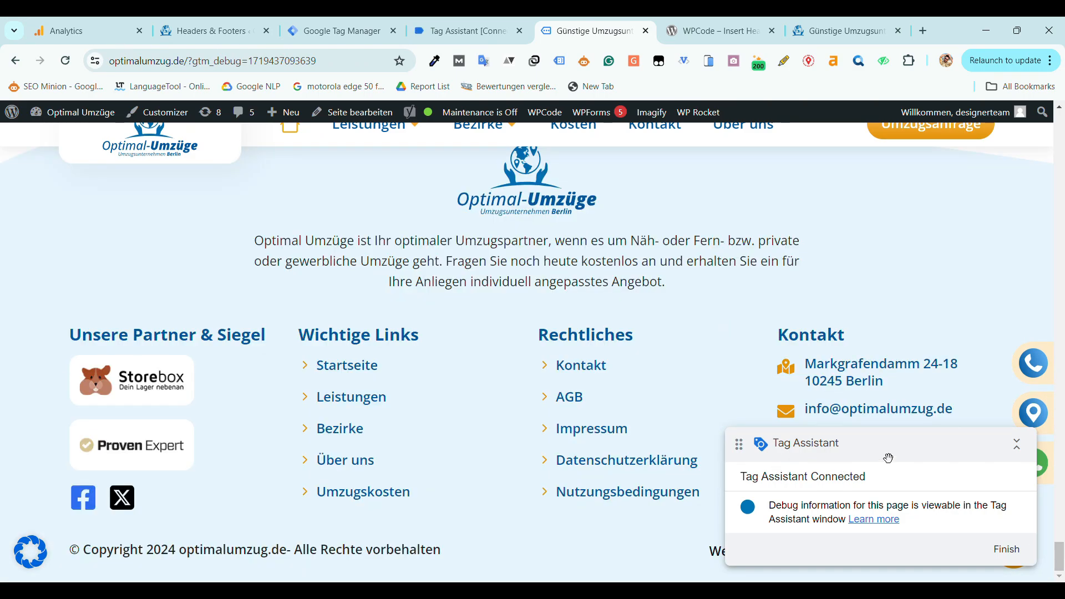
{"action": "left_click_drag", "start_coordinate": [888, 459], "coordinate": [192, 396]}
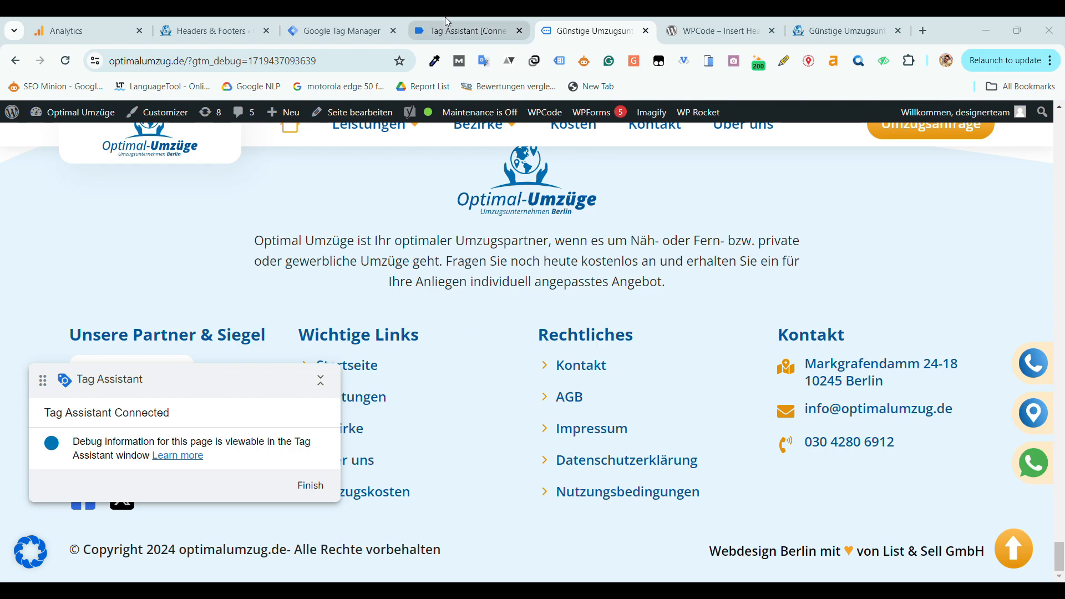
Inspect the variables of the recorded Link Click event in Tag Assistant, focusing on Click Text and Click URL.
{"action": "left_click", "coordinate": [455, 29]}
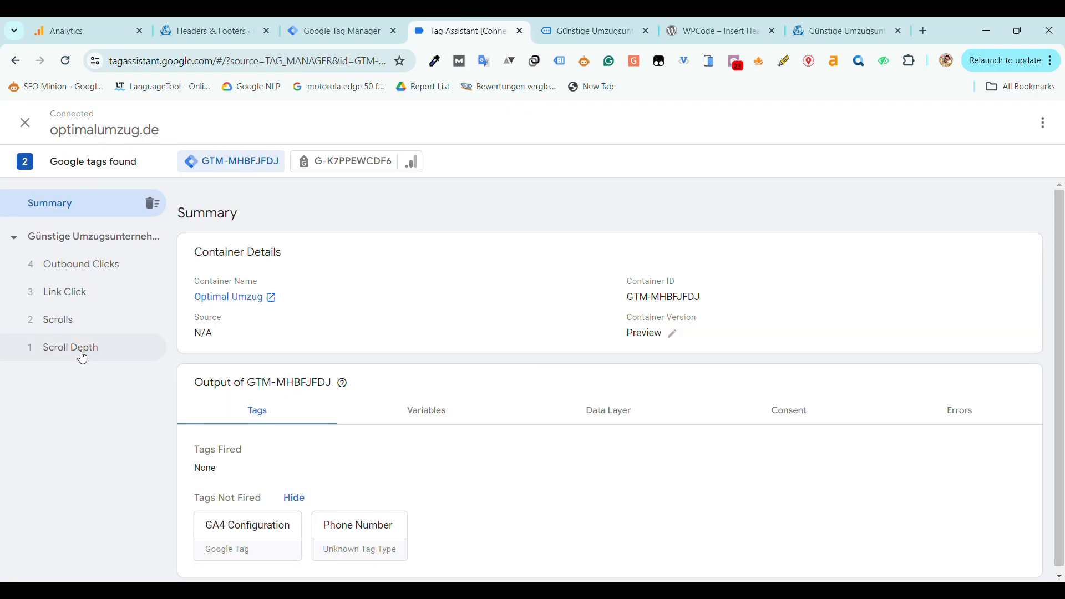
{"action": "scroll", "coordinate": [233, 397], "scroll_direction": "down", "scroll_amount": 1}
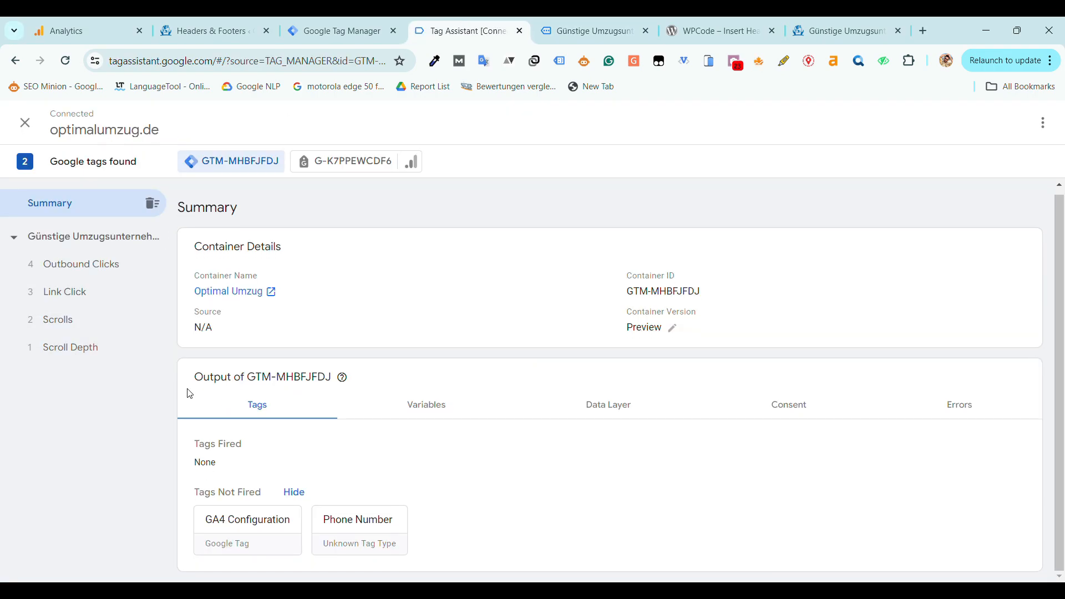
{"action": "left_click", "coordinate": [80, 295]}
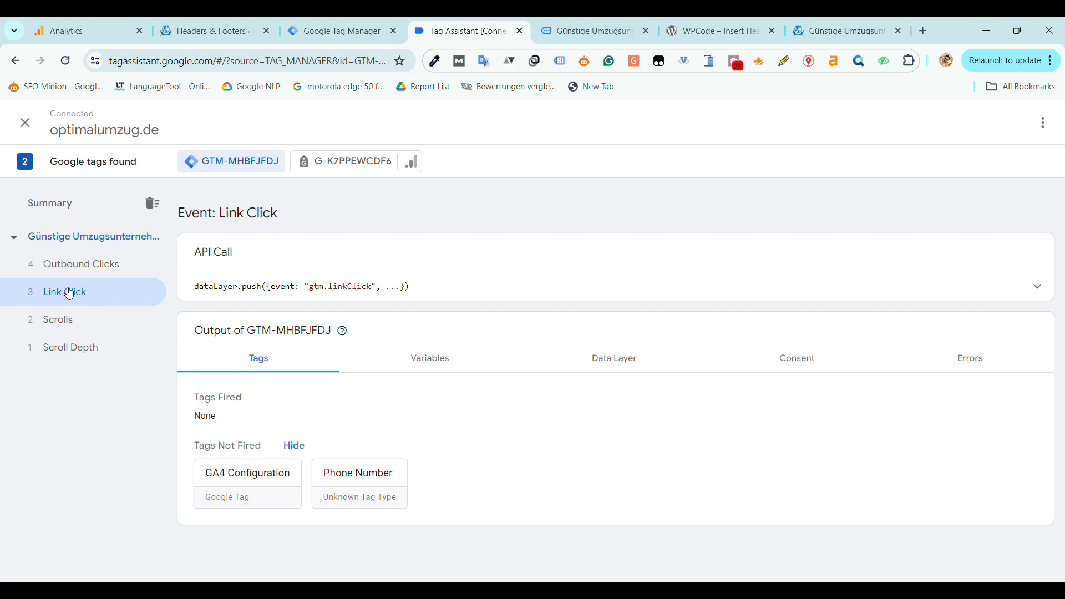
{"action": "left_click", "coordinate": [441, 358]}
{"action": "scroll", "coordinate": [468, 383], "scroll_direction": "down", "scroll_amount": 3}
{"action": "scroll", "coordinate": [468, 383], "scroll_direction": "down", "scroll_amount": 5}
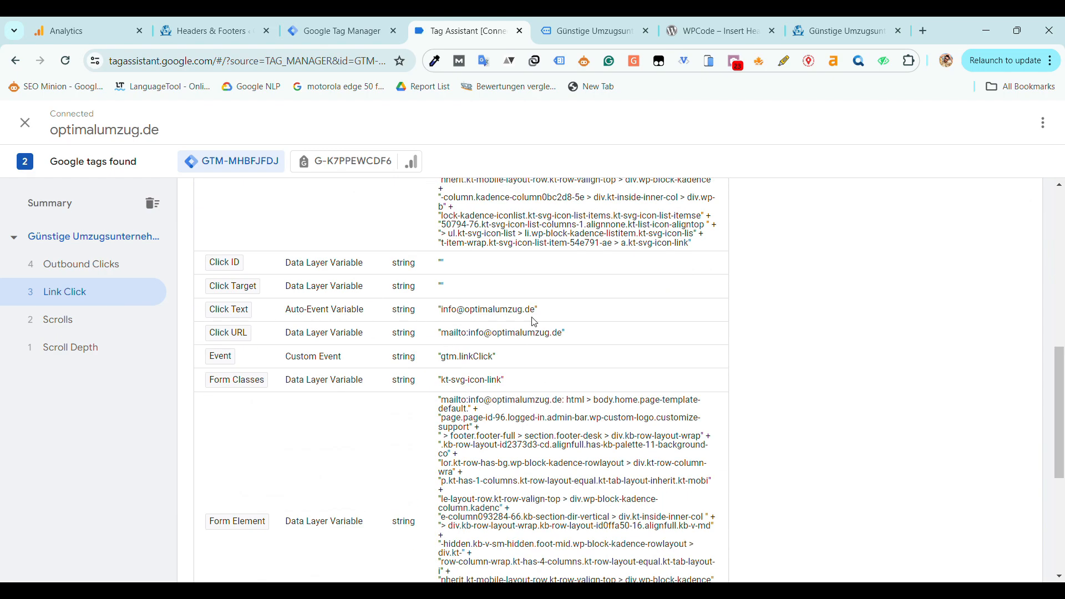
{"action": "left_click_drag", "start_coordinate": [536, 318], "coordinate": [472, 318]}
{"action": "mouse_move", "coordinate": [206, 335]}
{"action": "left_mouse_down"}
{"action": "mouse_move", "coordinate": [606, 340]}
{"action": "mouse_move", "coordinate": [360, 328]}
{"action": "mouse_move", "coordinate": [221, 329]}
{"action": "mouse_move", "coordinate": [218, 338]}
{"action": "left_mouse_up"}
{"action": "left_click", "coordinate": [550, 355]}
Compare the email address in the website's footer with the Click URL and Click Text values in Tag Assistant.
{"action": "left_click", "coordinate": [549, 19]}
{"action": "left_click_drag", "start_coordinate": [966, 416], "coordinate": [810, 426]}
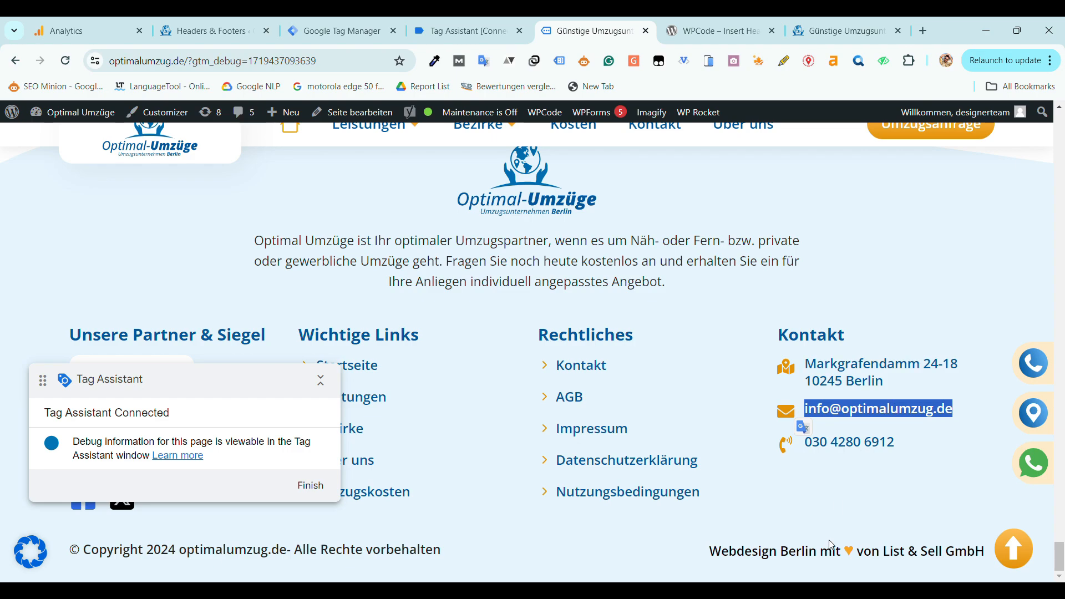
{"action": "left_click", "coordinate": [885, 423]}
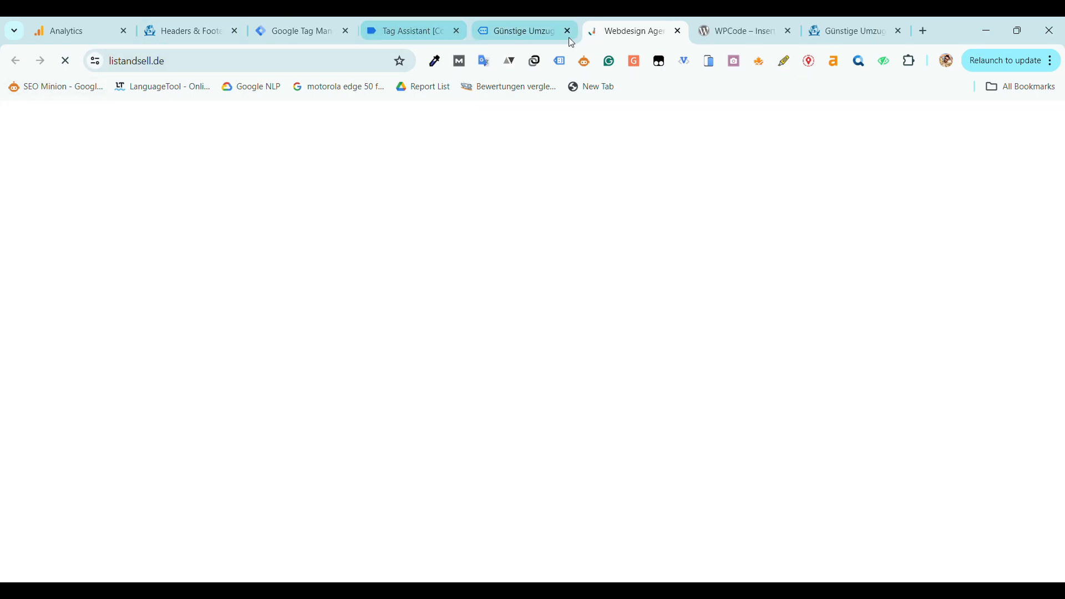
{"action": "key", "text": "ctrl+w"}
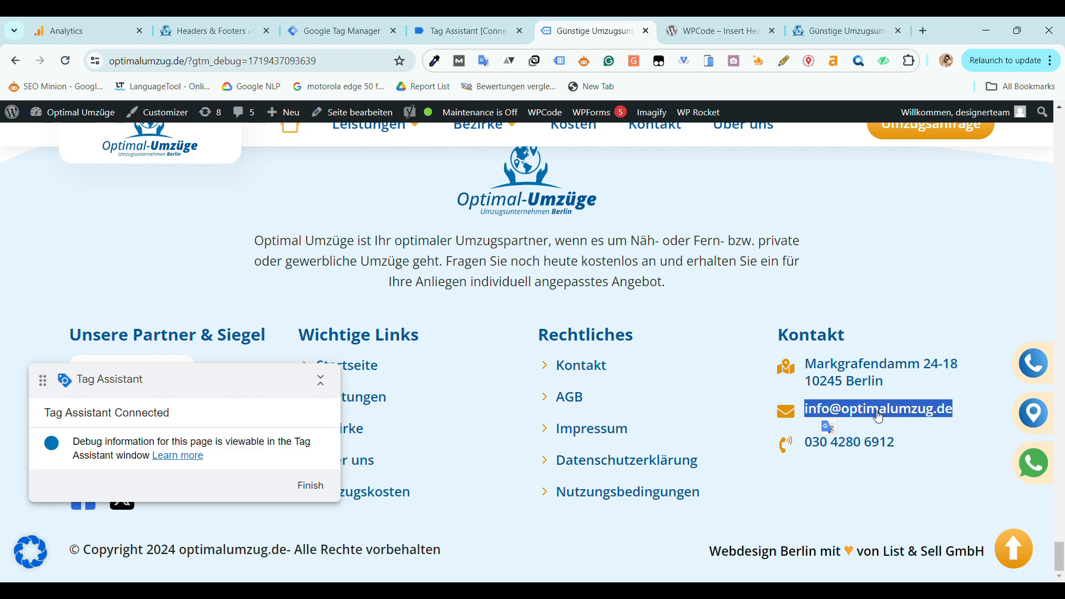
{"action": "left_click", "coordinate": [468, 32]}
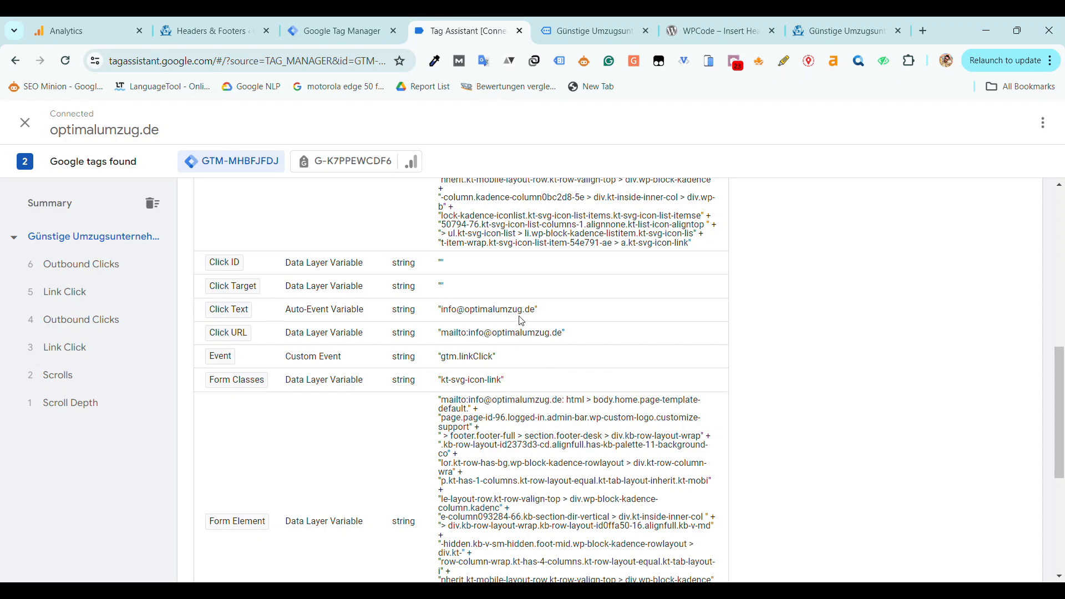
{"action": "left_click_drag", "start_coordinate": [579, 339], "coordinate": [484, 334]}
{"action": "left_click_drag", "start_coordinate": [550, 309], "coordinate": [424, 316]}
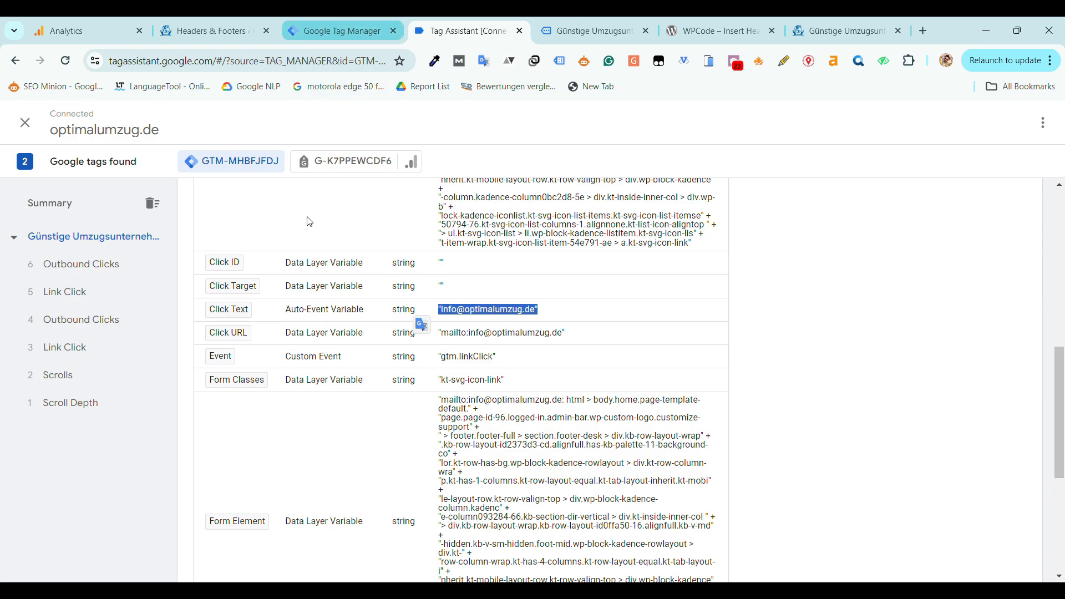
Switch to Tag Manager and create a trigger named Email with the trigger type Click - Just Links.
{"action": "left_click", "coordinate": [580, 25]}
{"action": "left_click", "coordinate": [341, 25]}
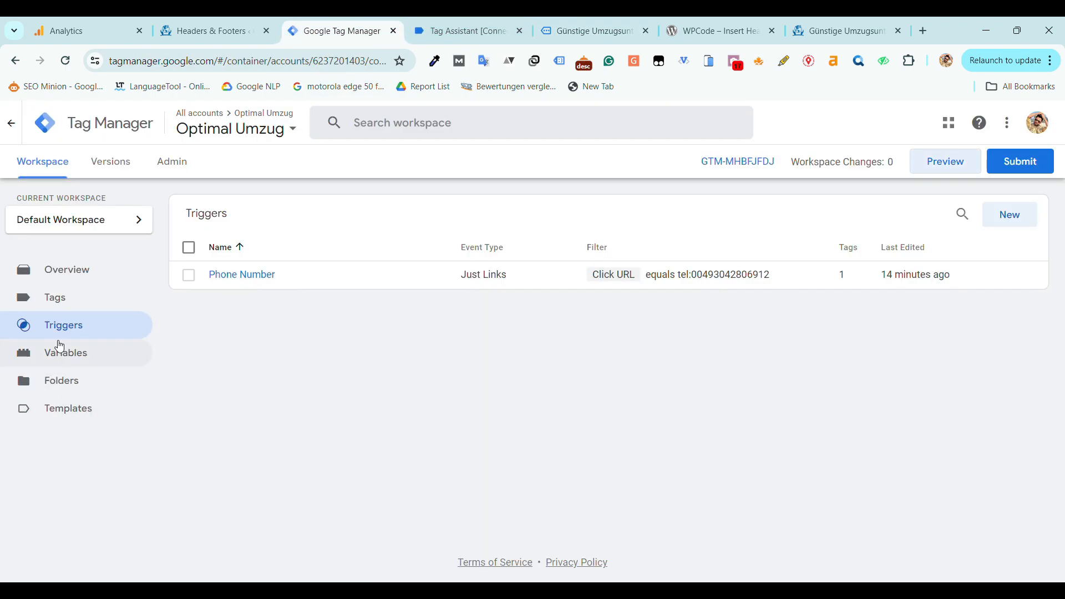
{"action": "left_click", "coordinate": [1015, 220]}
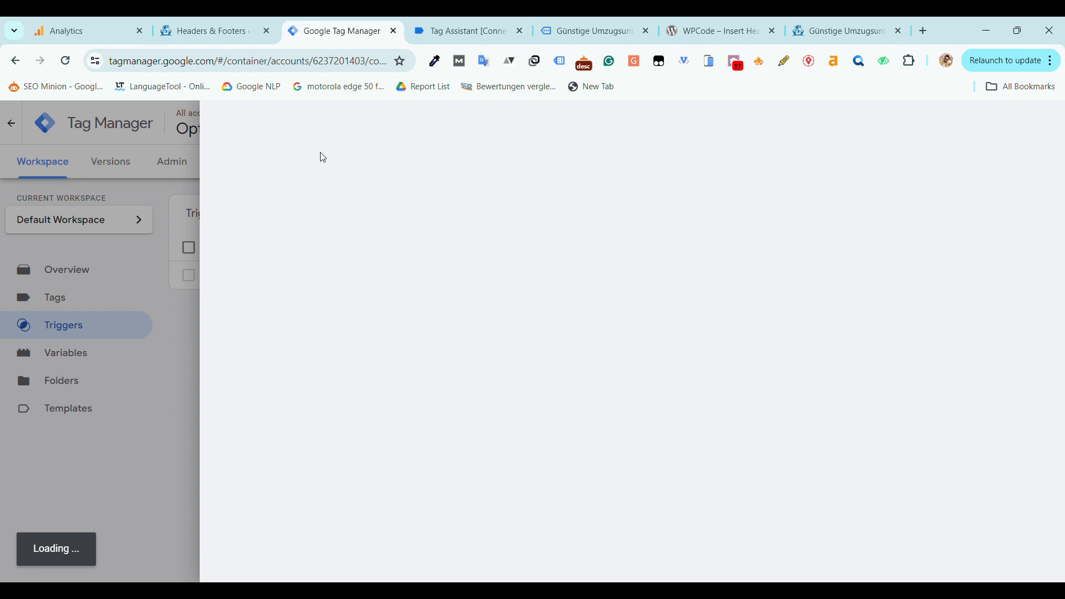
{"action": "double_click", "coordinate": [319, 127]}
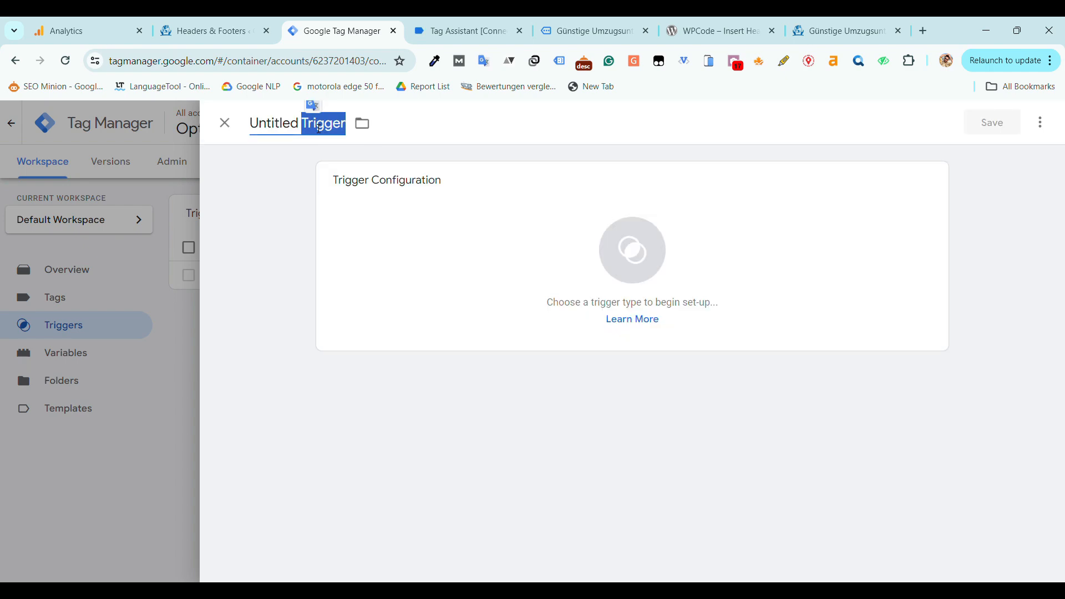
{"action": "key", "text": "ctrl+a"}
{"action": "type", "text": "Ema"}
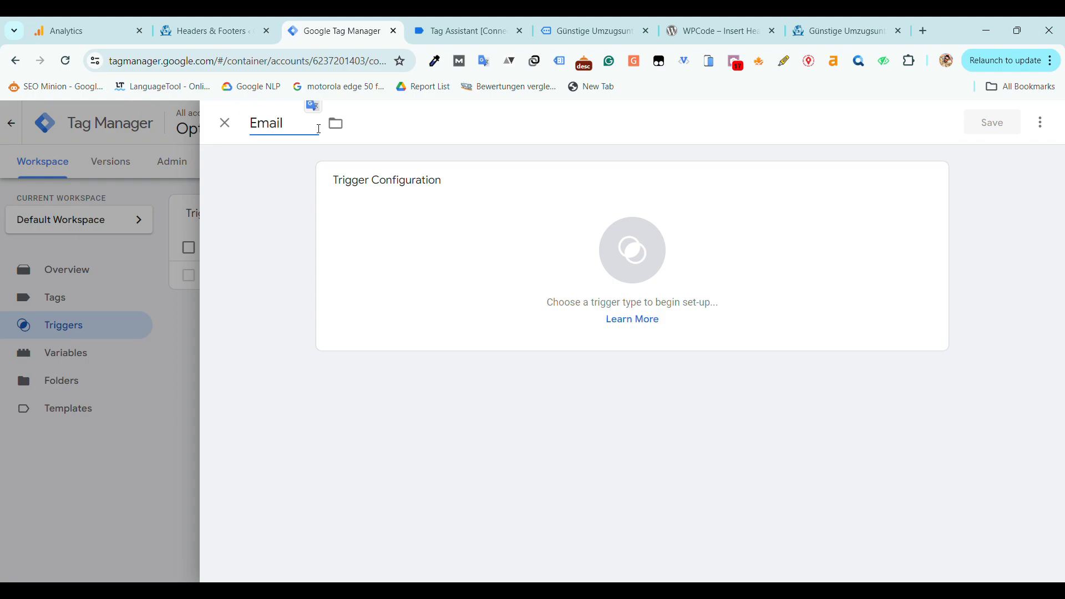
{"action": "left_click", "coordinate": [707, 269]}
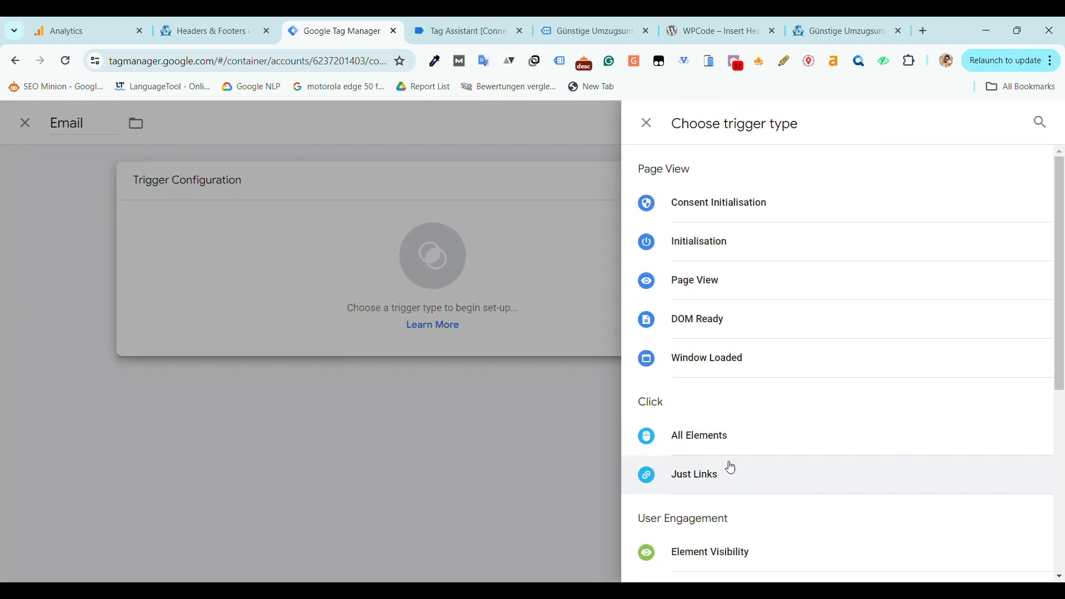
{"action": "left_click", "coordinate": [708, 482]}
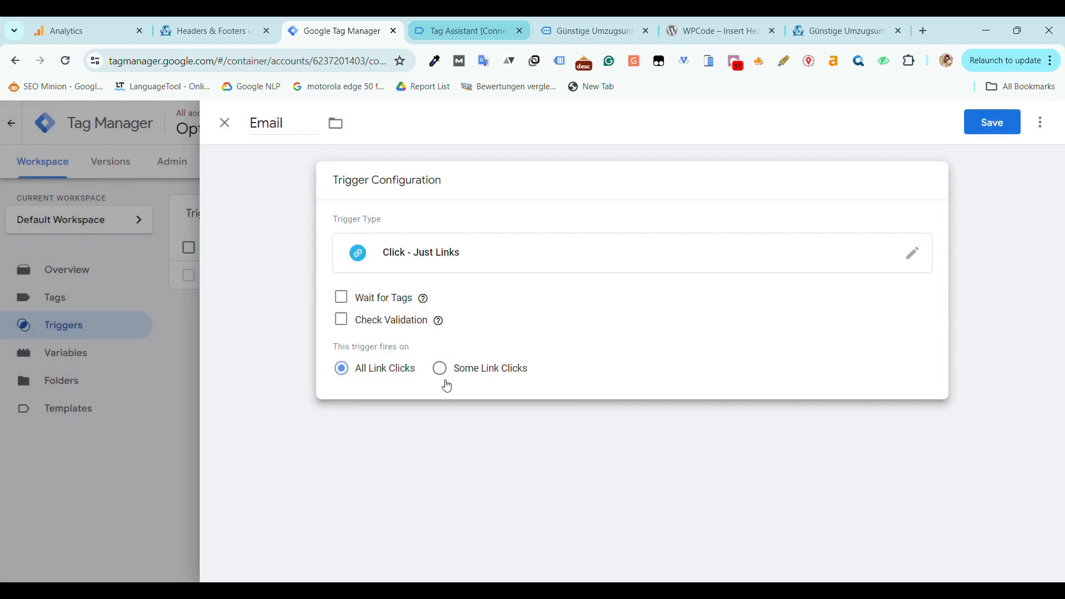
Review the Link Click variables in Tag Assistant and the email link in the website's footer again.
{"action": "left_click", "coordinate": [460, 27]}
{"action": "scroll", "coordinate": [415, 233], "scroll_direction": "up", "scroll_amount": 3}
{"action": "left_click", "coordinate": [555, 29]}
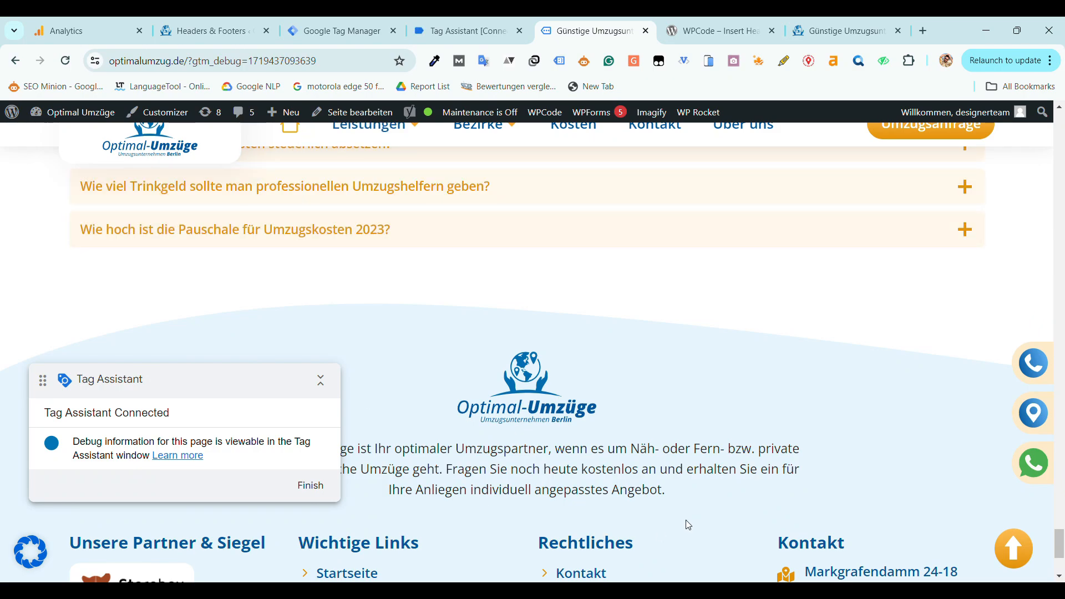
{"action": "scroll", "coordinate": [575, 448], "scroll_direction": "down", "scroll_amount": 3}
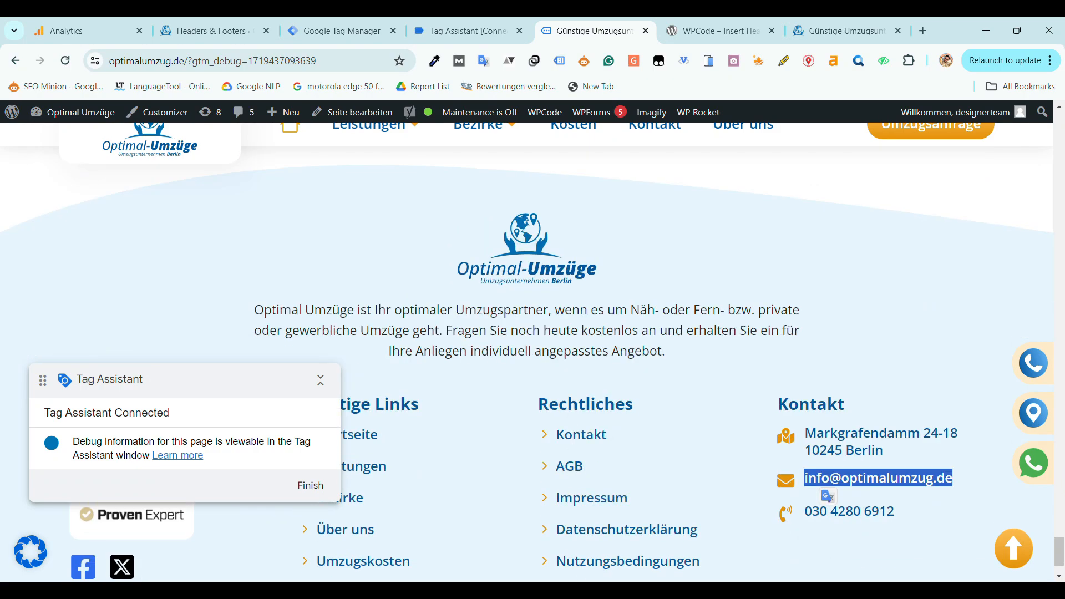
Switch back to Tag Manager and make the Email trigger fire on Some Link Clicks, with a condition using Click Text and contains.
{"action": "left_click", "coordinate": [356, 25]}
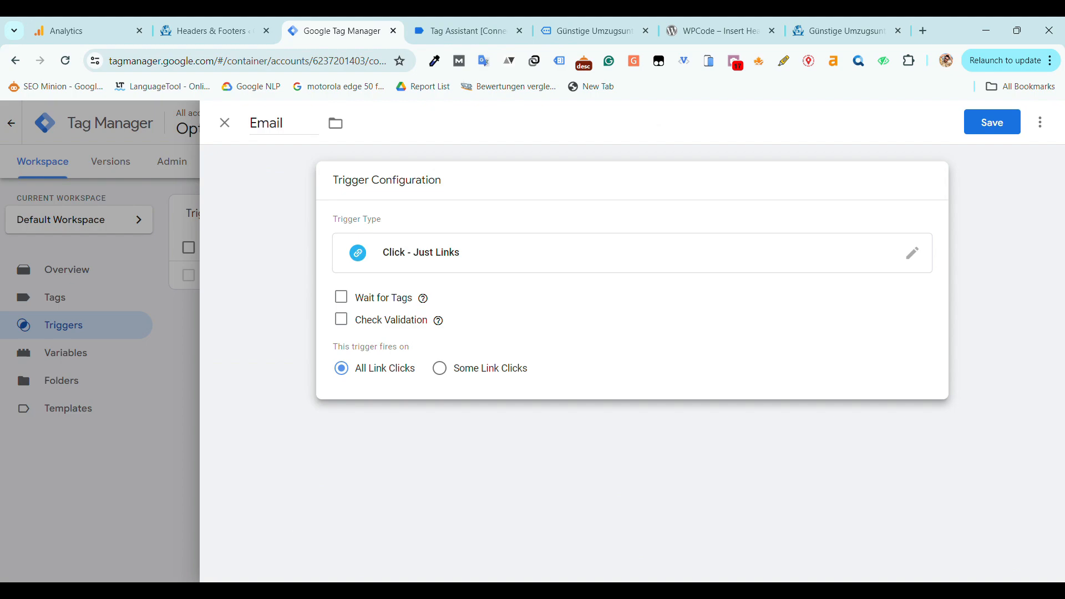
{"action": "left_click", "coordinate": [447, 373]}
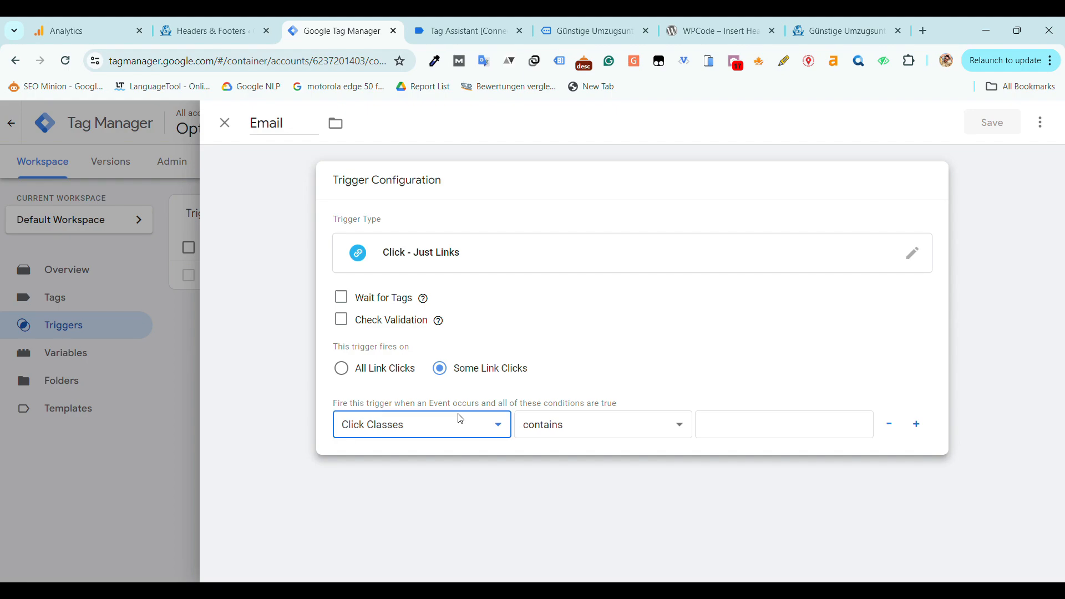
{"action": "left_click", "coordinate": [382, 218]}
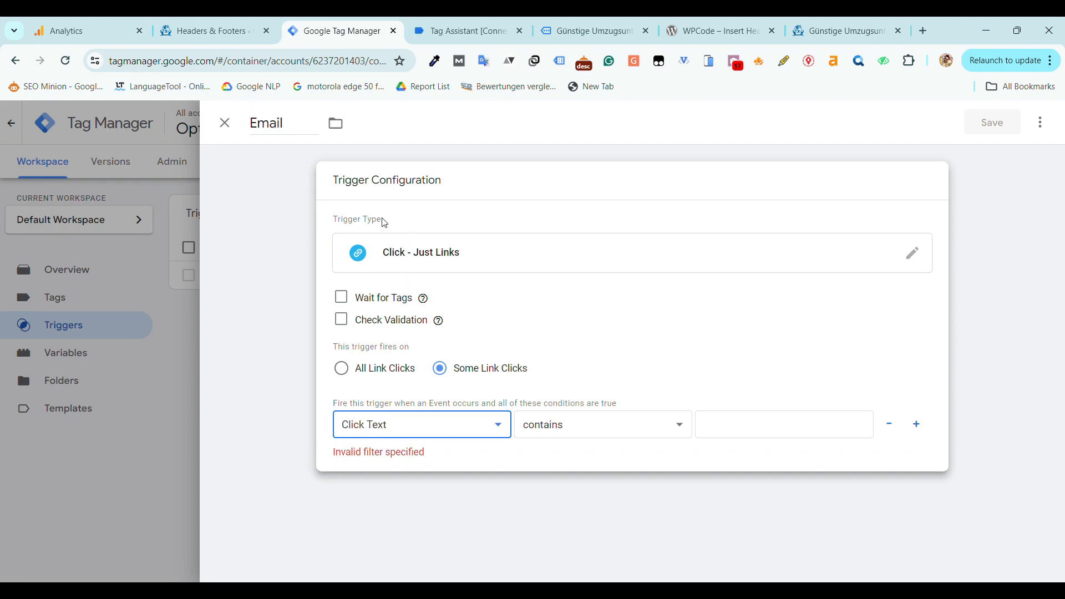
{"action": "left_click", "coordinate": [649, 429]}
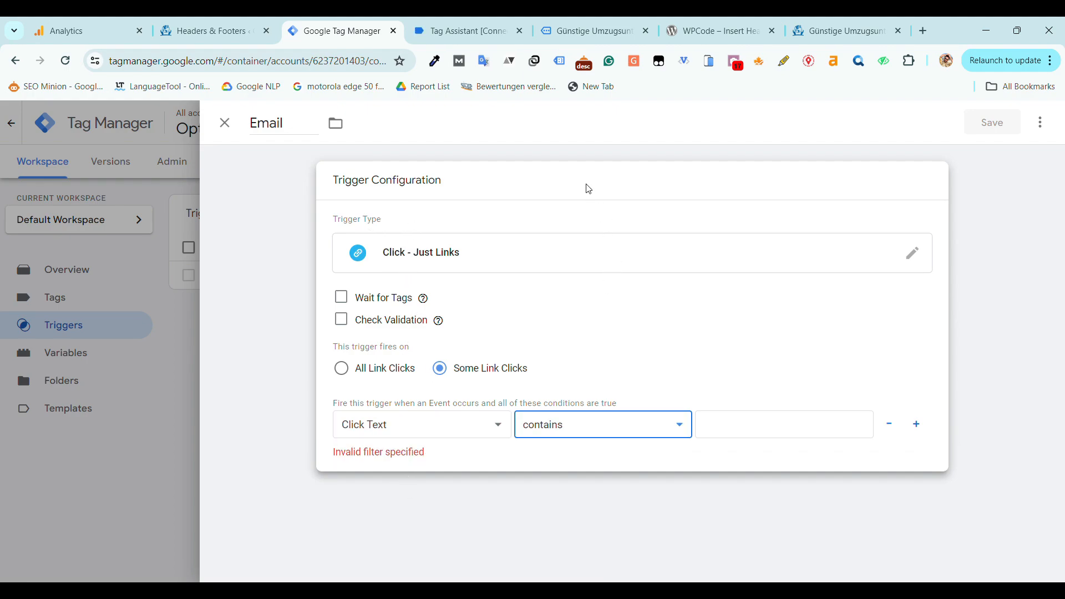
Switch to Tag Assistant and check the Click Text and Click URL values that could identify the email link.
{"action": "left_click", "coordinate": [591, 33]}
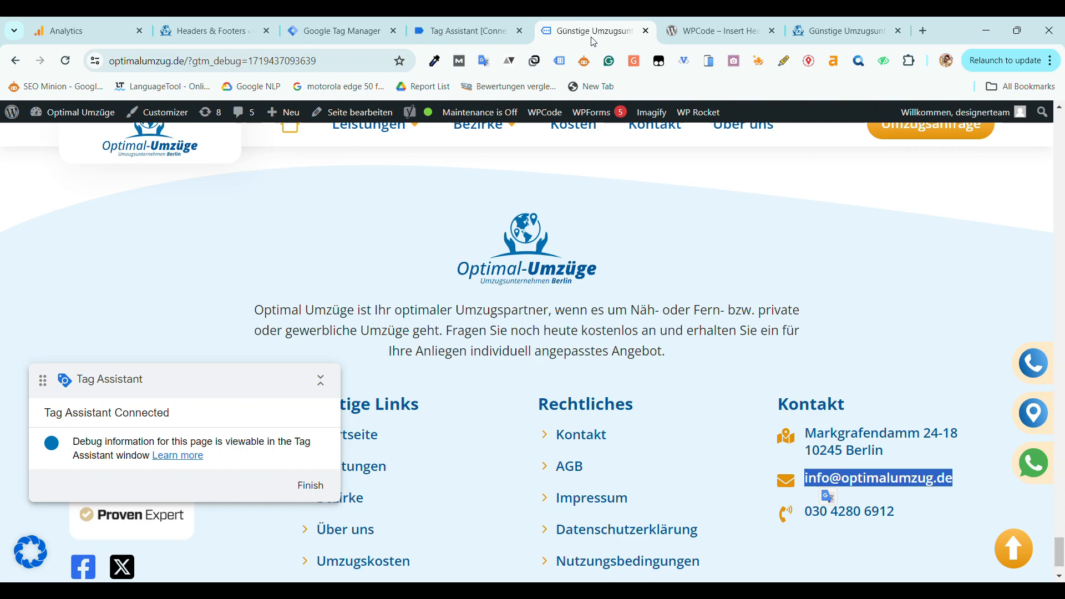
{"action": "left_click", "coordinate": [512, 22]}
{"action": "left_click", "coordinate": [473, 457]}
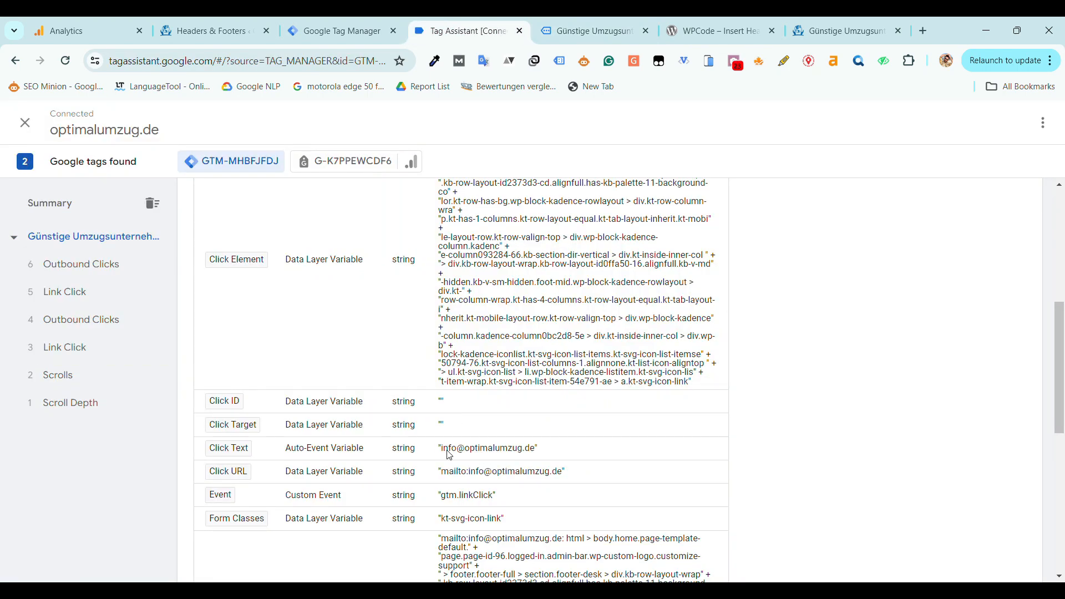
{"action": "left_click_drag", "start_coordinate": [444, 450], "coordinate": [539, 450]}
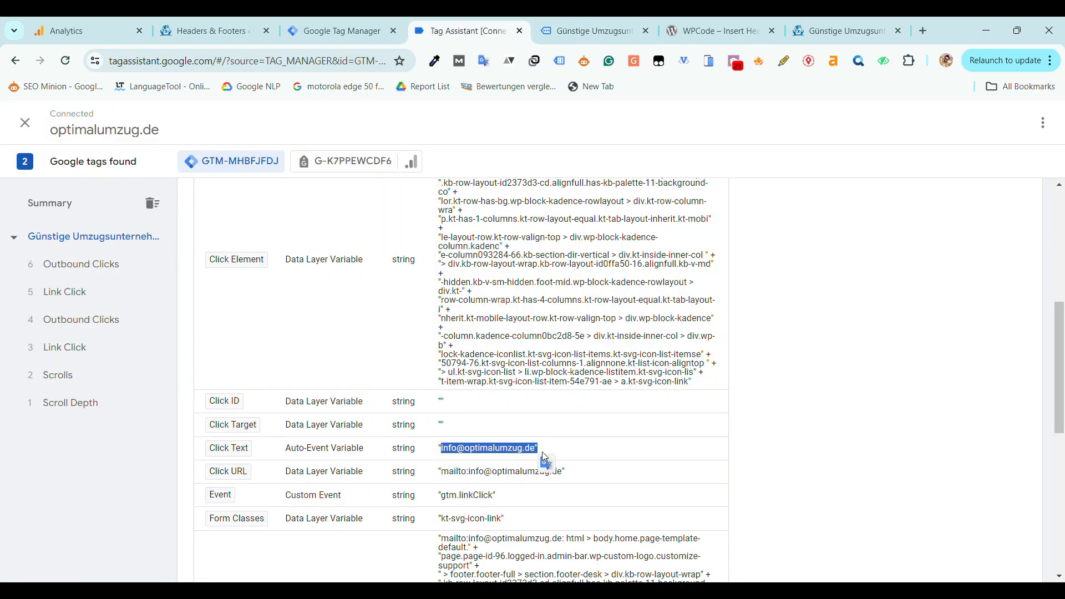
{"action": "left_click", "coordinate": [265, 446]}
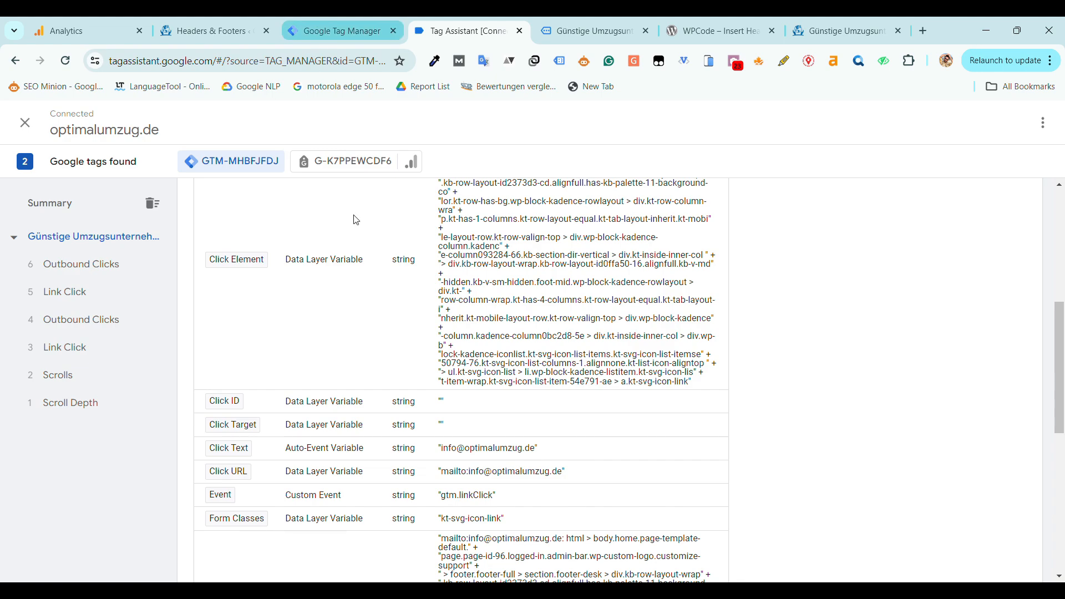
{"action": "left_click_drag", "start_coordinate": [563, 444], "coordinate": [388, 460]}
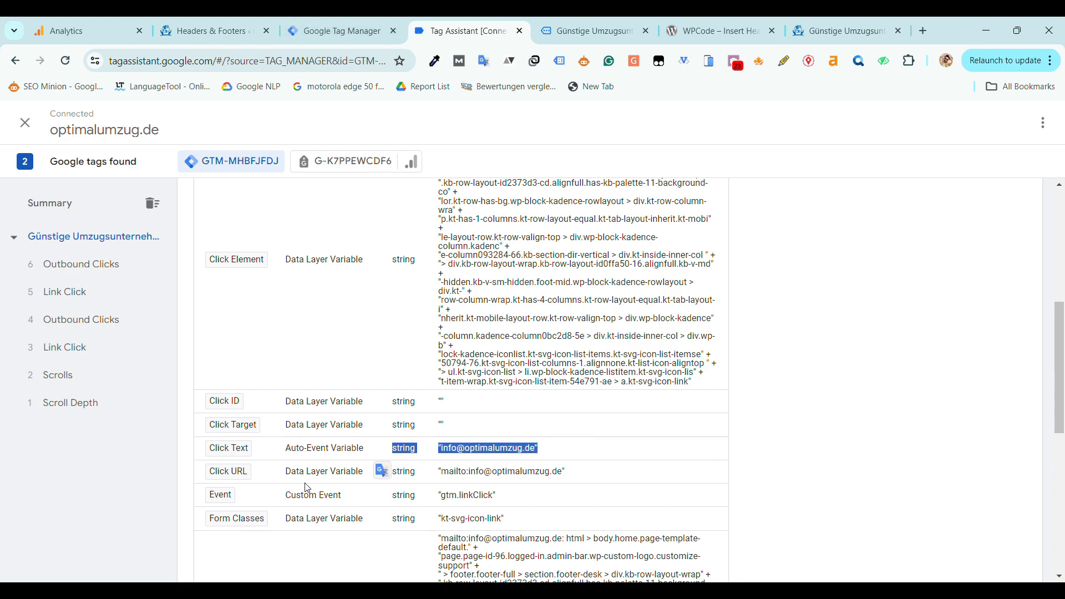
{"action": "left_click_drag", "start_coordinate": [607, 479], "coordinate": [428, 486]}
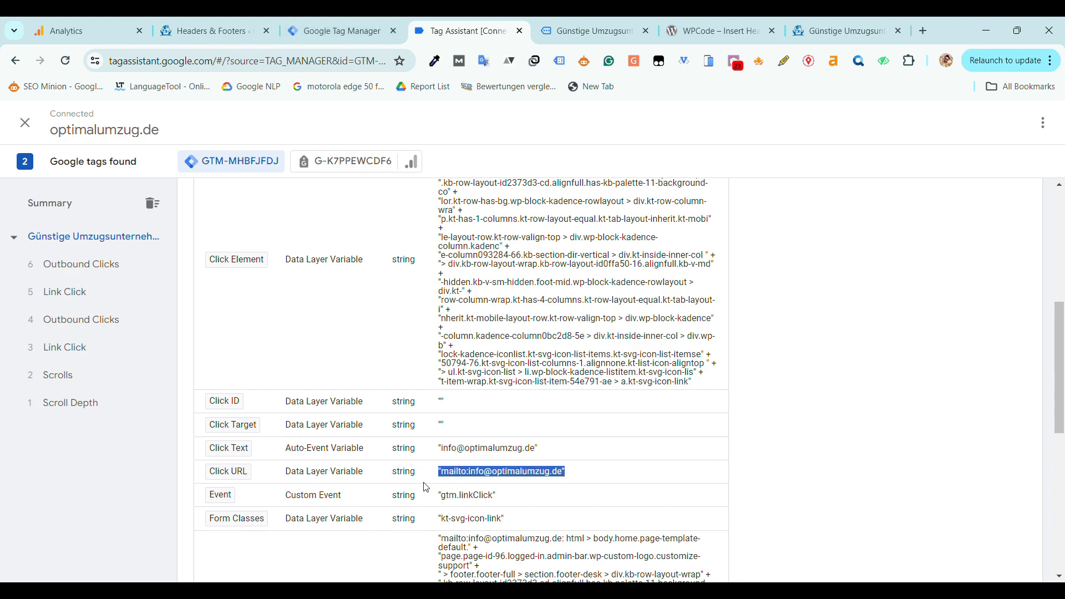
Switch to Tag Manager and change the Email trigger's condition to use Click URL with the equals operator.
{"action": "left_click", "coordinate": [348, 23]}
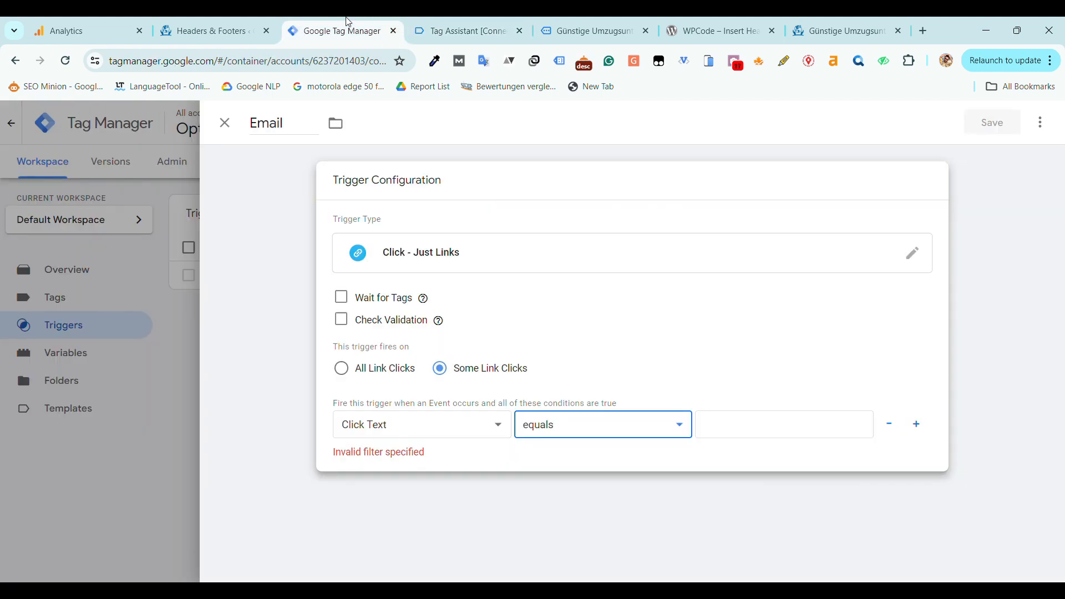
{"action": "left_click", "coordinate": [425, 417]}
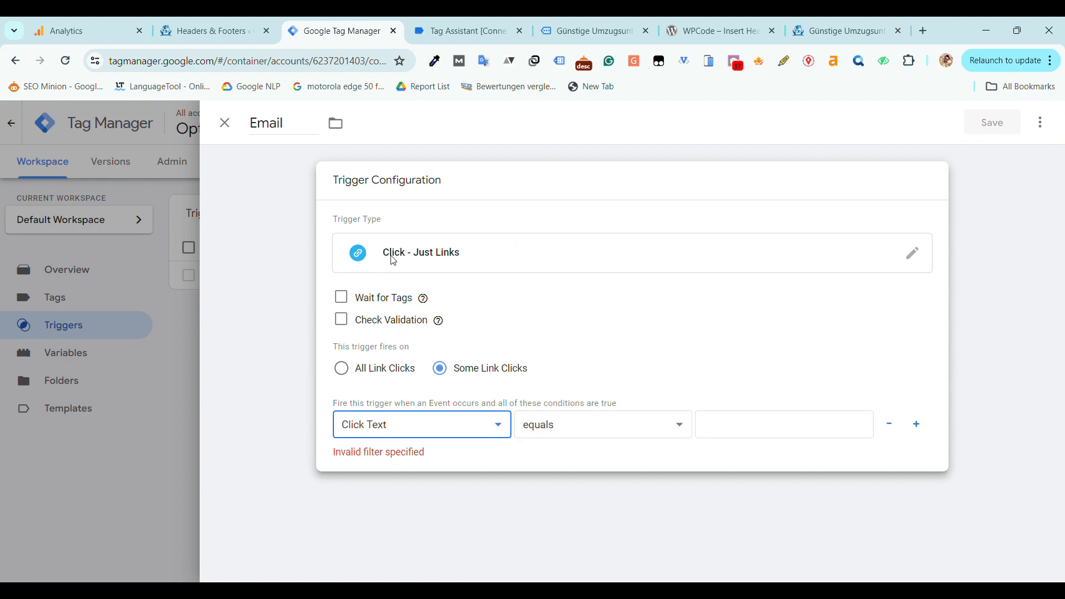
{"action": "key", "text": "Down"}
{"action": "left_click", "coordinate": [568, 431]}
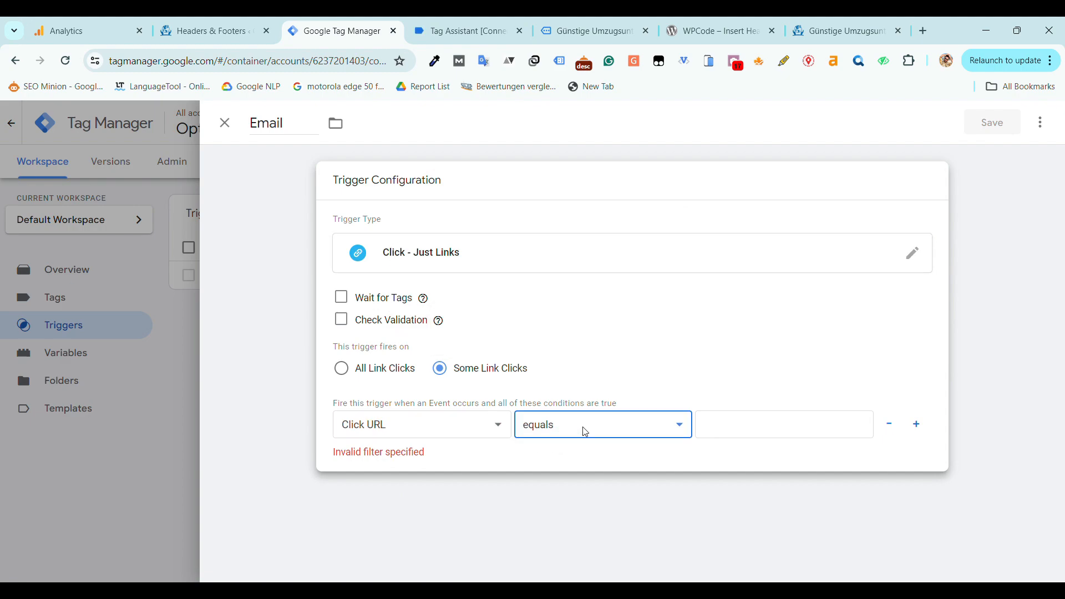
Switch to Tag Assistant and copy the email link's Click URL value, without the quotation marks.
{"action": "left_click", "coordinate": [466, 31]}
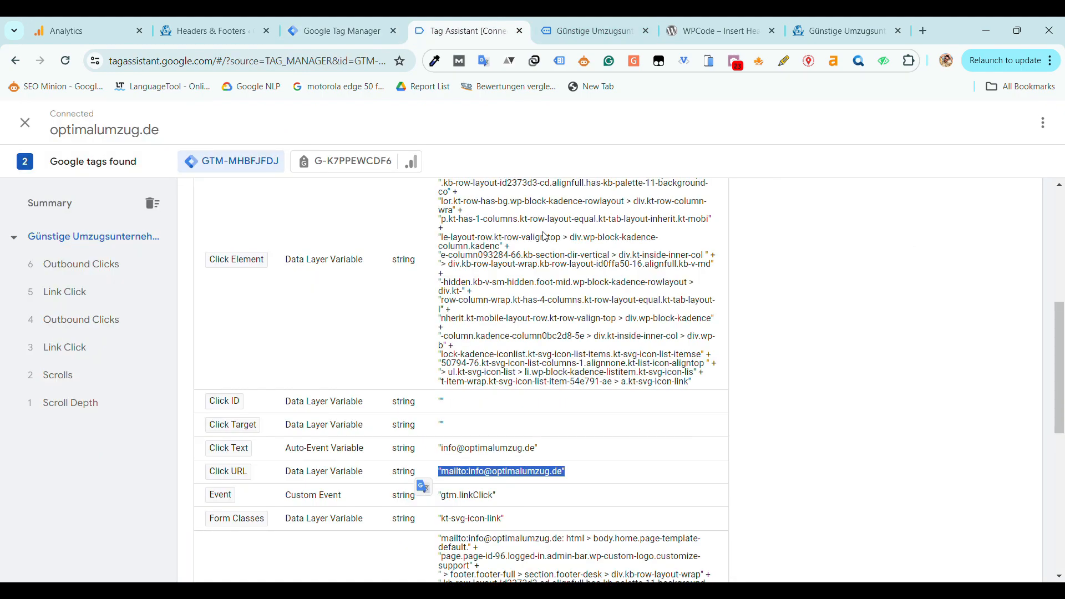
{"action": "left_click", "coordinate": [463, 480]}
{"action": "left_click_drag", "start_coordinate": [443, 476], "coordinate": [563, 475]}
{"action": "key", "text": "ctrl+c"}
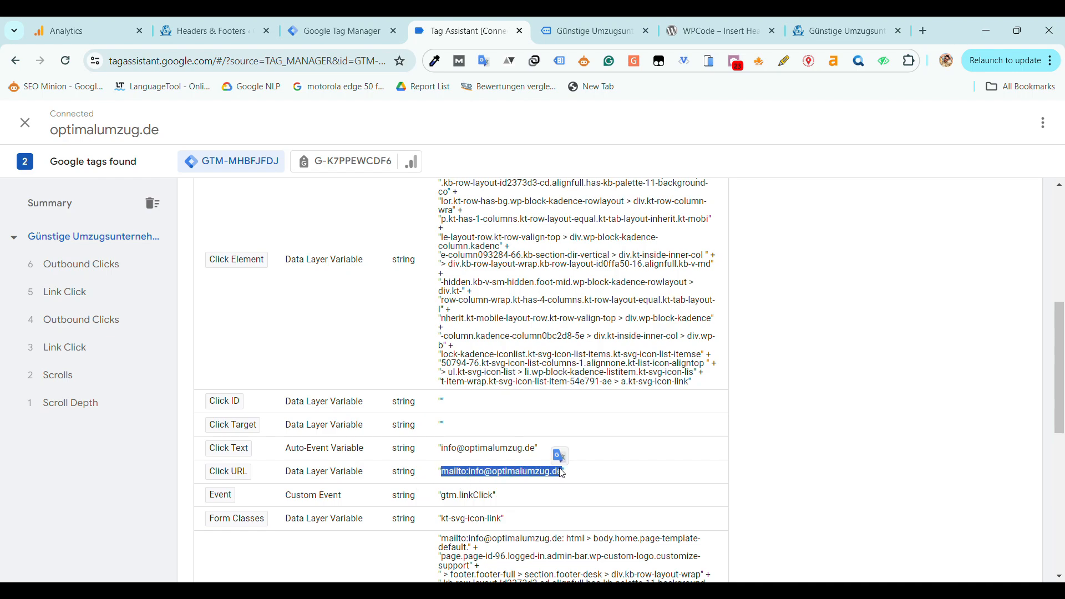
Switch back to Tag Manager, paste the copied mailto link as the Click URL condition's value, and save the Email trigger.
{"action": "left_click", "coordinate": [339, 31]}
{"action": "left_click", "coordinate": [736, 426]}
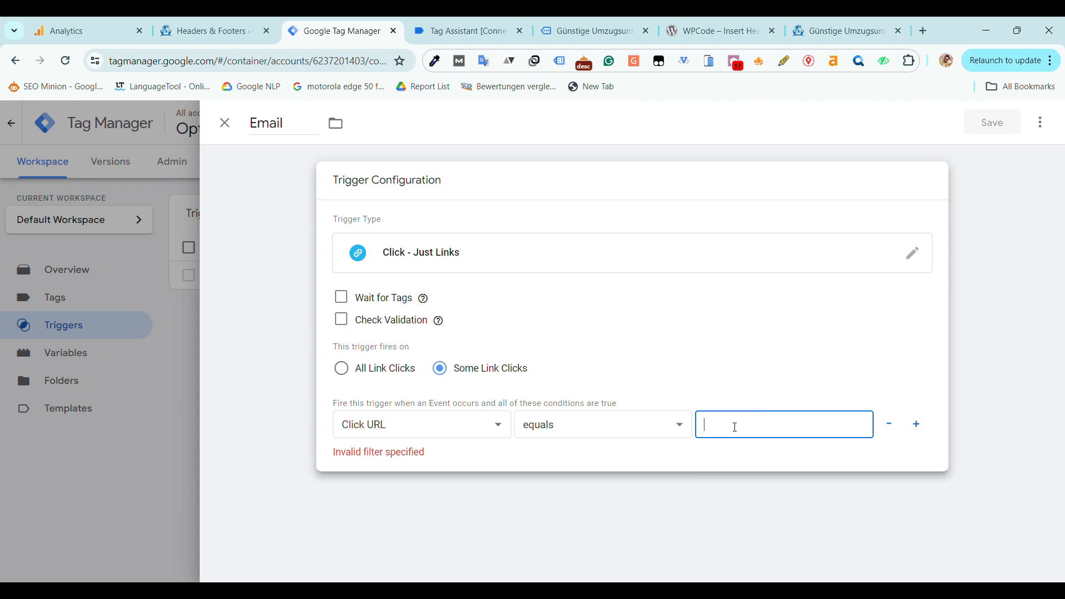
{"action": "key", "text": "ctrl+v"}
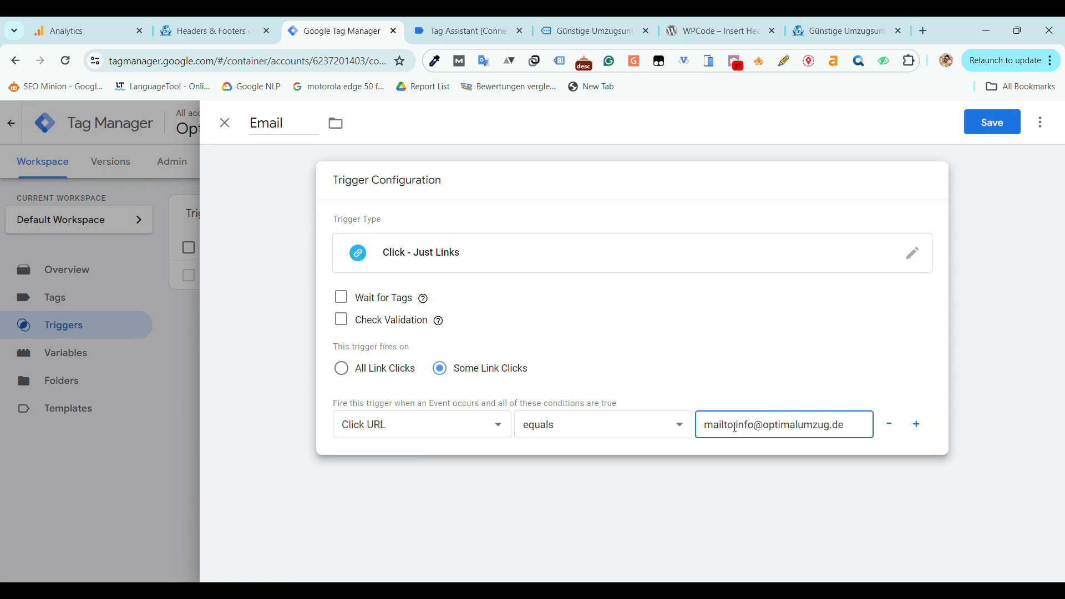
{"action": "left_click", "coordinate": [996, 129]}
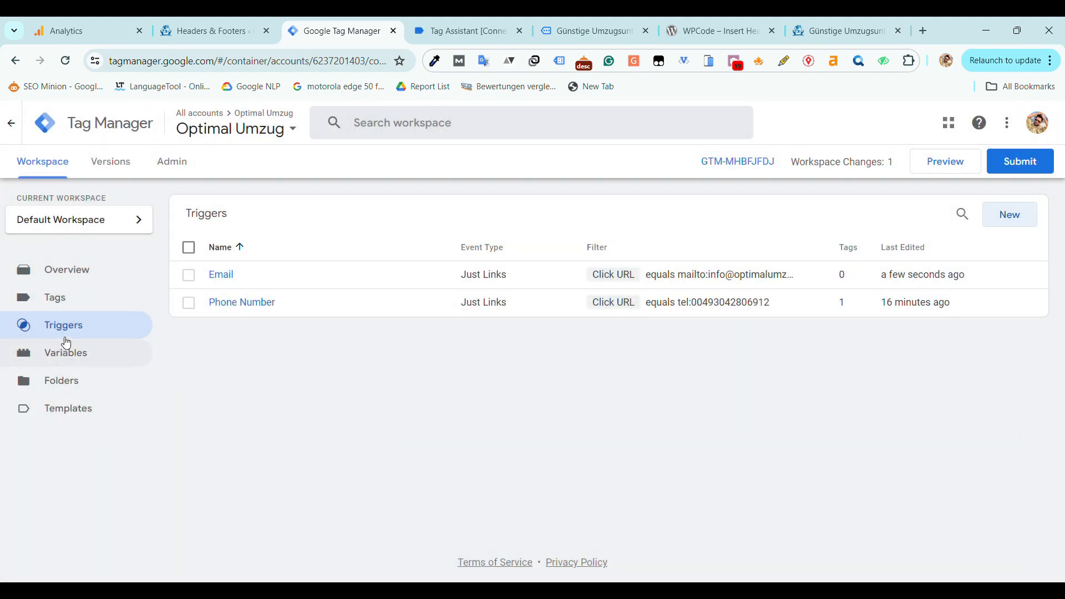
Create a new tag named Email with the tag type Google Analytics: GA4 Event.
{"action": "left_click", "coordinate": [68, 312]}
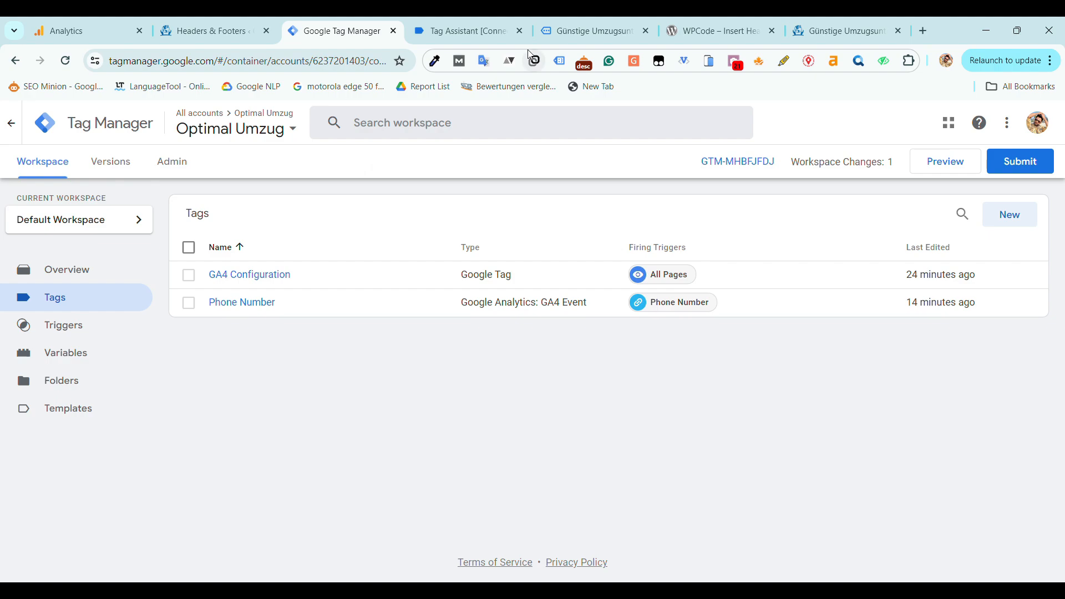
{"action": "left_click", "coordinate": [1010, 222]}
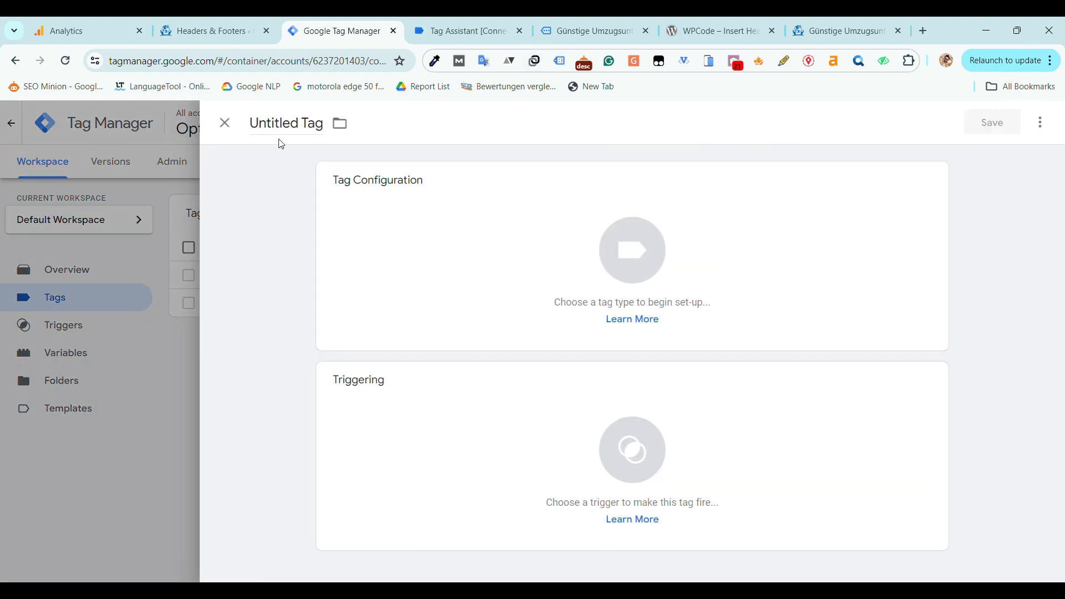
{"action": "triple_click", "coordinate": [287, 123]}
{"action": "type", "text": "Email"}
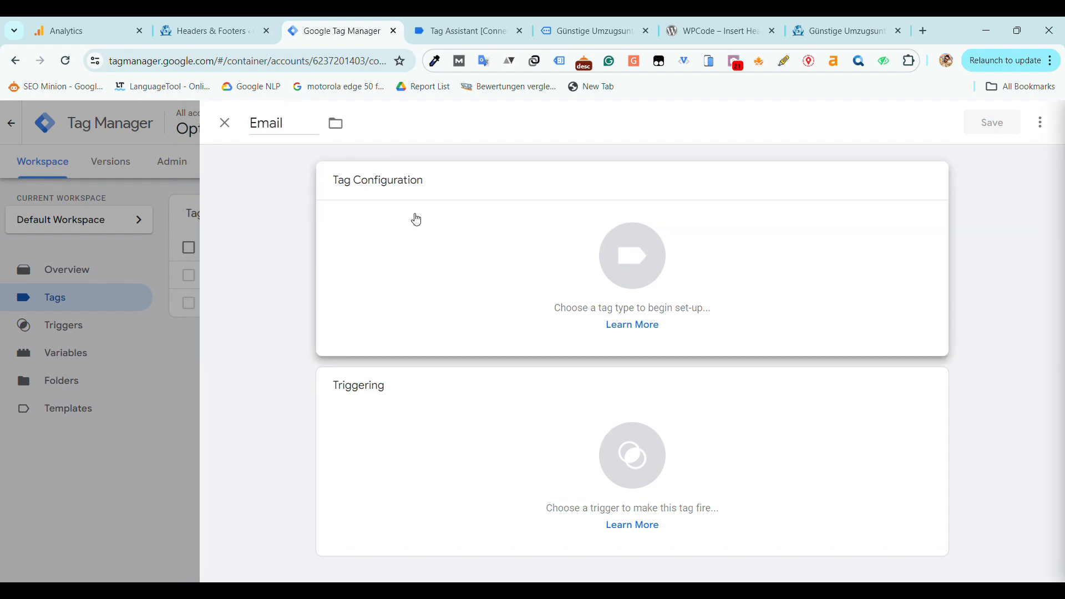
{"action": "left_click", "coordinate": [415, 219]}
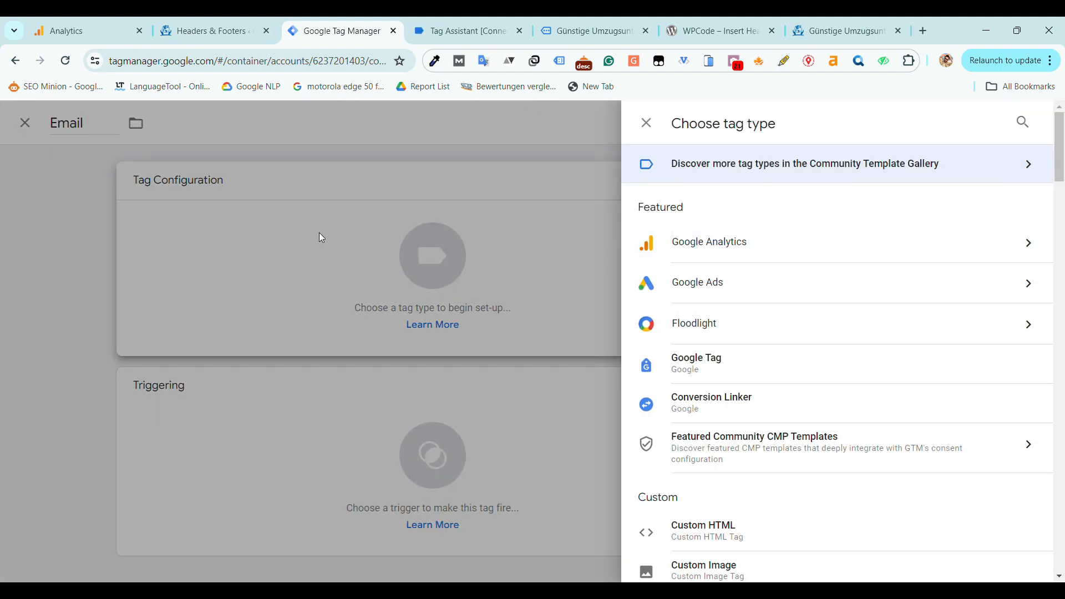
{"action": "left_click", "coordinate": [758, 234]}
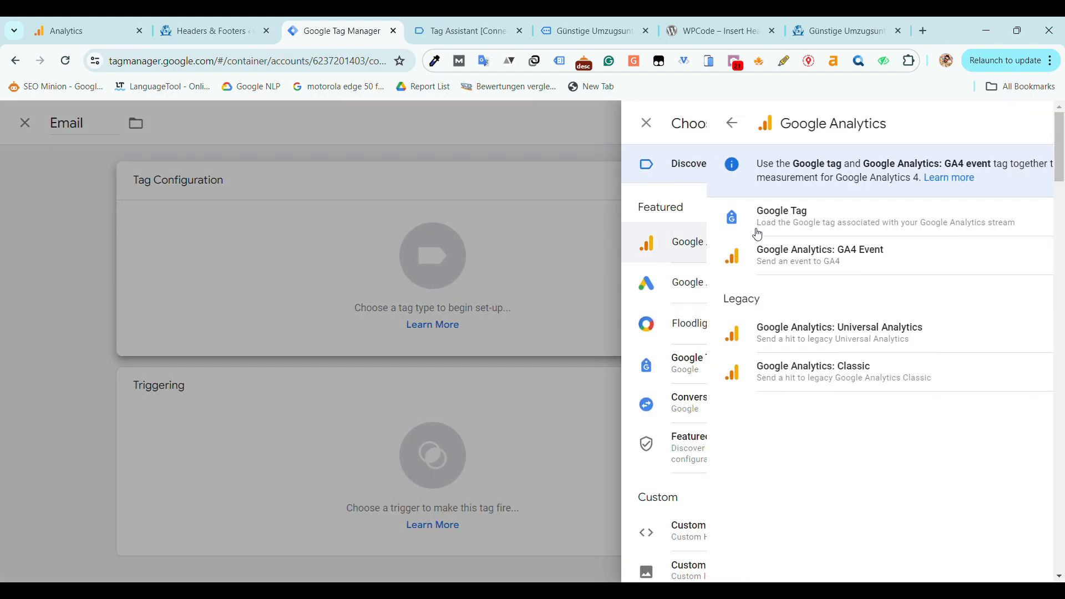
{"action": "left_click", "coordinate": [765, 261]}
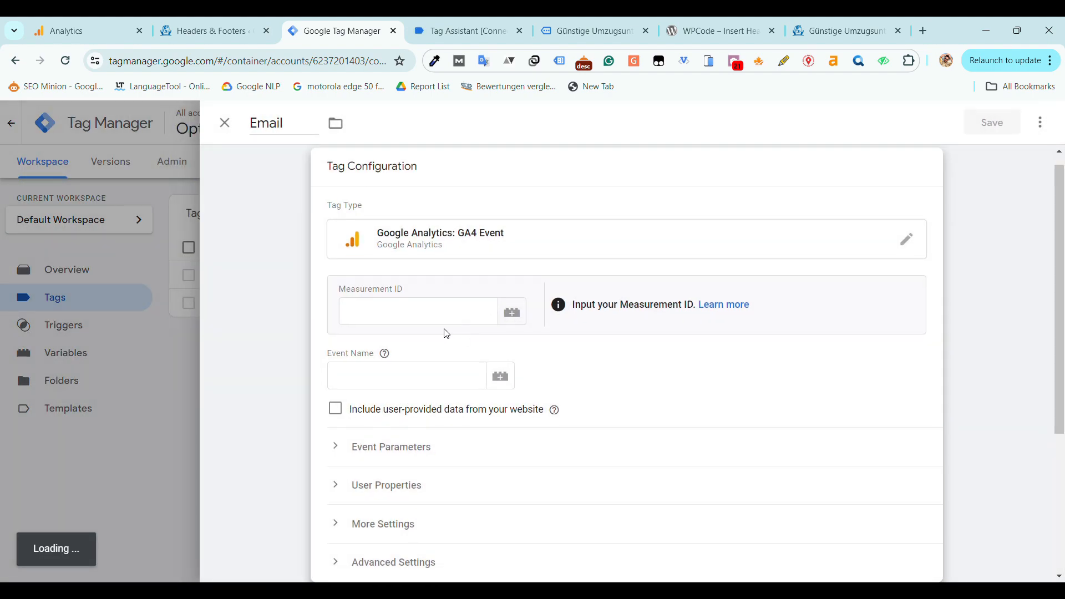
Copy the Measurement ID from the web data stream details in Analytics and paste it into the Email tag in Tag Manager.
{"action": "left_click", "coordinate": [430, 309]}
{"action": "left_click", "coordinate": [110, 22]}
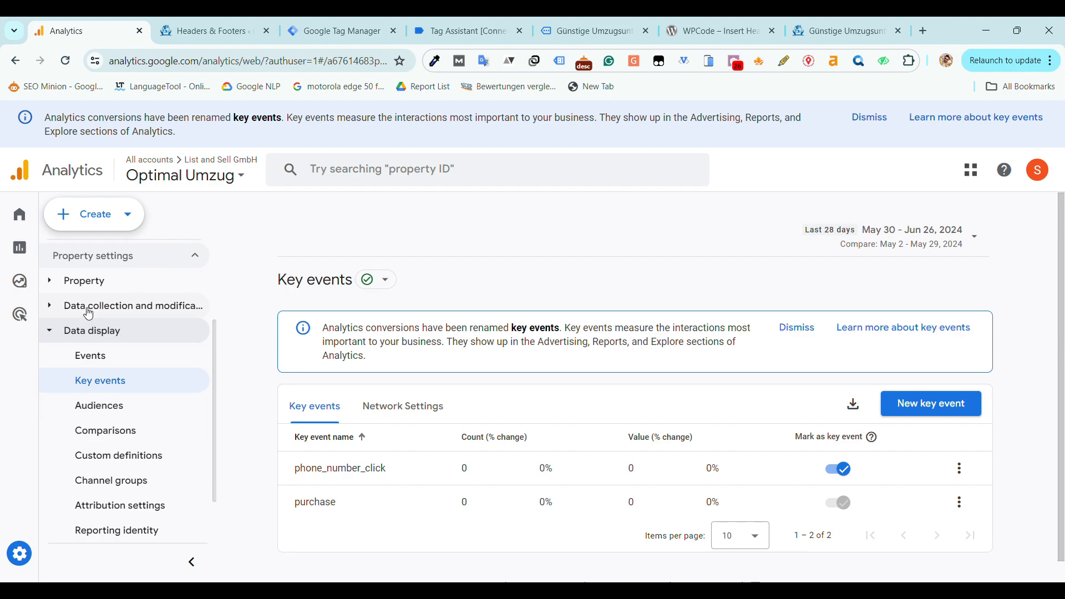
{"action": "scroll", "coordinate": [99, 332], "scroll_direction": "up", "scroll_amount": 3}
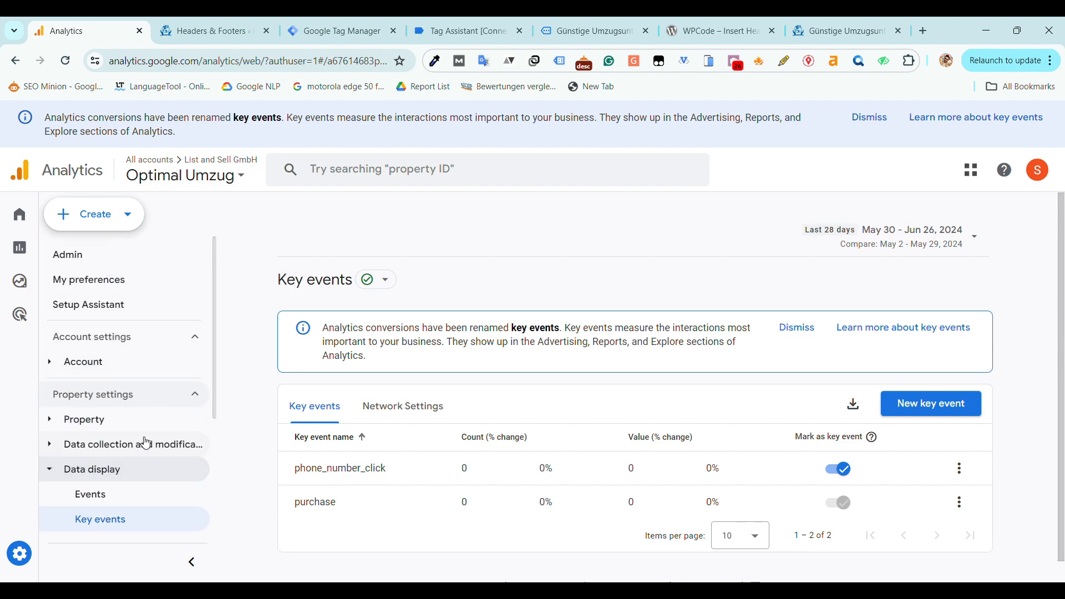
{"action": "left_click", "coordinate": [138, 453]}
{"action": "left_click", "coordinate": [123, 400]}
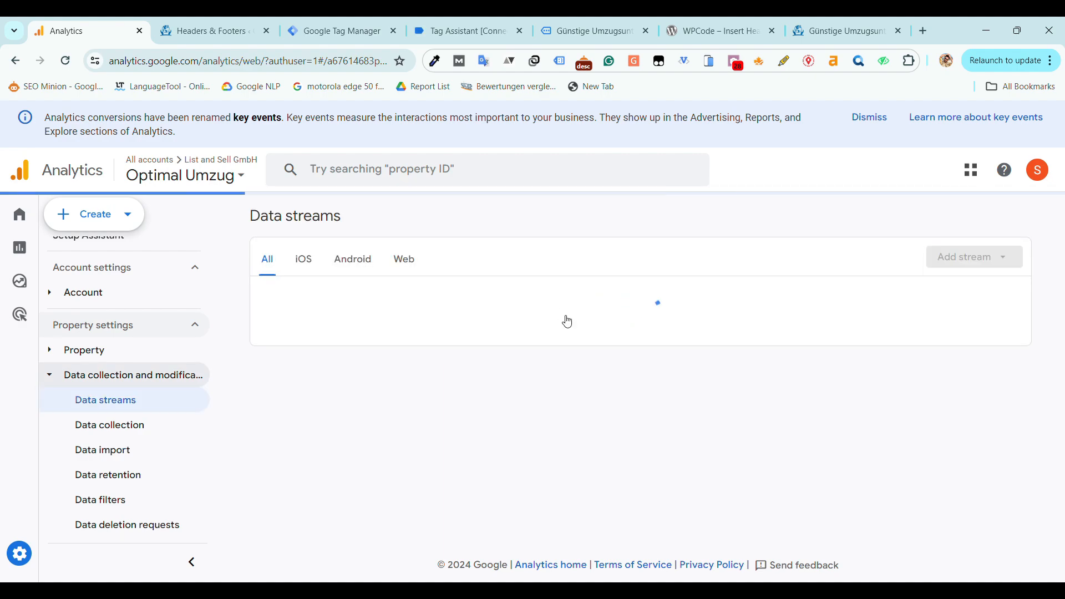
{"action": "left_click", "coordinate": [565, 297]}
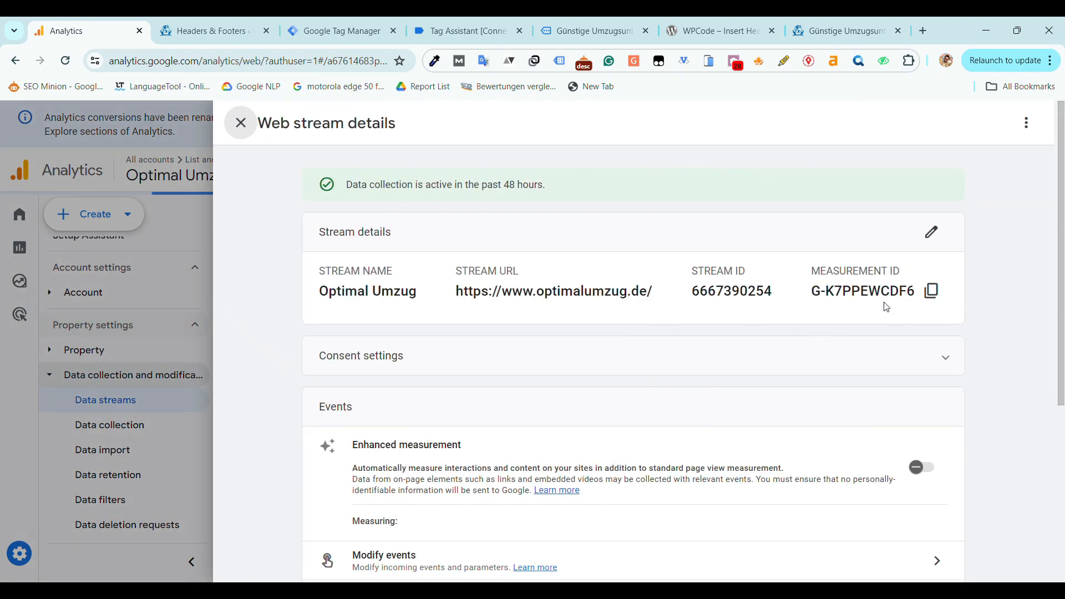
{"action": "left_click", "coordinate": [932, 291]}
{"action": "left_click", "coordinate": [328, 25]}
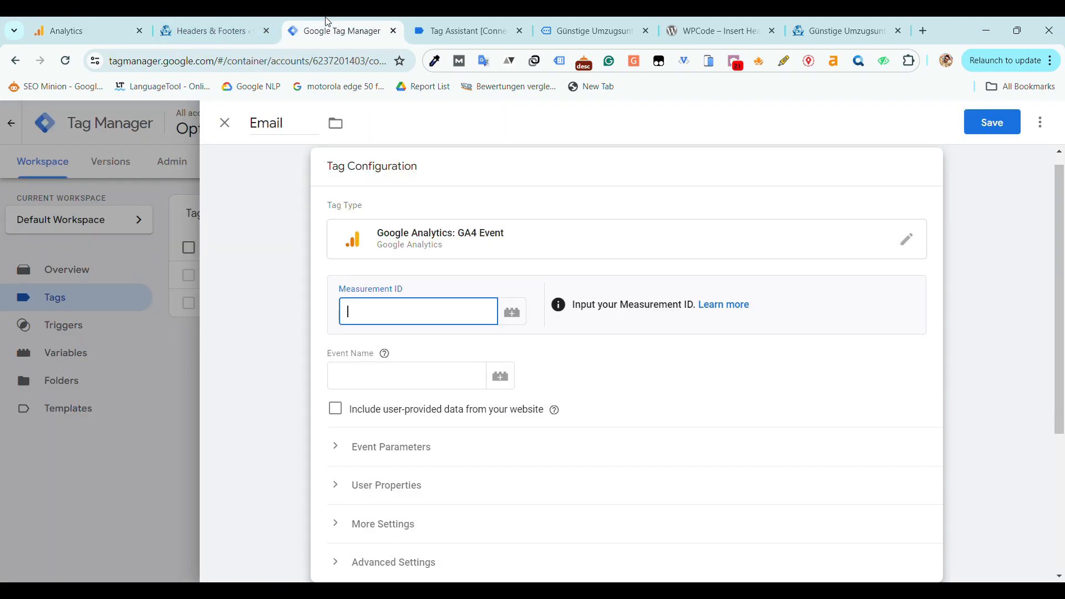
{"action": "key", "text": "ctrl+v"}
{"action": "scroll", "coordinate": [601, 250], "scroll_direction": "down", "scroll_amount": 3}
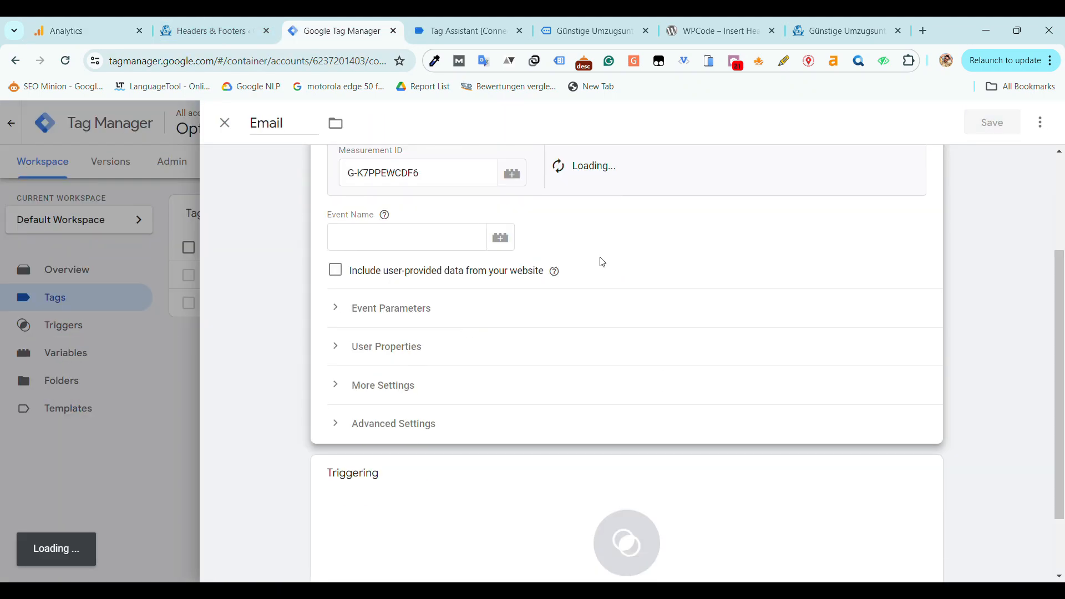
{"action": "scroll", "coordinate": [600, 167], "scroll_direction": "up", "scroll_amount": 3}
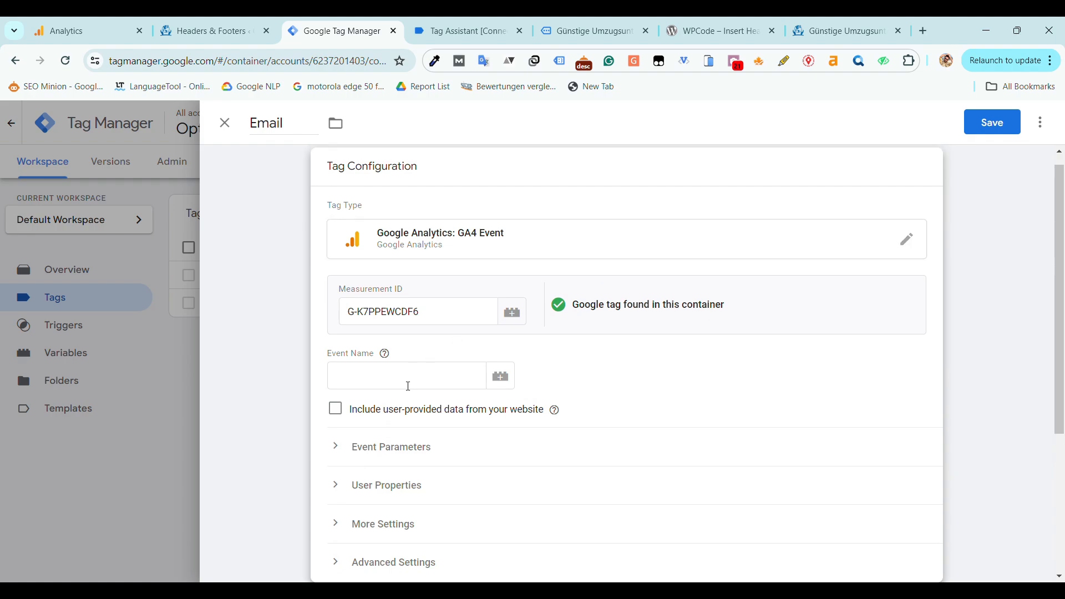
Try to save the Email tag with the event name email_clicks and the Email firing trigger, and reload the workspace page.
{"action": "left_click", "coordinate": [408, 385]}
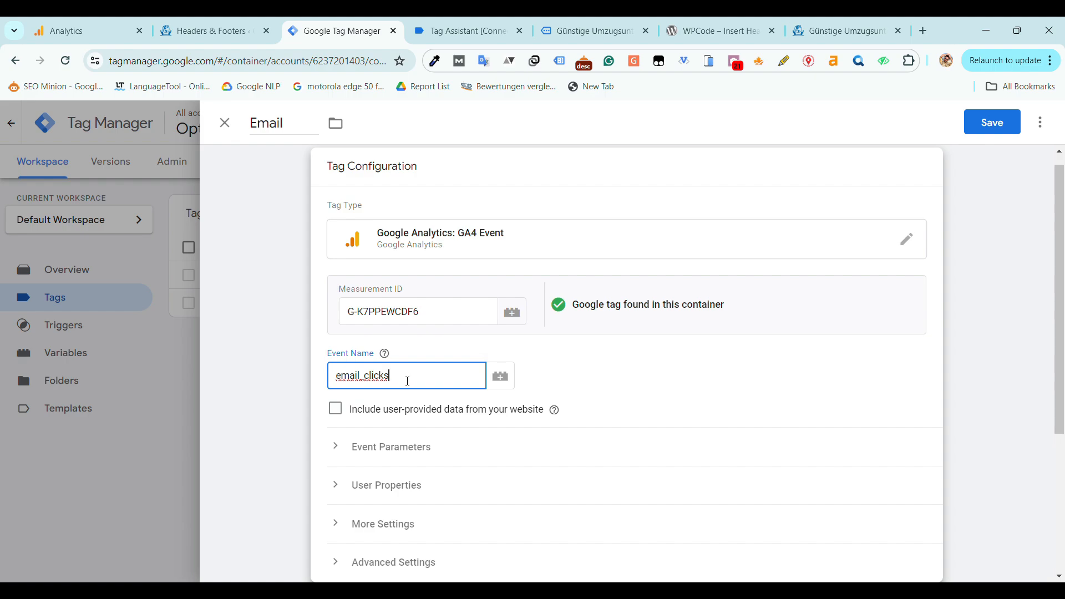
{"action": "scroll", "coordinate": [389, 427], "scroll_direction": "down", "scroll_amount": 4}
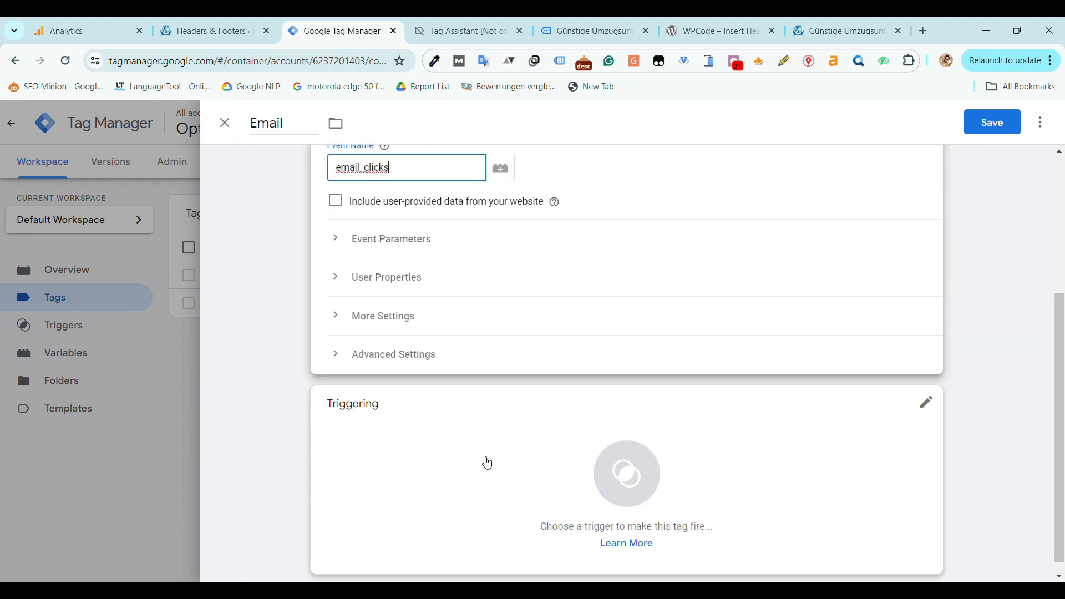
{"action": "scroll", "coordinate": [488, 463], "scroll_direction": "down", "scroll_amount": 1}
{"action": "left_click", "coordinate": [553, 442]}
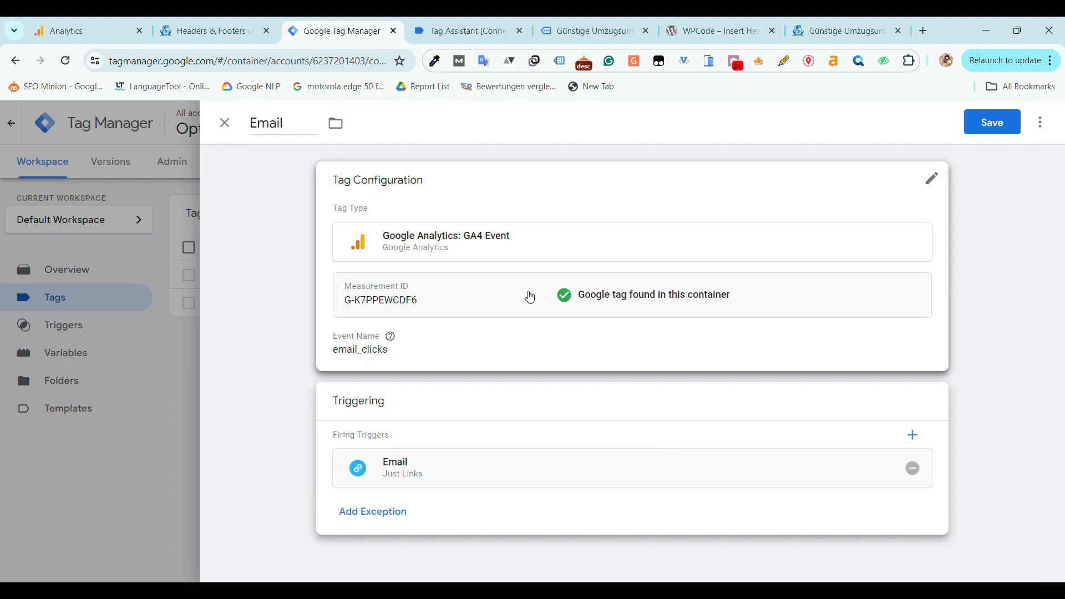
{"action": "left_click", "coordinate": [999, 132]}
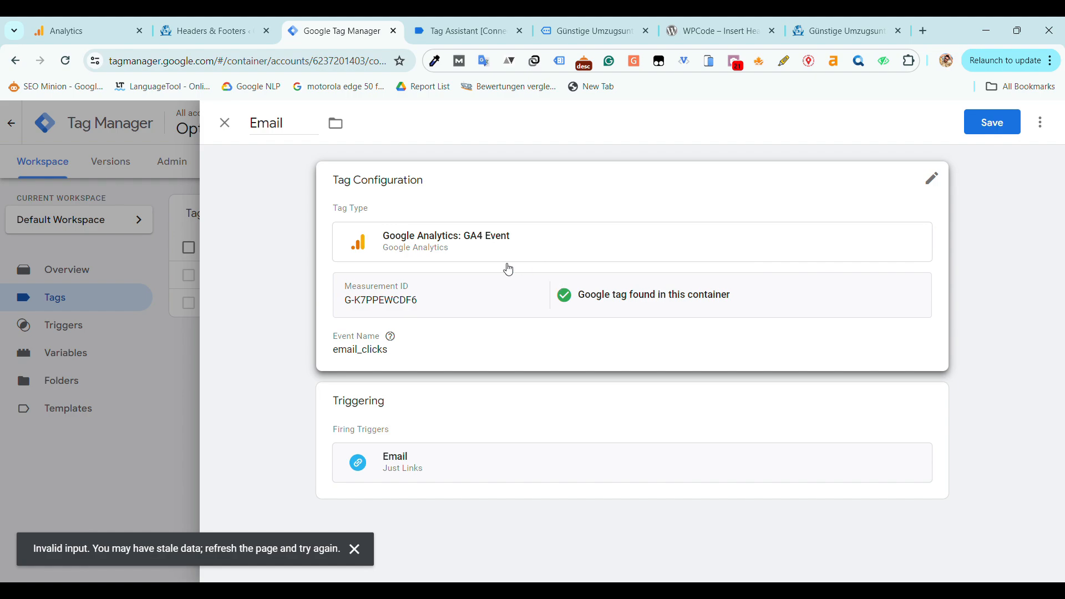
{"action": "left_click", "coordinate": [65, 61]}
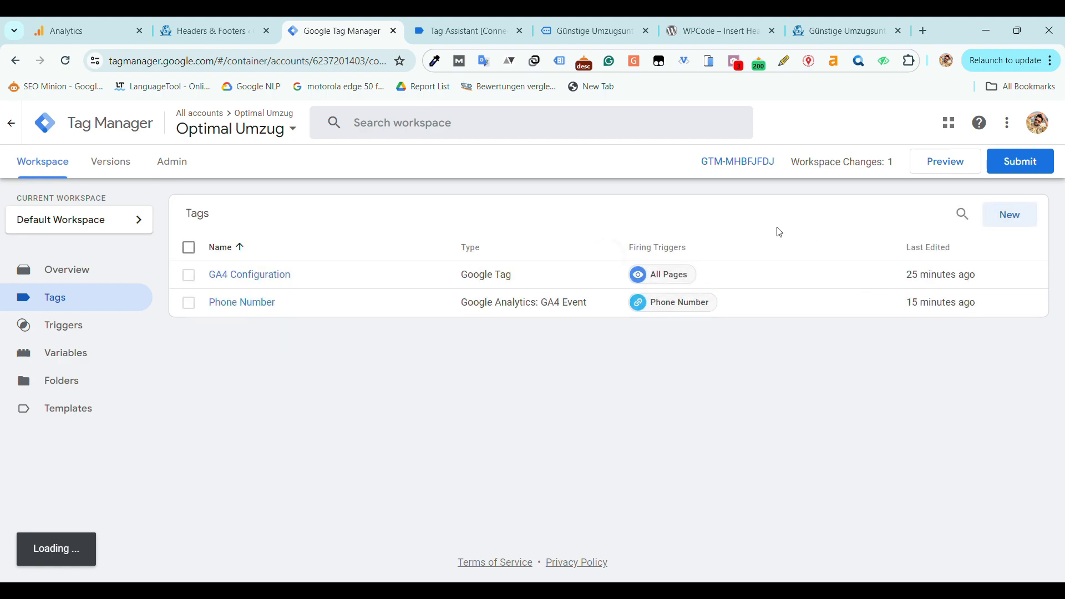
Create a new tag named Emails with the tag type Google Analytics: GA4 Event.
{"action": "left_click", "coordinate": [1010, 220]}
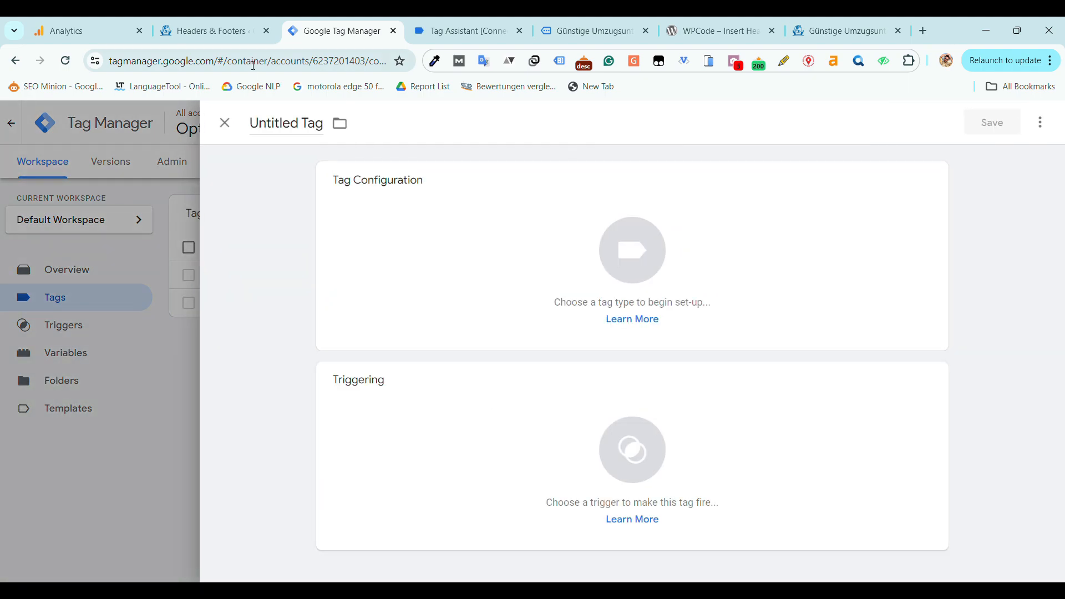
{"action": "left_click", "coordinate": [285, 123]}
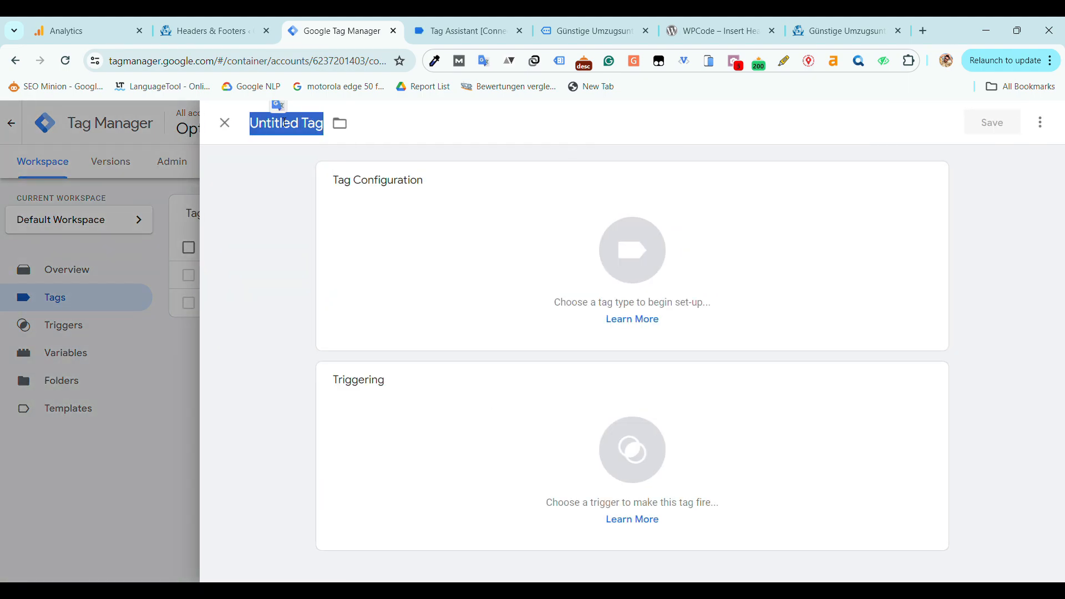
{"action": "type", "text": "Emails"}
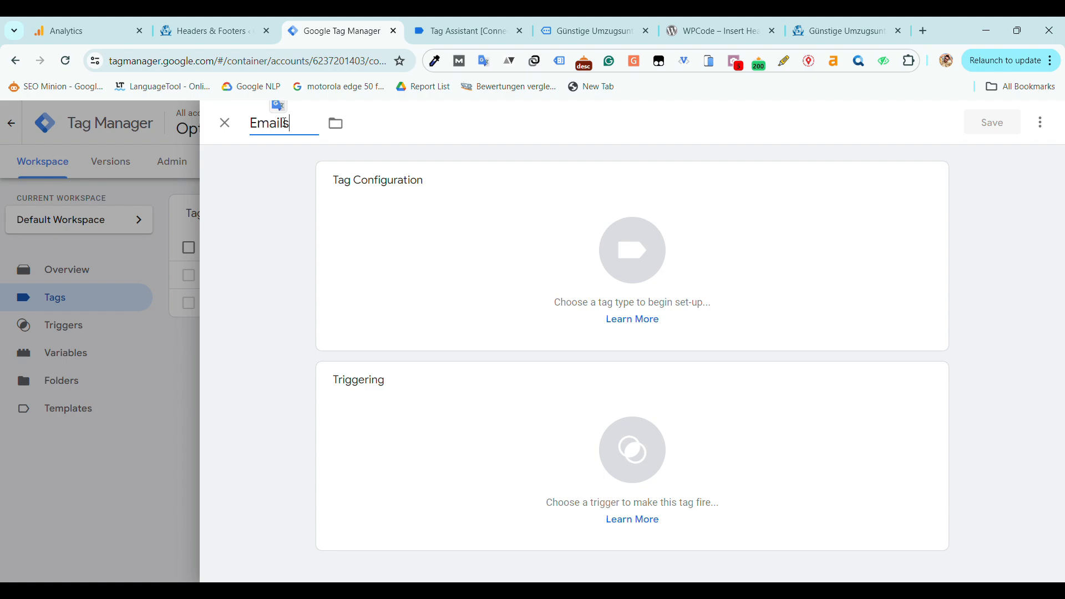
{"action": "left_click", "coordinate": [683, 286]}
{"action": "left_click", "coordinate": [751, 252]}
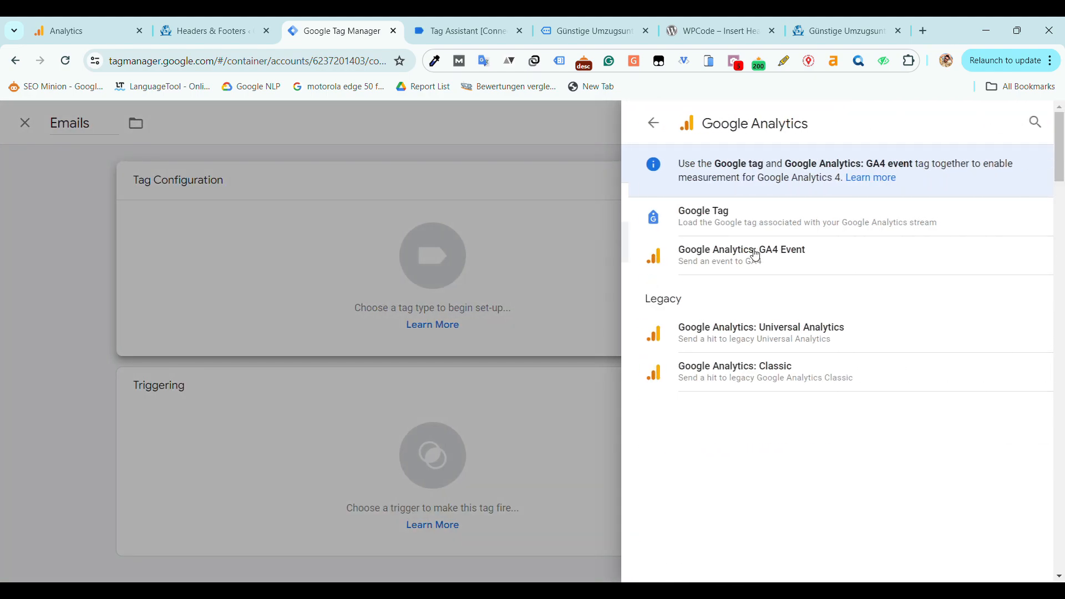
{"action": "left_click", "coordinate": [779, 250]}
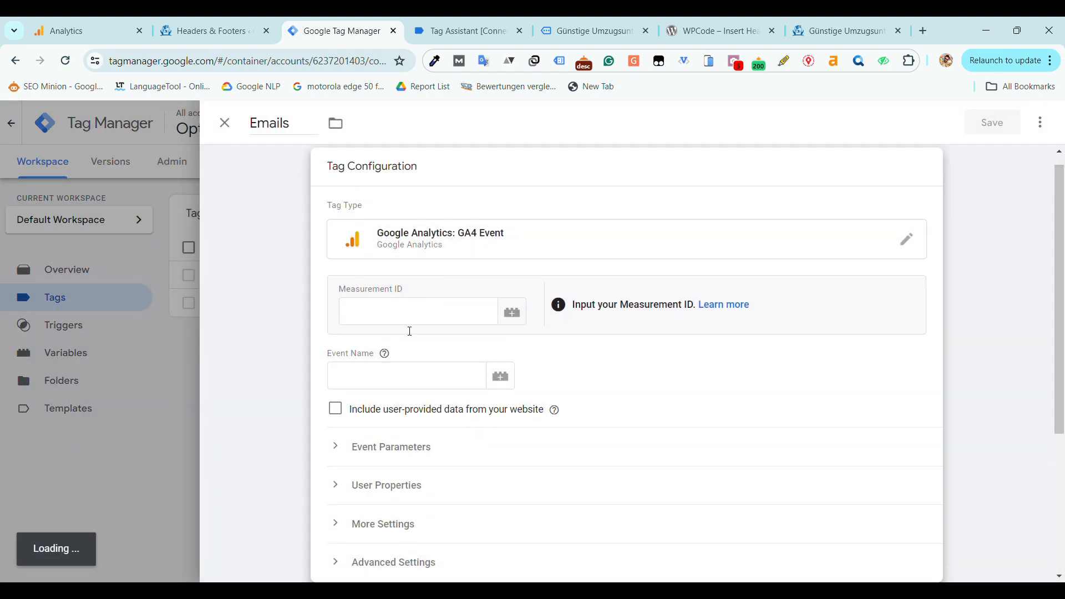
Paste the copied Measurement ID into the Emails tag and set its event name to email_clicks.
{"action": "left_click", "coordinate": [420, 316]}
{"action": "key", "text": "ctrl+v"}
{"action": "left_click", "coordinate": [392, 378]}
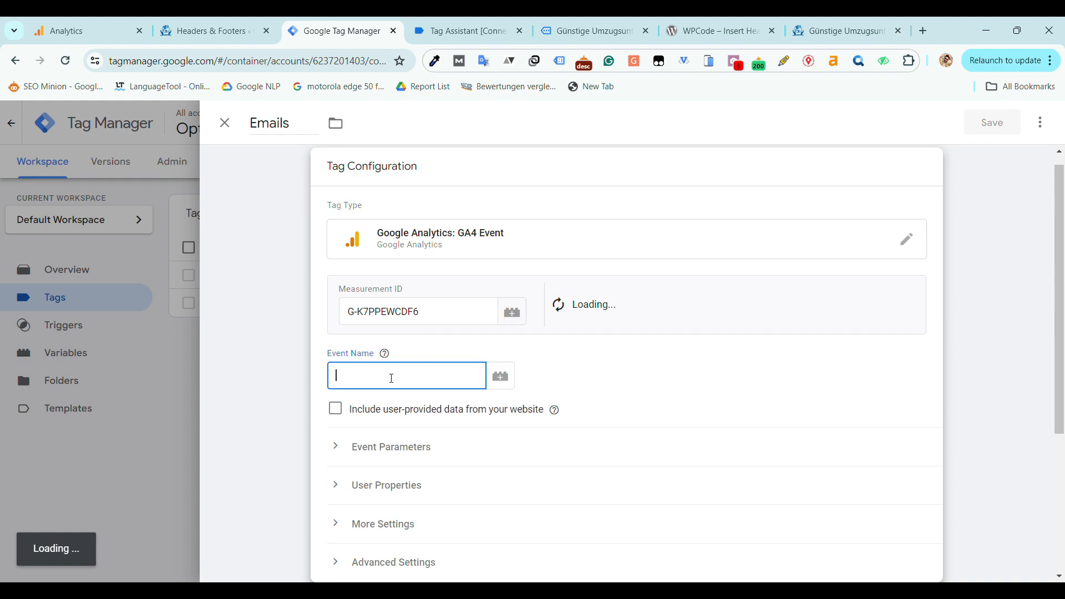
{"action": "type", "text": "email_clicks"}
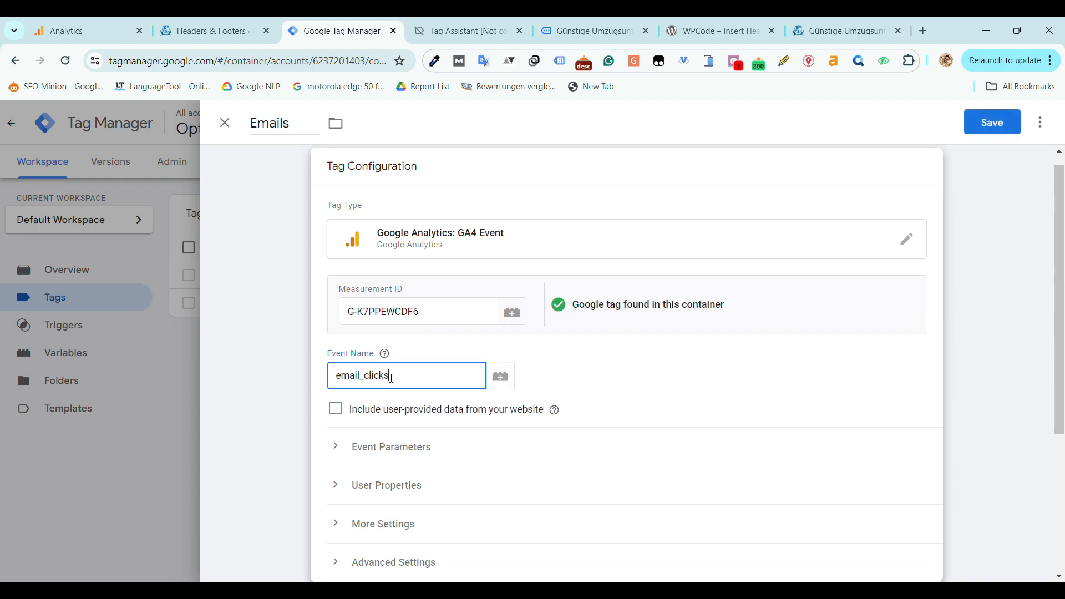
Assign the Email trigger as the firing trigger of the Emails tag.
{"action": "scroll", "coordinate": [391, 379], "scroll_direction": "down", "scroll_amount": 4}
{"action": "left_click", "coordinate": [392, 447]}
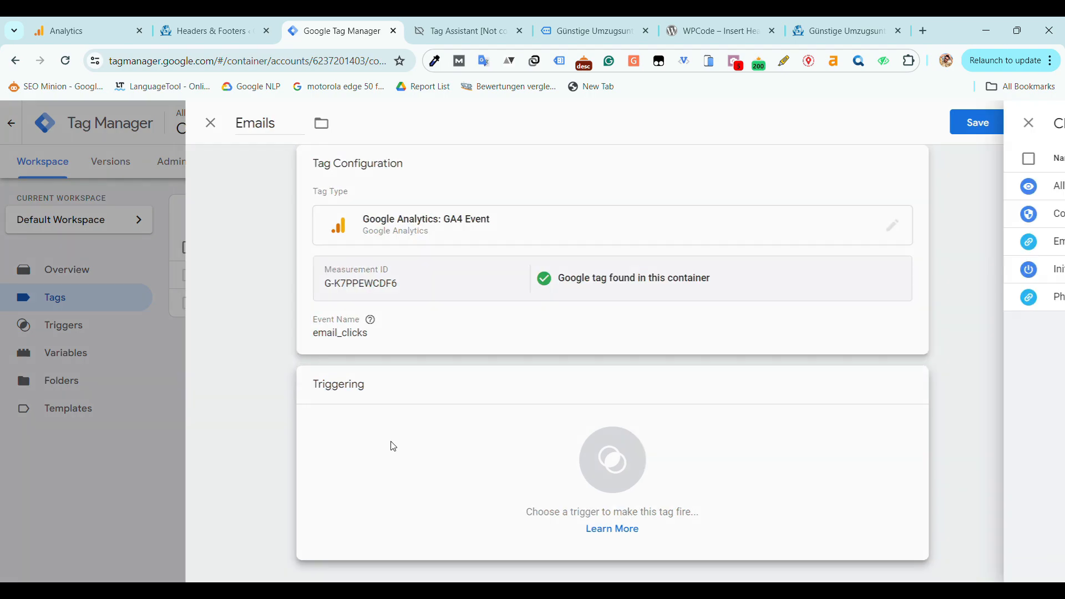
{"action": "left_click", "coordinate": [333, 241]}
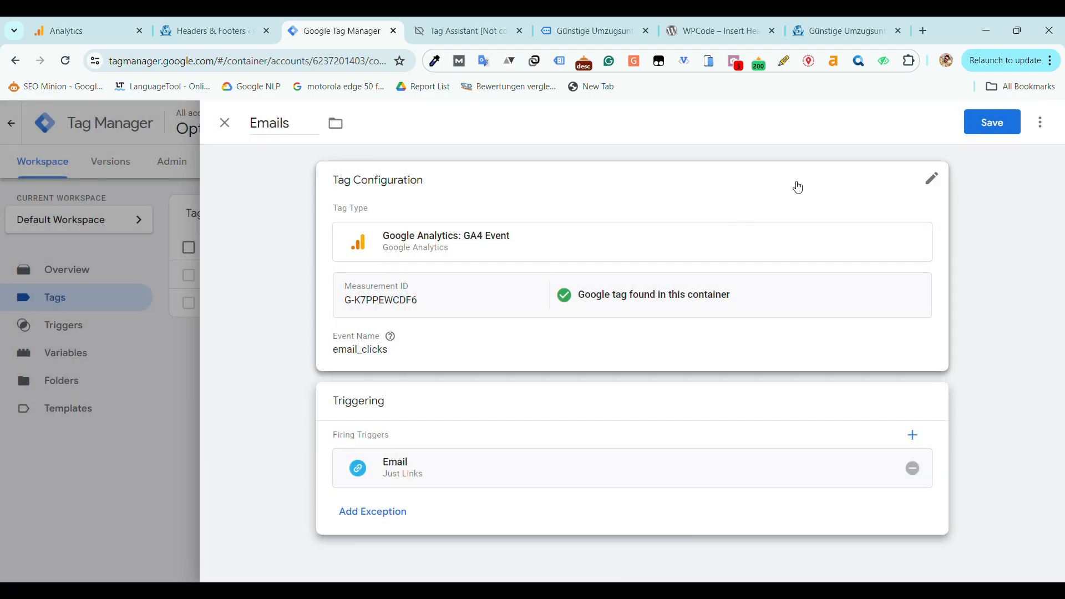
Save the Emails tag and publish the workspace changes live without a version name or description.
{"action": "left_click", "coordinate": [993, 122]}
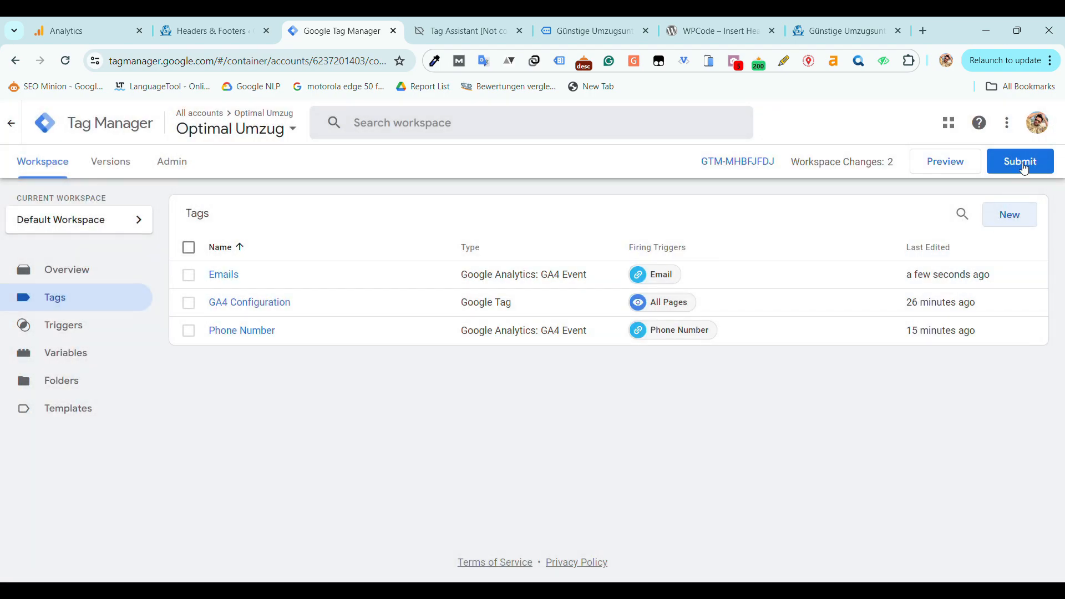
{"action": "left_click", "coordinate": [1020, 161]}
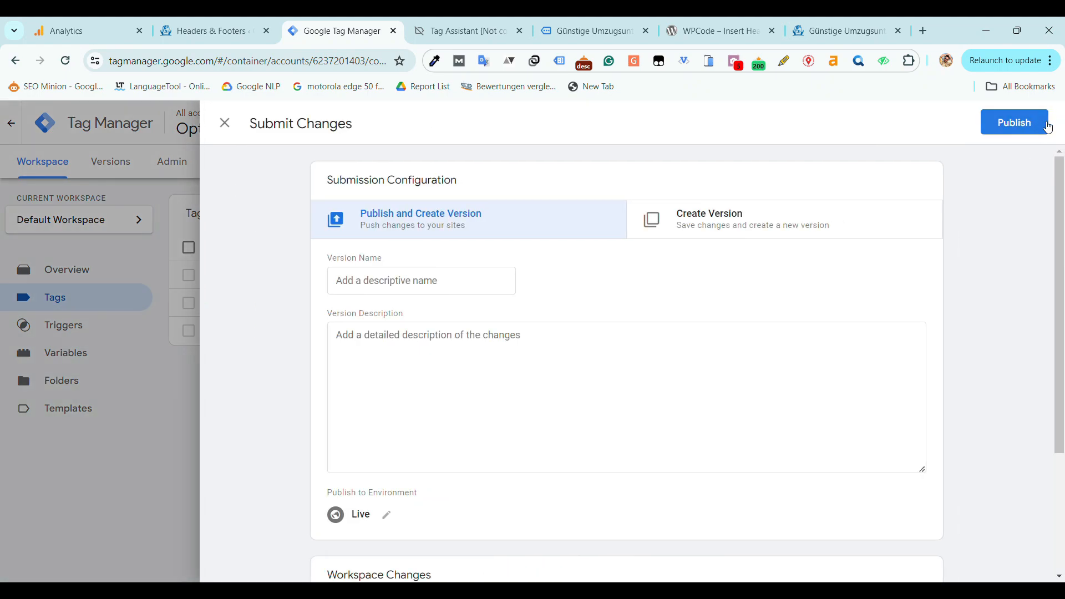
{"action": "left_click", "coordinate": [1021, 127]}
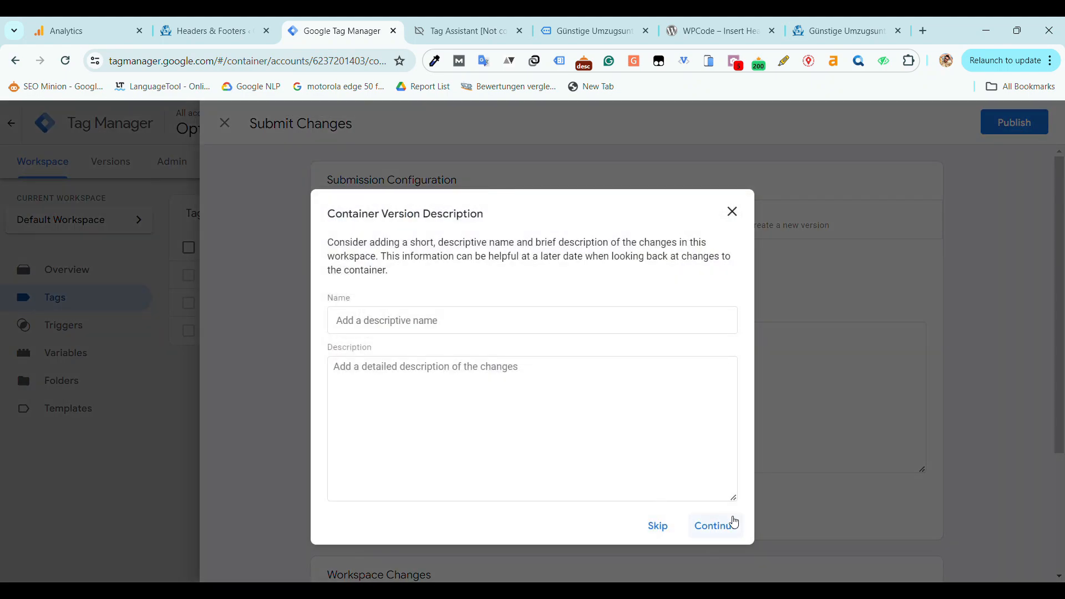
{"action": "left_click", "coordinate": [734, 522]}
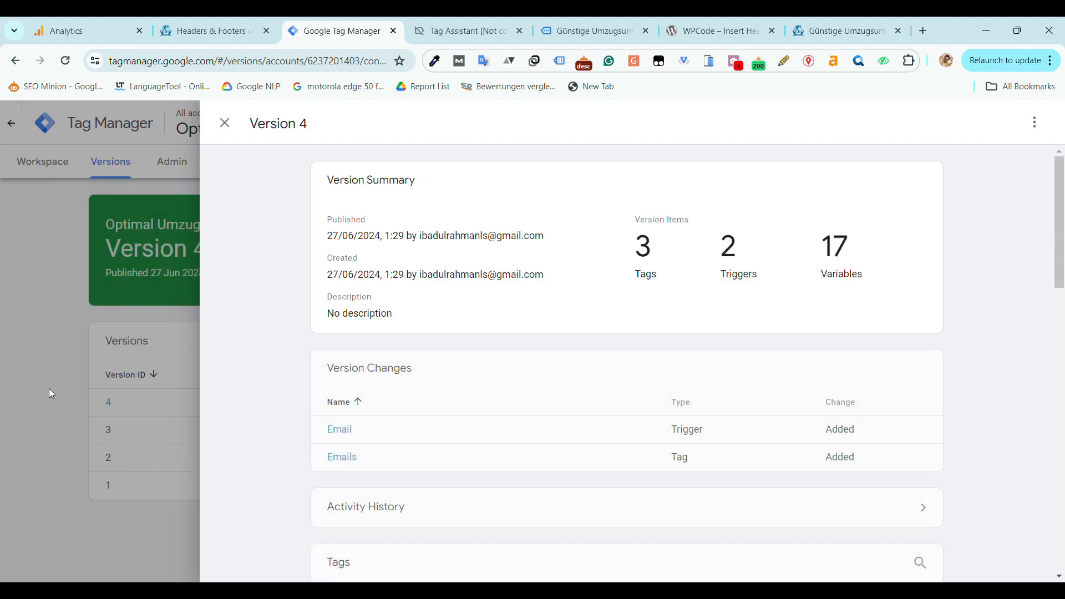
{"action": "left_click", "coordinate": [225, 122]}
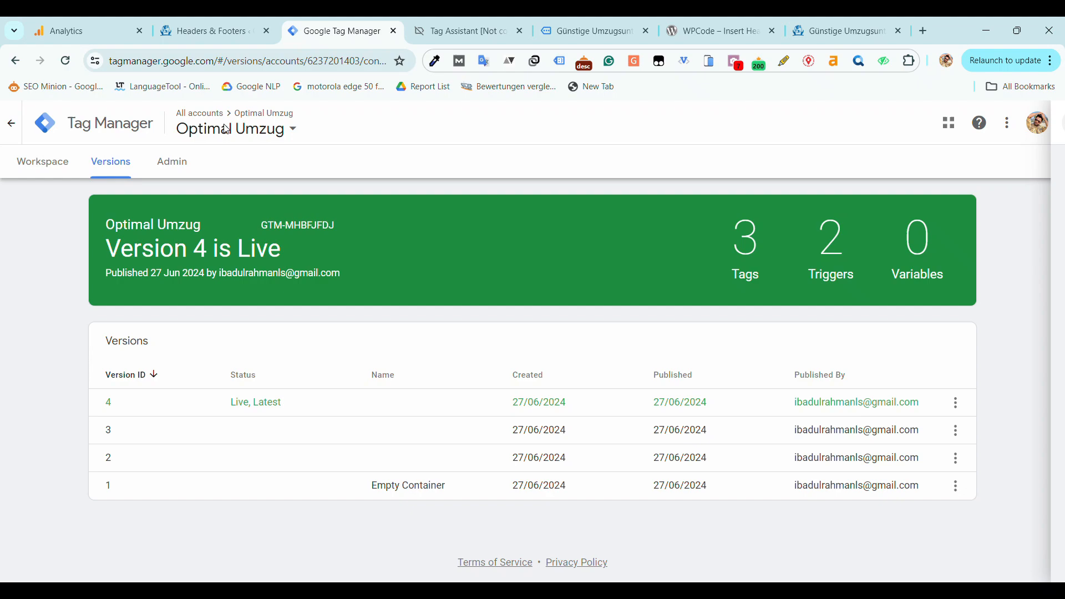
Start previewing the workspace on optimalumzug.de and open DebugView for the Optimal Umzug property in Analytics.
{"action": "left_click", "coordinate": [22, 169]}
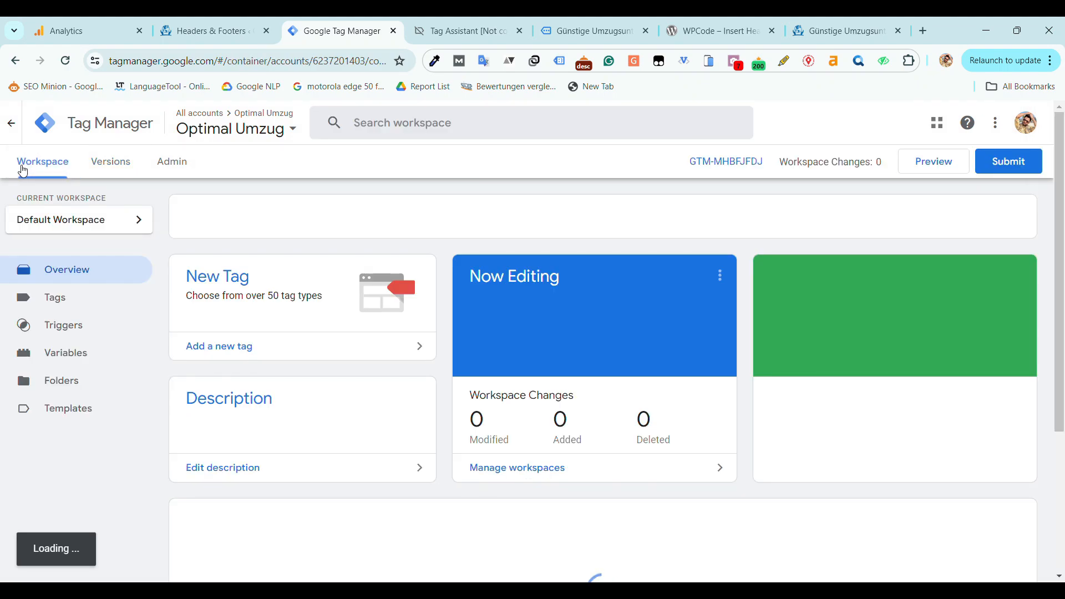
{"action": "left_click", "coordinate": [918, 167]}
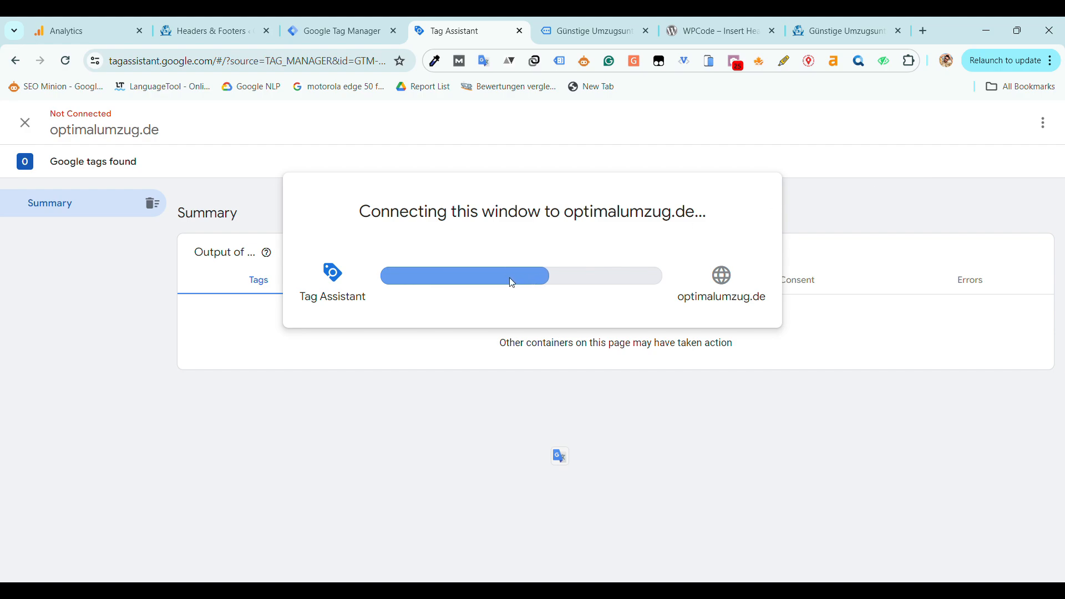
{"action": "left_click", "coordinate": [78, 19]}
{"action": "left_click", "coordinate": [238, 124]}
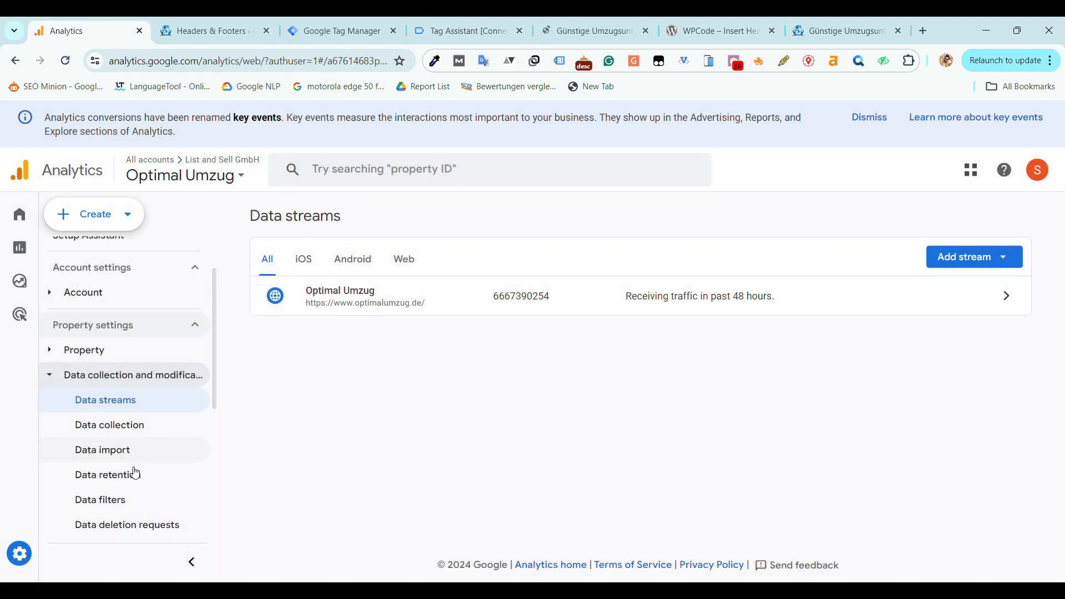
{"action": "scroll", "coordinate": [136, 473], "scroll_direction": "down", "scroll_amount": 5}
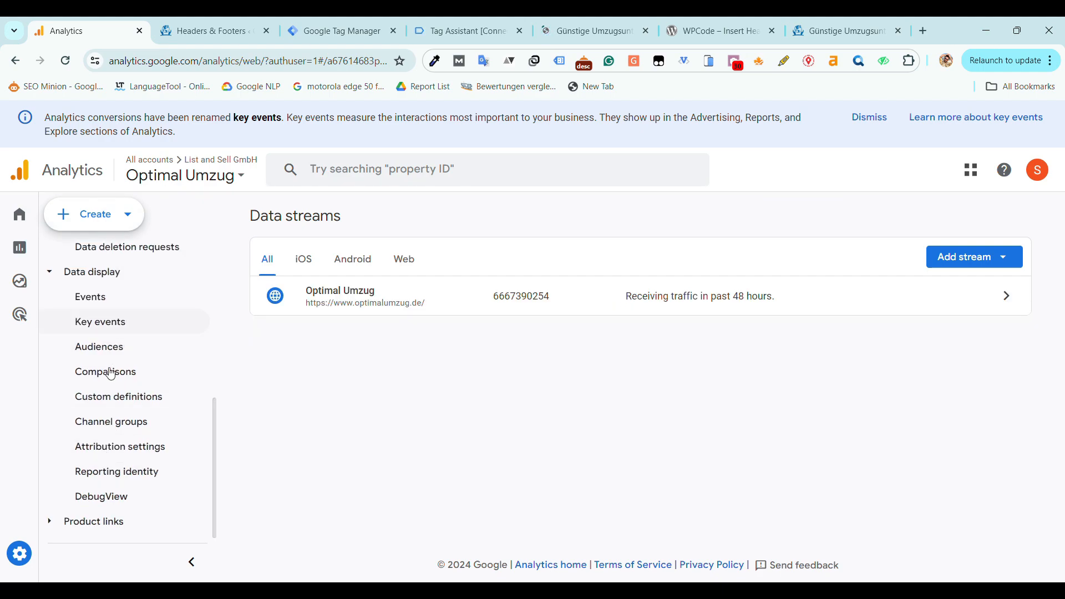
{"action": "left_click", "coordinate": [113, 498]}
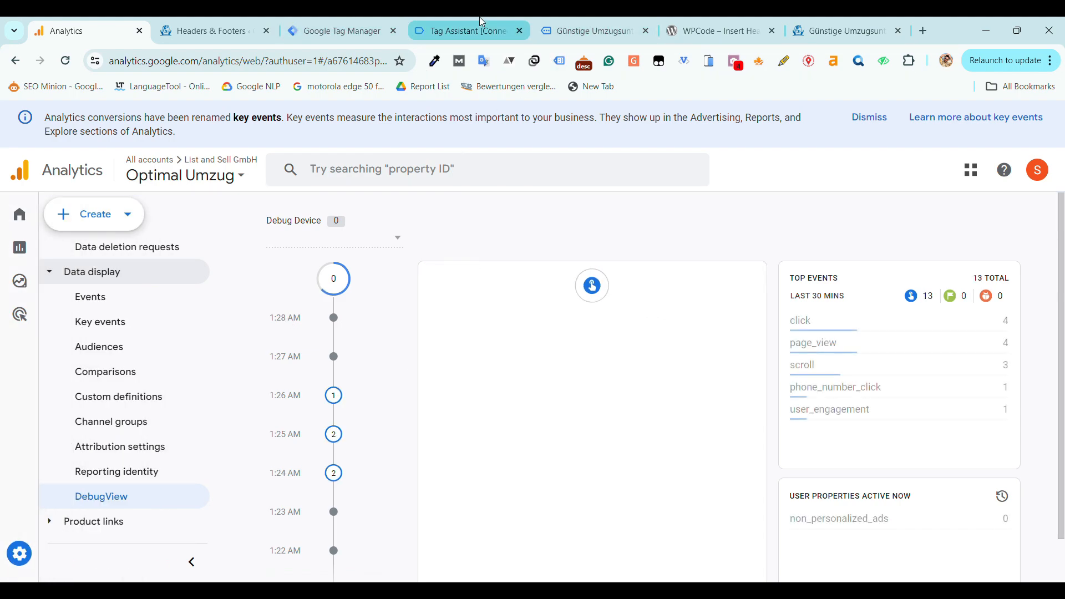
Switch to Tag Assistant, dismiss the connection notice and clear the recorded page load events.
{"action": "left_click", "coordinate": [488, 31]}
{"action": "left_click", "coordinate": [555, 365]}
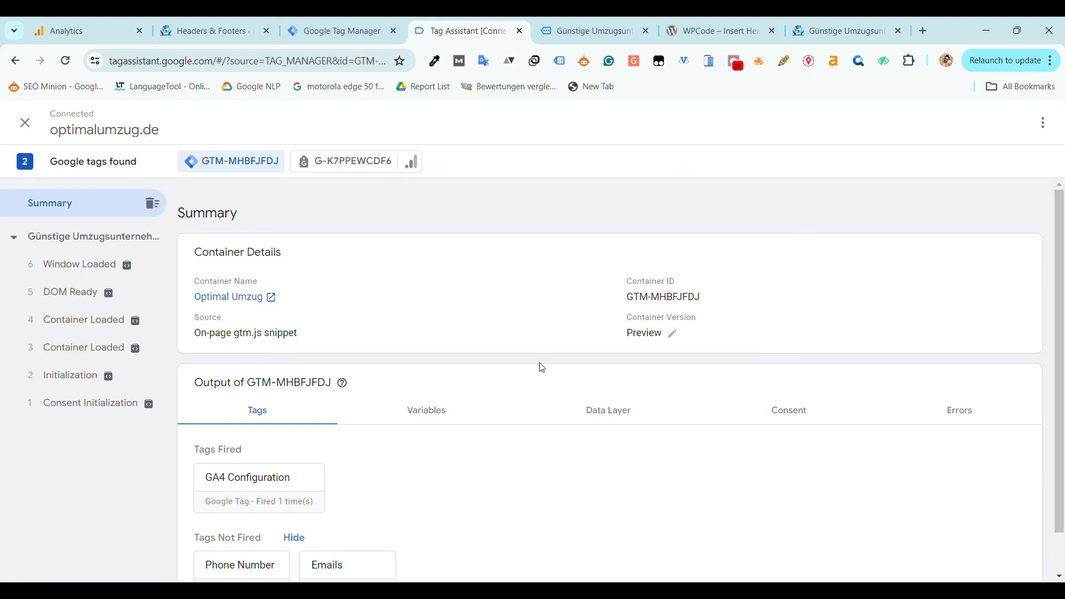
{"action": "left_click", "coordinate": [152, 203]}
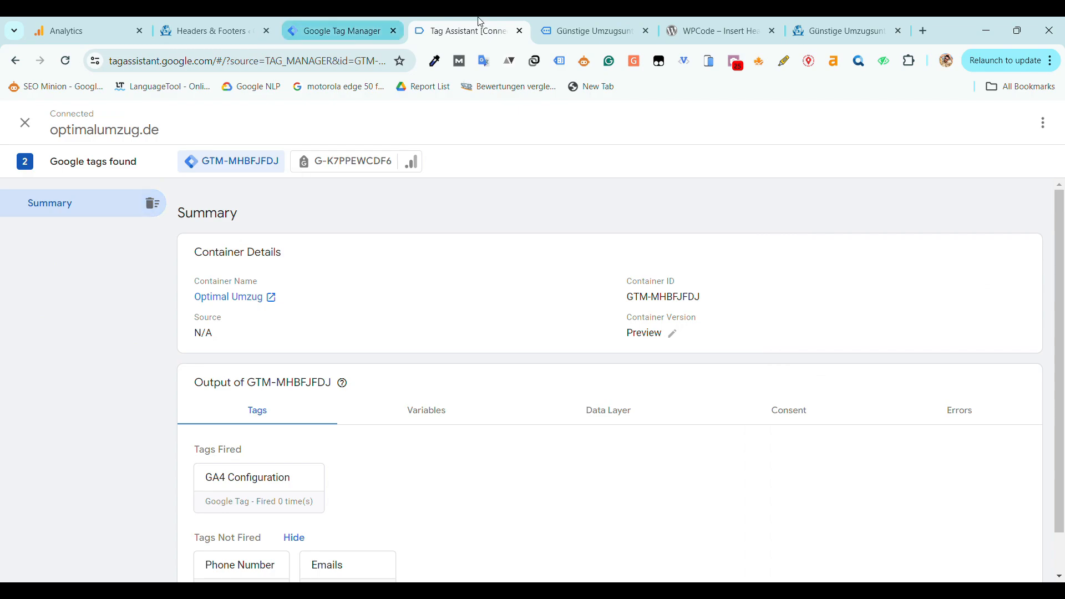
On the connected website, go to the footer's Kontakt section and move the Tag Assistant badge off the contact details.
{"action": "left_click", "coordinate": [588, 31]}
{"action": "scroll", "coordinate": [1060, 131], "scroll_direction": "down", "scroll_amount": 3}
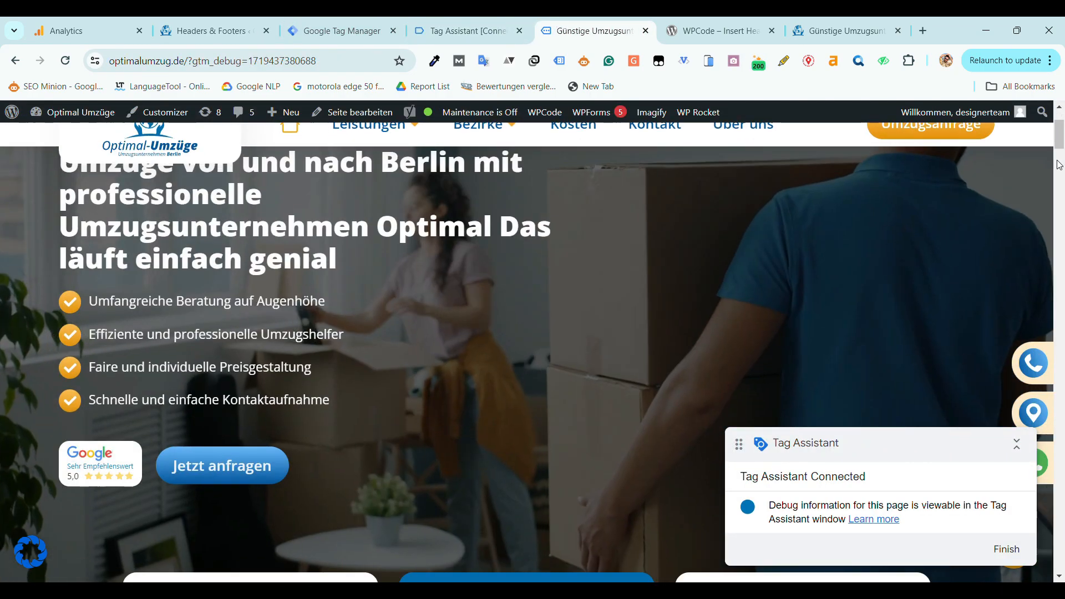
{"action": "left_click_drag", "start_coordinate": [1060, 131], "coordinate": [1060, 563]}
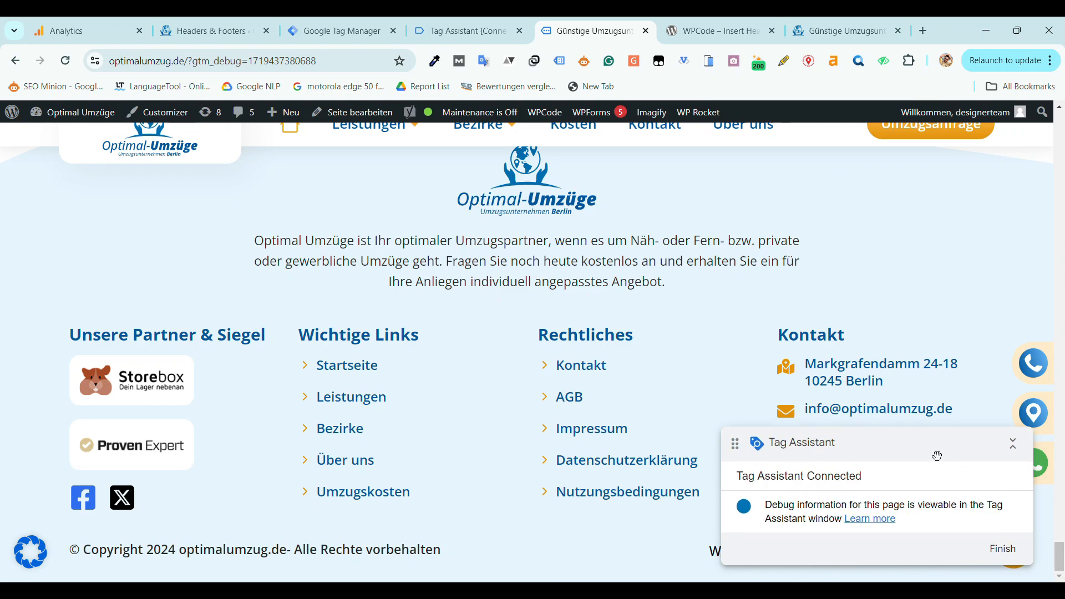
{"action": "left_click_drag", "start_coordinate": [932, 452], "coordinate": [468, 420]}
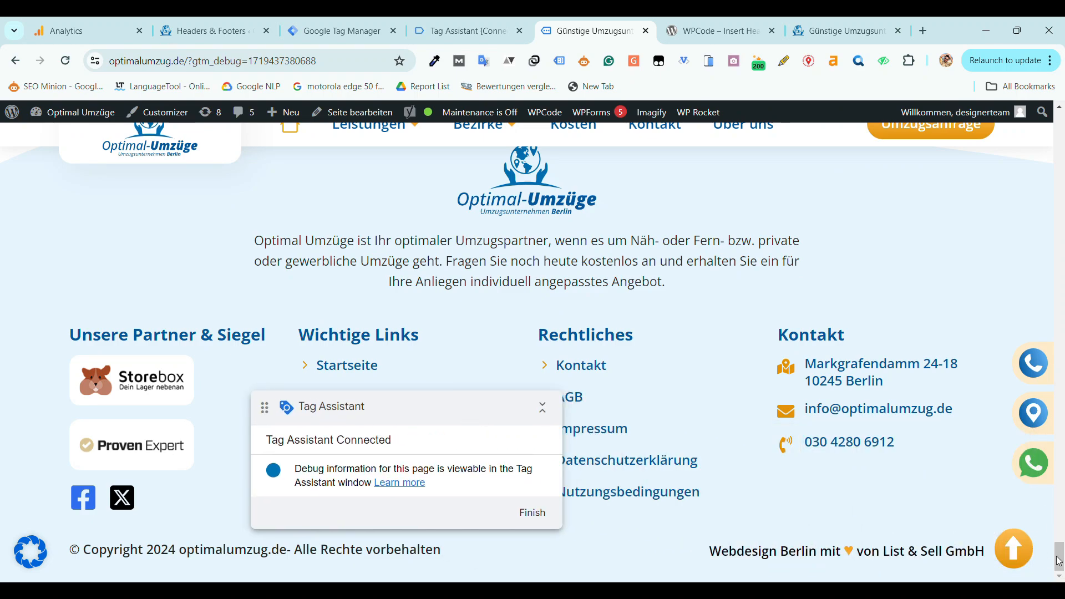
Clear the recorded scroll events in Tag Assistant and trigger the e-mail link in the website's footer.
{"action": "left_click", "coordinate": [460, 31]}
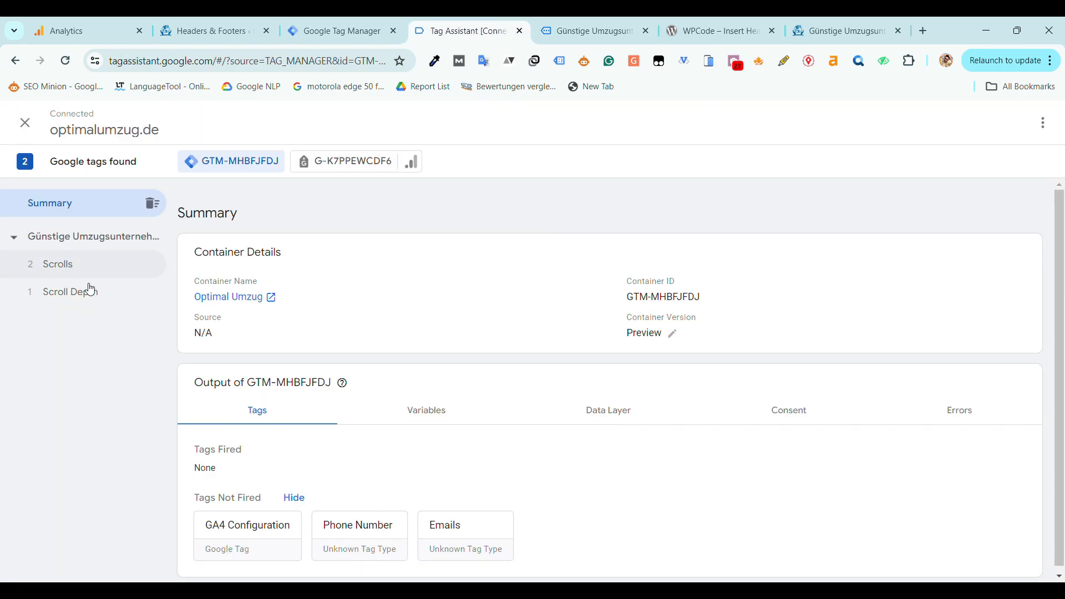
{"action": "left_click", "coordinate": [153, 203]}
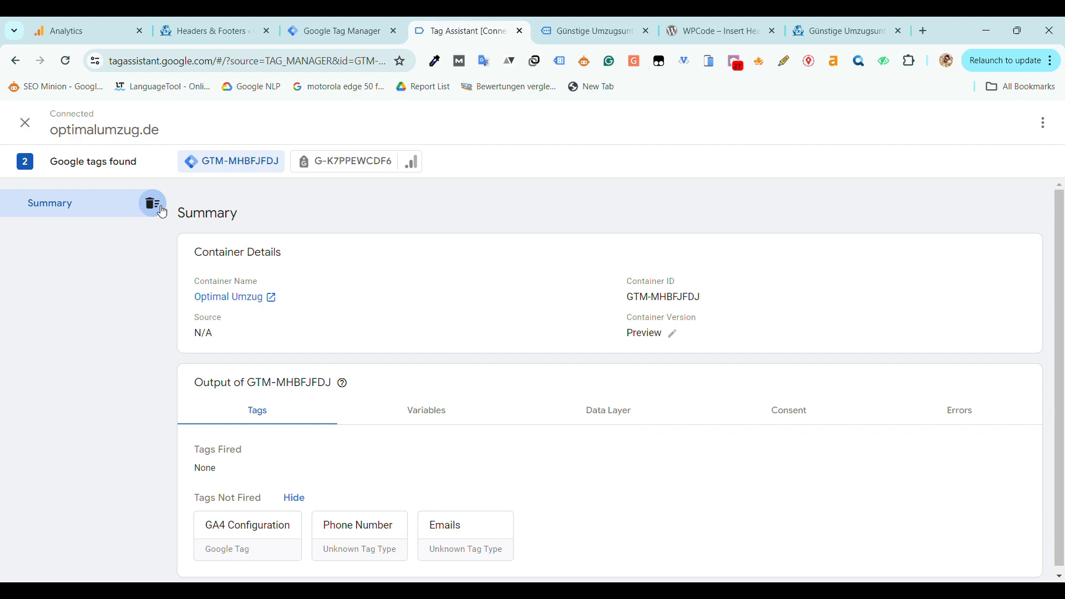
{"action": "left_click", "coordinate": [577, 27]}
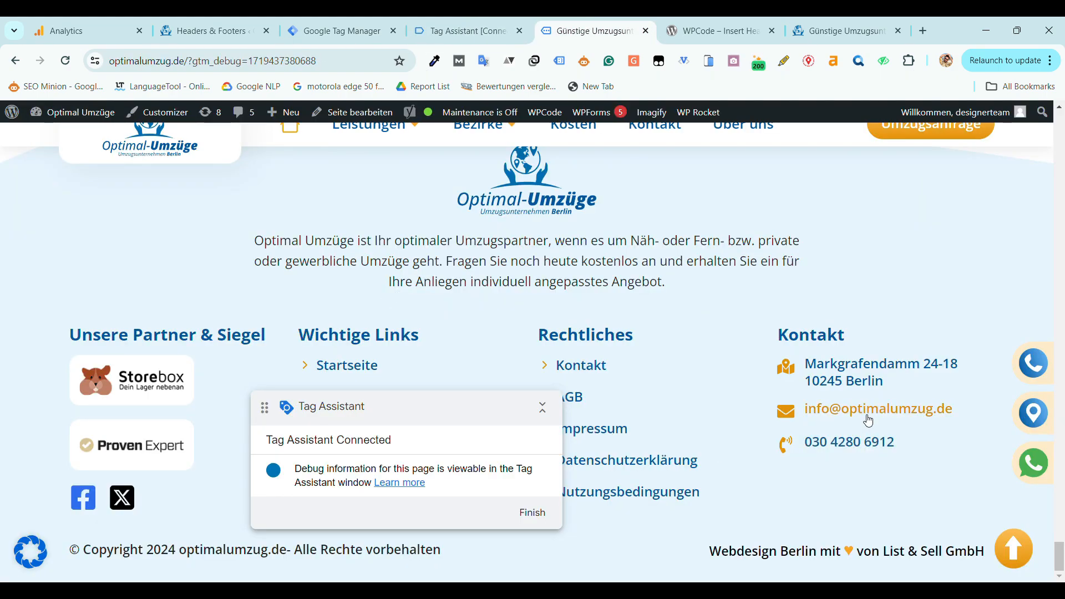
{"action": "left_click", "coordinate": [869, 422]}
Examine in Tag Assistant which tags fired on the Link Click event.
{"action": "left_click", "coordinate": [461, 31]}
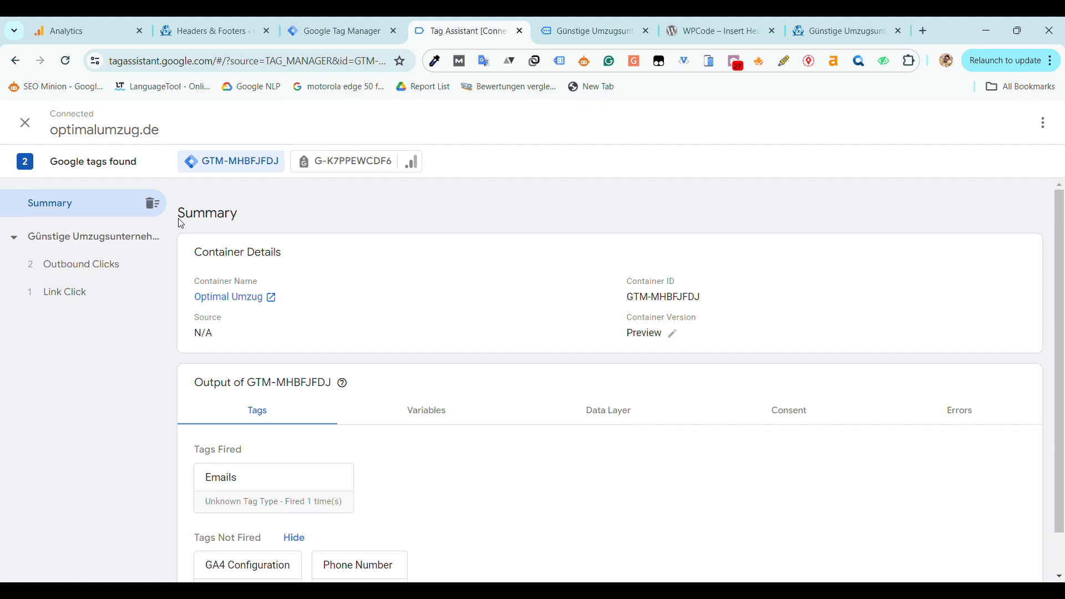
{"action": "left_click", "coordinate": [71, 298]}
{"action": "left_click_drag", "start_coordinate": [447, 461], "coordinate": [205, 418]}
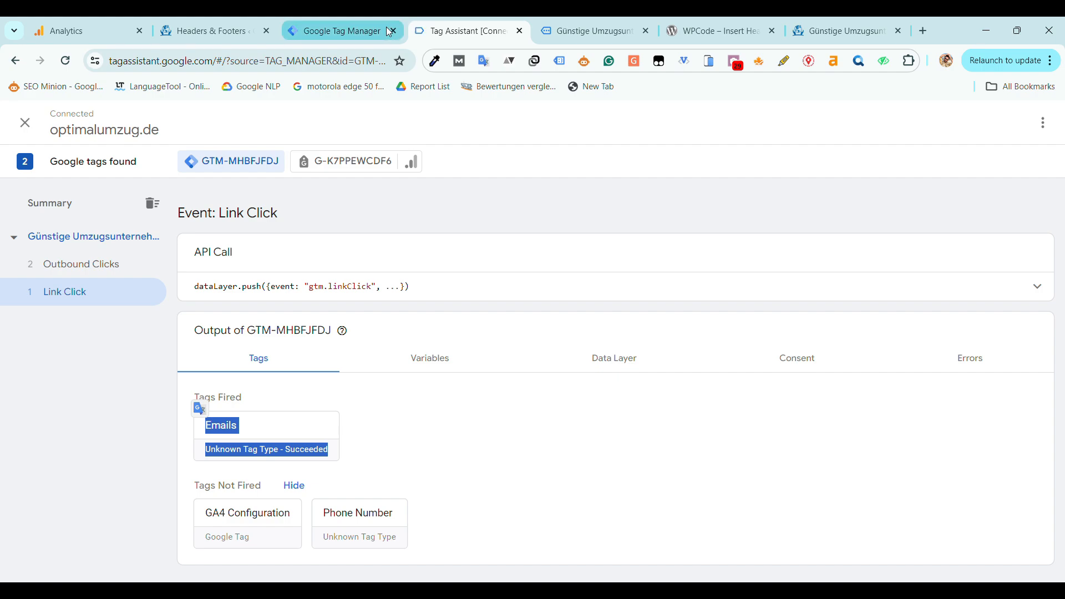
Copy the event name email_clicks from the DebugView timeline in Analytics.
{"action": "left_click", "coordinate": [83, 31]}
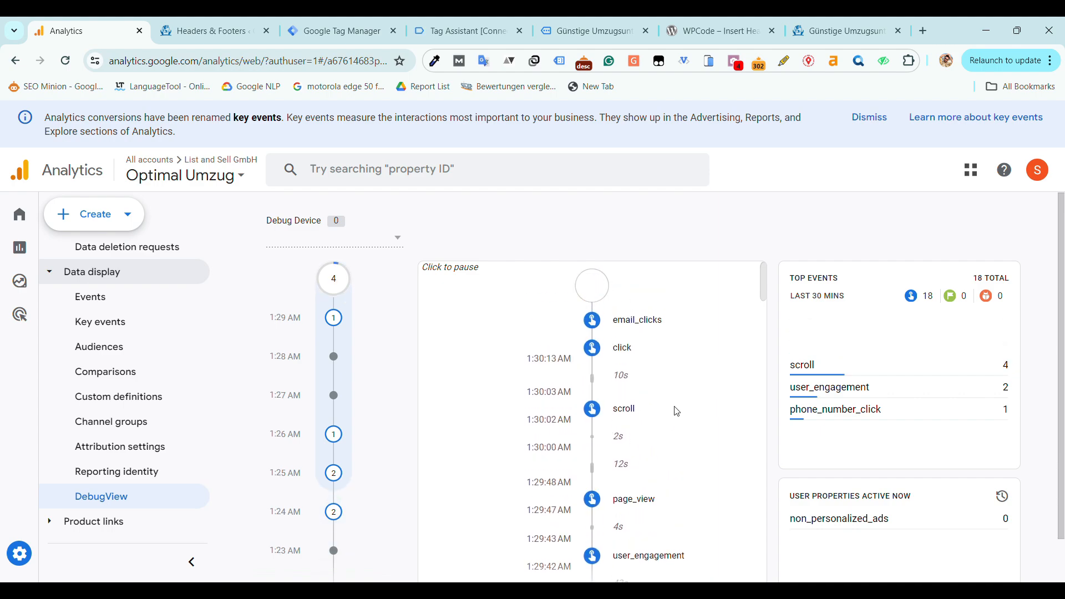
{"action": "left_click_drag", "start_coordinate": [668, 356], "coordinate": [610, 350]}
{"action": "key", "text": "ctrl+c"}
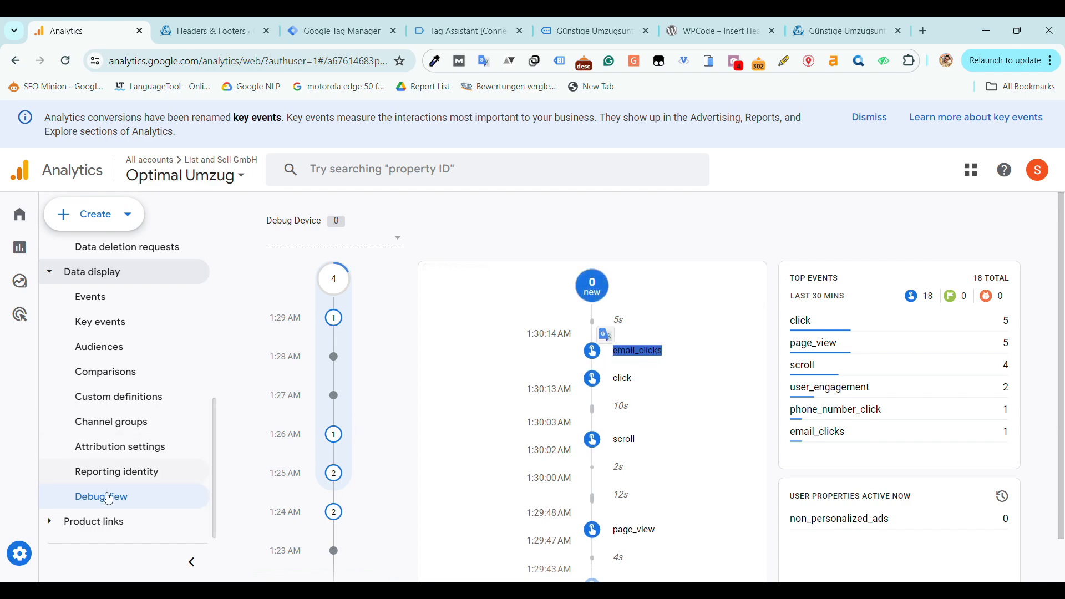
Create and save a new key event with the copied name email_clicks.
{"action": "scroll", "coordinate": [118, 424], "scroll_direction": "up", "scroll_amount": 3}
{"action": "scroll", "coordinate": [118, 416], "scroll_direction": "down", "scroll_amount": 1}
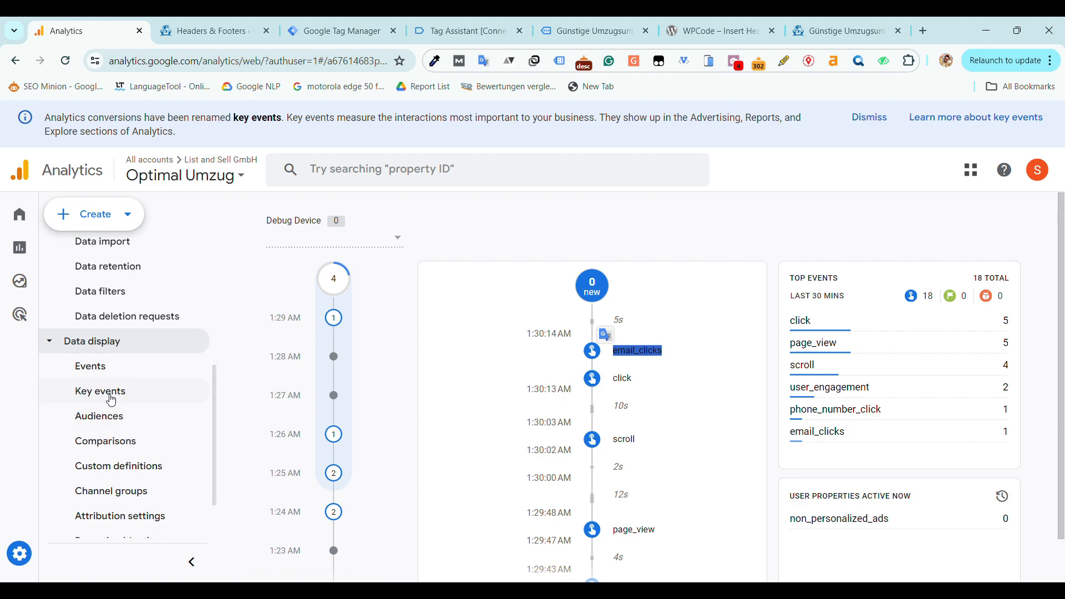
{"action": "left_click", "coordinate": [83, 400]}
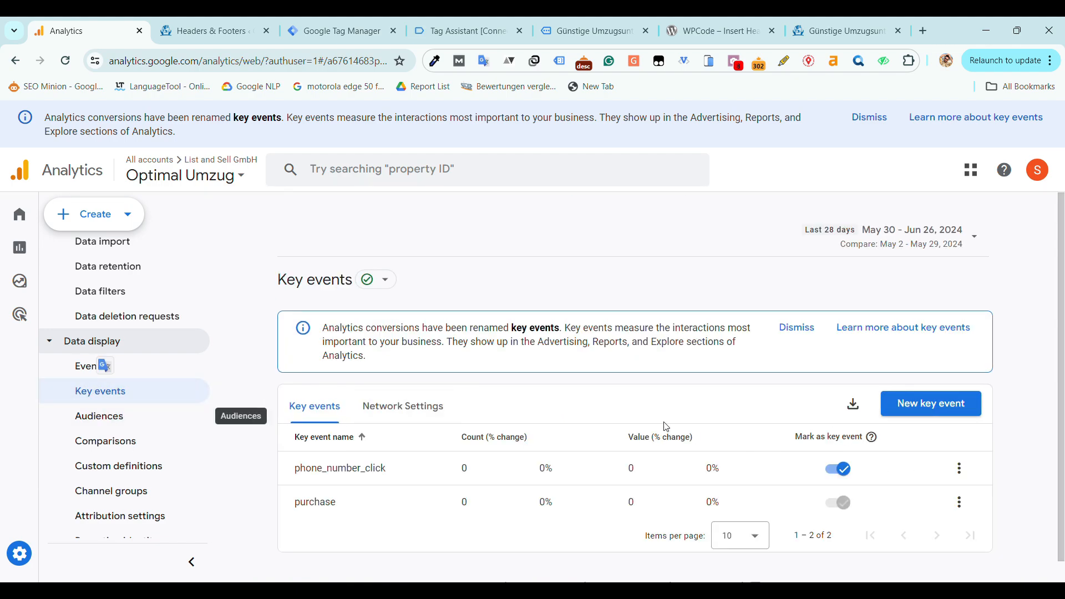
{"action": "left_click", "coordinate": [932, 403]}
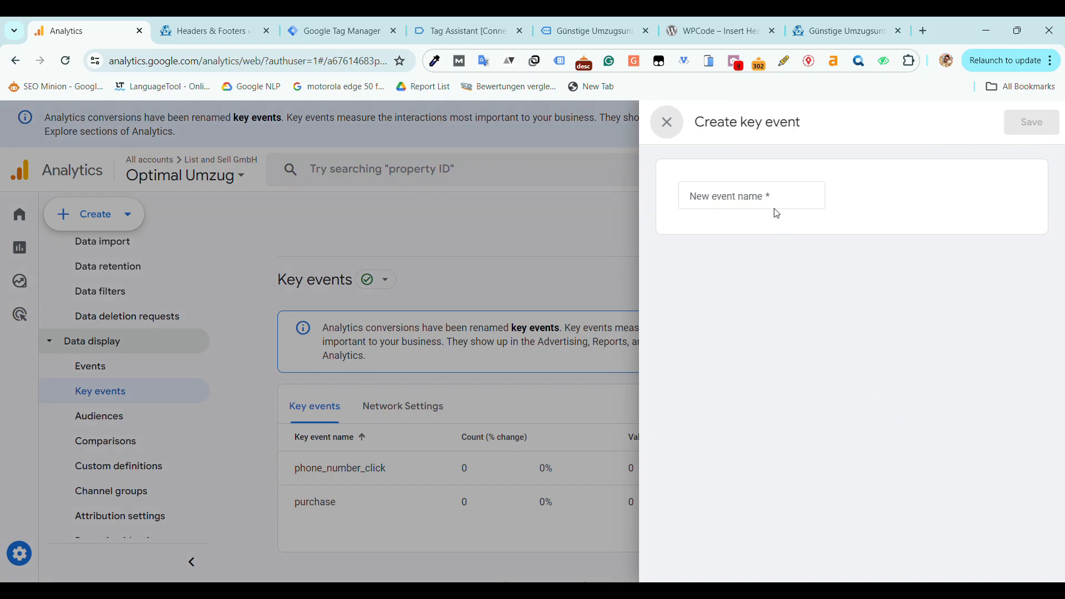
{"action": "left_click", "coordinate": [776, 209]}
{"action": "key", "text": "ctrl+v"}
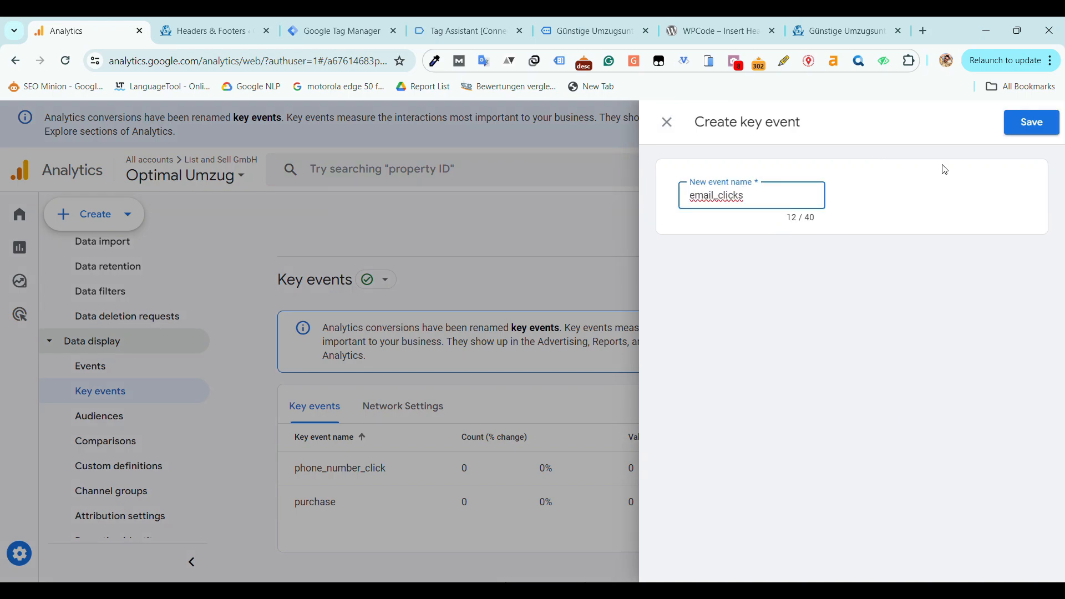
{"action": "left_click", "coordinate": [1048, 134]}
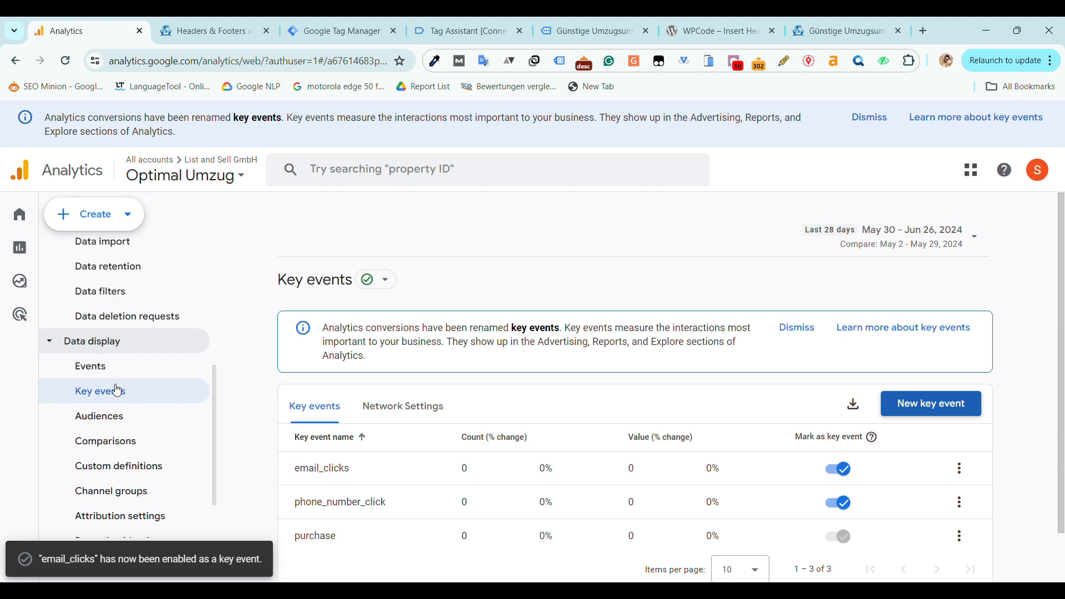
Review the property's existing events and its key events list.
{"action": "left_click", "coordinate": [93, 378]}
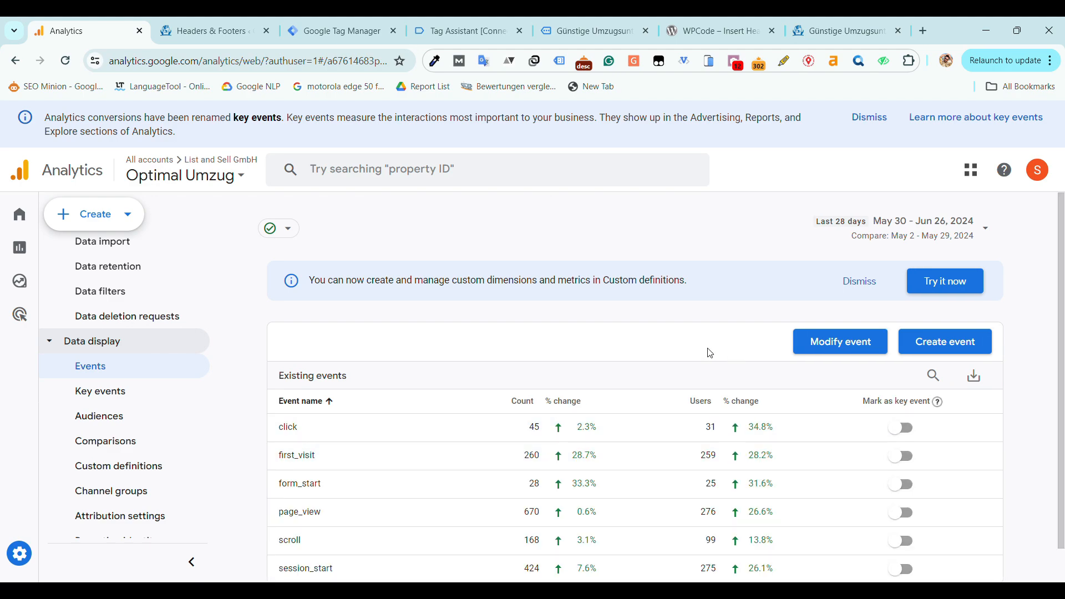
{"action": "scroll", "coordinate": [452, 419], "scroll_direction": "down", "scroll_amount": 1}
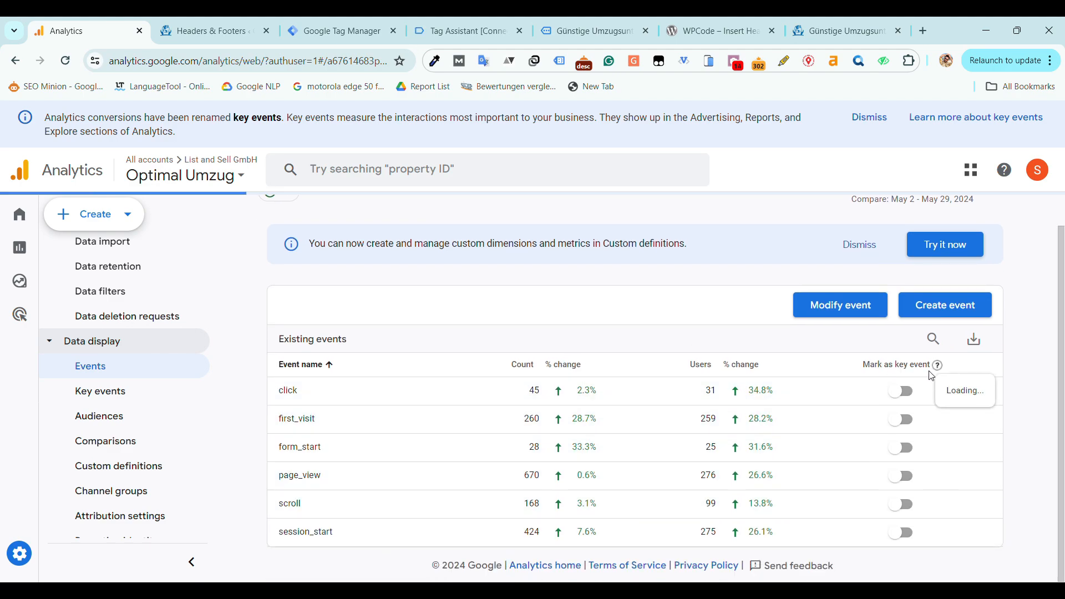
{"action": "left_click", "coordinate": [131, 401]}
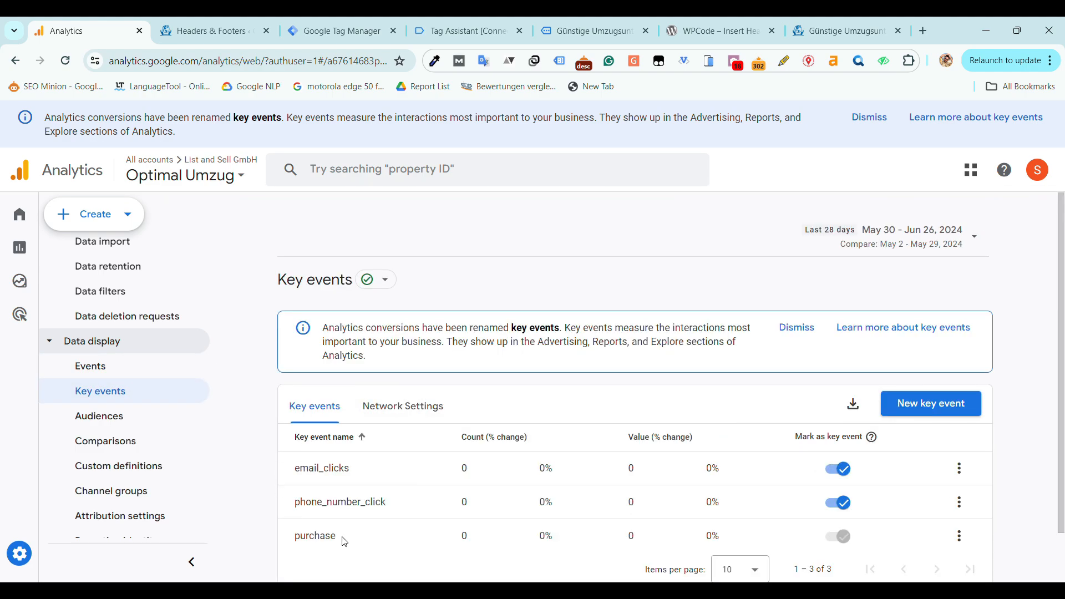
{"action": "scroll", "coordinate": [411, 466], "scroll_direction": "down", "scroll_amount": 1}
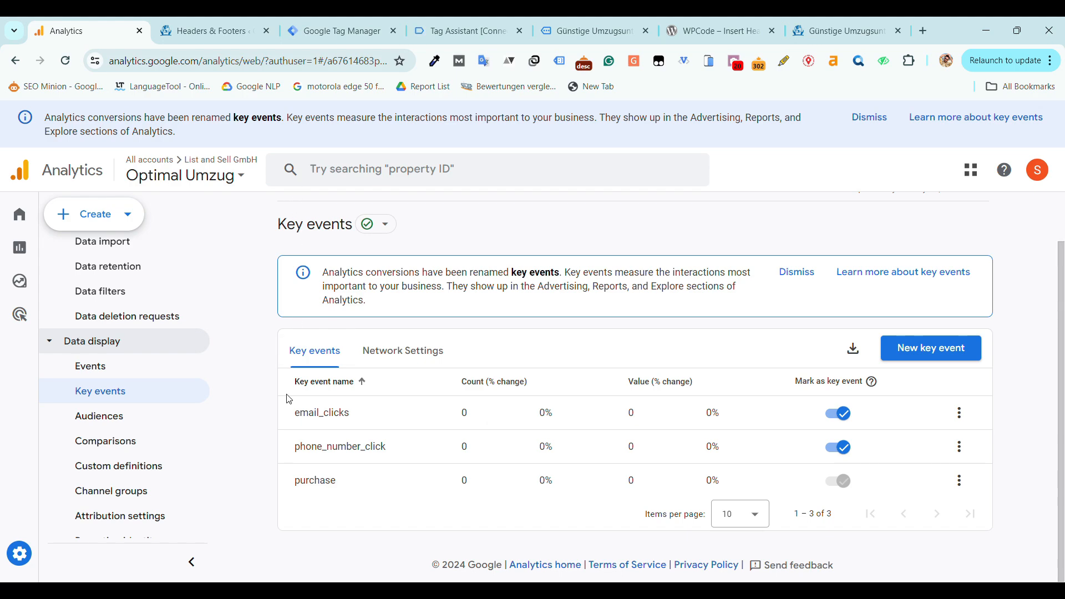
Locate the Blitzanfrage form on the previewed website and move the Tag Assistant badge off its fields.
{"action": "left_click", "coordinate": [464, 30]}
{"action": "left_click", "coordinate": [335, 31]}
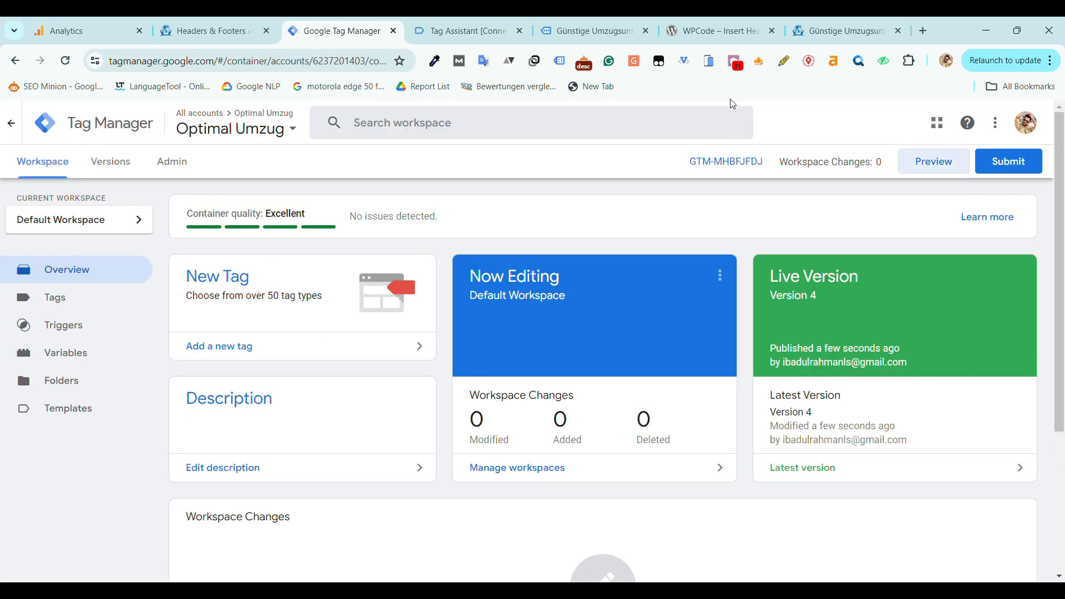
{"action": "left_click", "coordinate": [591, 31]}
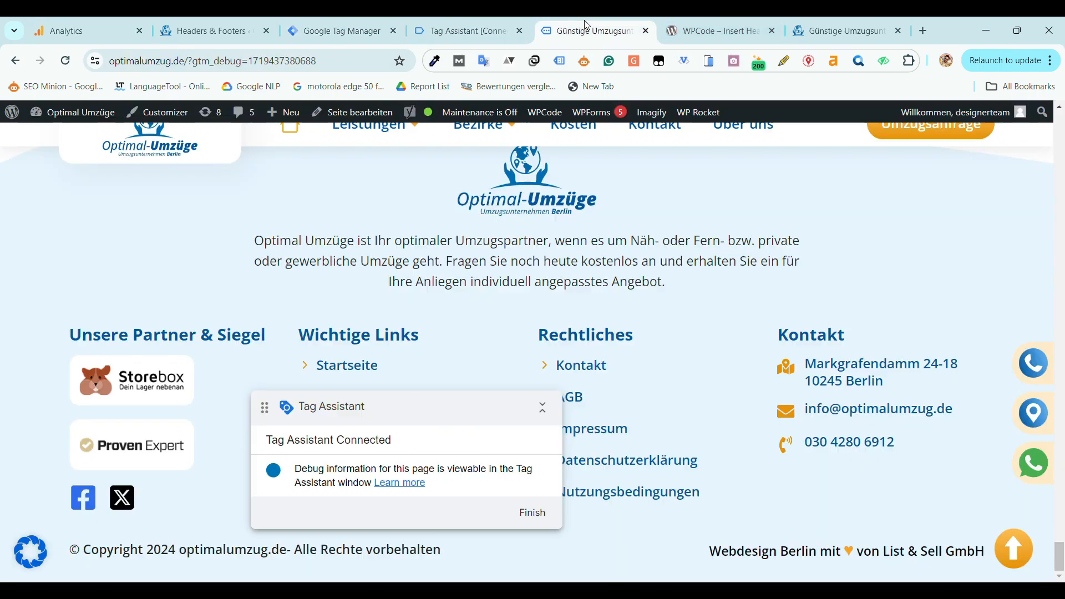
{"action": "scroll", "coordinate": [357, 304], "scroll_direction": "up", "scroll_amount": 20}
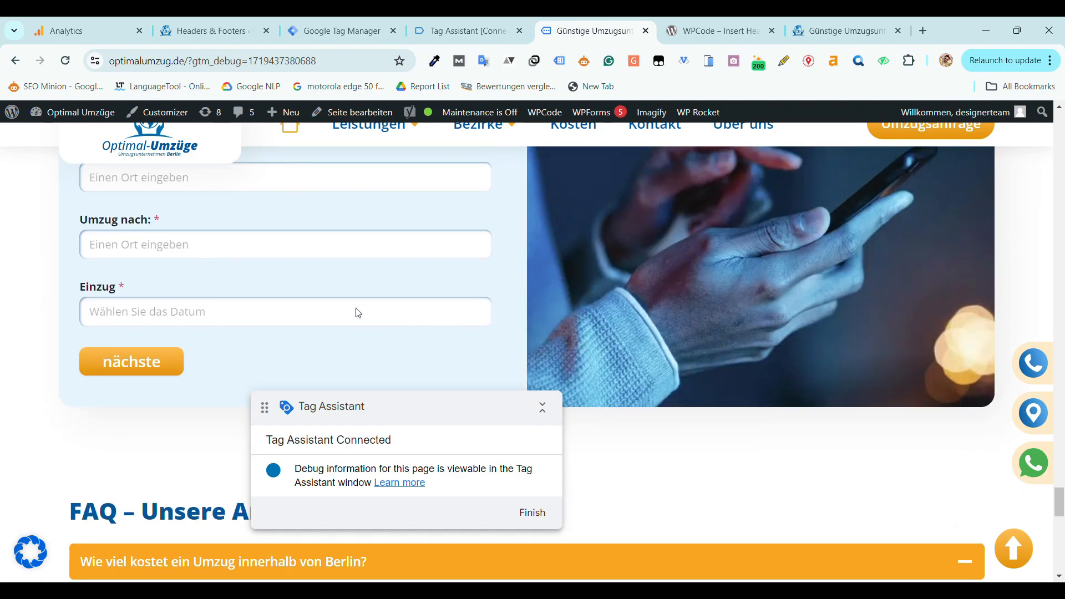
{"action": "scroll", "coordinate": [358, 314], "scroll_direction": "down", "scroll_amount": 9}
{"action": "scroll", "coordinate": [211, 286], "scroll_direction": "up", "scroll_amount": 3}
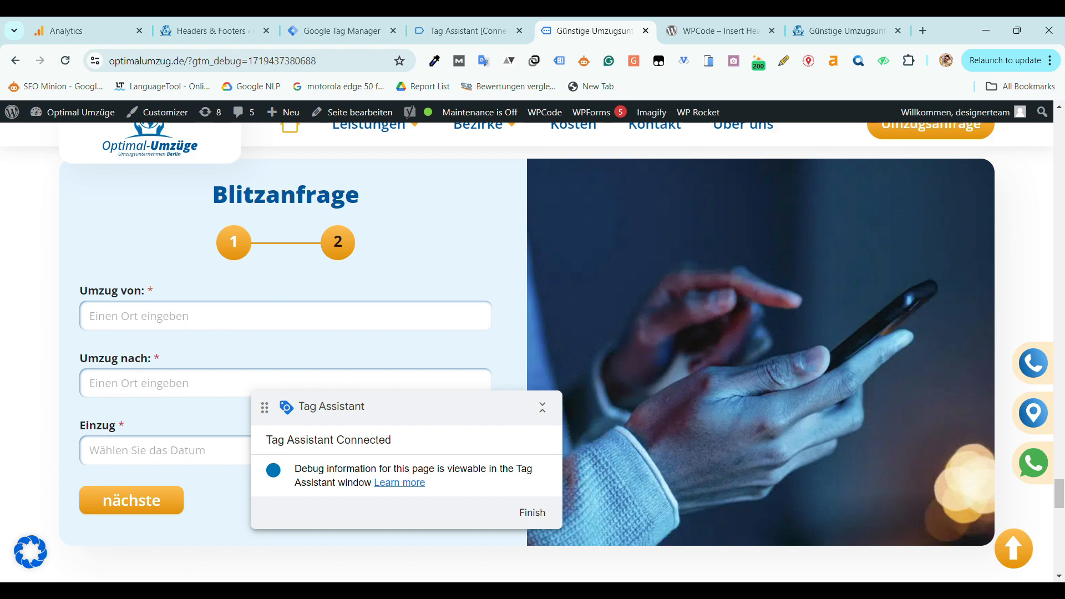
{"action": "left_click_drag", "start_coordinate": [416, 419], "coordinate": [845, 480]}
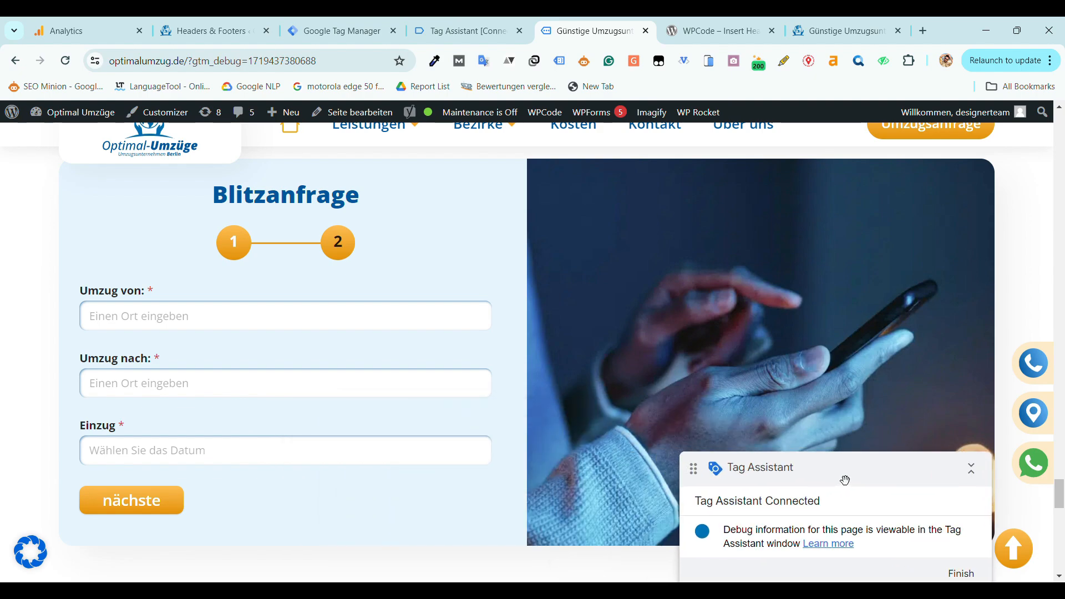